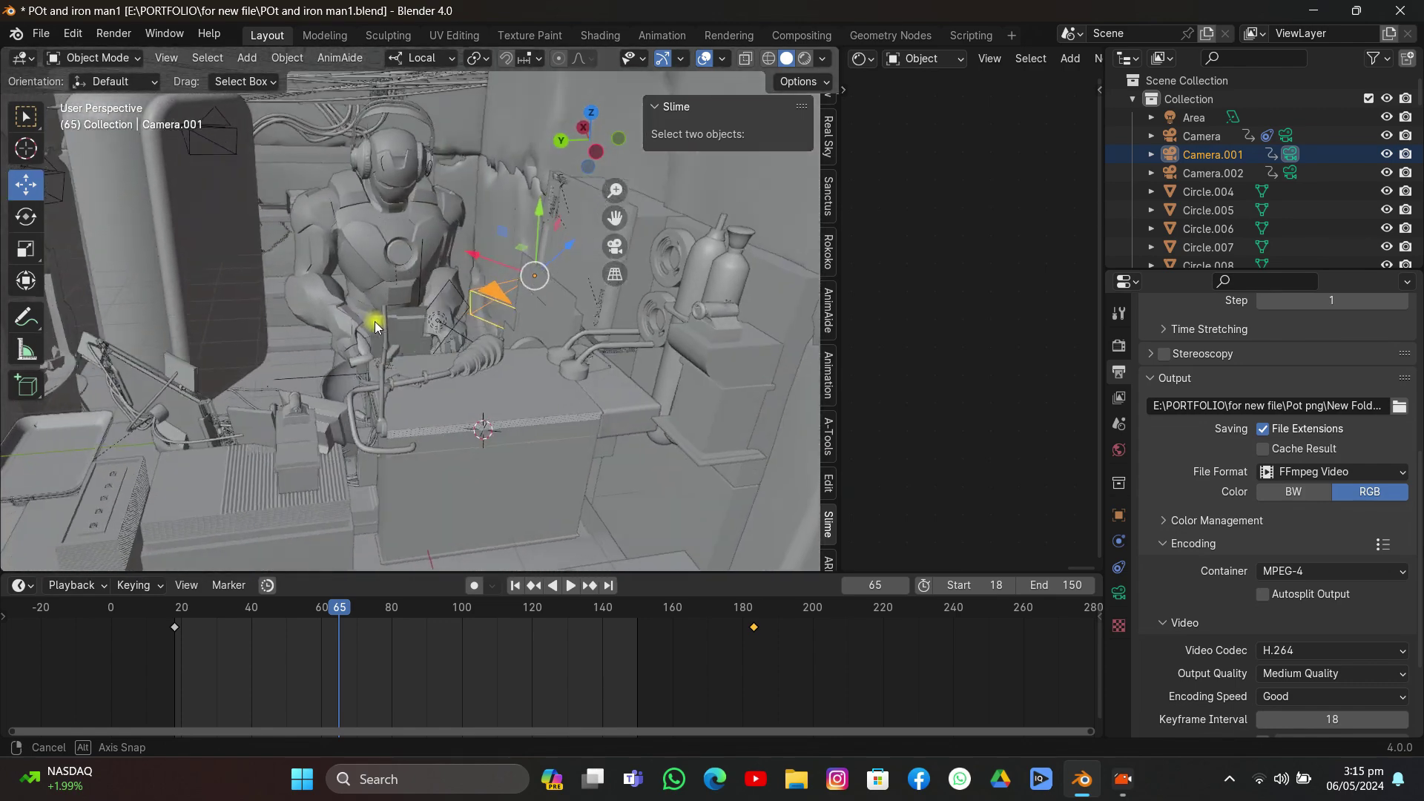
Step: Look through Camera.001, Camera and Camera.002 in turn, moving the timeline to frame 30
middle_drag(612, 221, 586, 267)
click(615, 251)
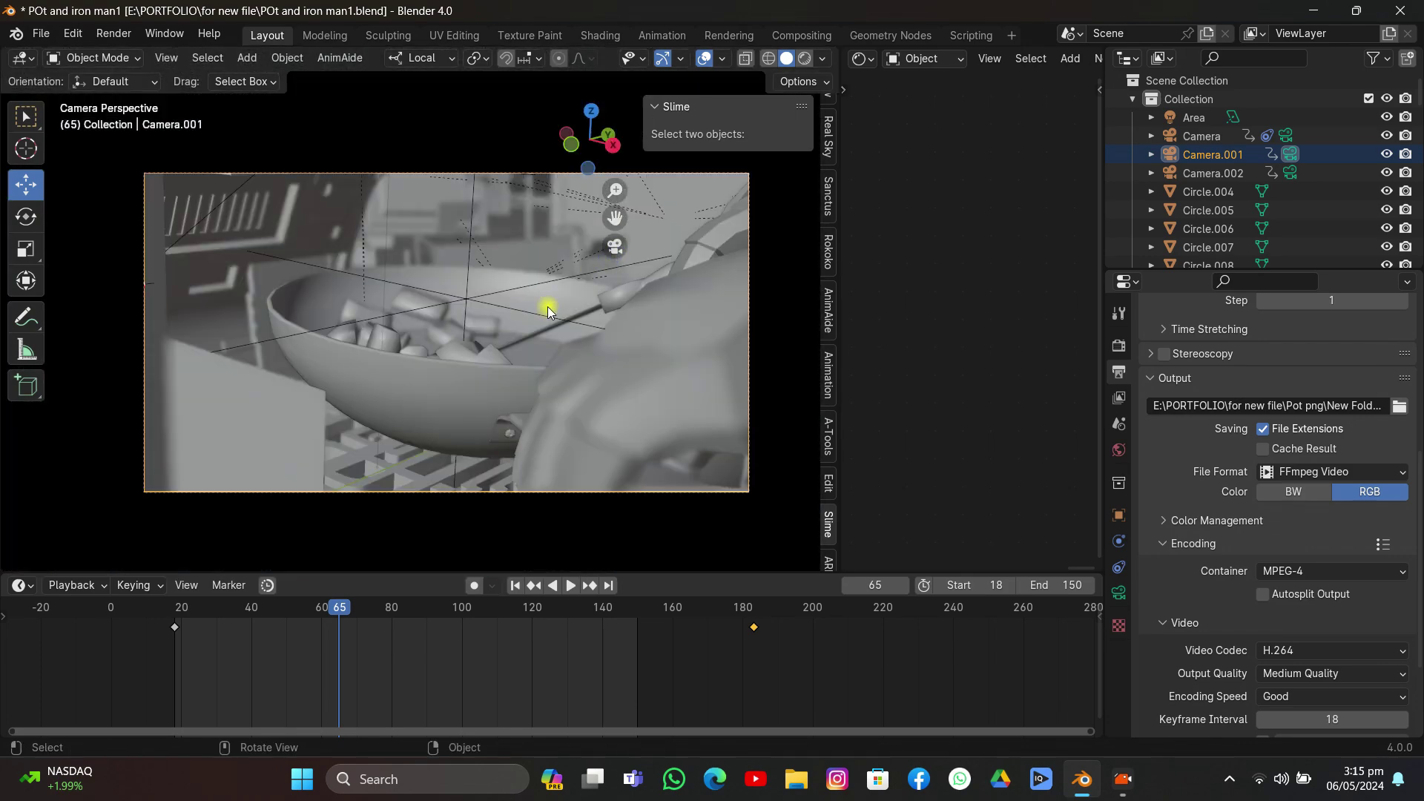
click(1277, 140)
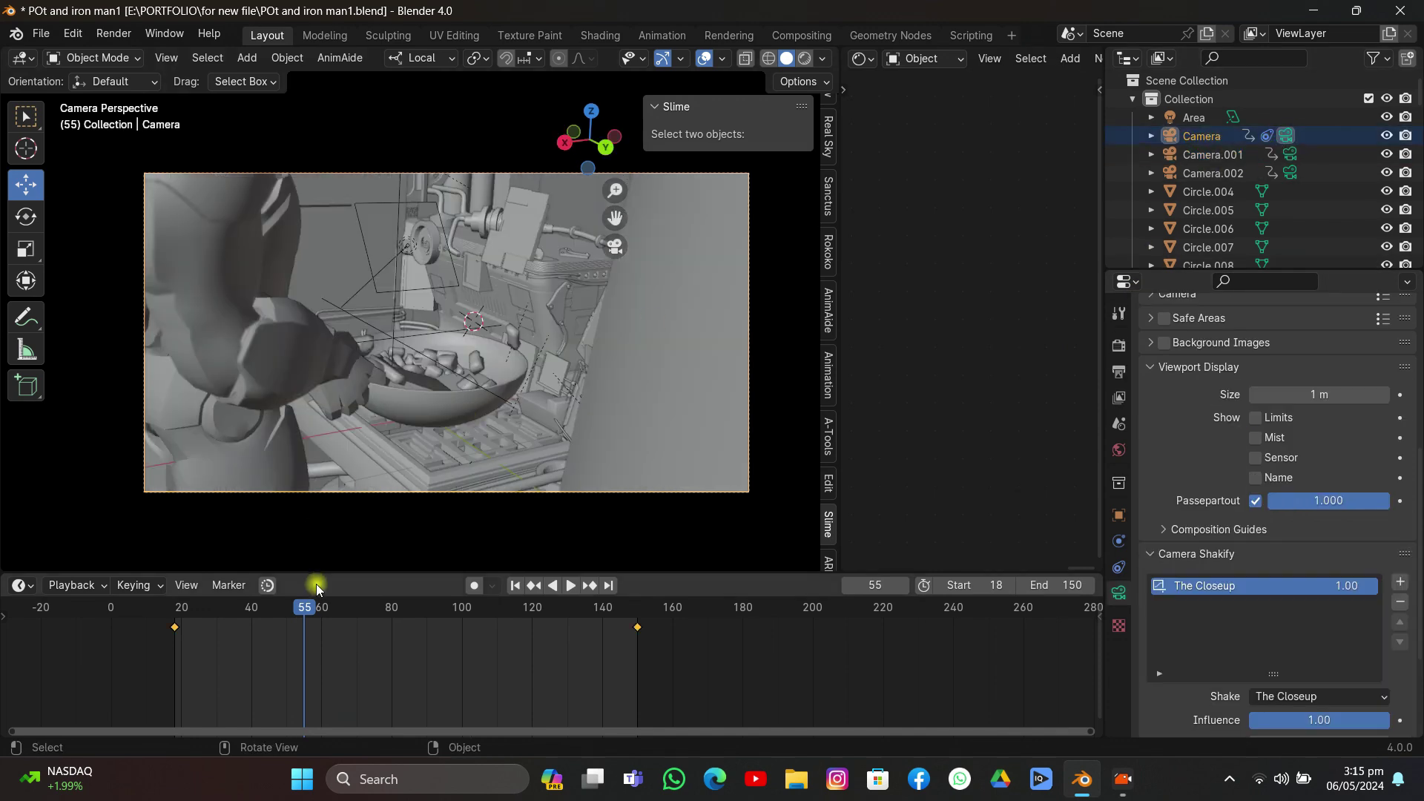
drag(319, 622, 216, 645)
click(1290, 172)
mouse_move(412, 429)
middle_down()
mouse_move(356, 477)
mouse_move(409, 418)
middle_up()
Step: Play back the cooking animation and examine the robot, pan and stove from several angles
drag(609, 216, 200, 67)
middle_drag(502, 319, 470, 417)
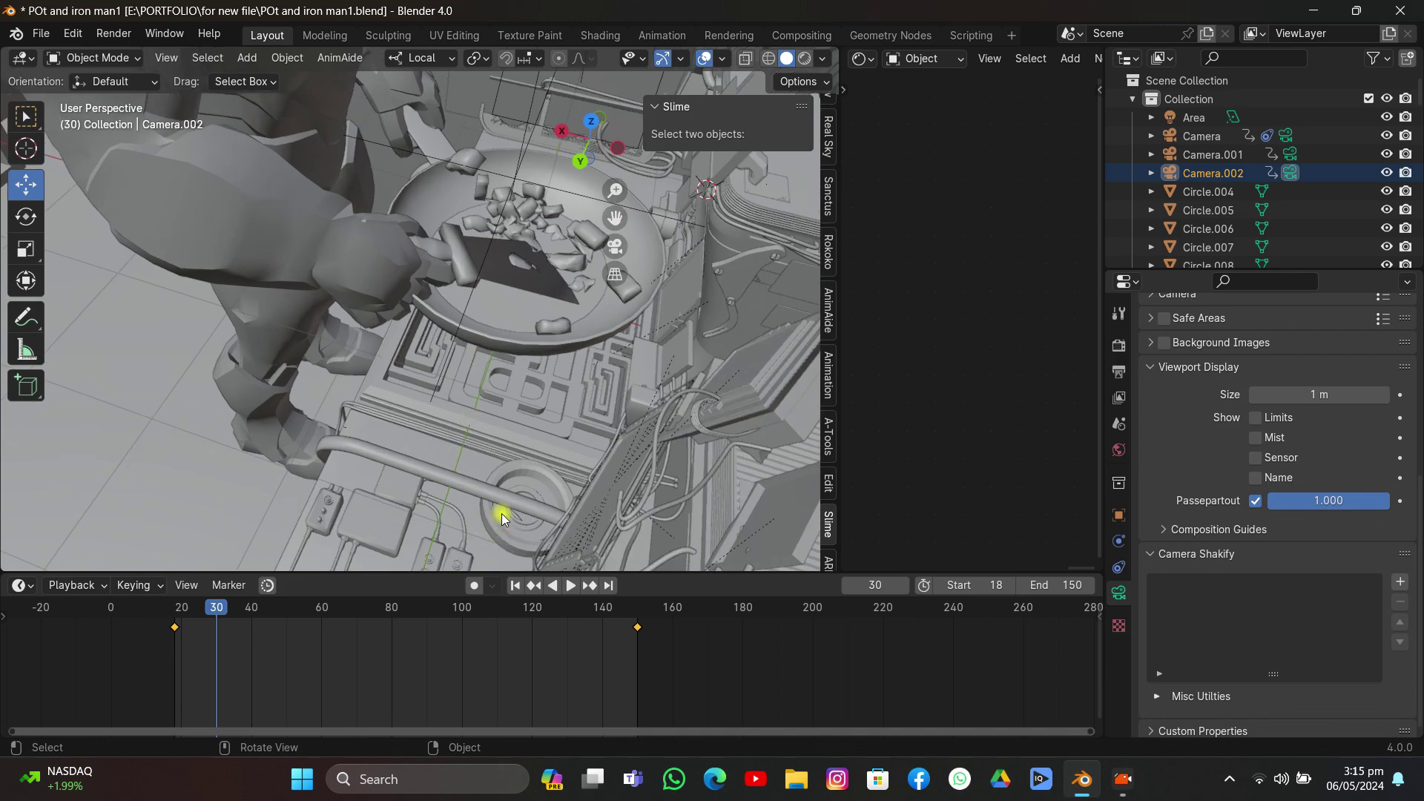
key(space)
middle_drag(535, 474, 613, 356)
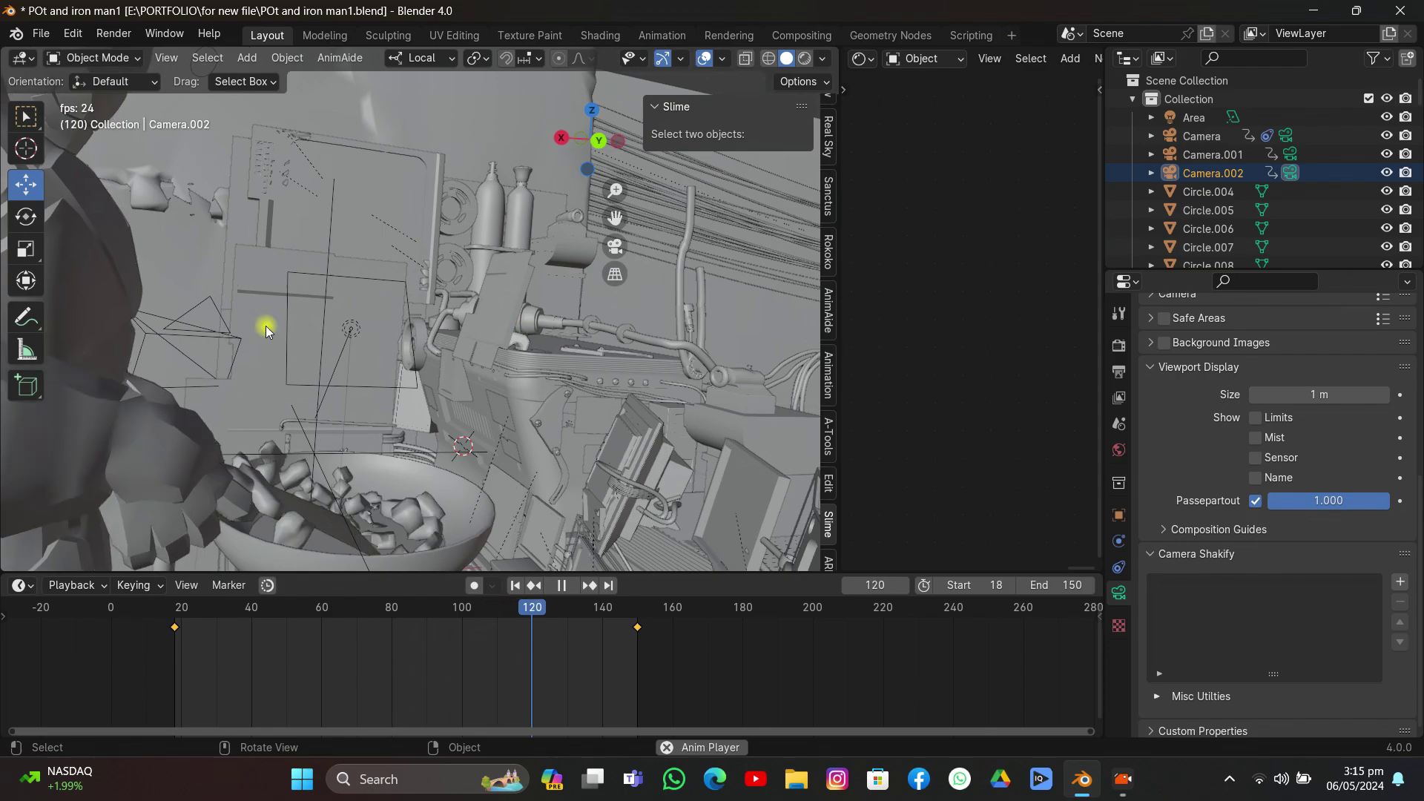
key(space)
middle_drag(438, 278, 677, 504)
scroll(371, 310, up, 1)
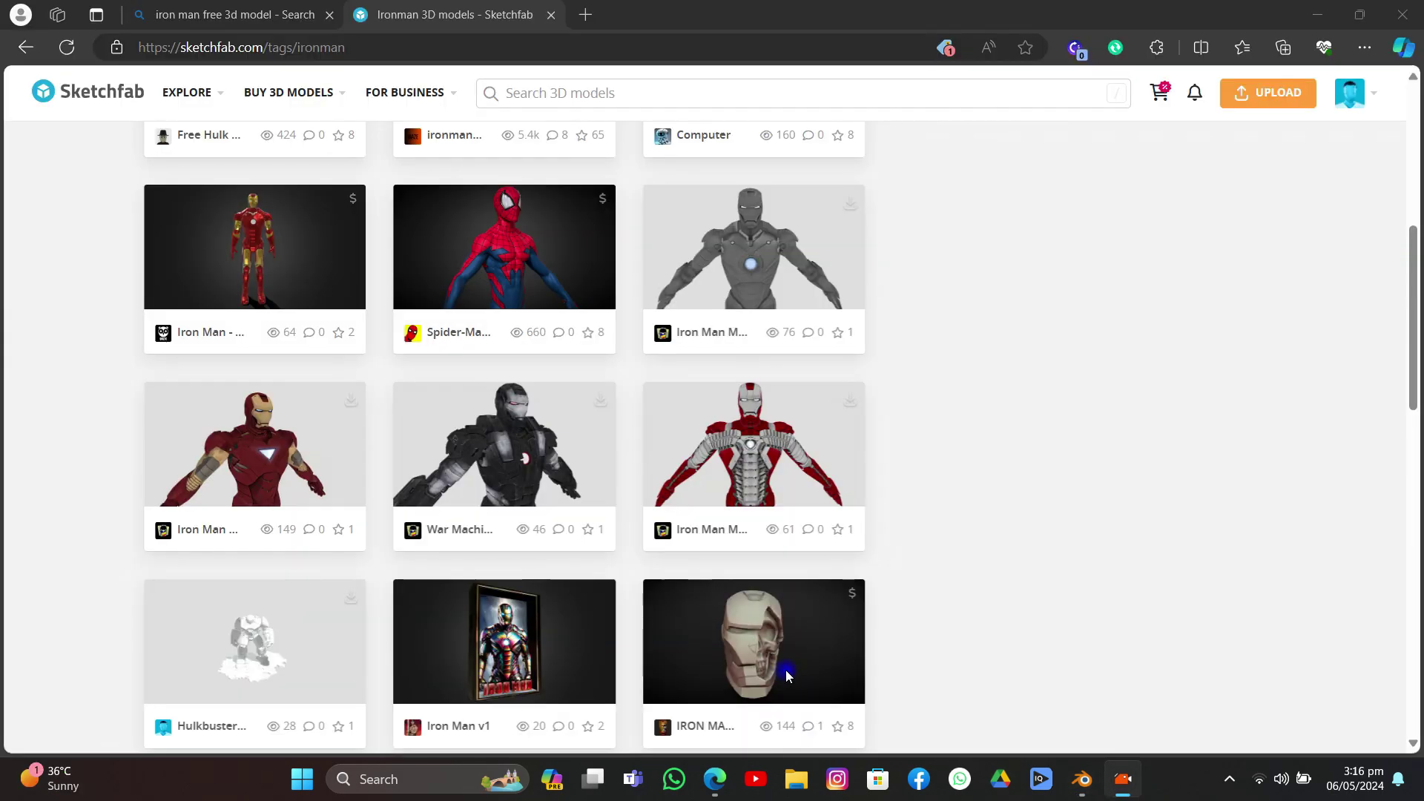
scroll(878, 482, up, 7)
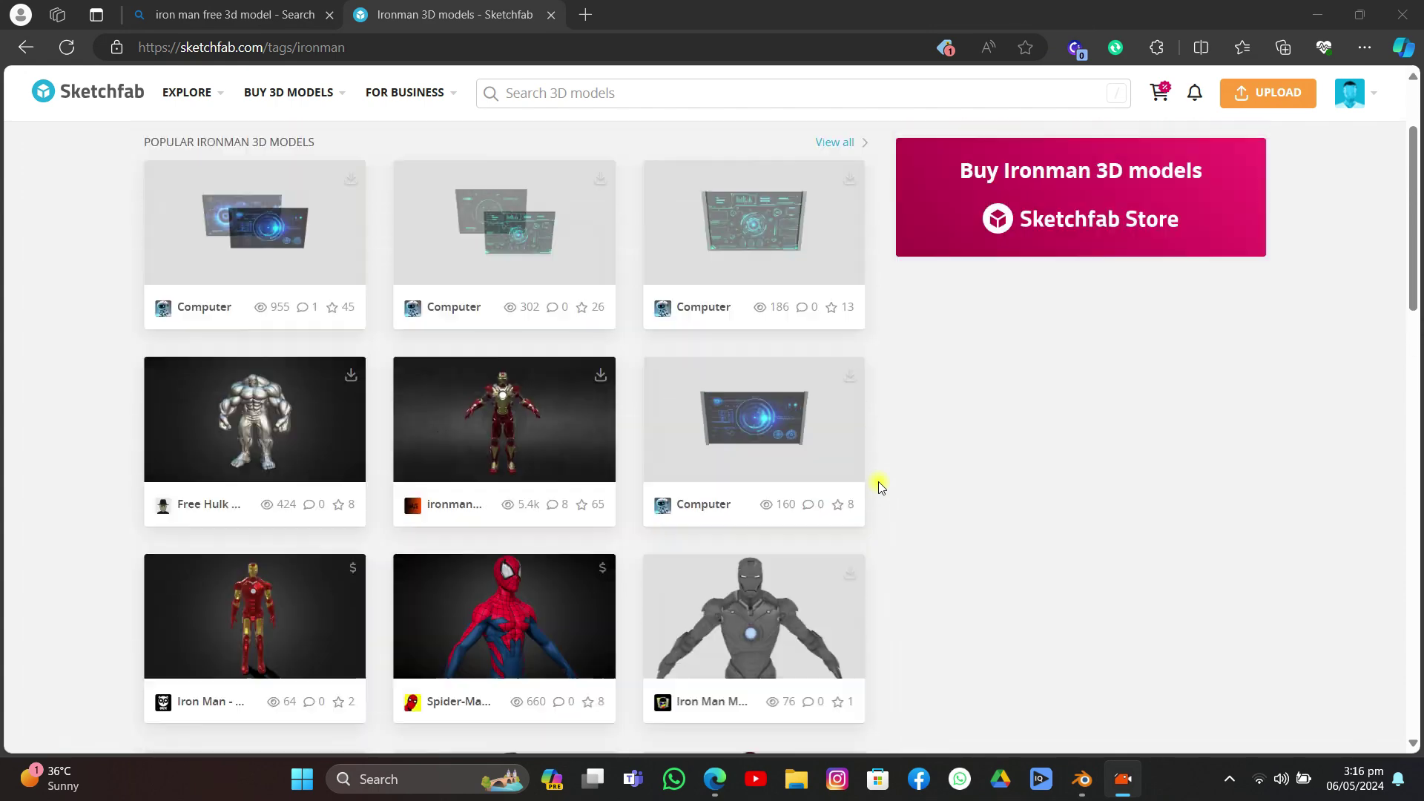
Step: Switch to the Sketchfab ironman page in the browser, browse the popular models and open the downloadable "Iron Man" model
scroll(462, 252, down, 10)
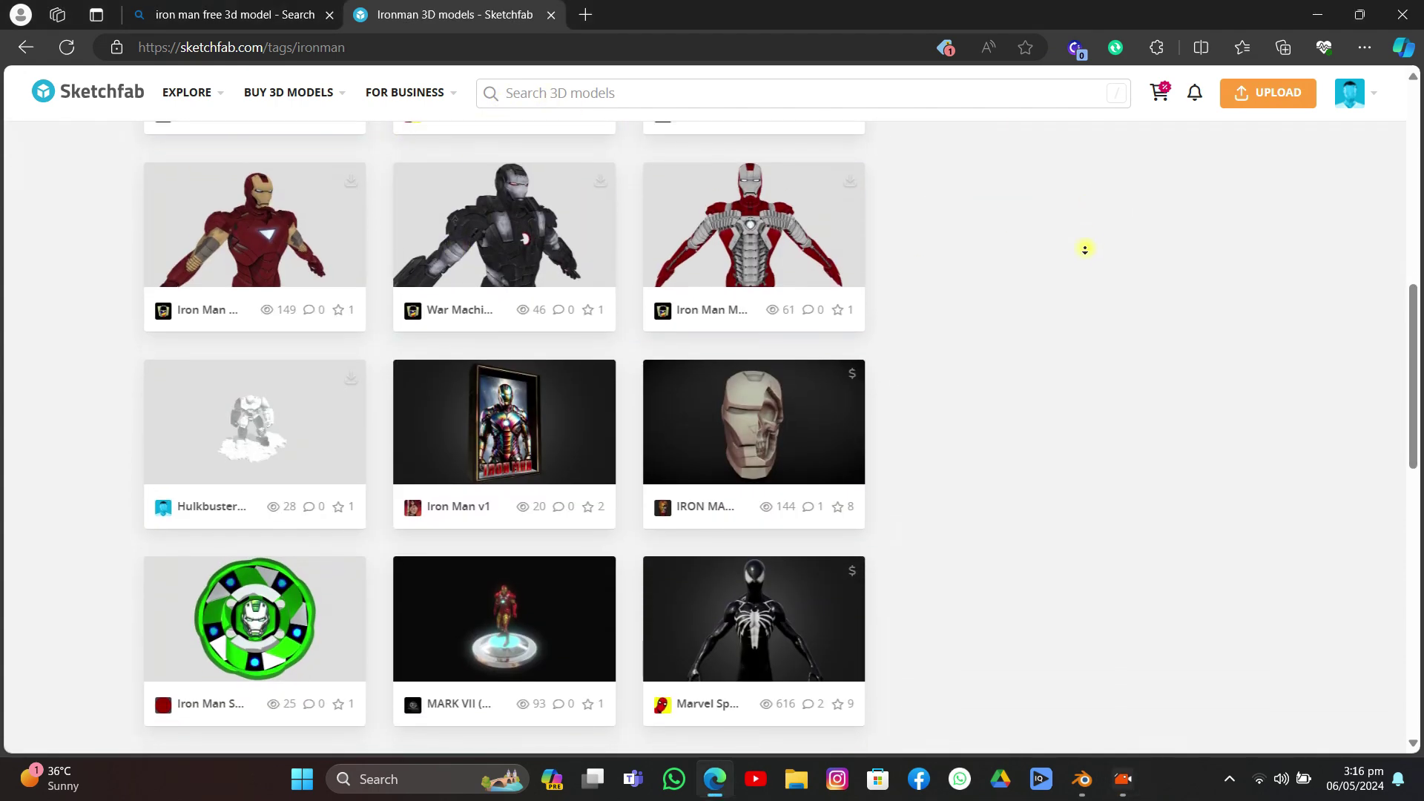
scroll(1083, 256, down, 4)
scroll(1082, 259, down, 3)
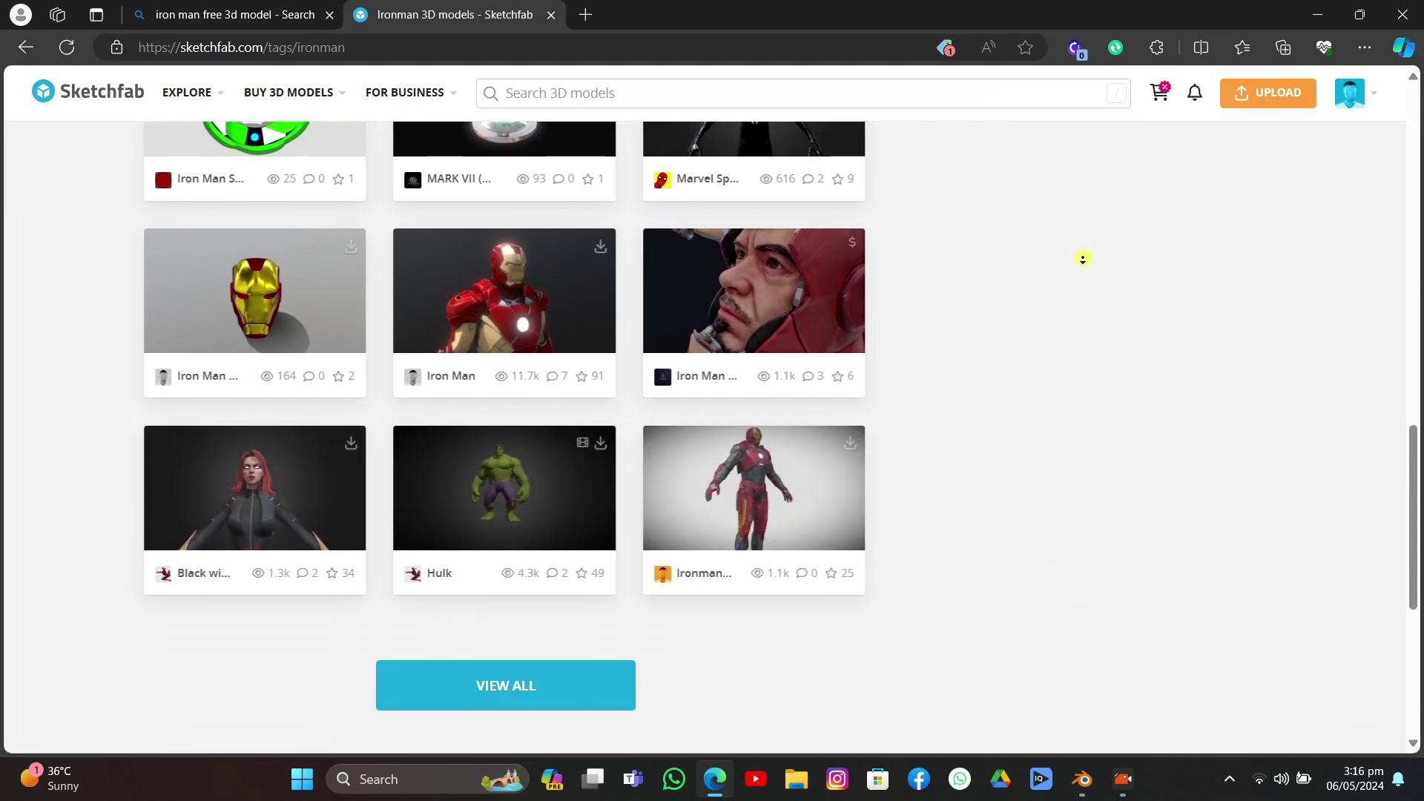
click(512, 252)
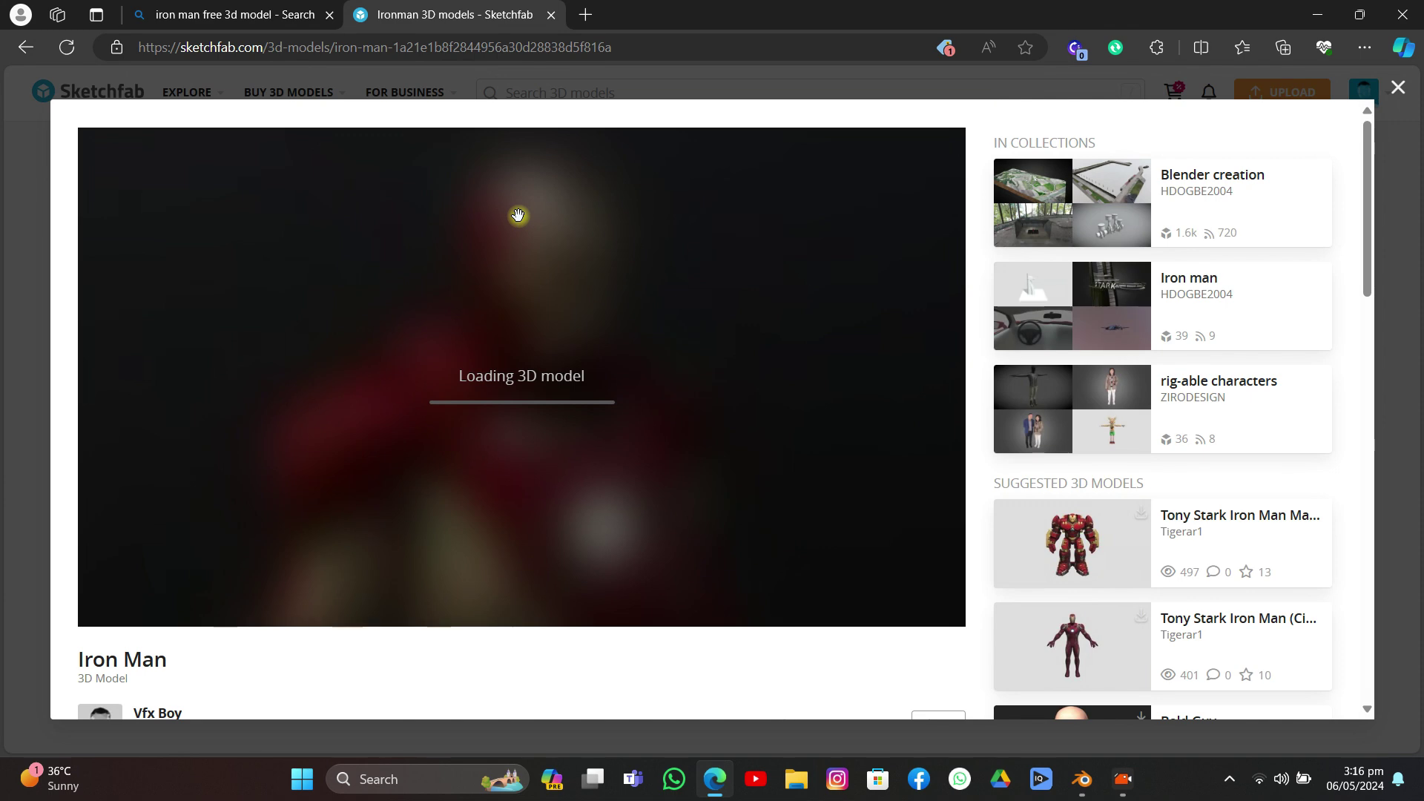
Step: Look over the Iron Man model page's description, licence and suggested models
scroll(1139, 392, down, 3)
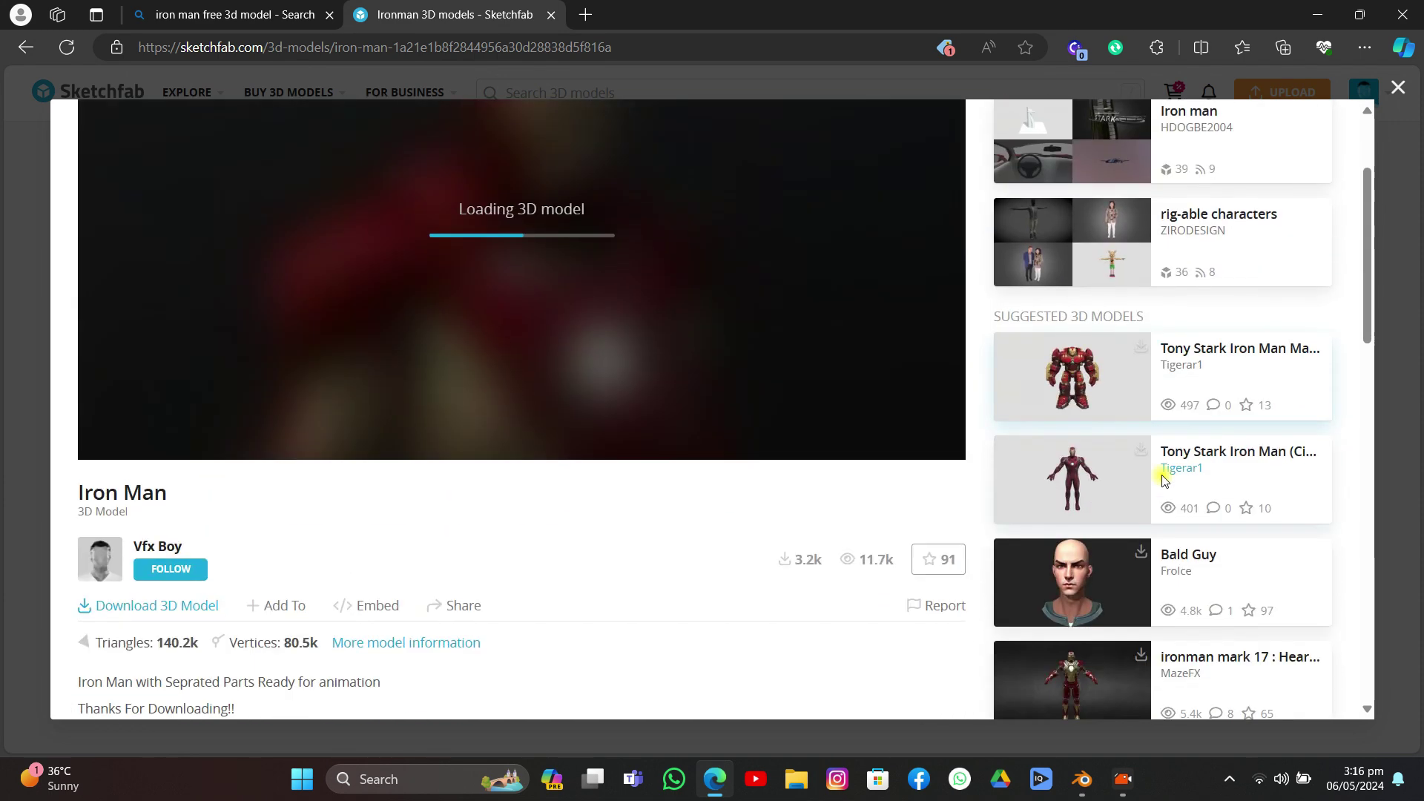
scroll(1084, 598, down, 3)
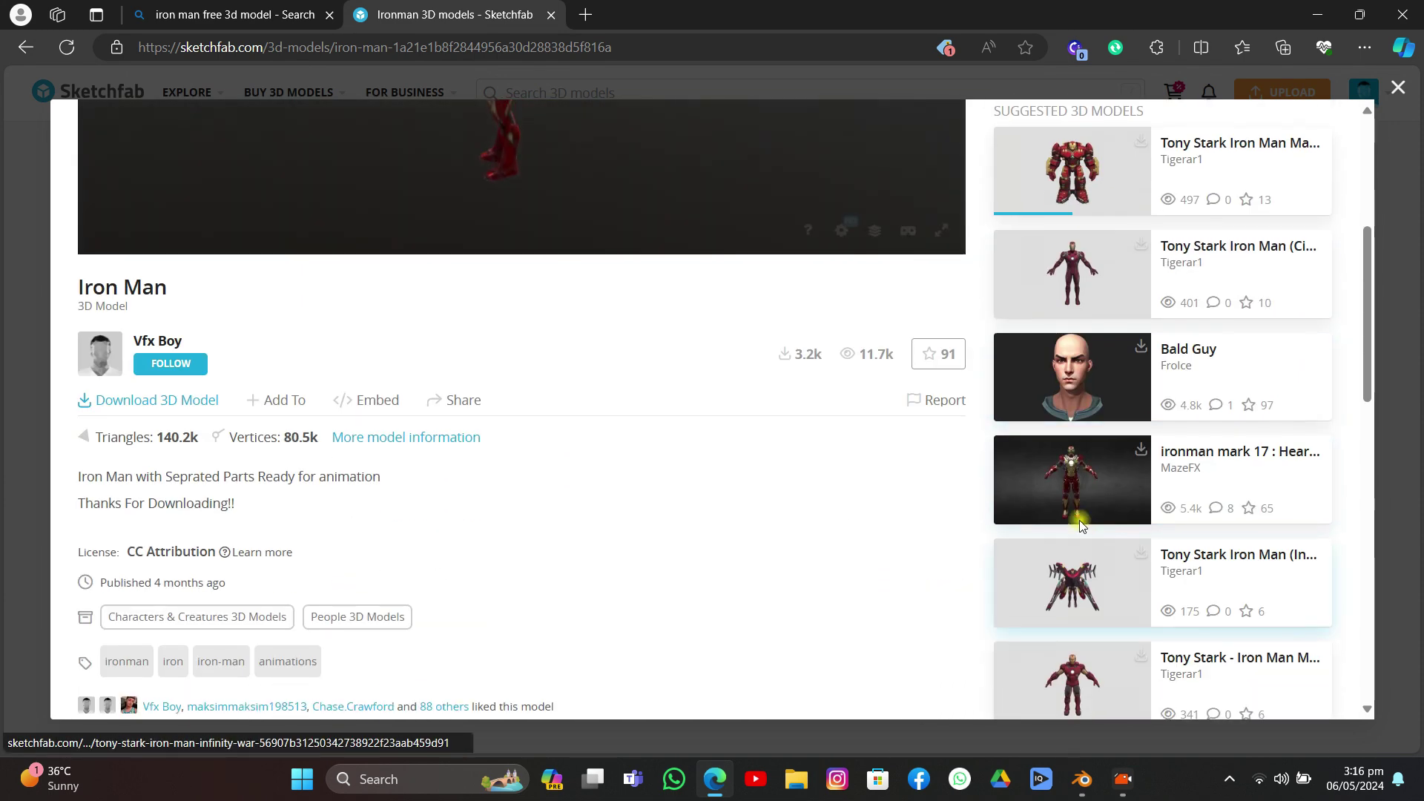
scroll(1132, 450, down, 4)
scroll(816, 409, up, 7)
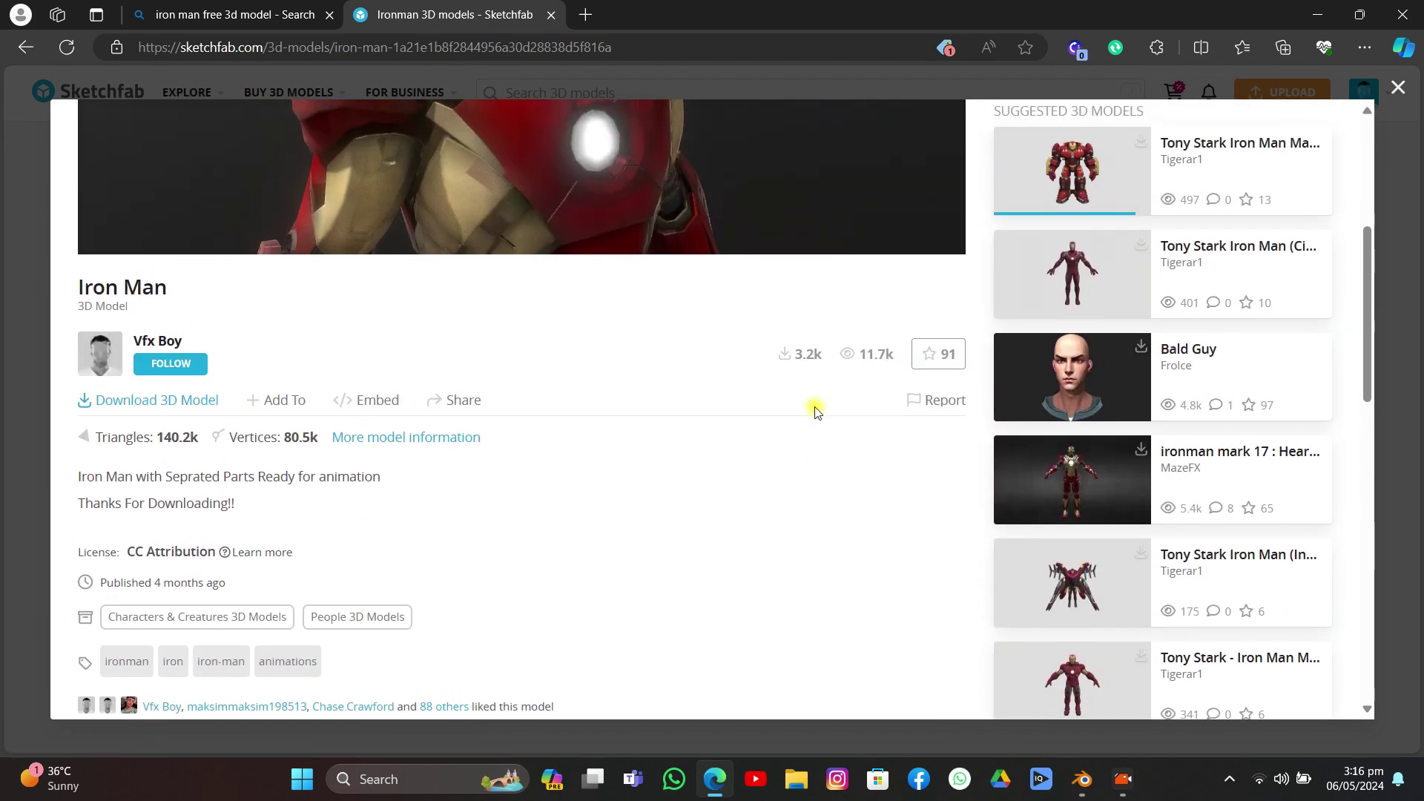
scroll(814, 403, up, 3)
Step: Inspect the Iron Man model from several sides and distances in the 3D viewer
drag(732, 354, 547, 420)
right_drag(547, 419, 653, 122)
drag(566, 290, 665, 261)
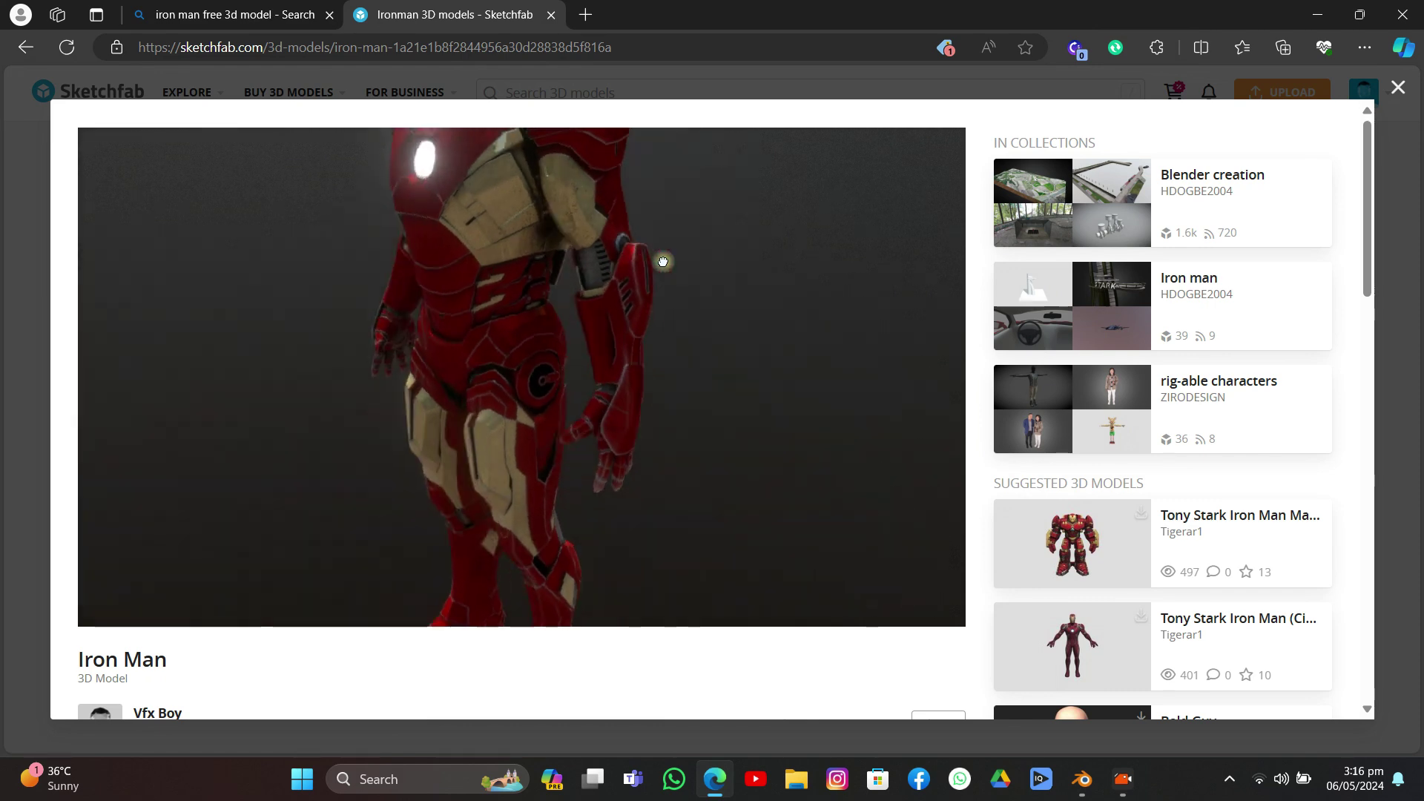
right_drag(510, 362, 735, 111)
drag(624, 285, 540, 335)
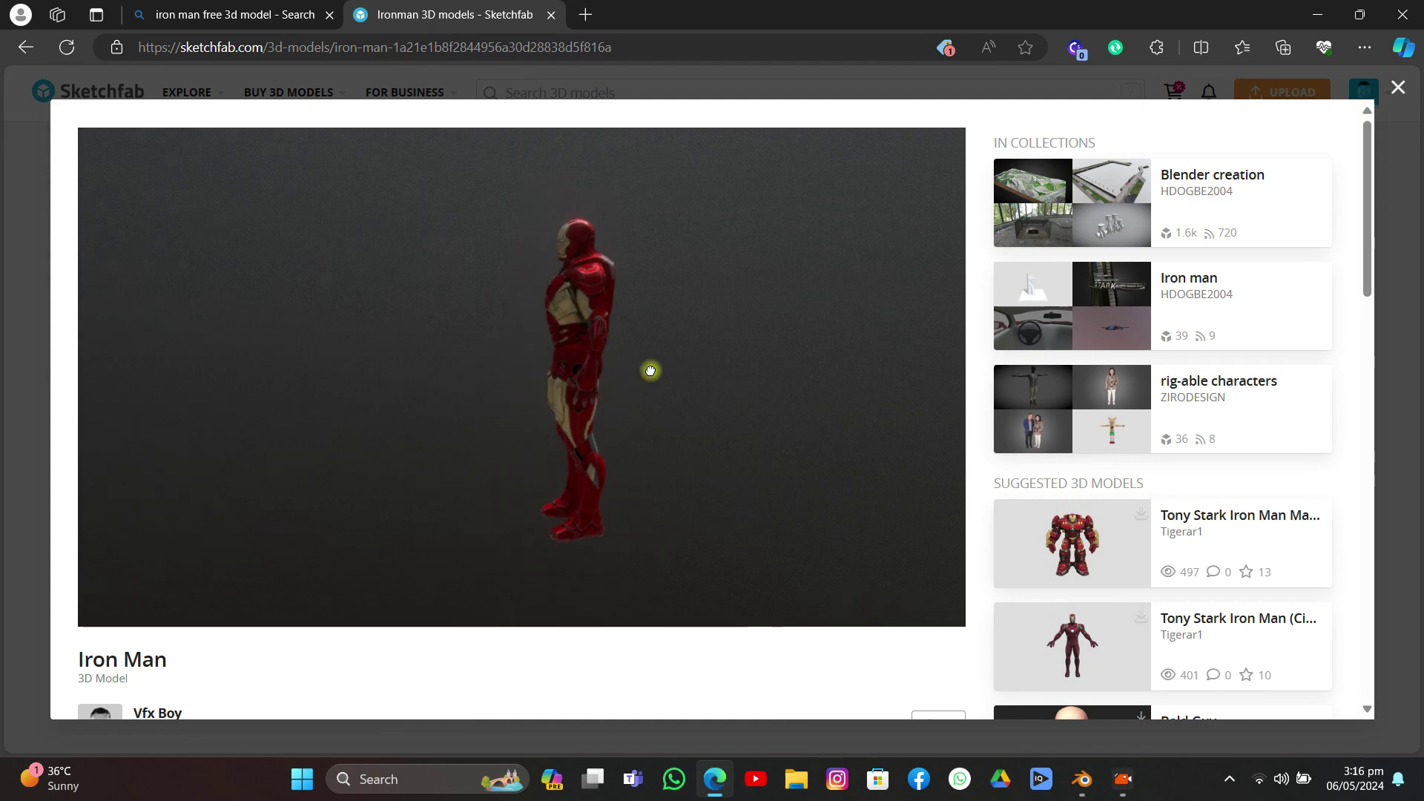
drag(650, 371, 747, 368)
Step: Review the Iron Man model's detailed technical information, including rigging and textures, and close the model page
scroll(413, 653, down, 2)
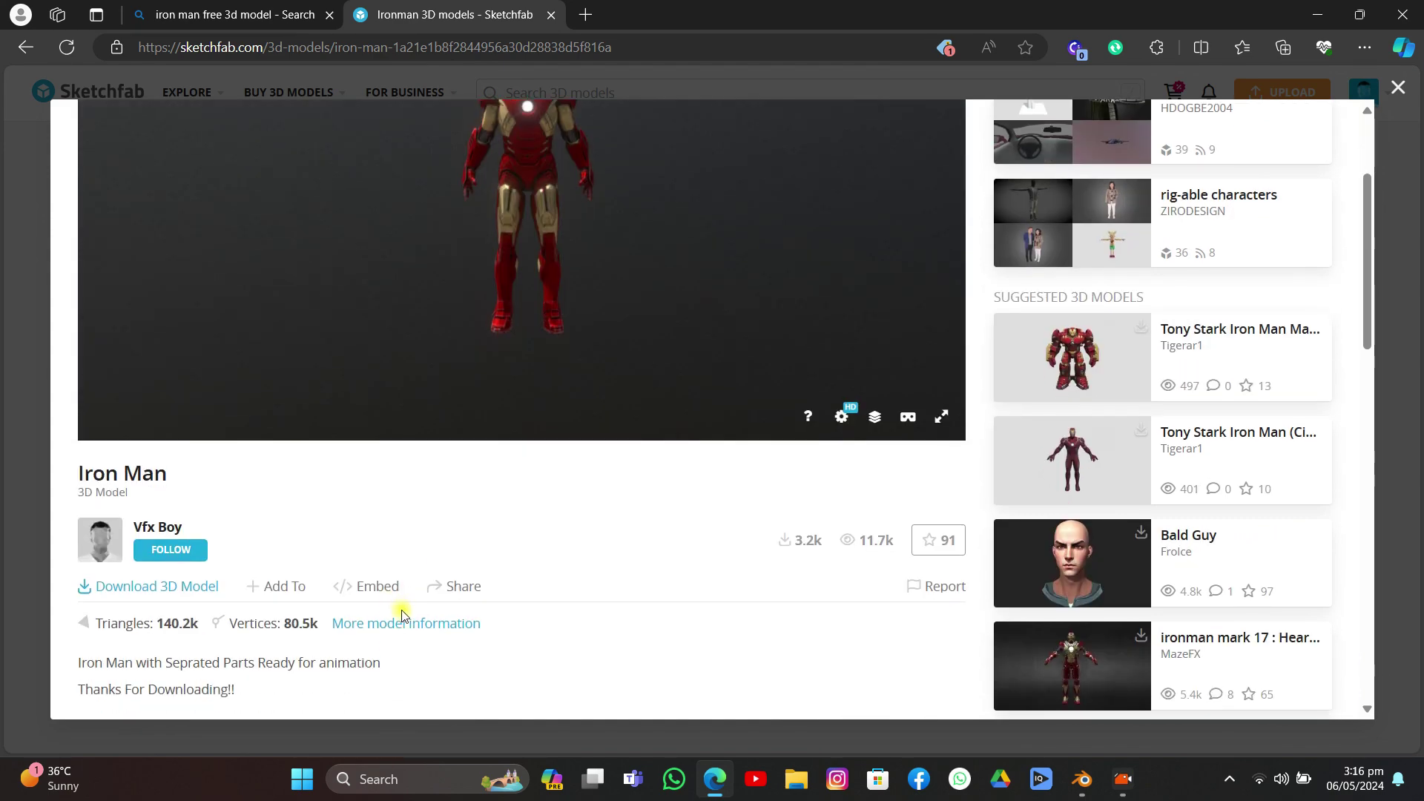
click(404, 623)
scroll(597, 549, down, 3)
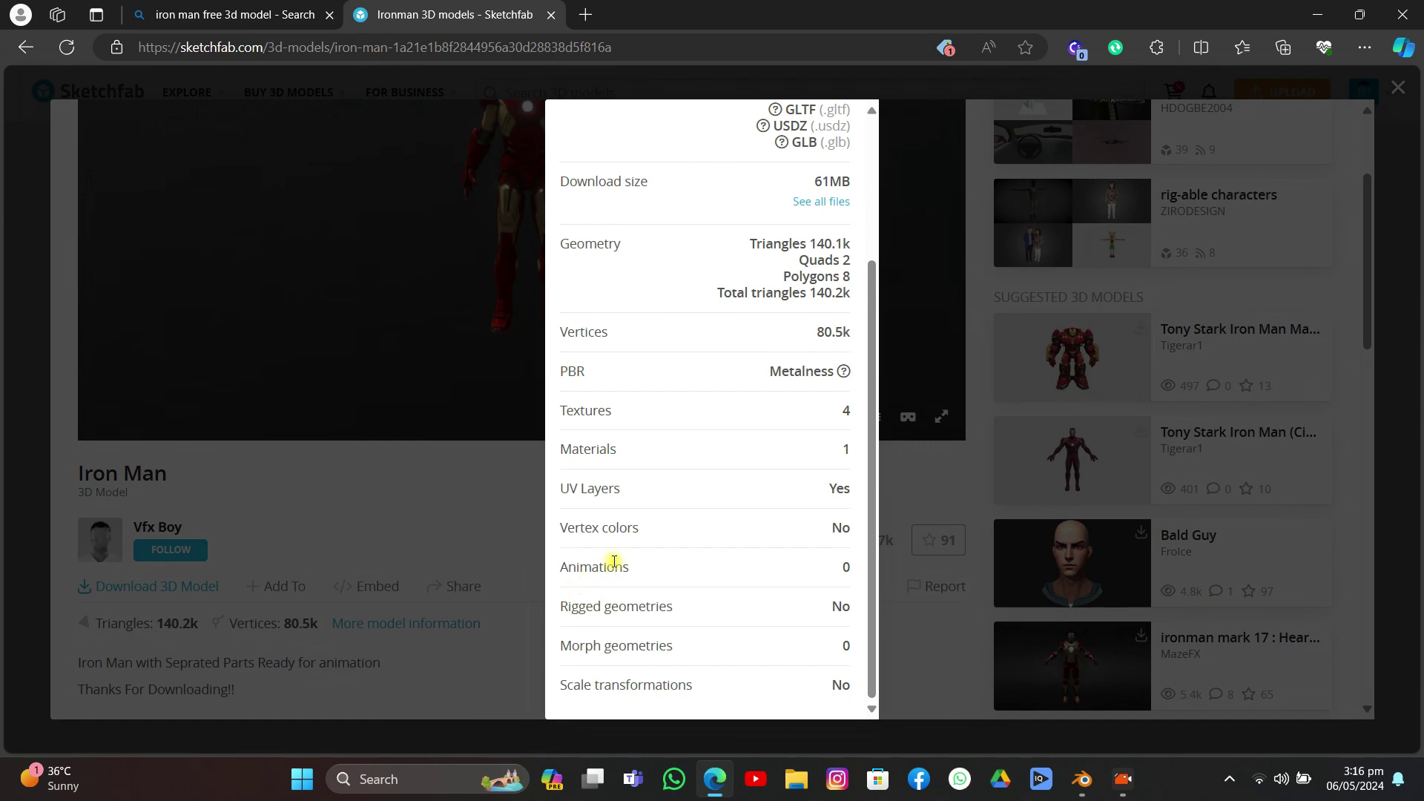
click(507, 576)
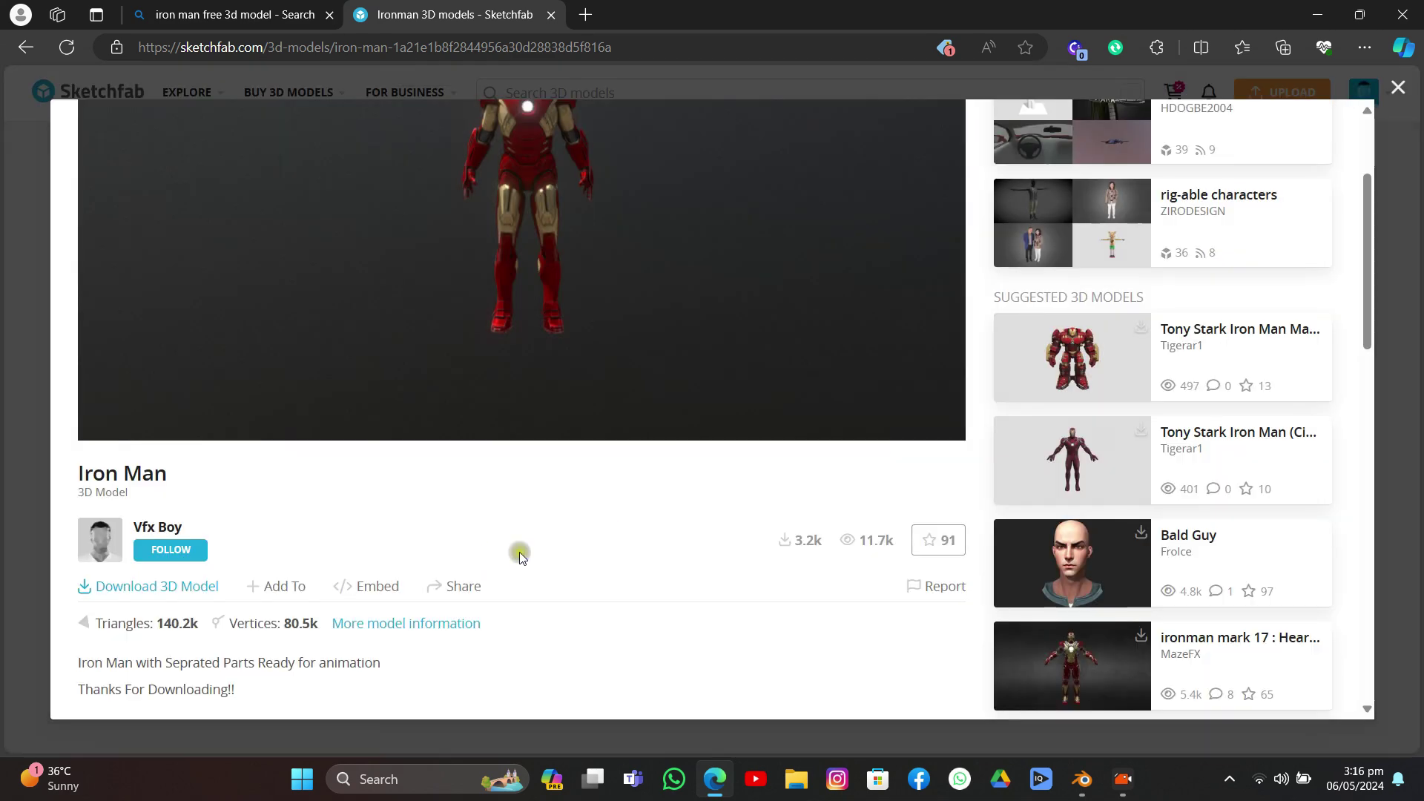
click(1398, 88)
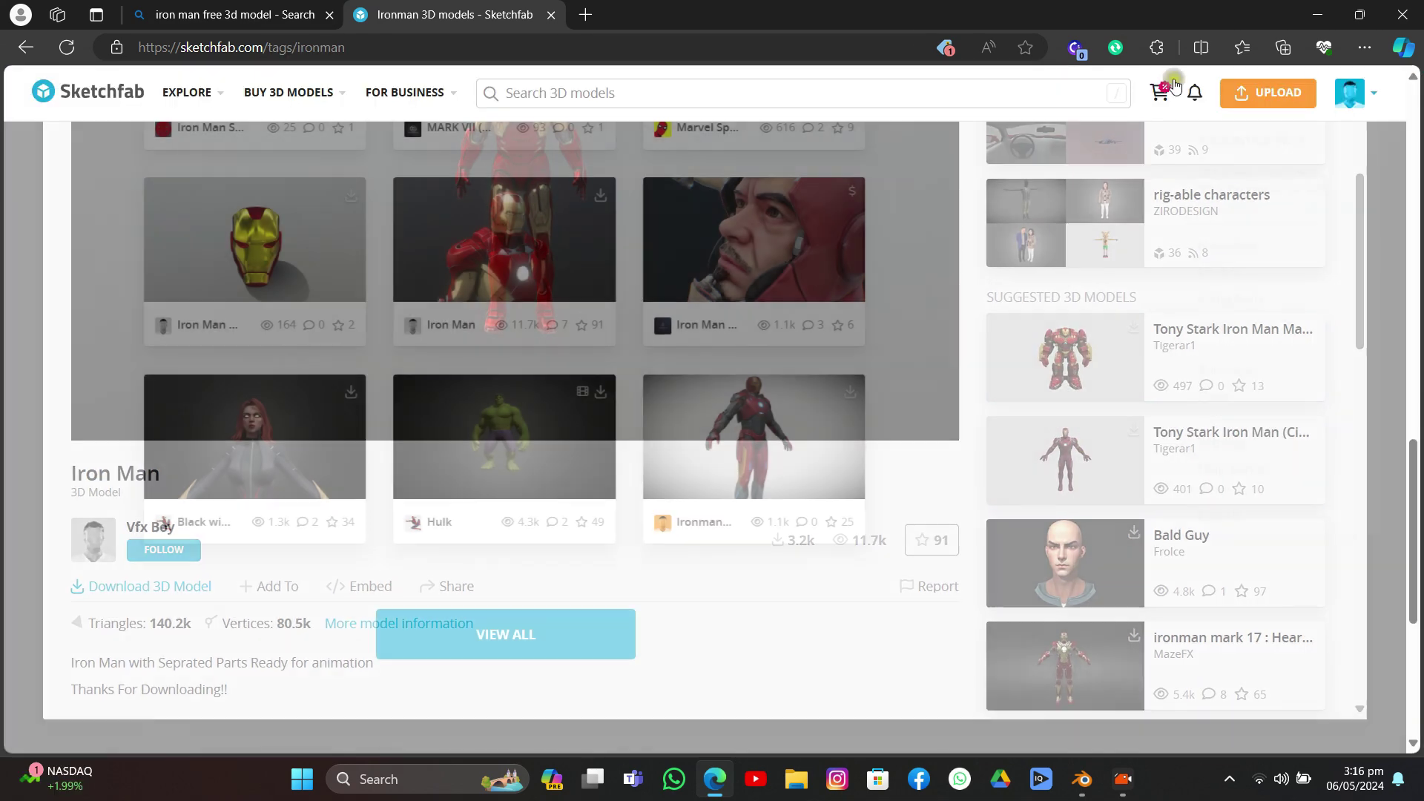
Step: Open the "Iron Man - Tony Stark (Head)" model, inspect it from the front and side, and close it
scroll(927, 308, up, 1)
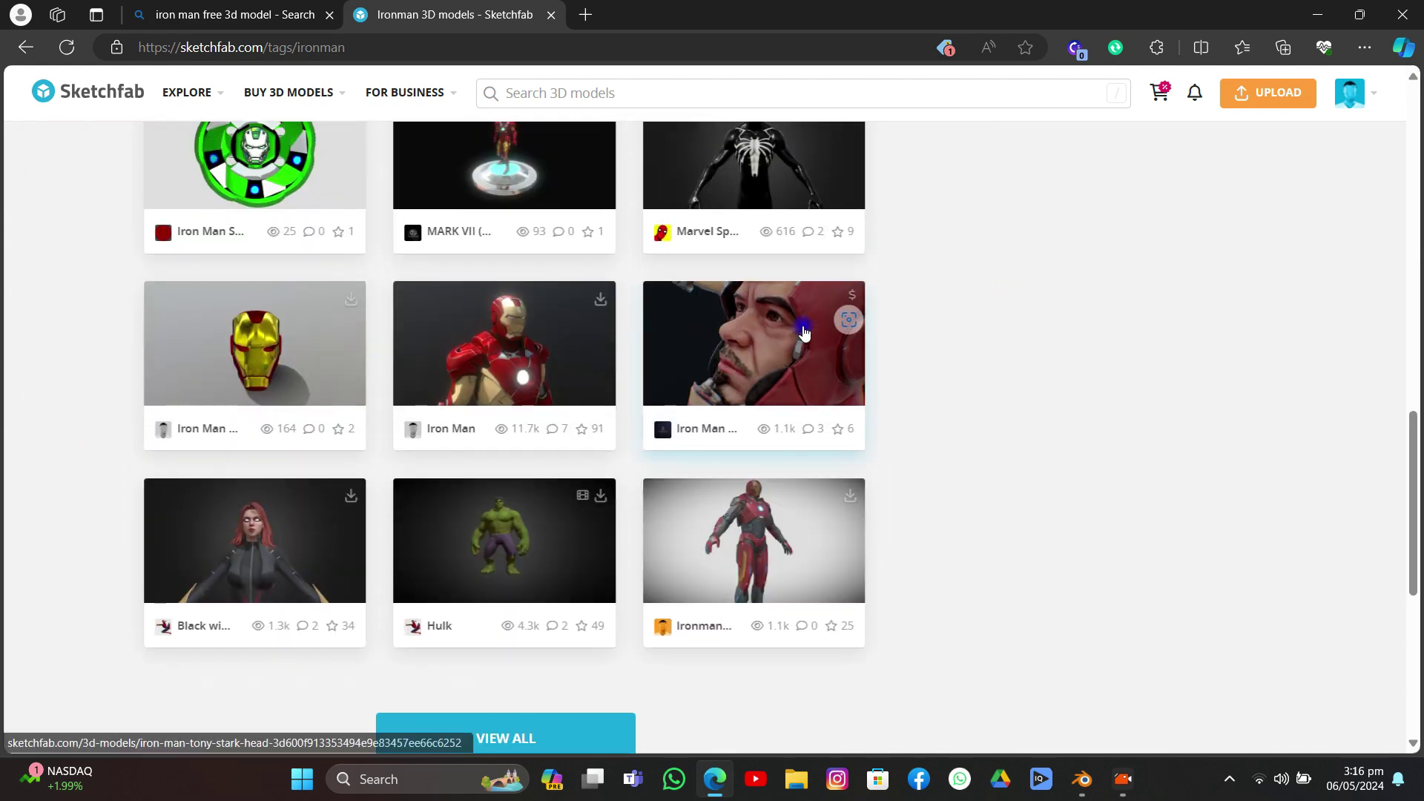
click(804, 330)
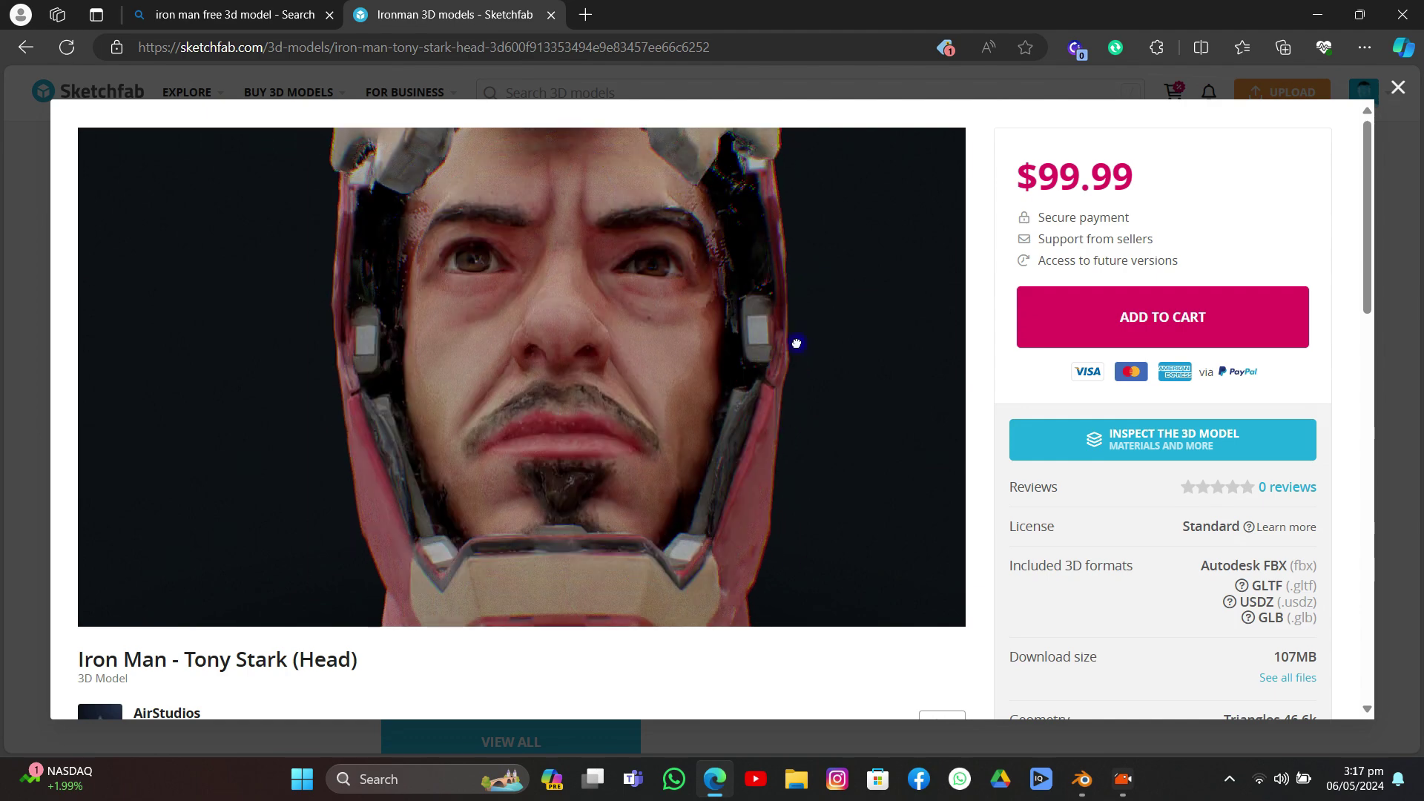
drag(797, 343, 737, 353)
scroll(728, 351, down, 5)
drag(569, 377, 566, 344)
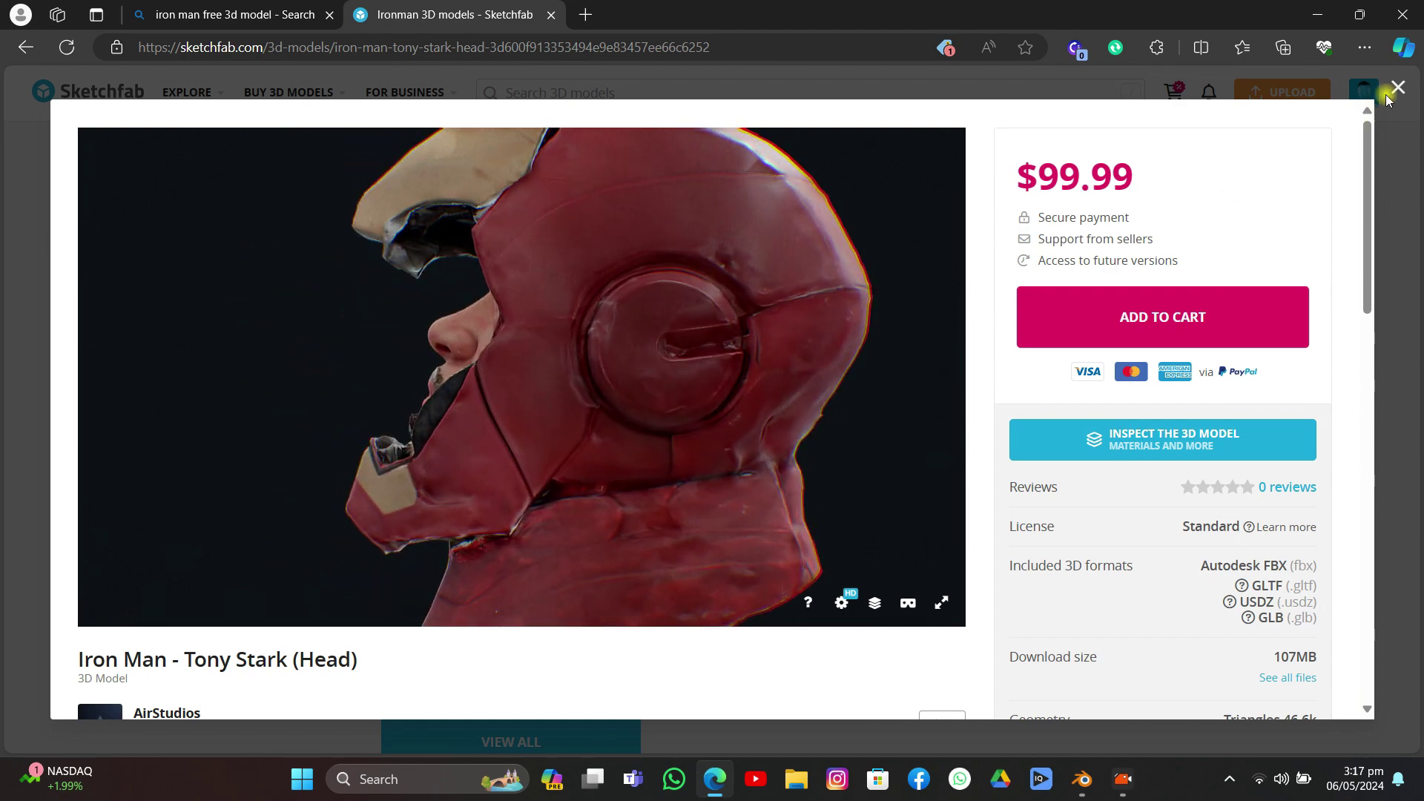
click(1386, 96)
Step: Open the "Iron Man Mark 6 (Iron Man 2 - PS3)" model, inspect it close up and from afar, and close it
scroll(505, 445, up, 8)
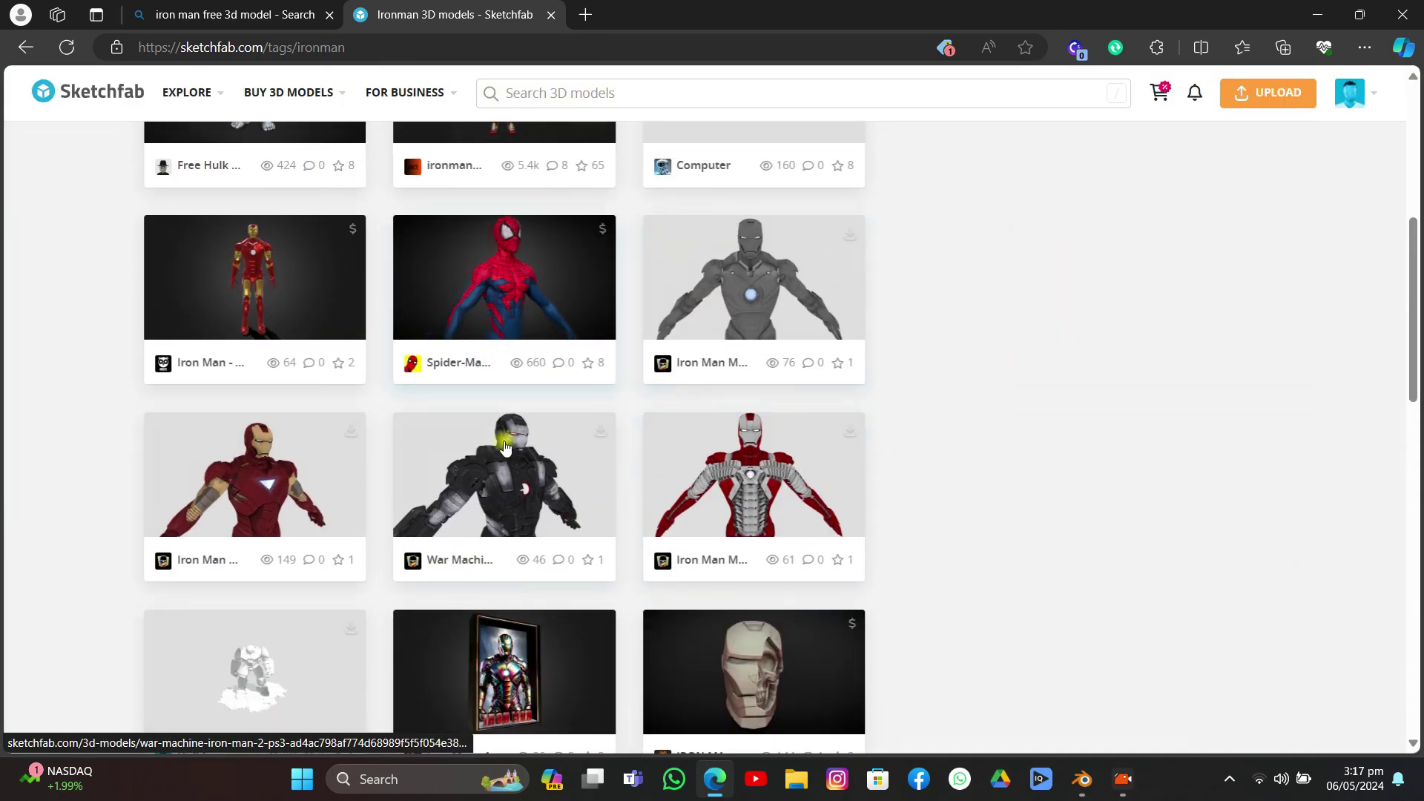
click(260, 470)
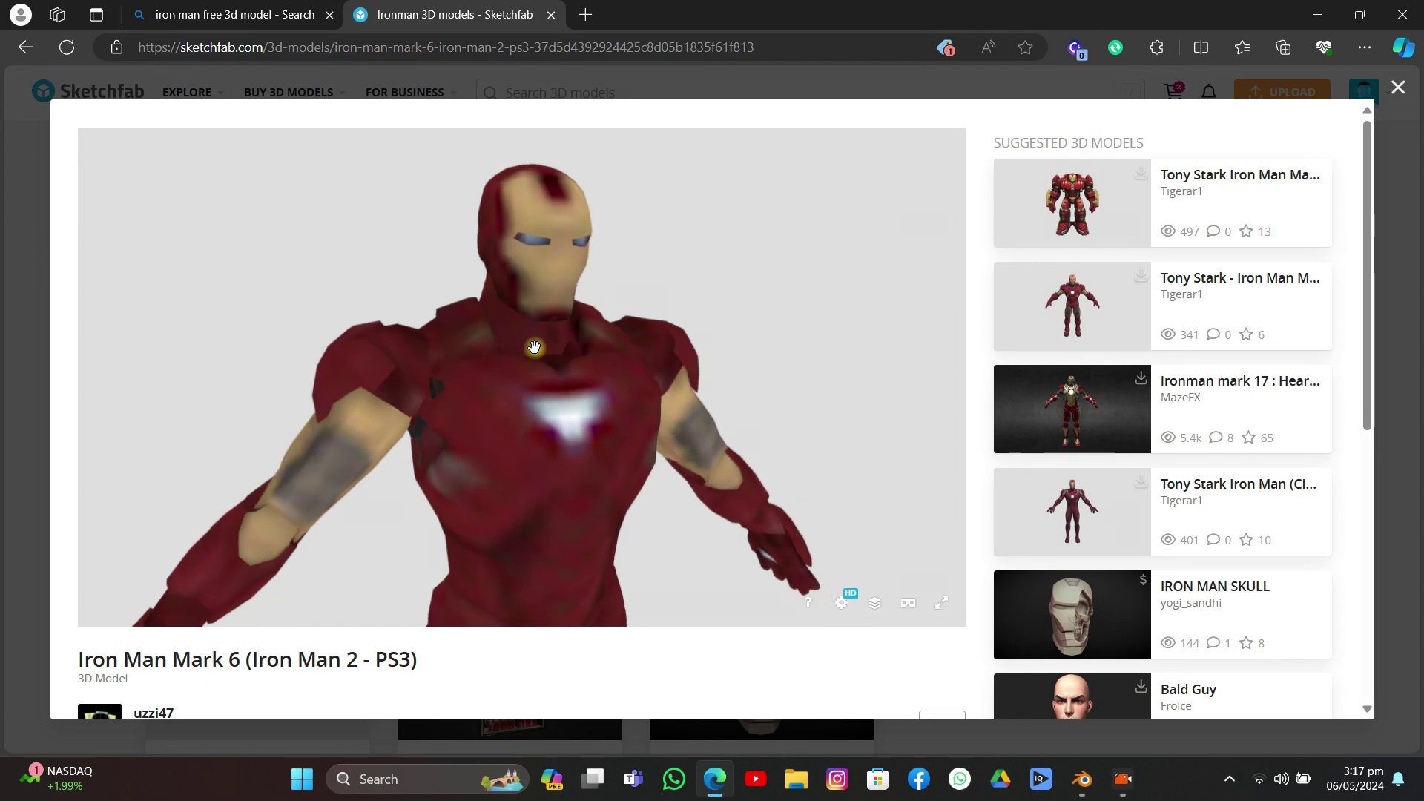
scroll(586, 450, up, 5)
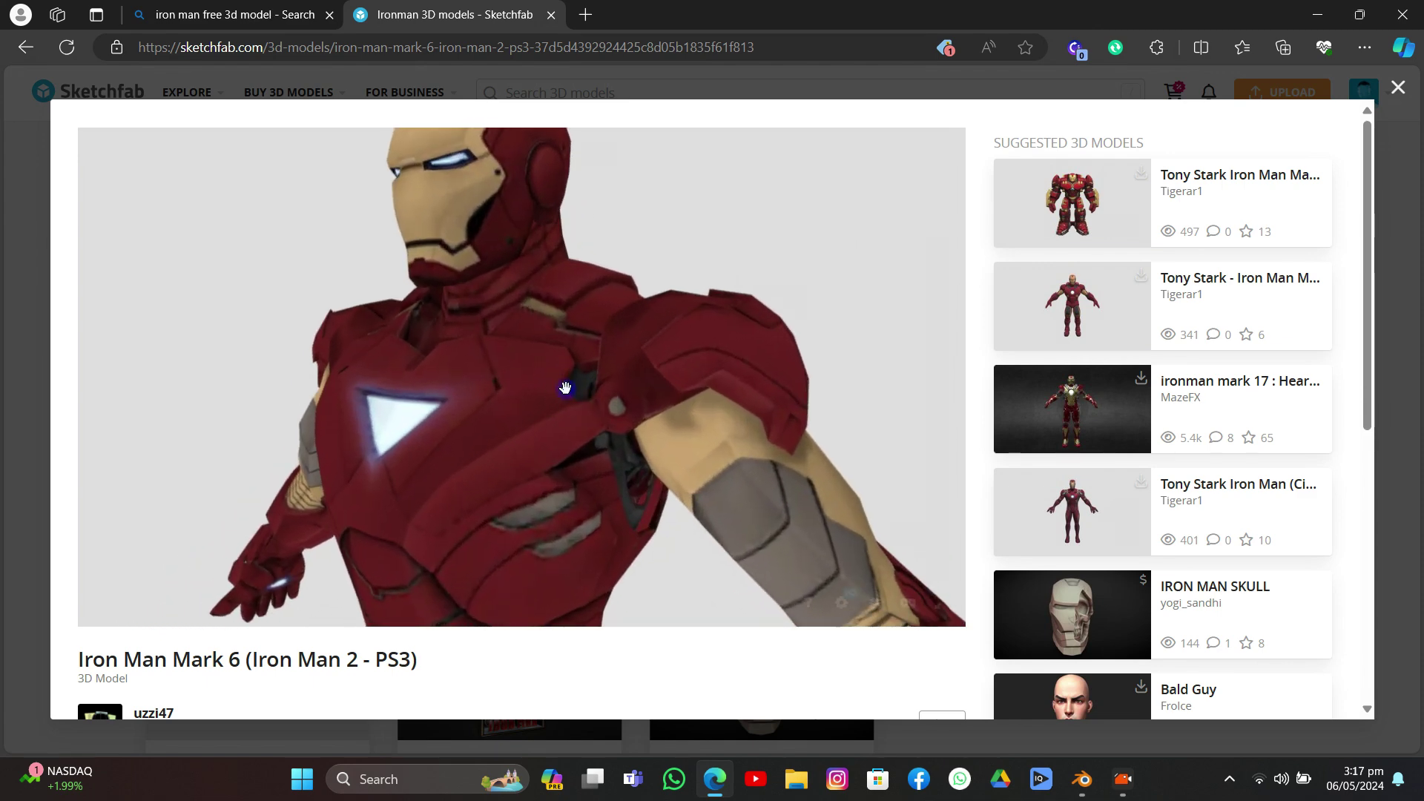
scroll(640, 356, down, 8)
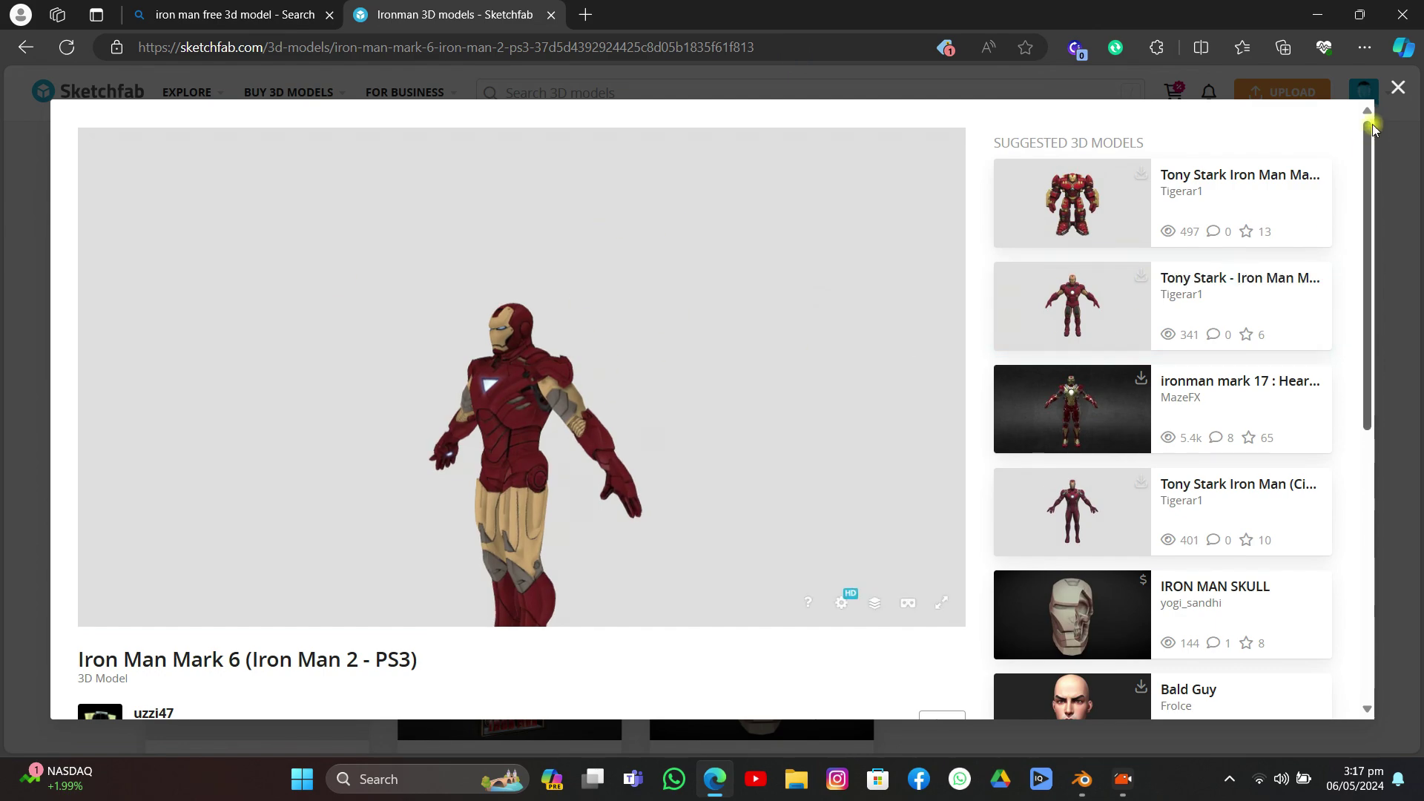
click(1400, 90)
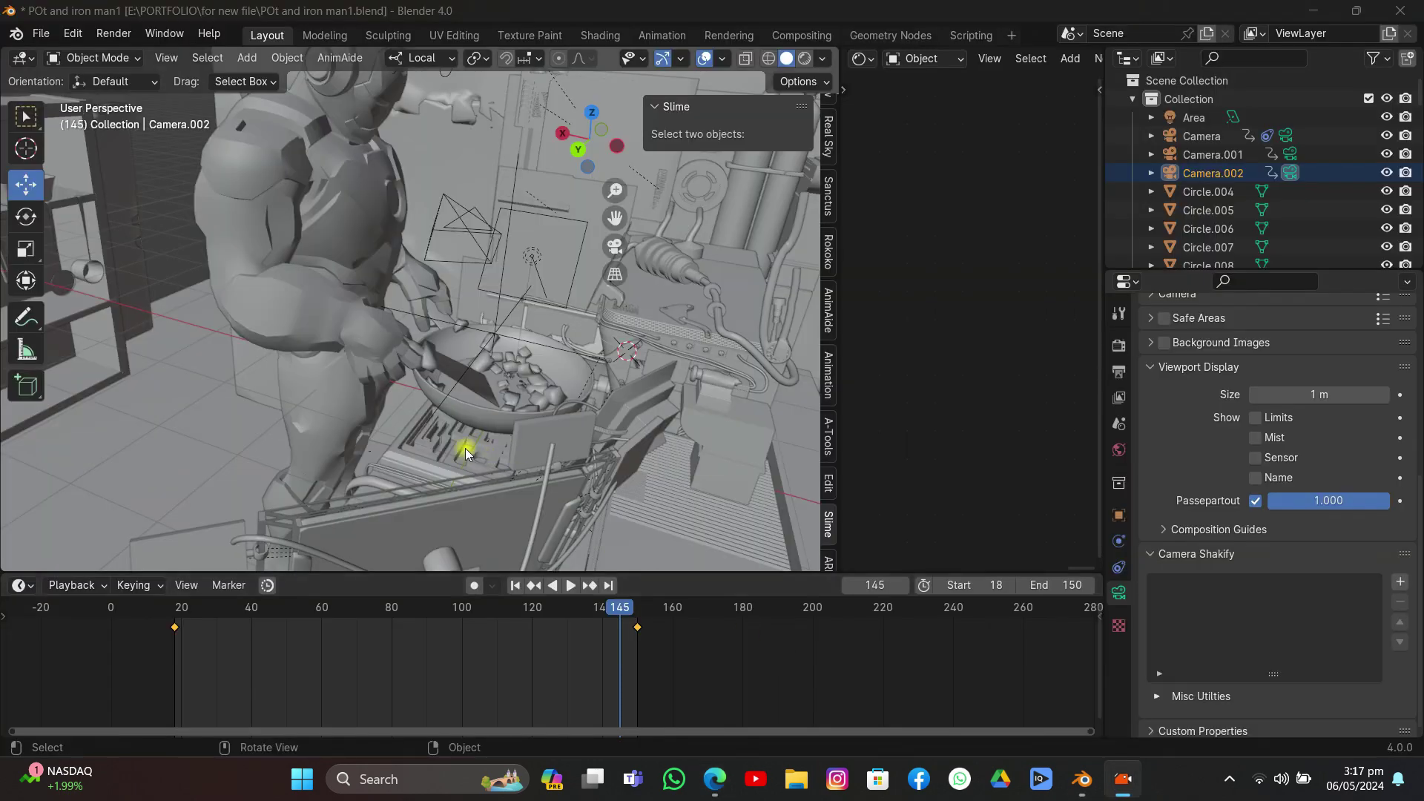
Step: Switch back to Blender, view the robot from the front and show the scene's render settings
mouse_move(465, 447)
middle_down()
mouse_move(483, 423)
mouse_move(340, 420)
mouse_move(376, 411)
middle_up()
drag(615, 218, 583, 282)
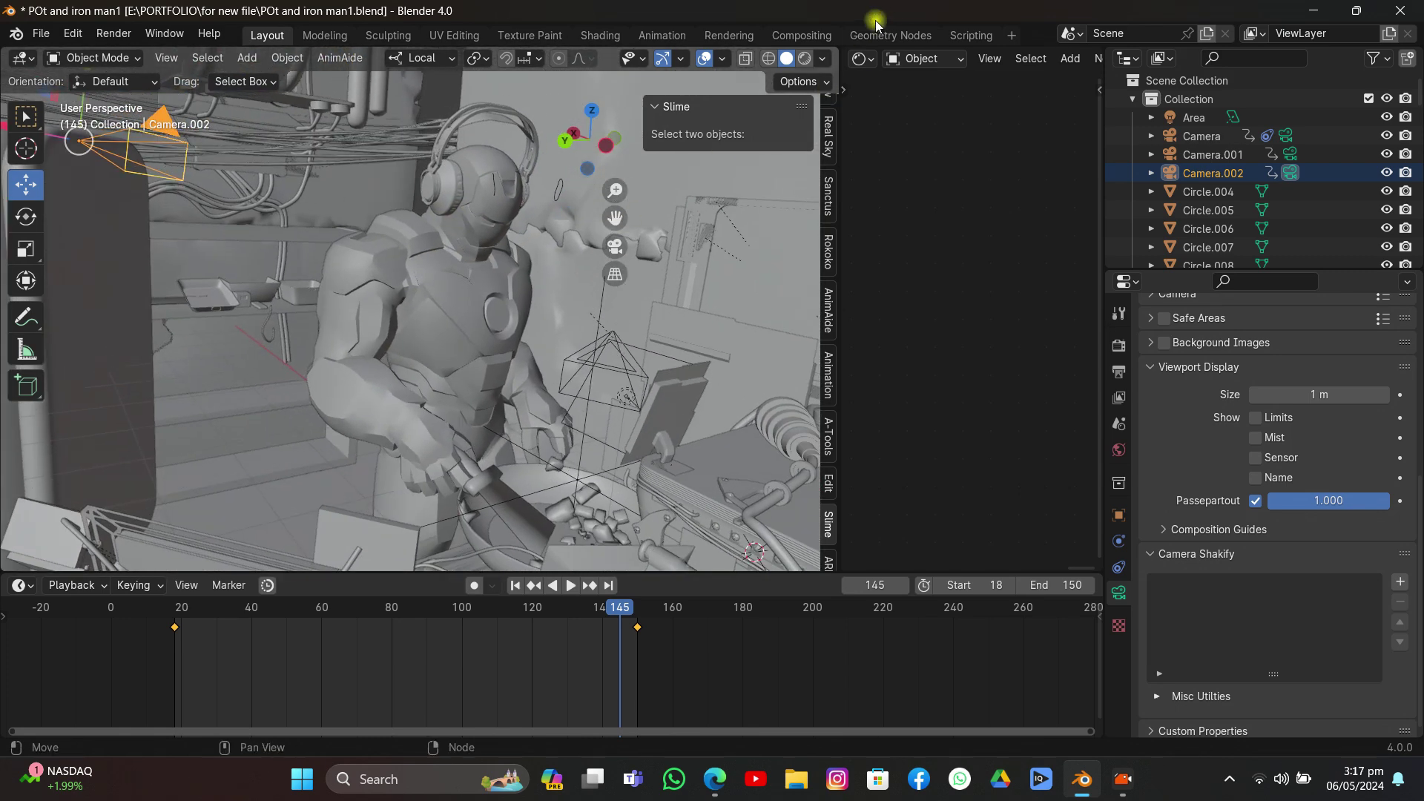
click(1118, 346)
scroll(1351, 348, up, 4)
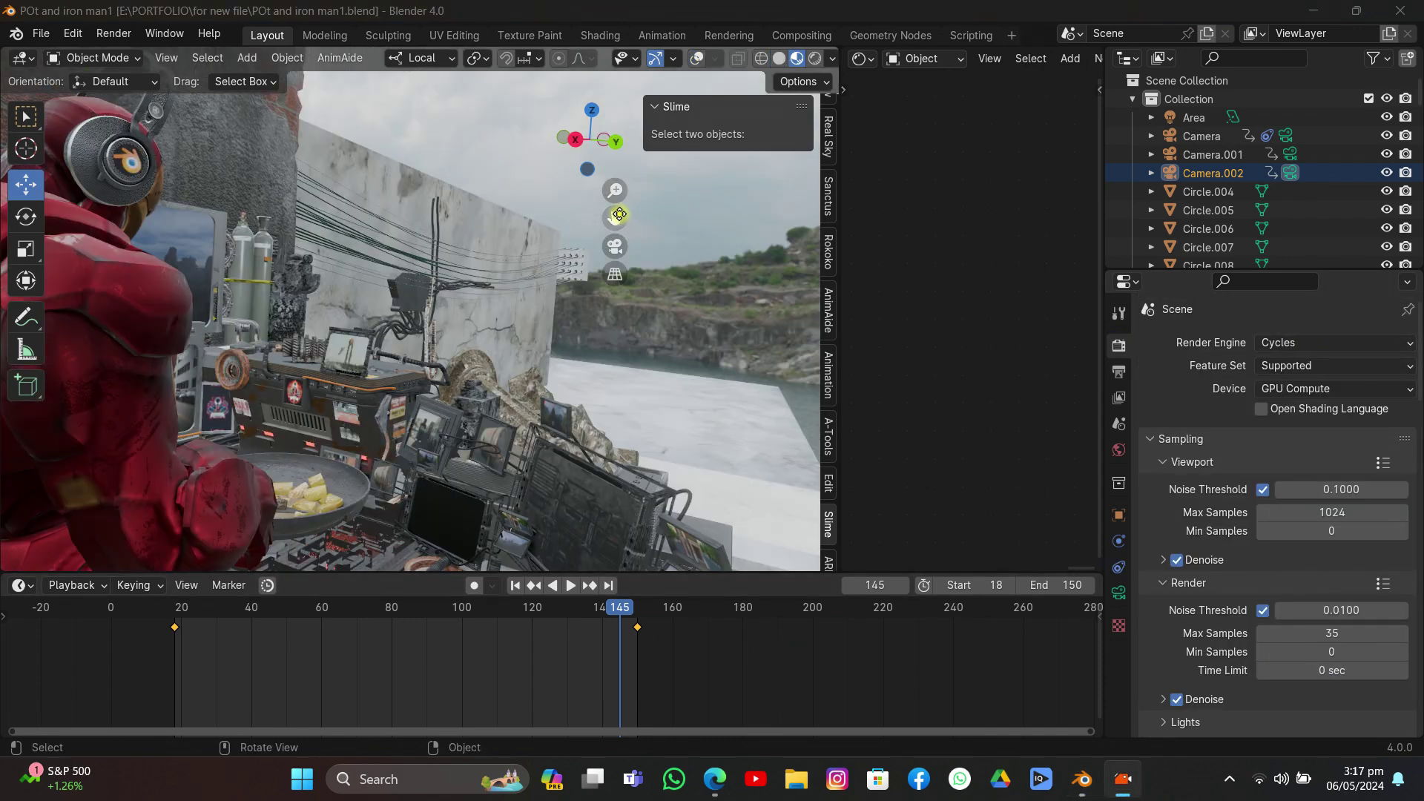
Step: Examine the textured Iron Man figure, pan and cluttered workbench in Material Preview from several angles
drag(619, 214, 584, 286)
middle_drag(563, 291, 696, 260)
scroll(390, 349, up, 8)
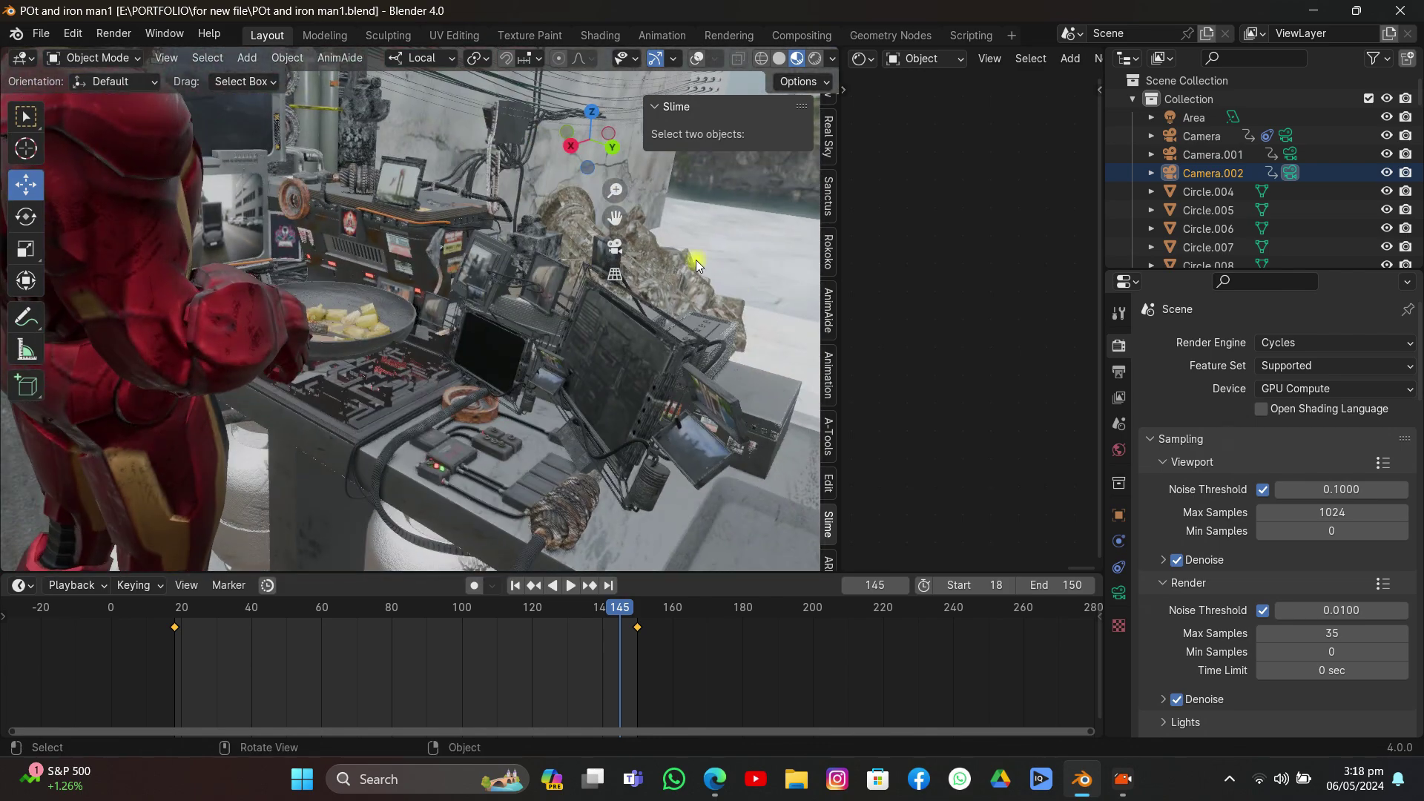
middle_drag(618, 221, 548, 233)
drag(613, 216, 541, 260)
middle_drag(541, 261, 612, 342)
scroll(499, 259, up, 2)
Step: Single out individual assets by selecting them, such as the workbench electronics and frying pan, while viewing the scene from all around
click(612, 341)
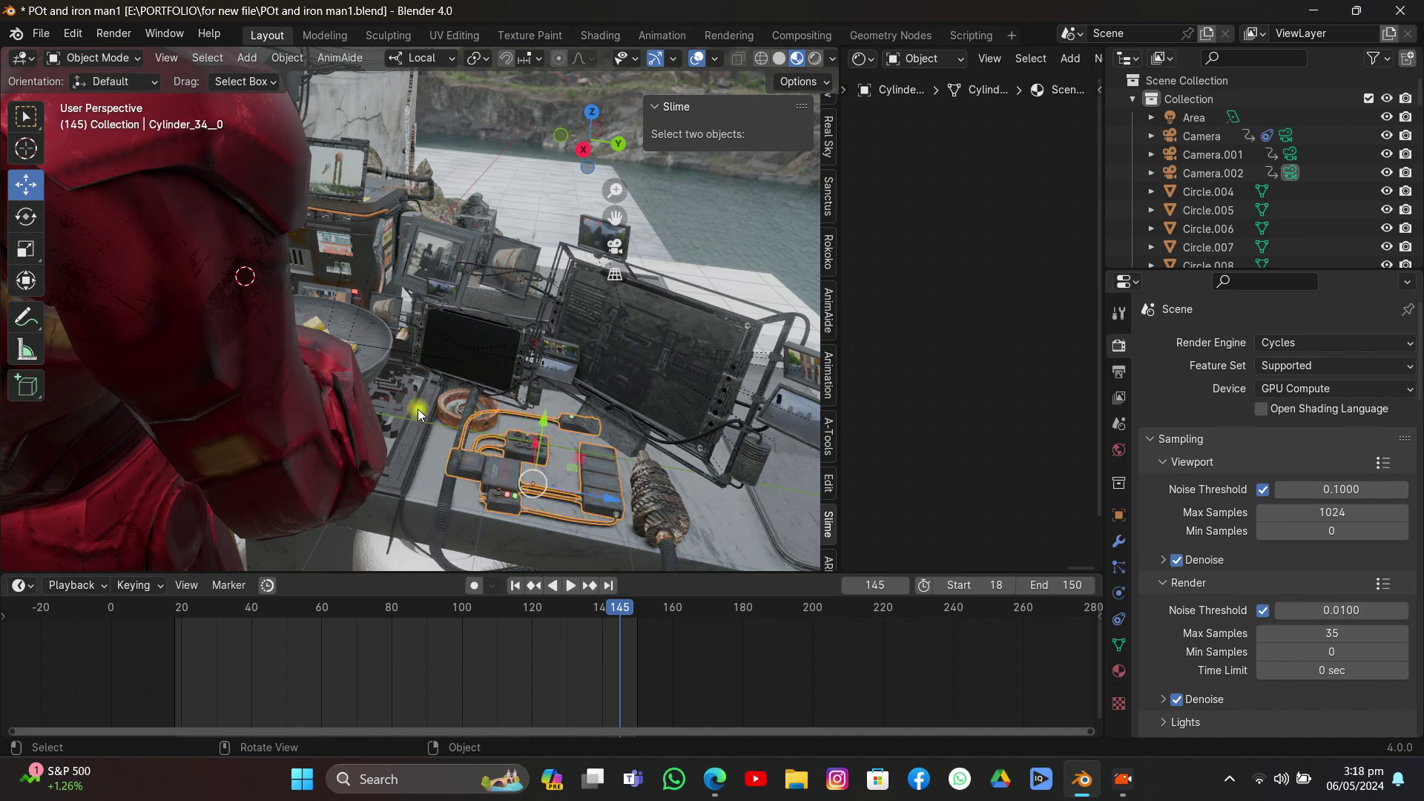
middle_drag(406, 387, 431, 273)
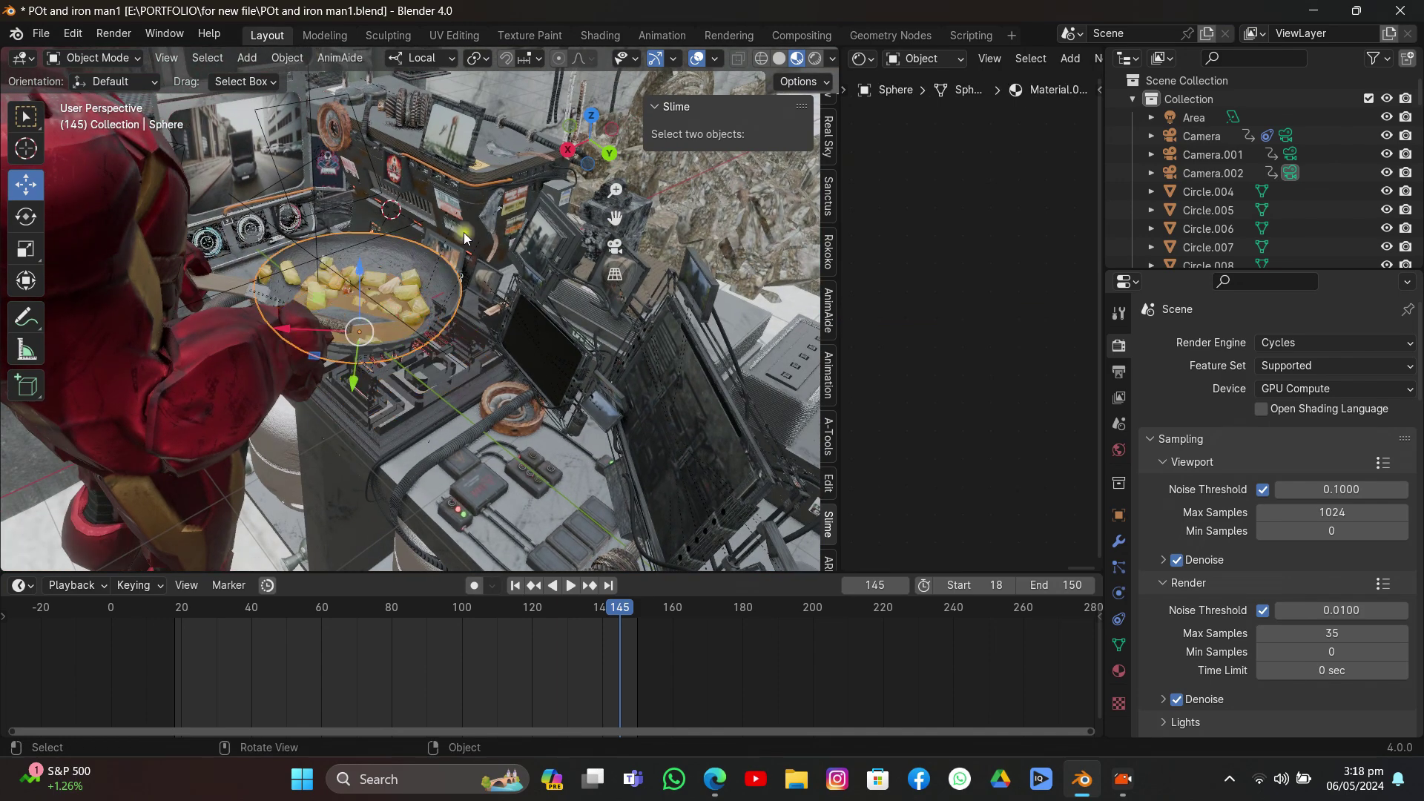
middle_drag(485, 189, 514, 422)
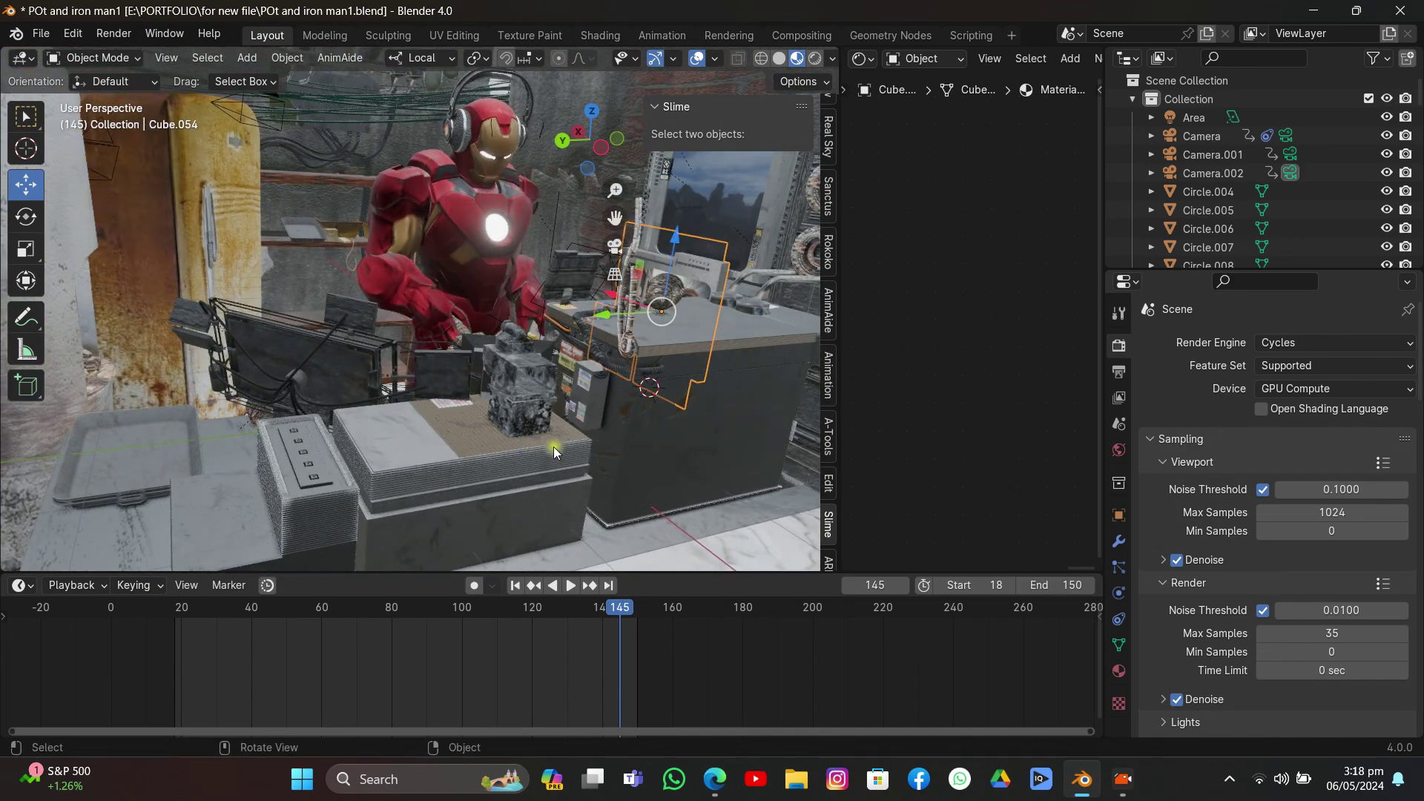
click(604, 435)
middle_drag(604, 434, 475, 466)
middle_drag(427, 365, 749, 474)
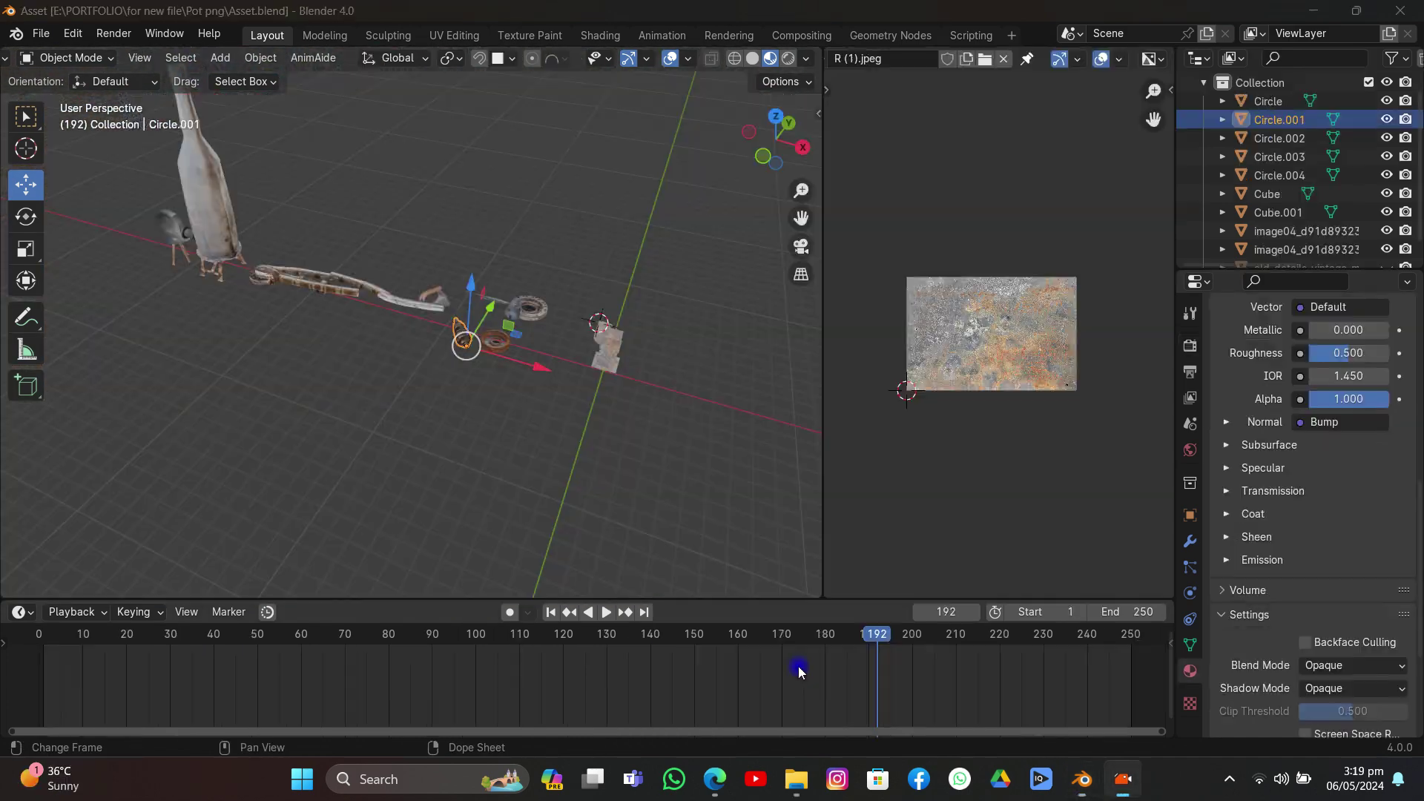
middle_drag(586, 346, 319, 371)
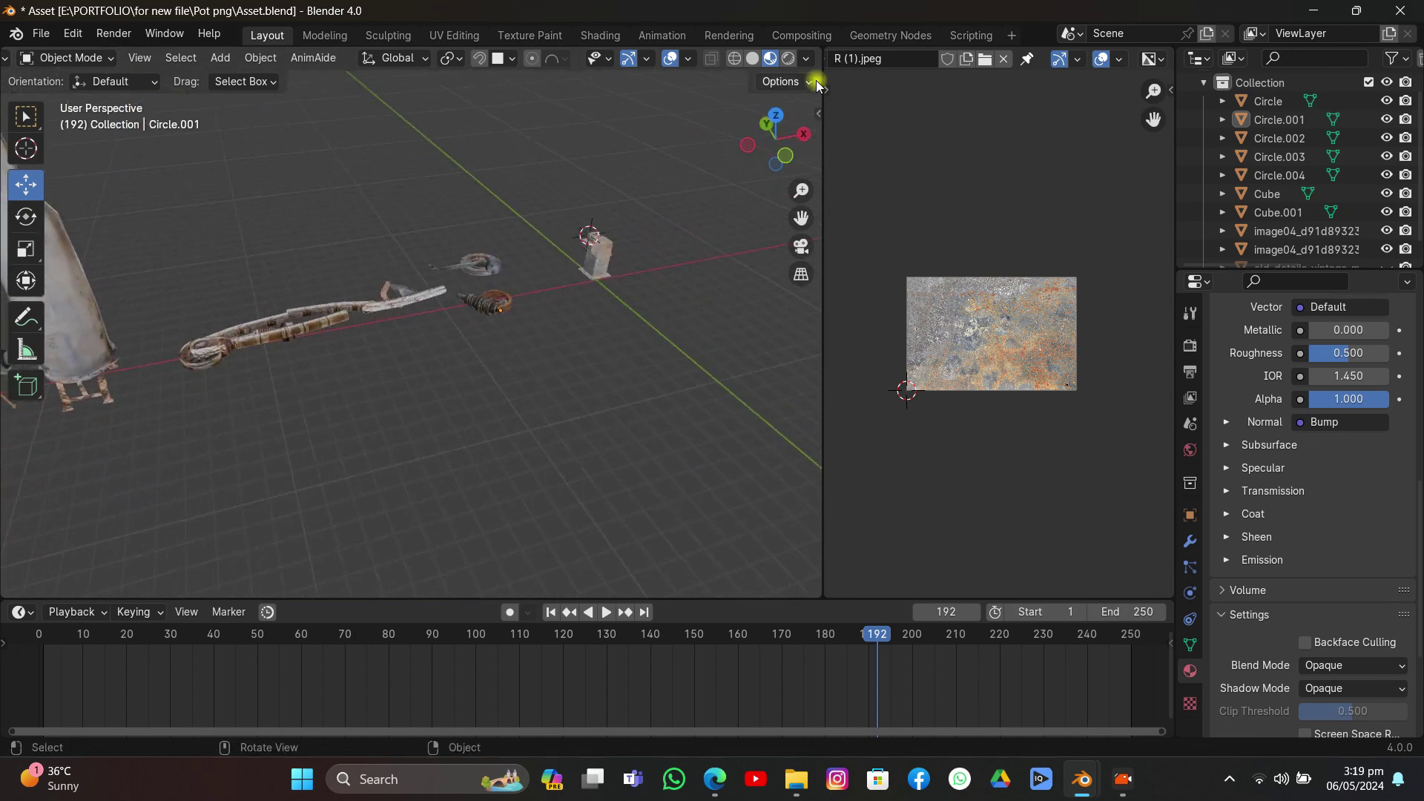
scroll(862, 67, up, 2)
click(957, 58)
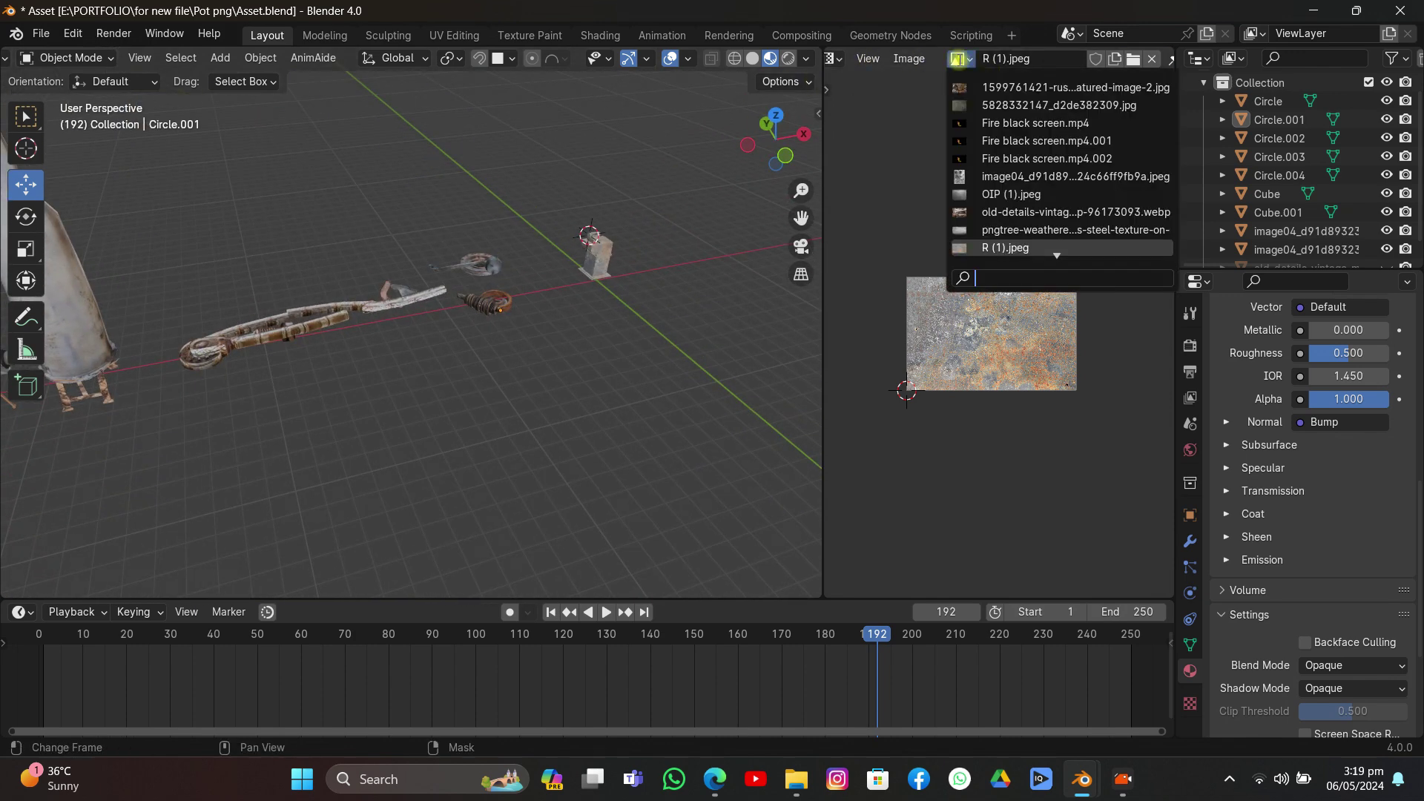
click(976, 90)
scroll(987, 297, up, 6)
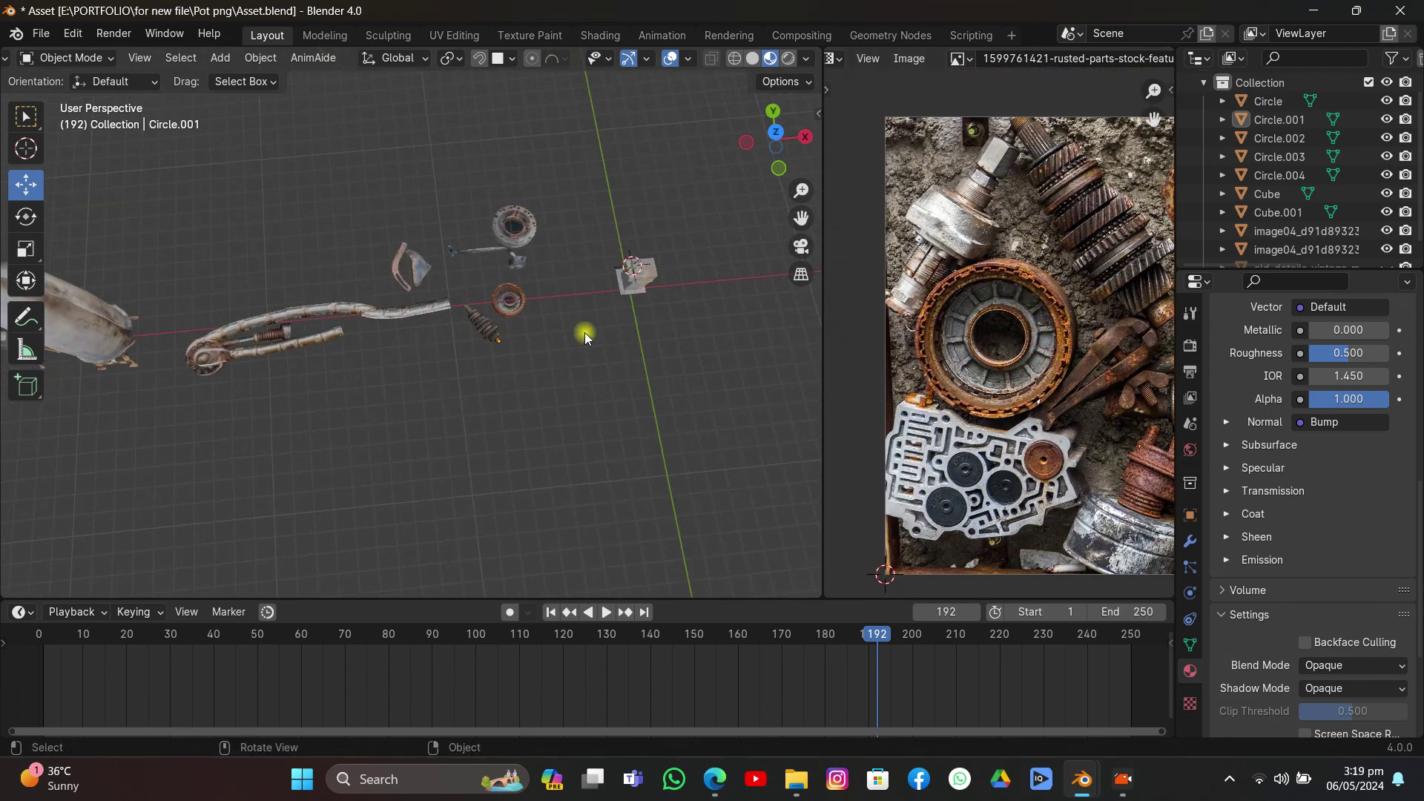
Step: Inspect the finished rusty gear asset up close and compare it with the gear in the source photo
scroll(665, 268, up, 3)
drag(796, 218, 583, 254)
scroll(326, 248, up, 5)
middle_drag(350, 241, 331, 194)
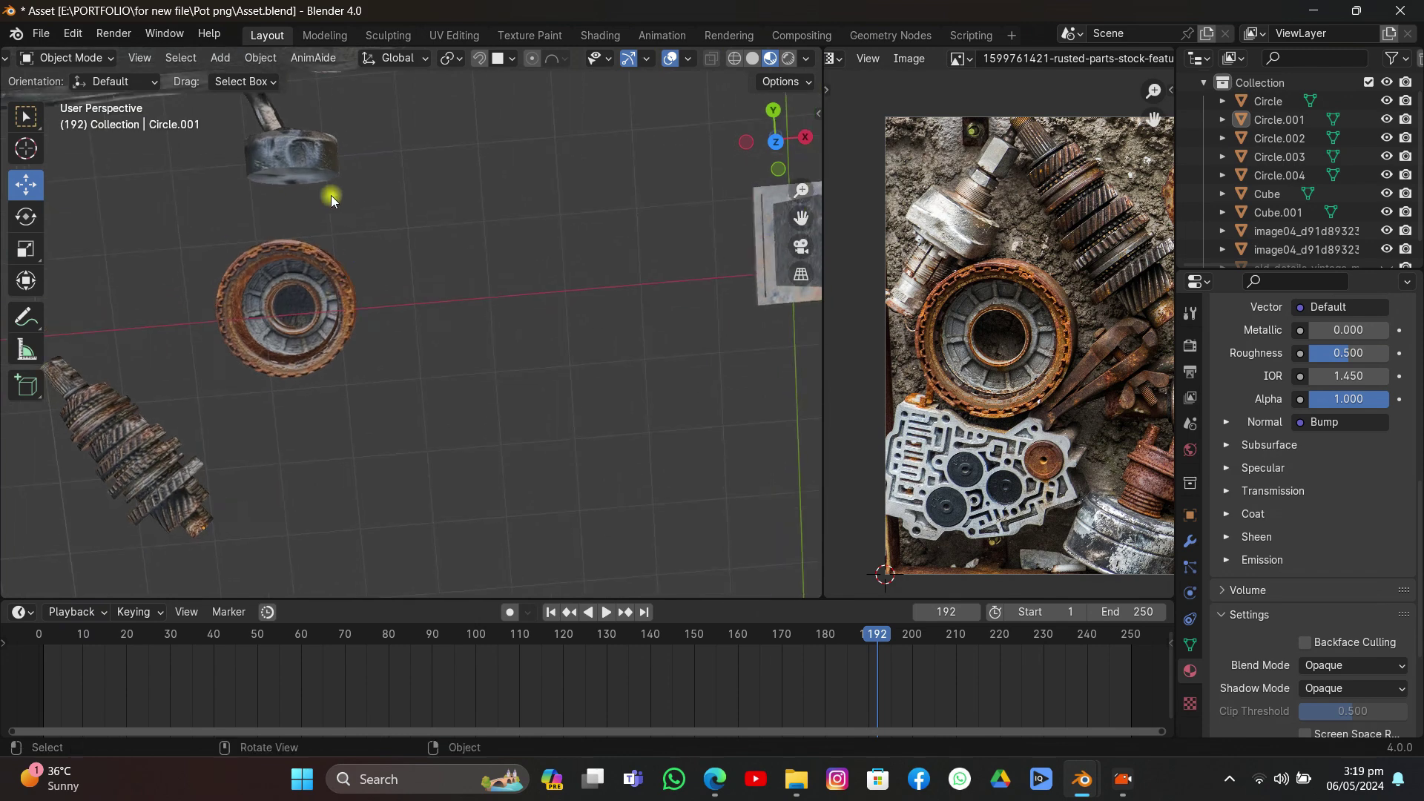
click(282, 310)
drag(345, 306, 339, 334)
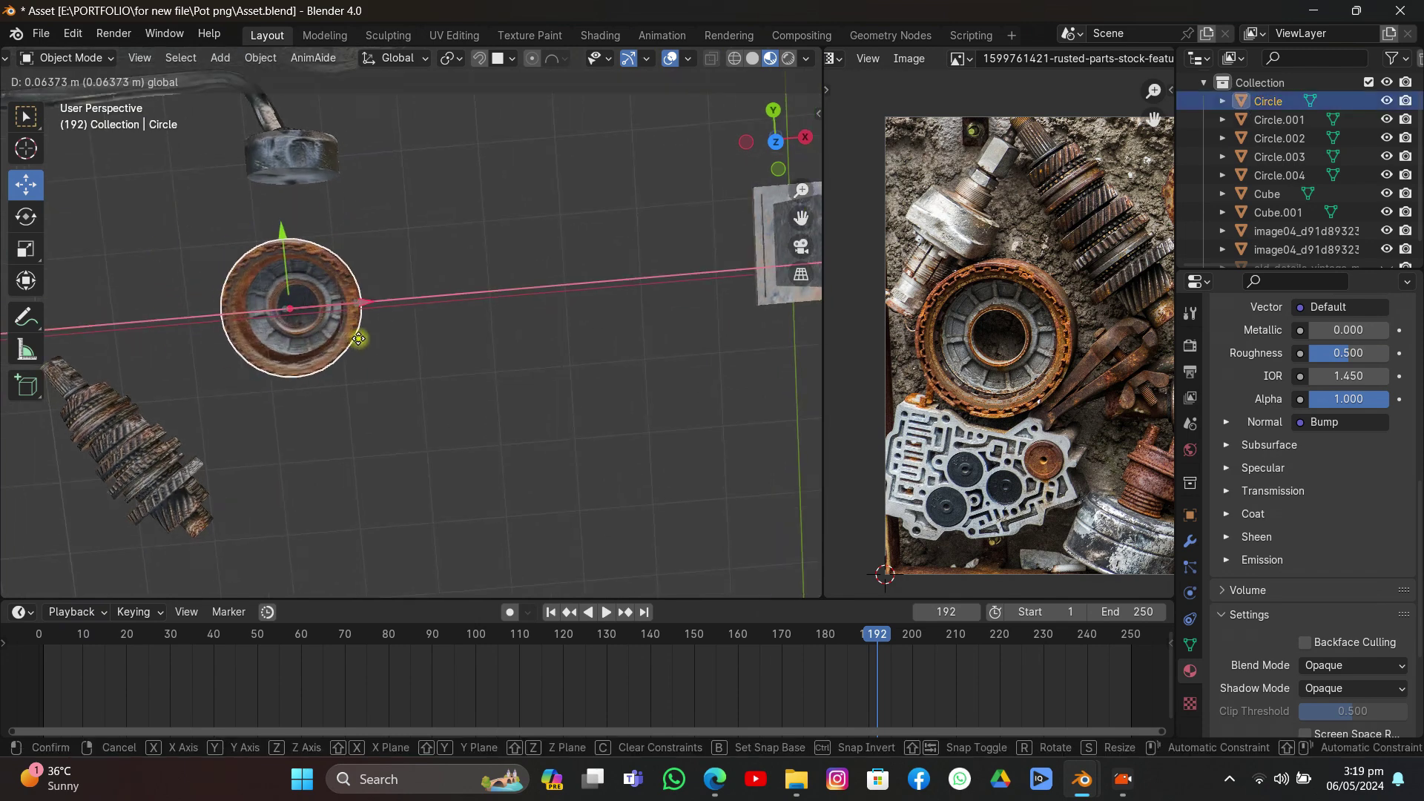
Step: From the top view, move the small textured block away from the origin to below the other parts
scroll(481, 304, down, 6)
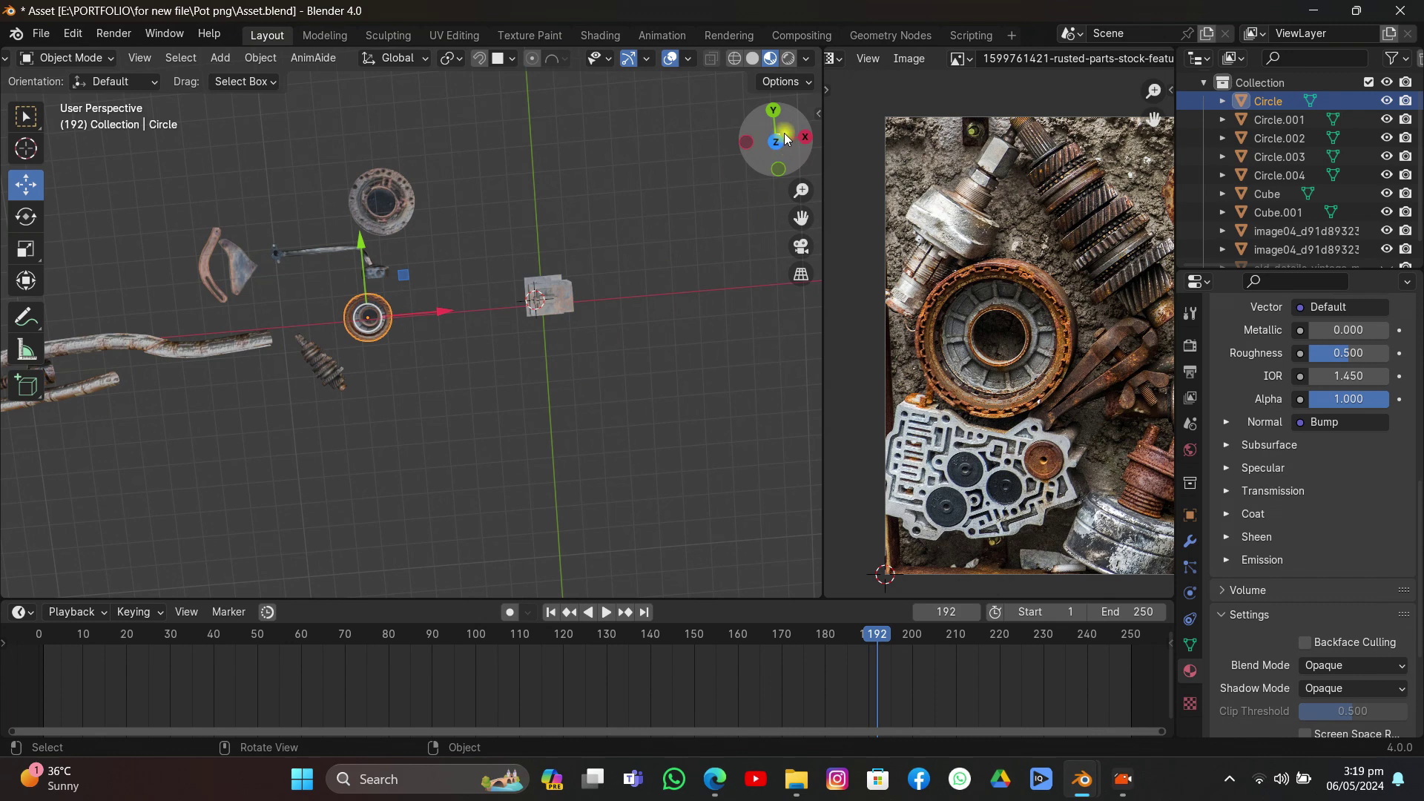
shift+middle_drag(600, 247, 613, 236)
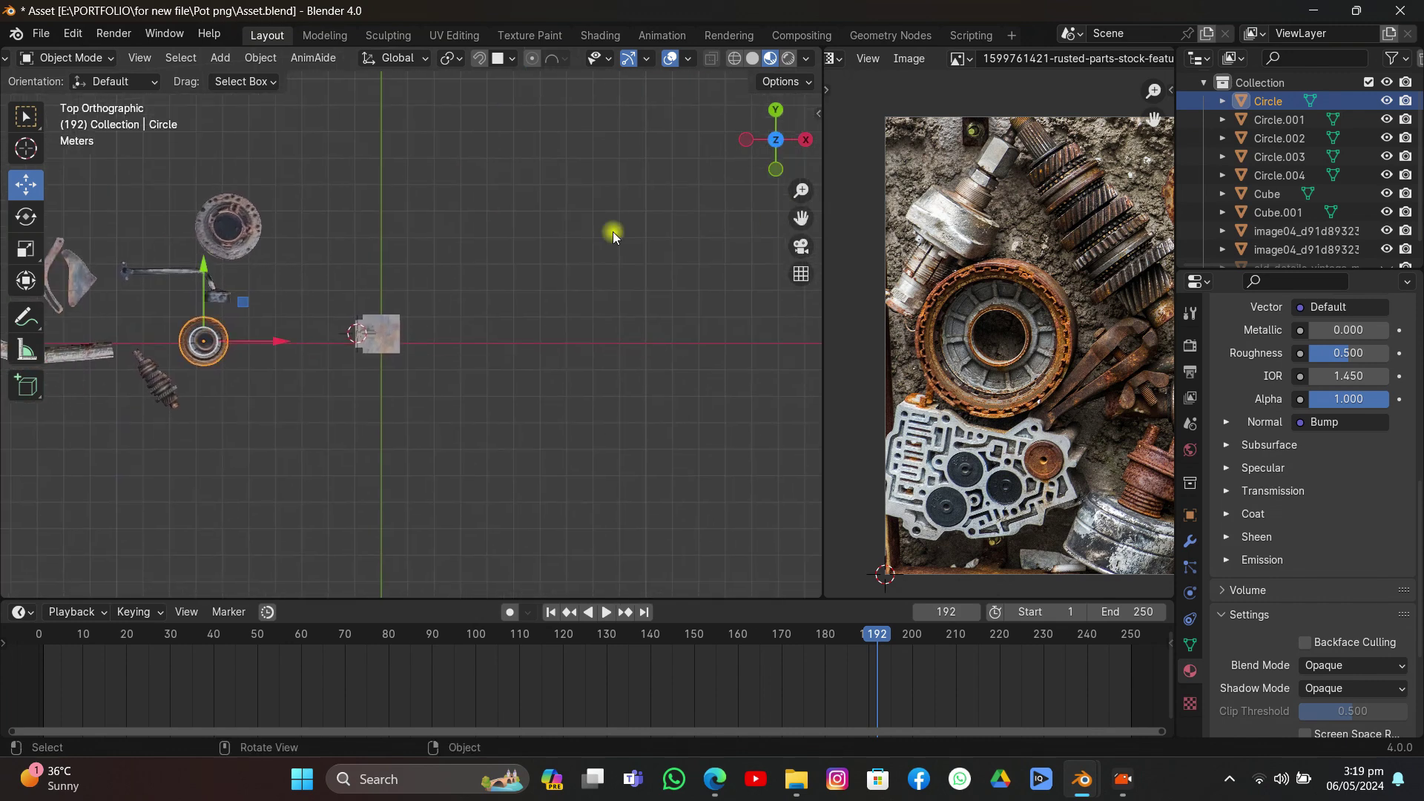
click(361, 345)
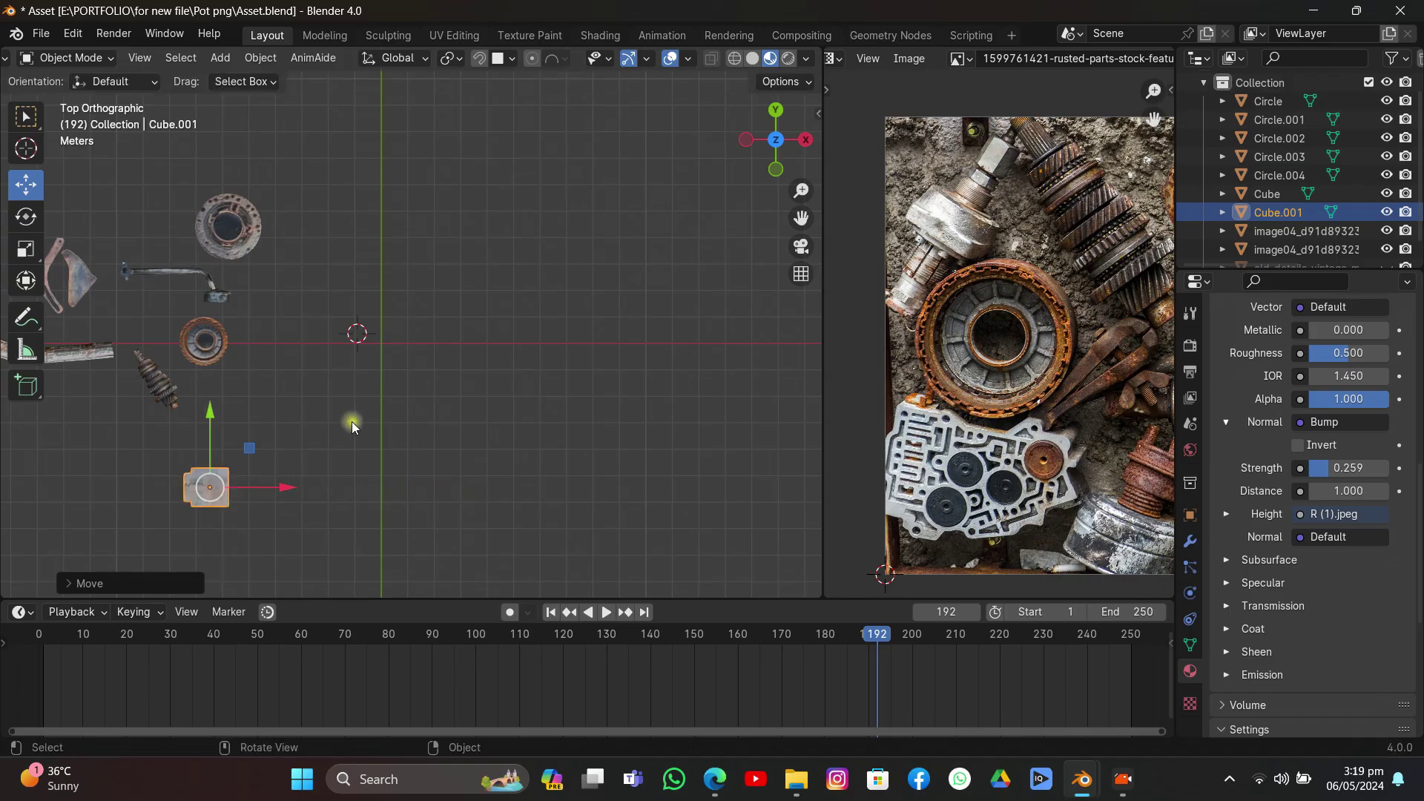
key(shift+a)
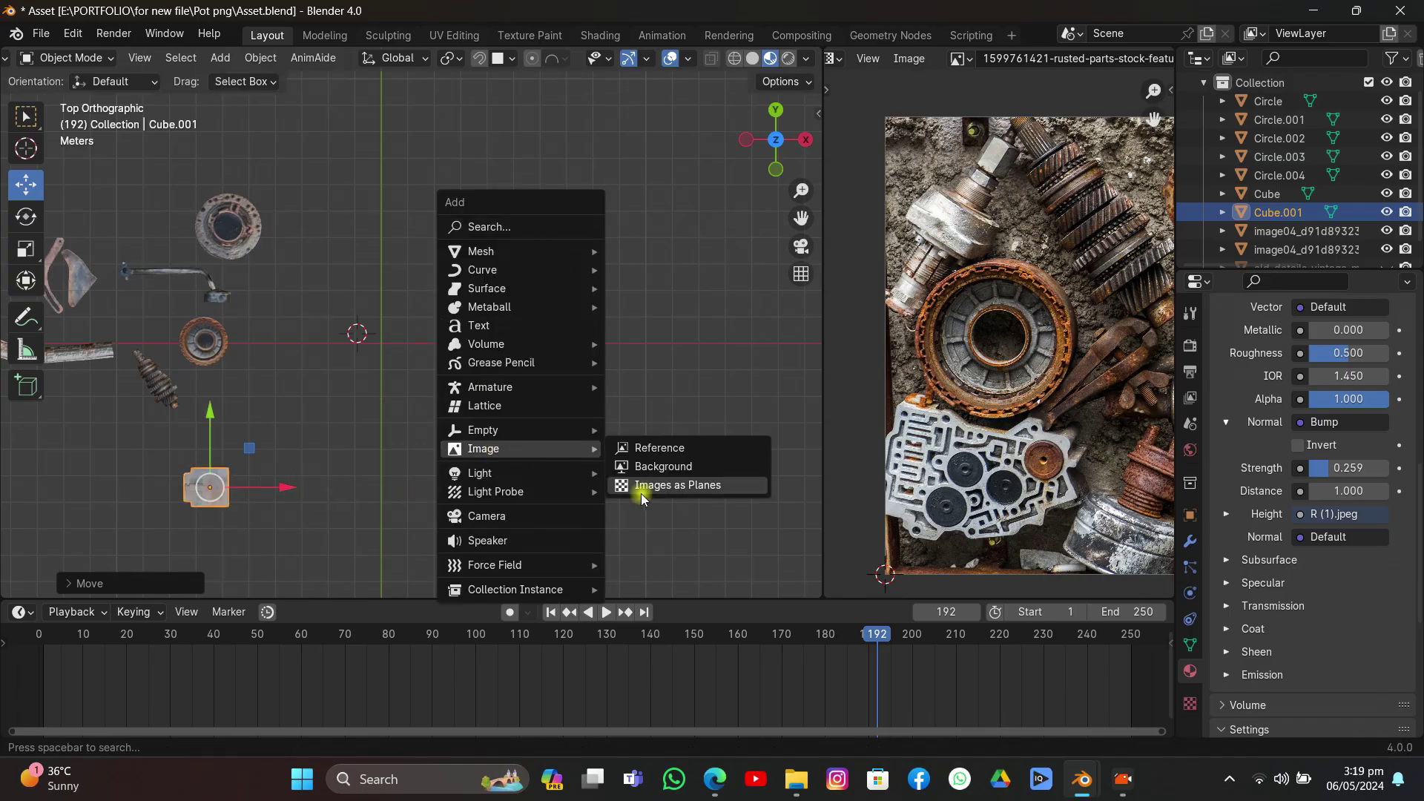
click(642, 453)
double_click(404, 247)
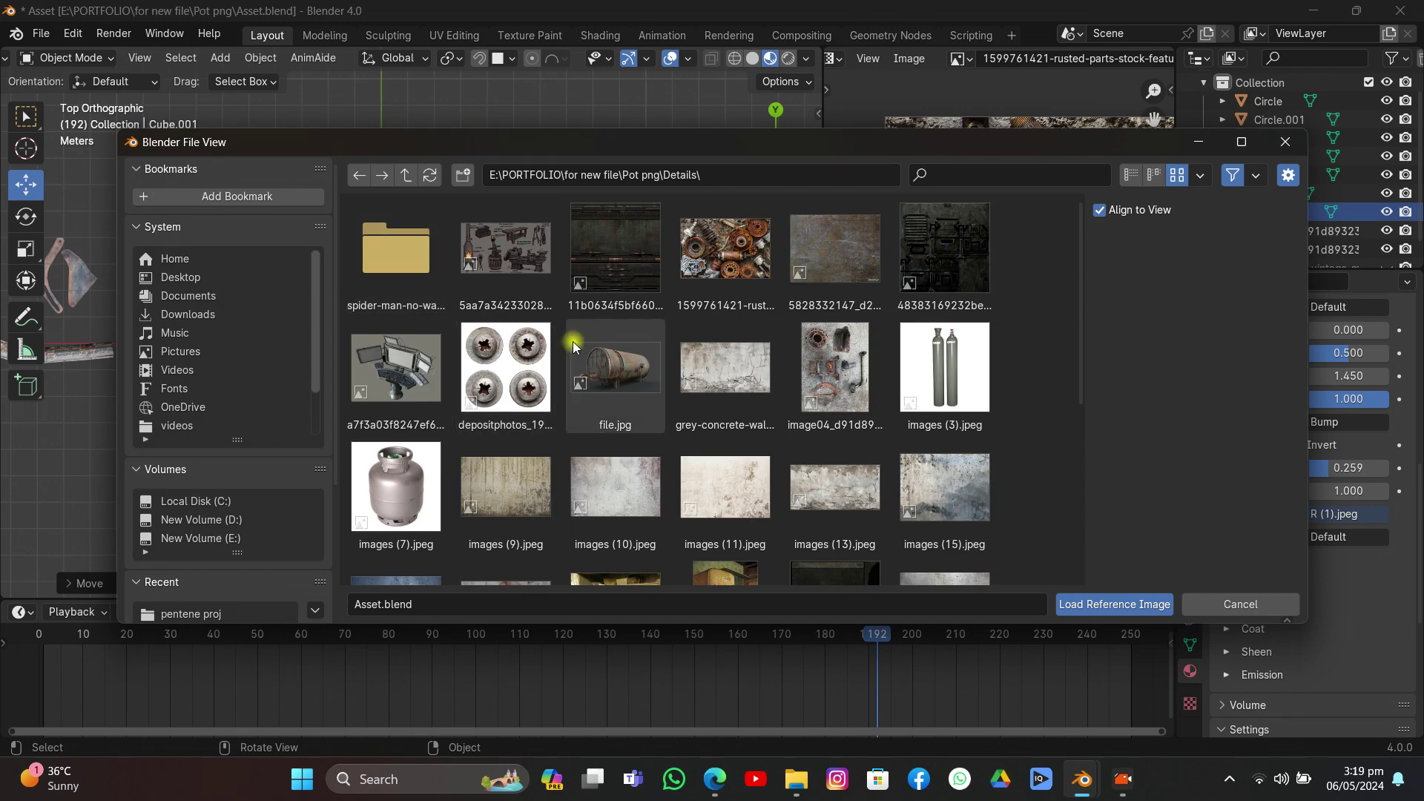
double_click(720, 247)
Step: Scale up the reference photo and position it so the large rusty gear is centred on the 3D cursor
drag(443, 344, 569, 344)
scroll(546, 363, up, 4)
key(s)
click(628, 459)
drag(537, 296, 537, 298)
key(g)
key(x)
shift+middle_drag(468, 285, 581, 256)
scroll(581, 255, up, 2)
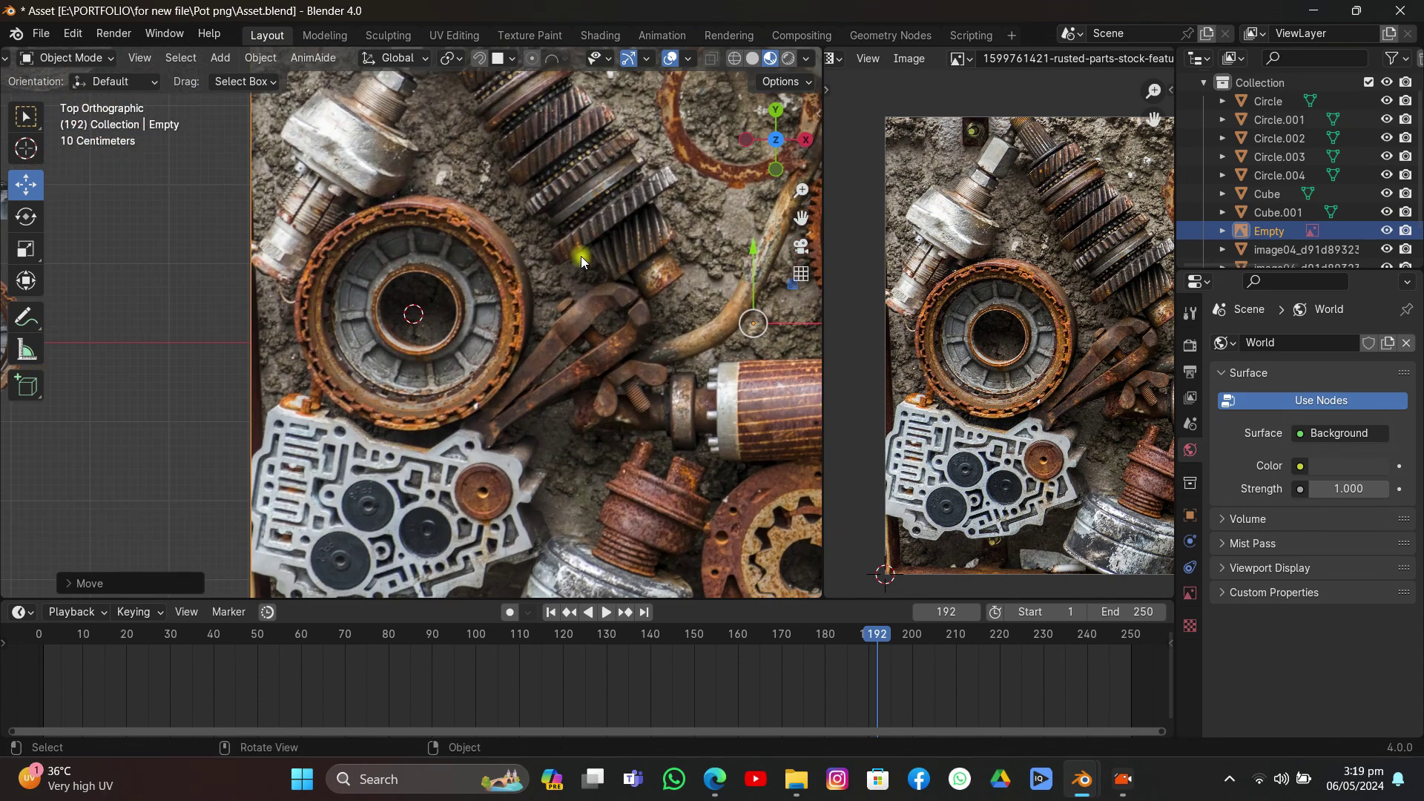
Step: Add a mesh circle centred on the rusty gear, scale it towards the gear's rim, and raise it above the reference photo
key(a)
key(q)
key(shift+a)
mouse_move(354, 89)
click(586, 123)
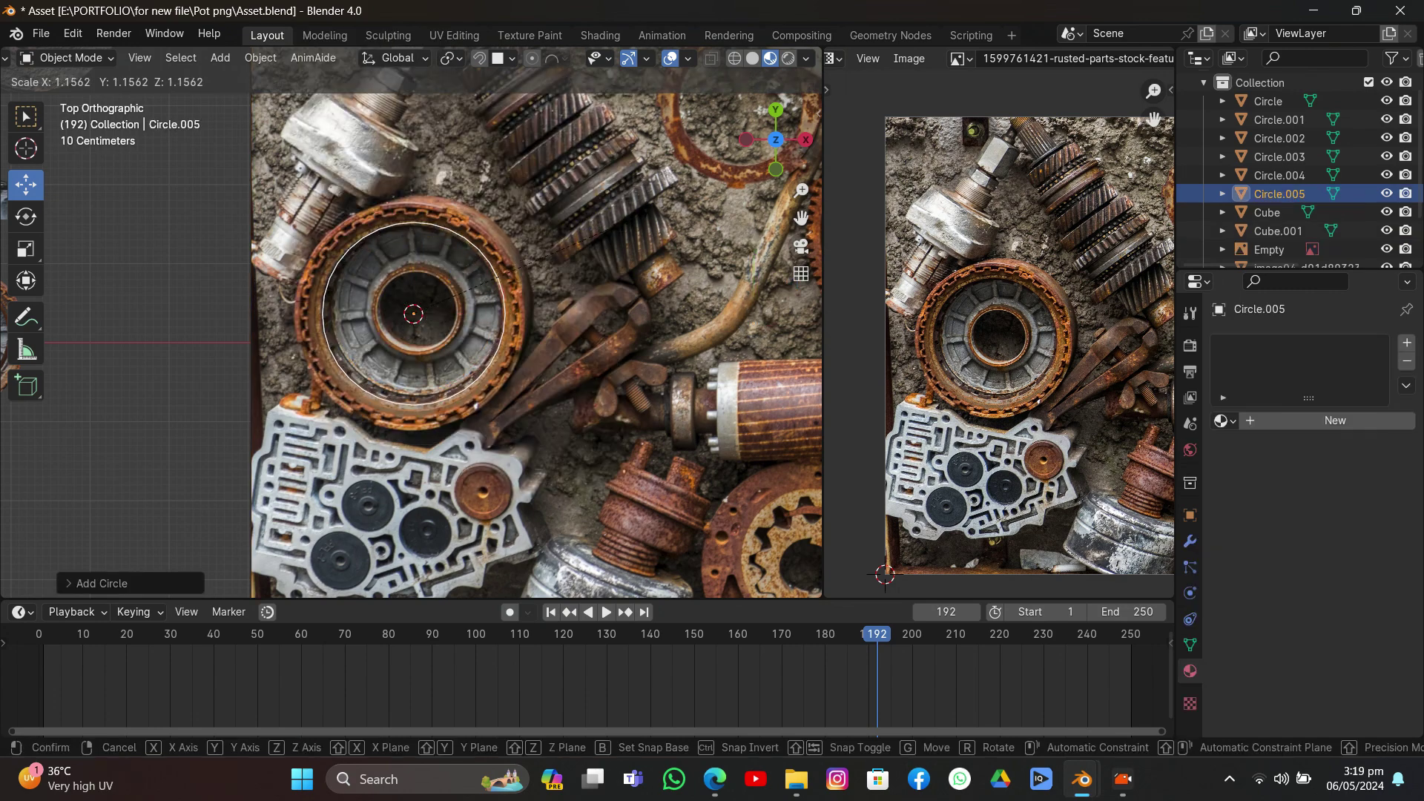
click(671, 204)
middle_drag(671, 203, 575, 185)
drag(412, 122, 416, 82)
key(KP_7)
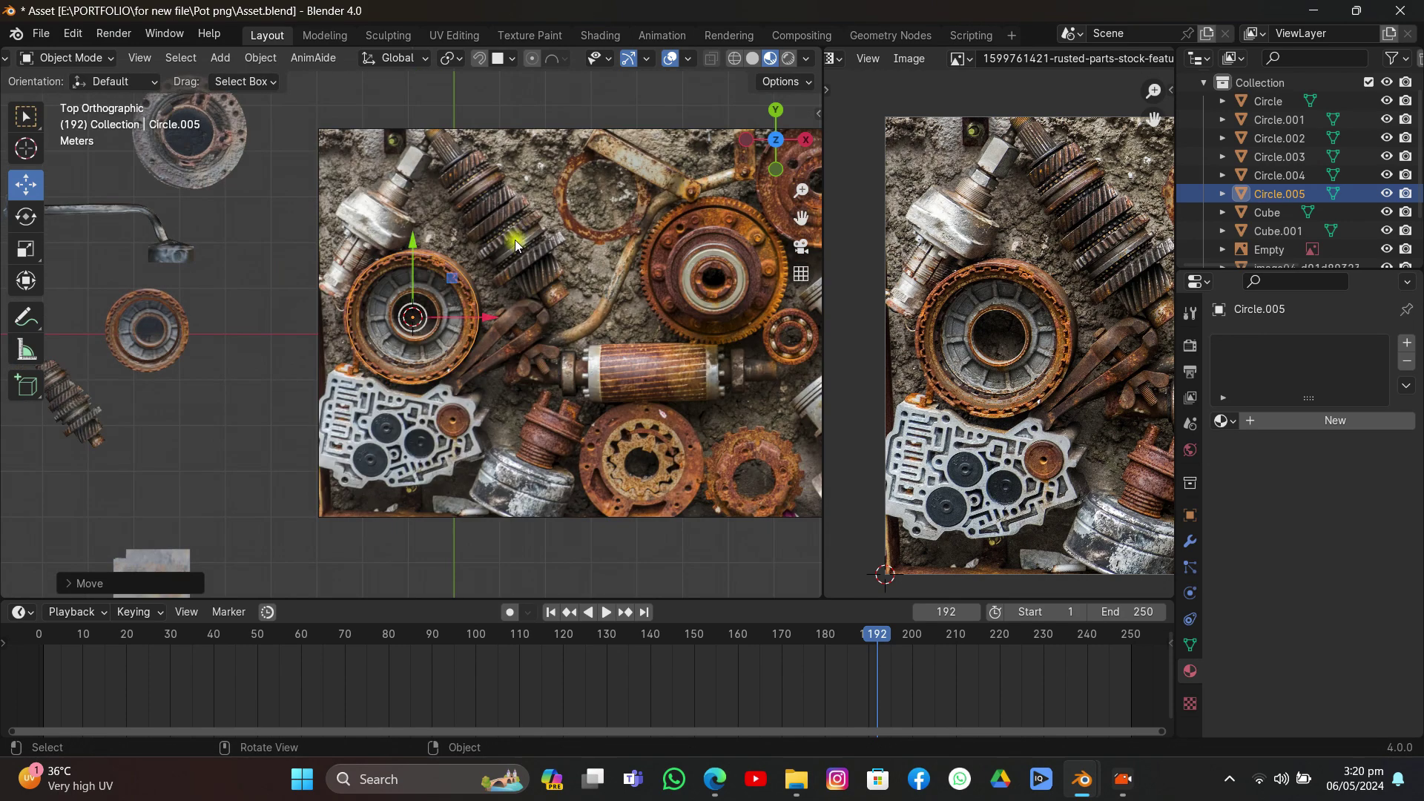
Step: In Edit Mode, scale the circle to the gear's outer edge and extrude it inward into a flat outer ring
scroll(534, 248, up, 3)
key(Tab)
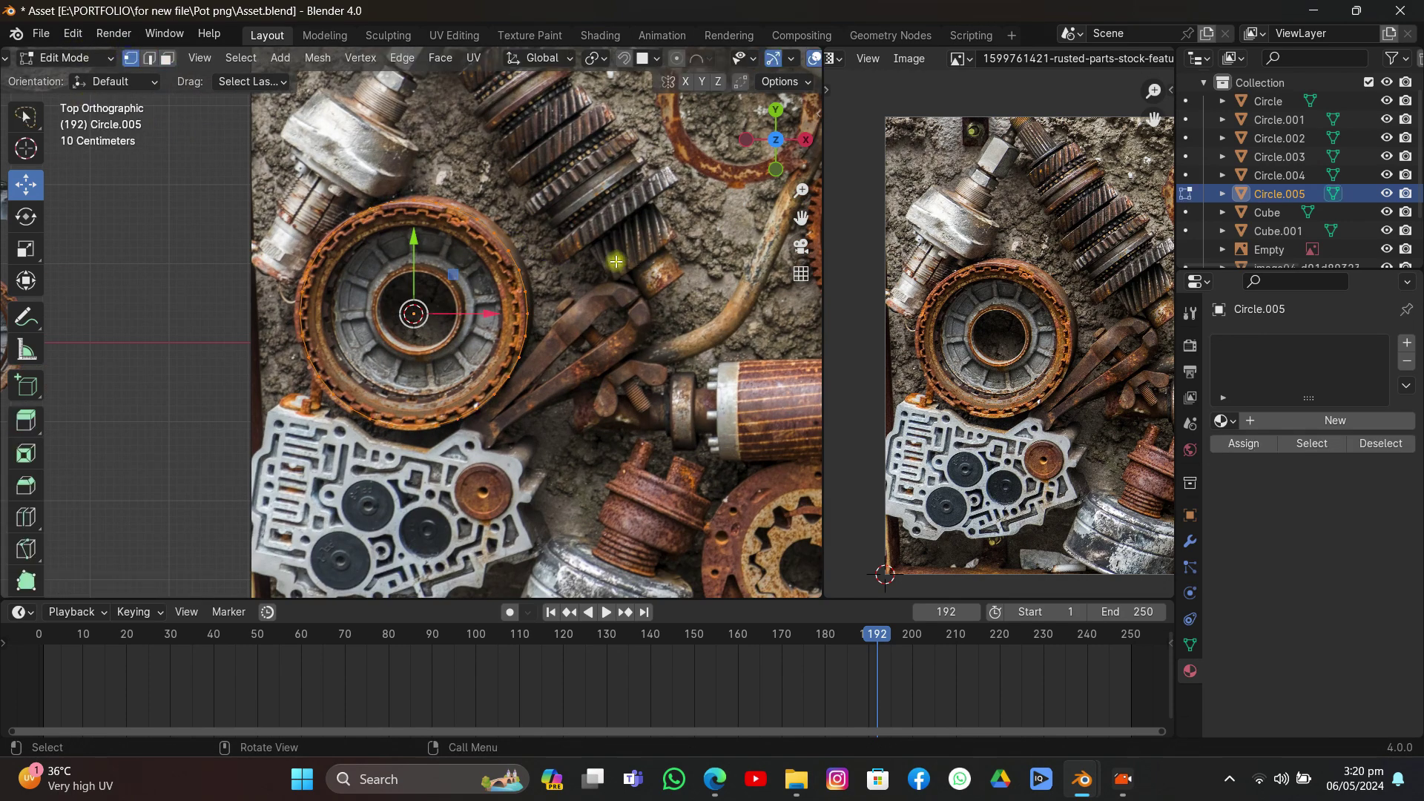
key(s)
click(613, 255)
key(e)
key(s)
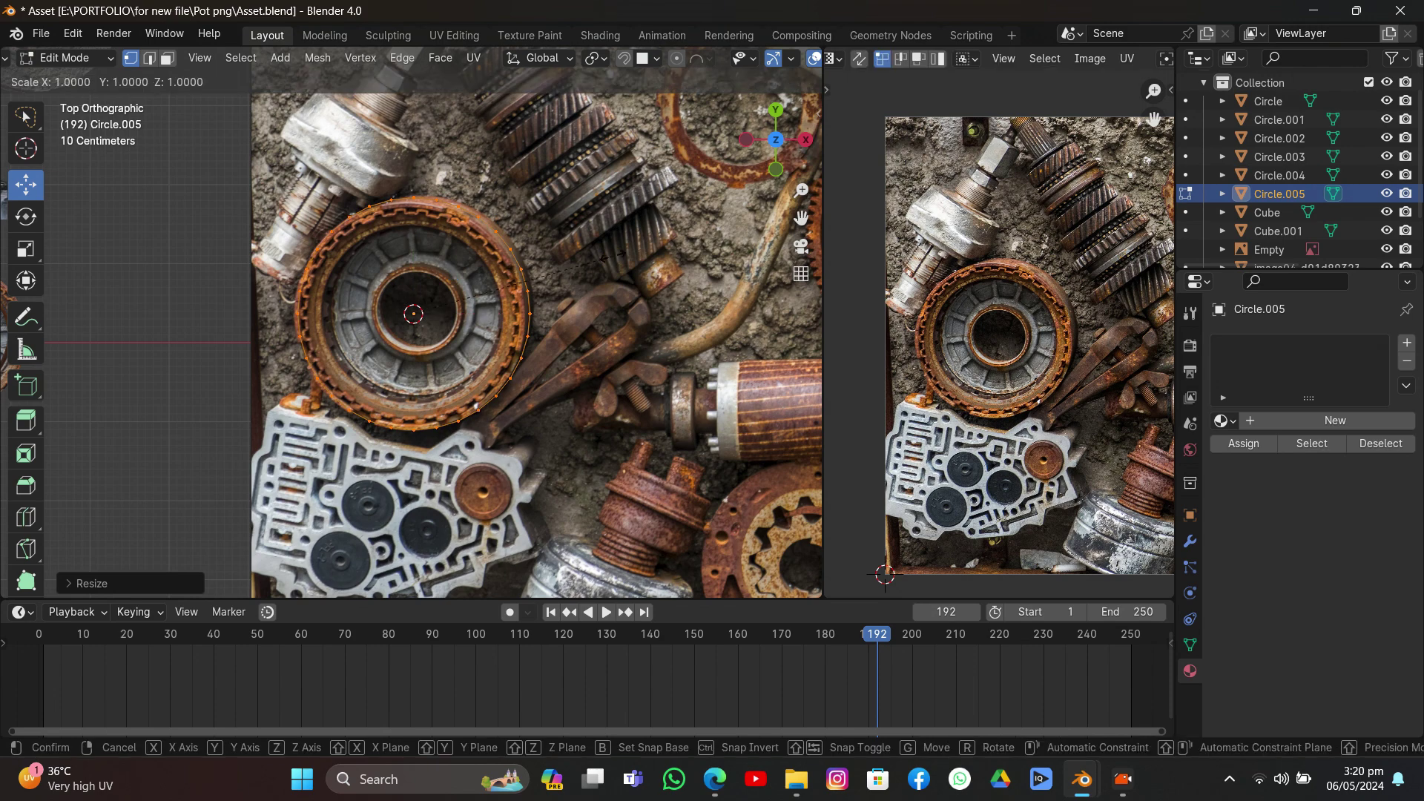
click(567, 273)
Step: Extrude the ring's inner edge loop downward along Z to form the wall of the gear's recess
key(e)
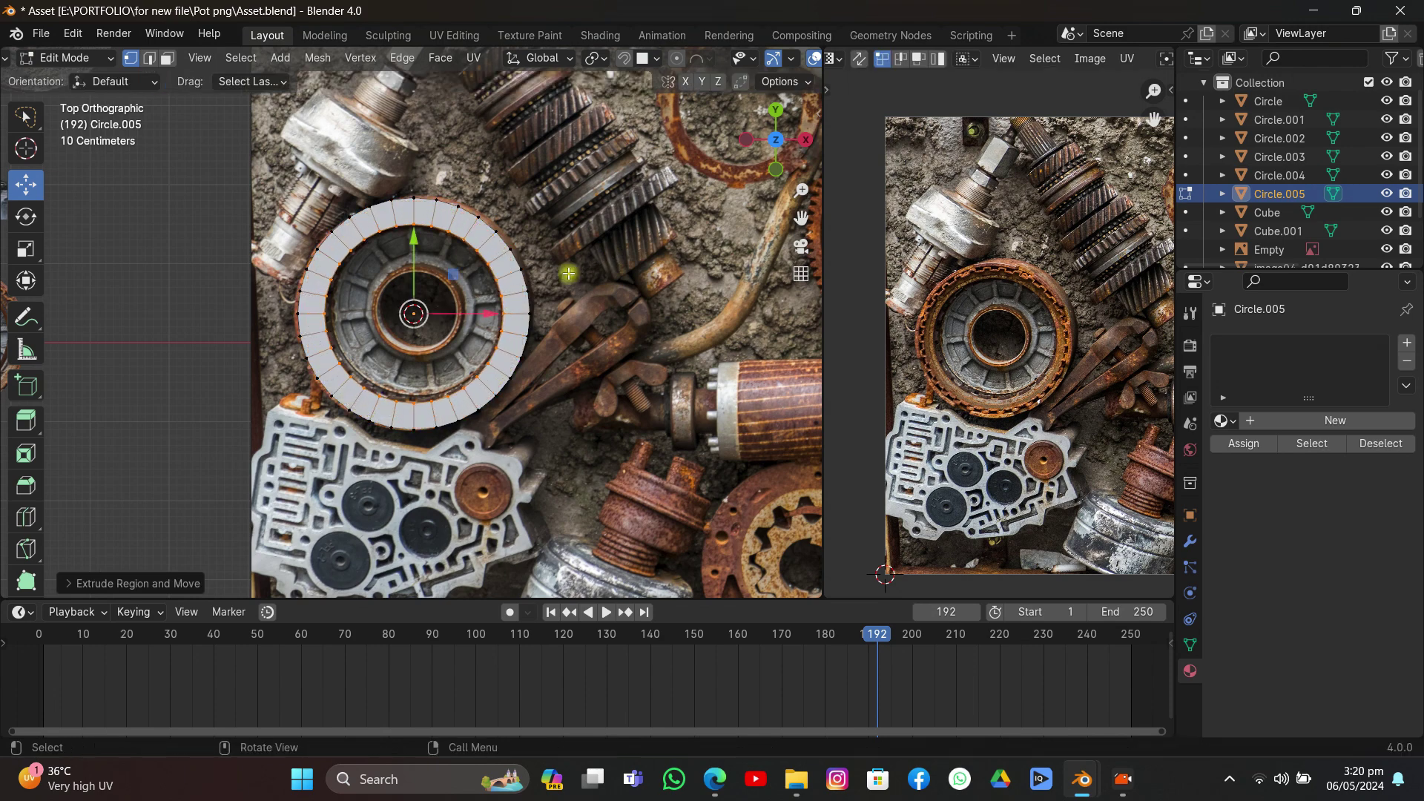
click(569, 272)
middle_drag(583, 316, 596, 232)
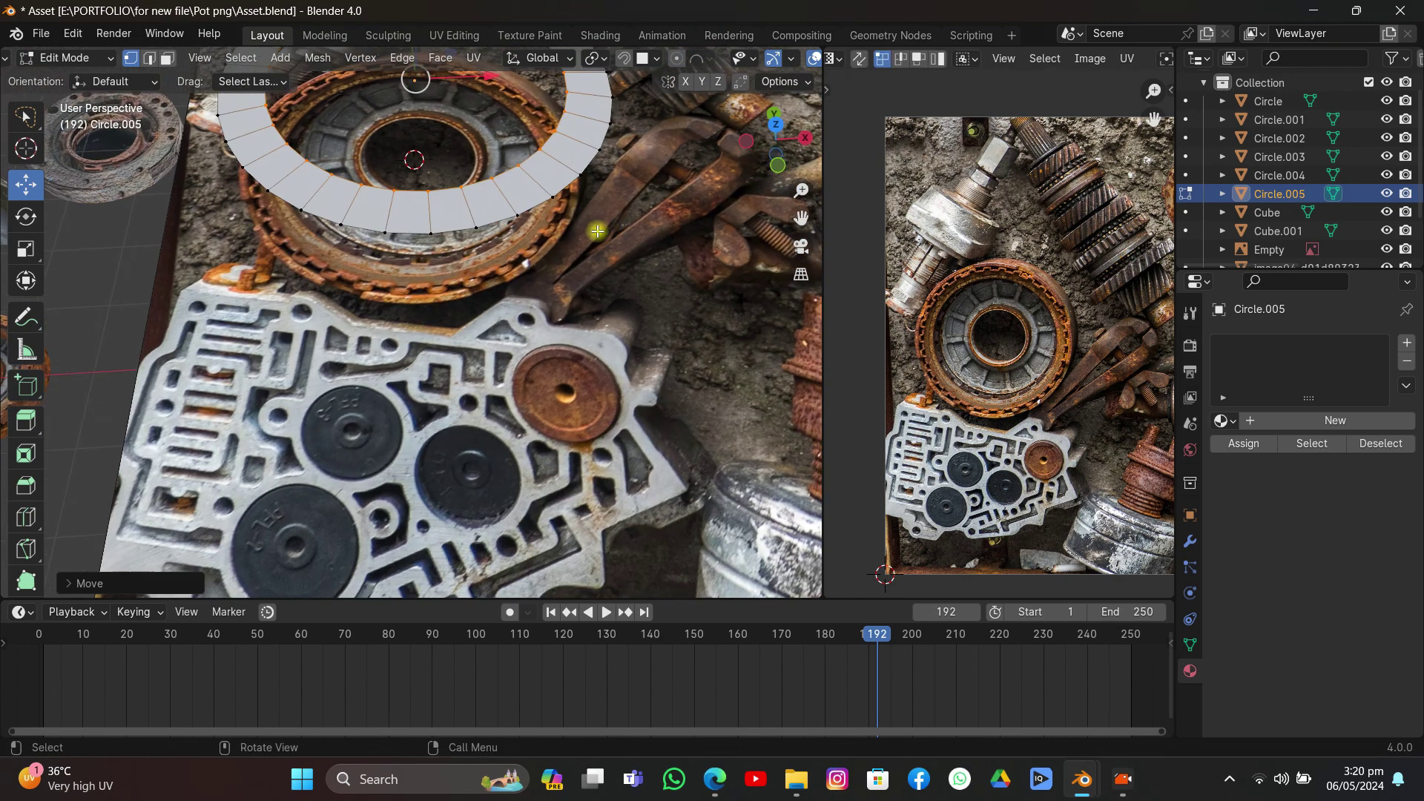
key(g)
key(z)
right_click(594, 251)
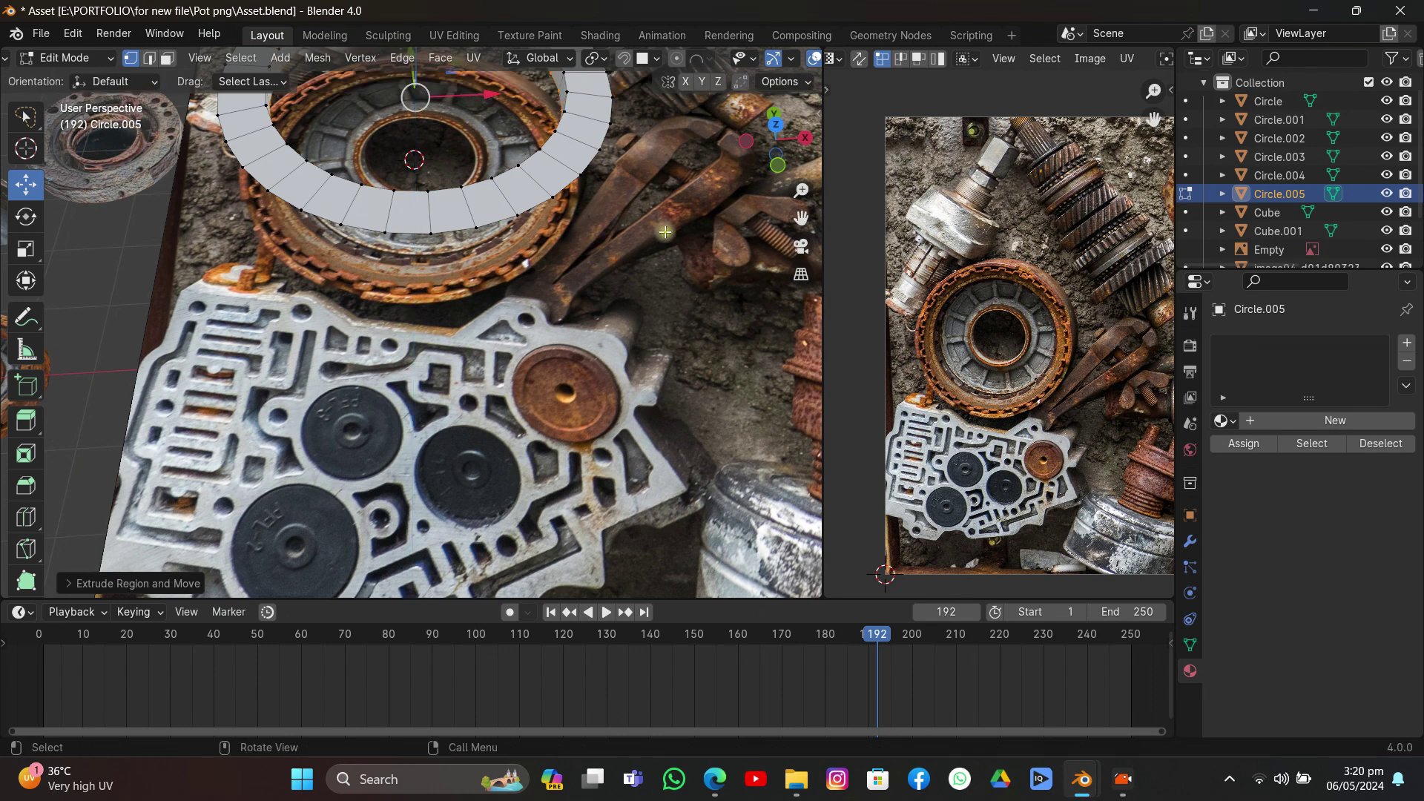
Step: Extrude the recess's lower edge loop inward to the rusted hub to form the recess floor
key(KP_7)
key(e)
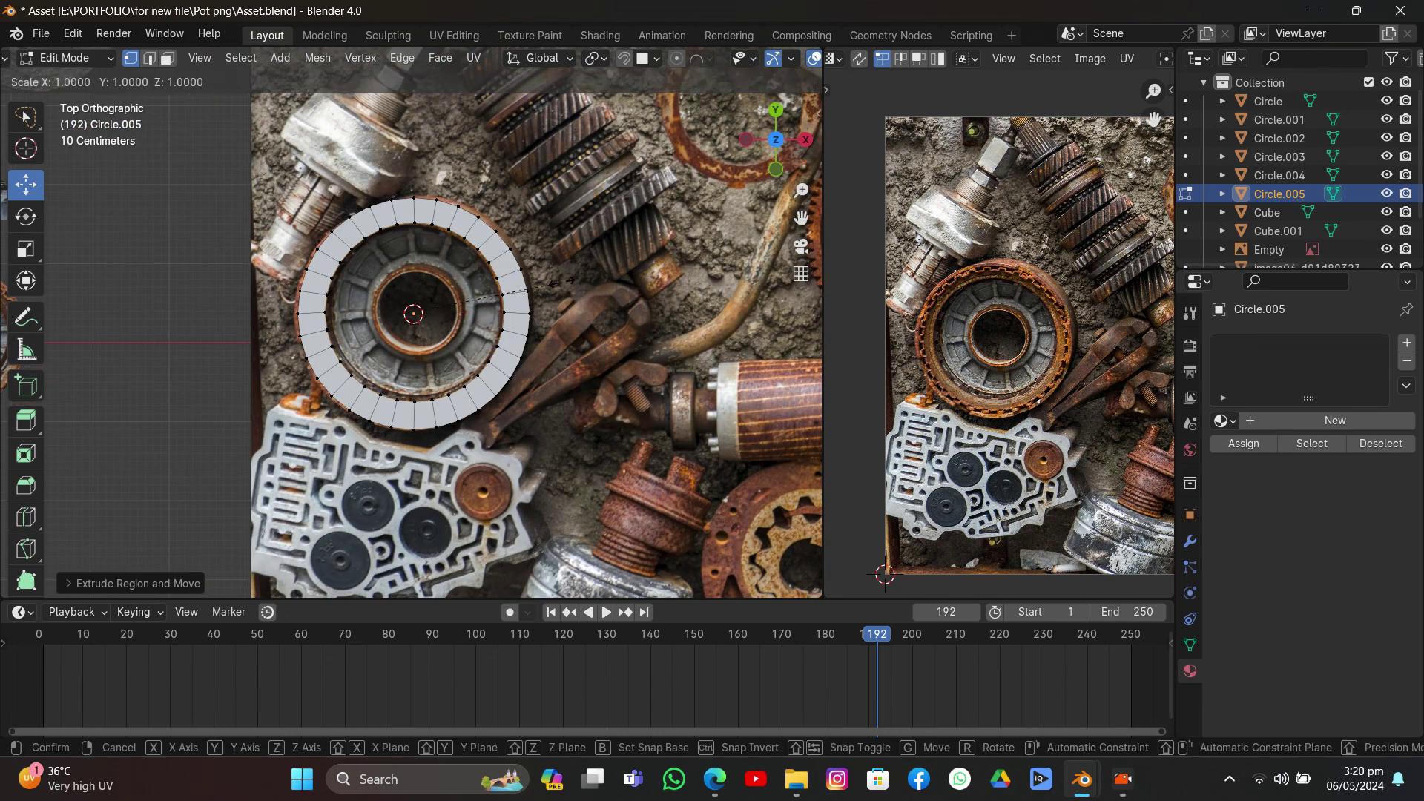
key(s)
click(499, 306)
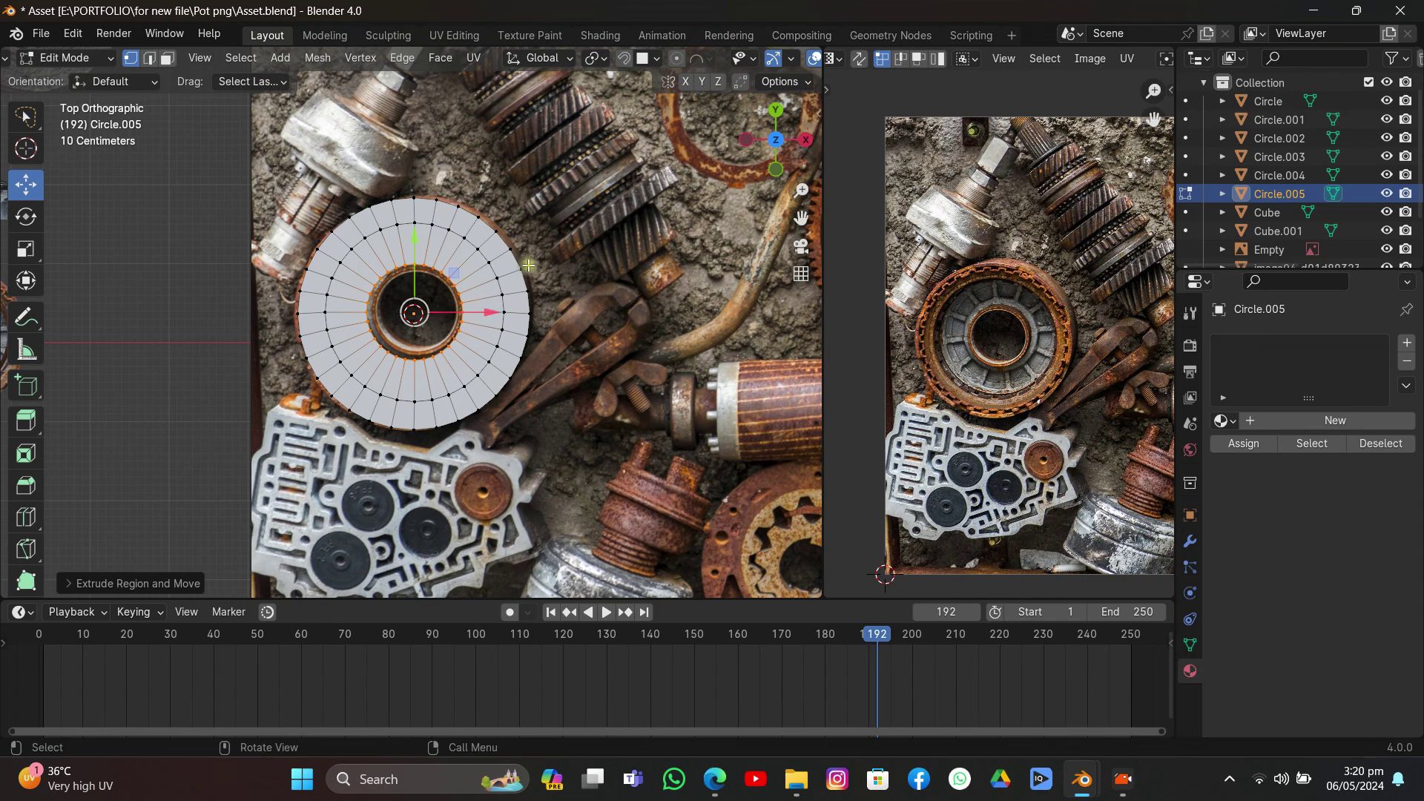
Step: Raise the hub's edge along Z and extrude it inward to form the rim around the centre hole
middle_drag(499, 305, 518, 244)
key(g)
key(z)
click(583, 256)
key(e)
key(s)
click(558, 254)
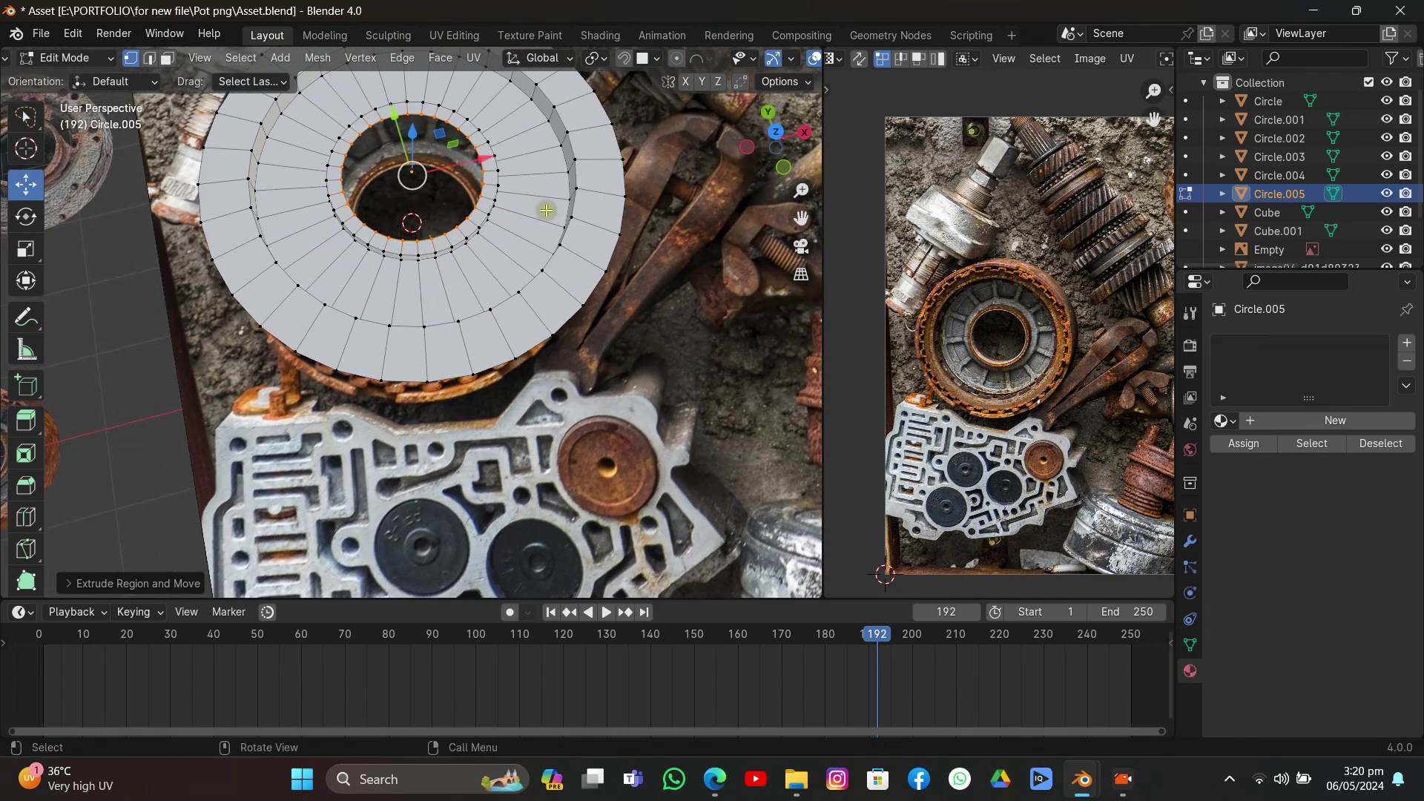
Step: Scale and shift the innermost edge loop to match the gear's centre hole from above
click(775, 132)
scroll(438, 248, up, 3)
key(s)
click(549, 231)
key(g)
click(560, 227)
Step: Extrude the centre hole's edge loop down about 0.6 m along Z to form the bore wall
middle_drag(410, 338, 493, 236)
scroll(445, 333, down, 4)
key(g)
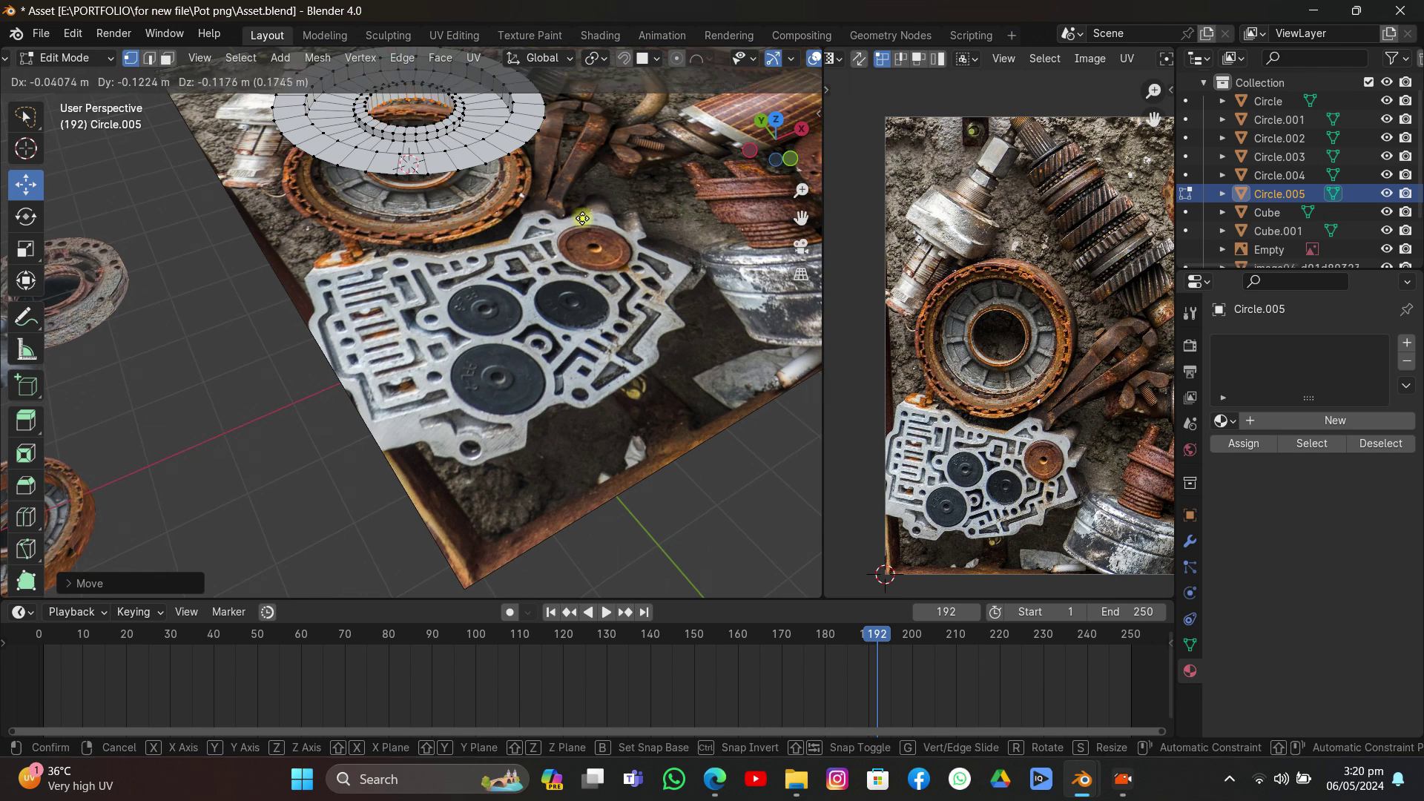
key(z)
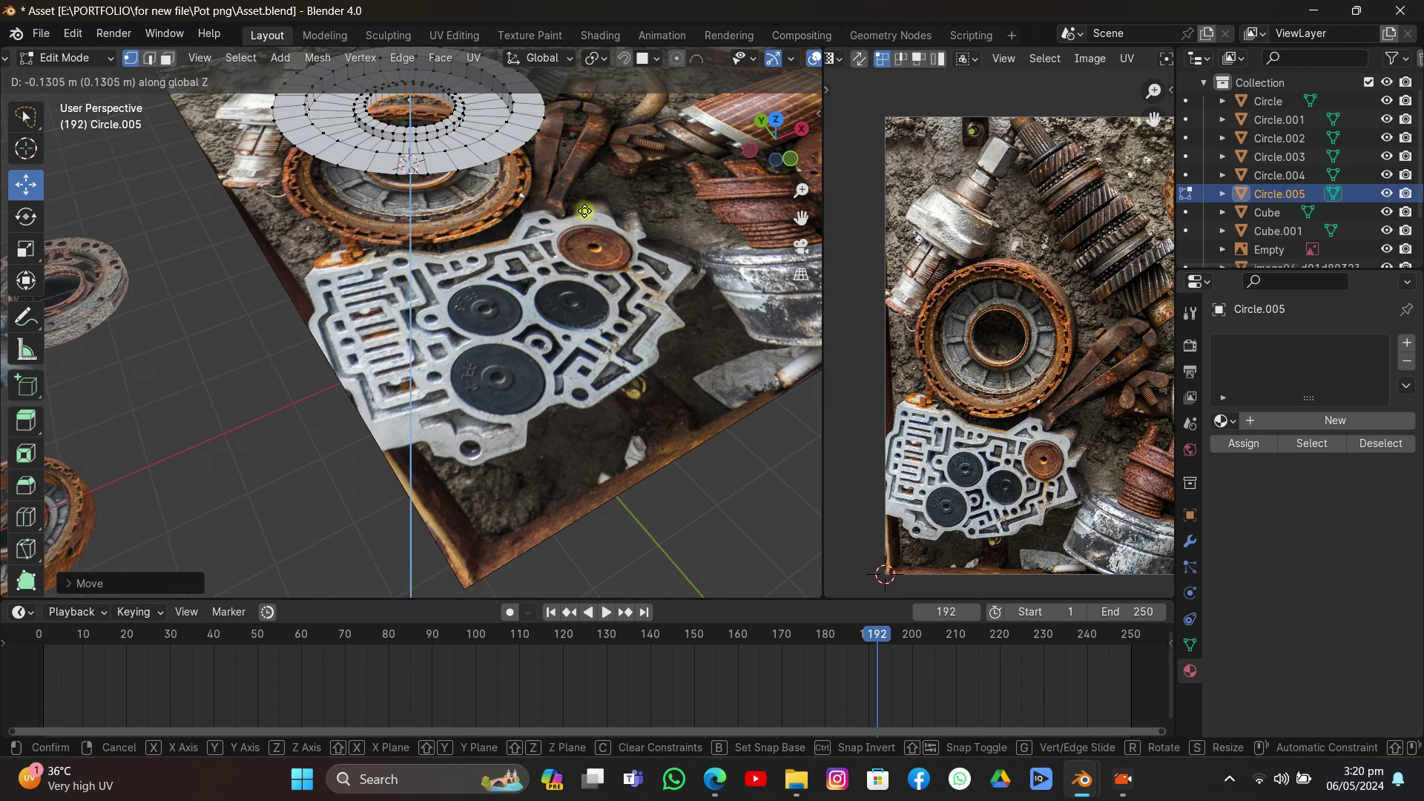
click(578, 247)
Step: Try to extrude the gear's outer edge loop 0.25 m downward along Z
middle_drag(606, 222, 569, 213)
drag(801, 218, 822, 472)
scroll(412, 334, up, 1)
middle_drag(393, 281, 396, 259)
drag(451, 309, 465, 282)
middle_drag(552, 311, 522, 297)
key(g)
key(z)
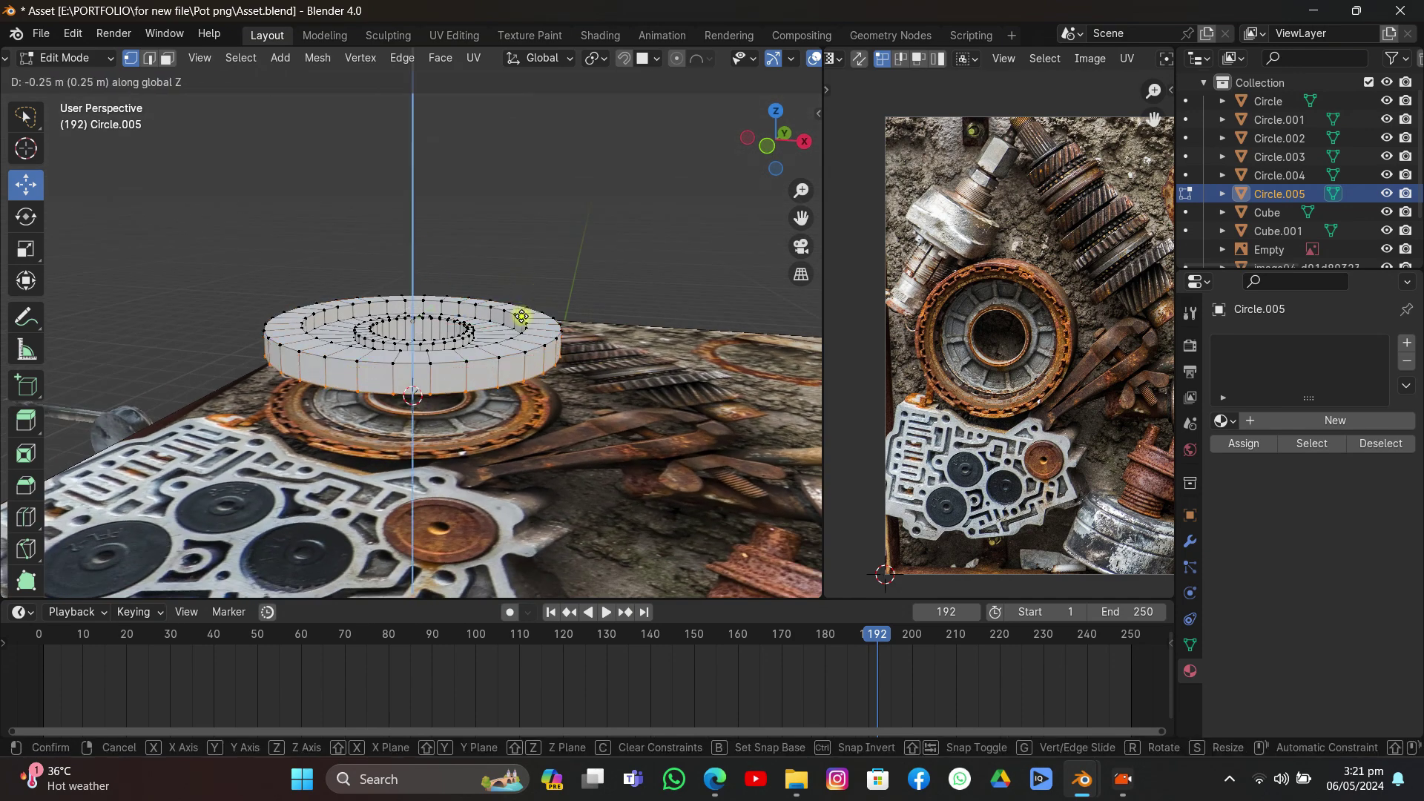
click(522, 317)
Step: Duplicate the gear mesh, flip the copy upside down about the Y axis, and lower it beneath the original along Z
middle_drag(522, 317, 419, 284)
drag(419, 284, 414, 260)
text(ry18)
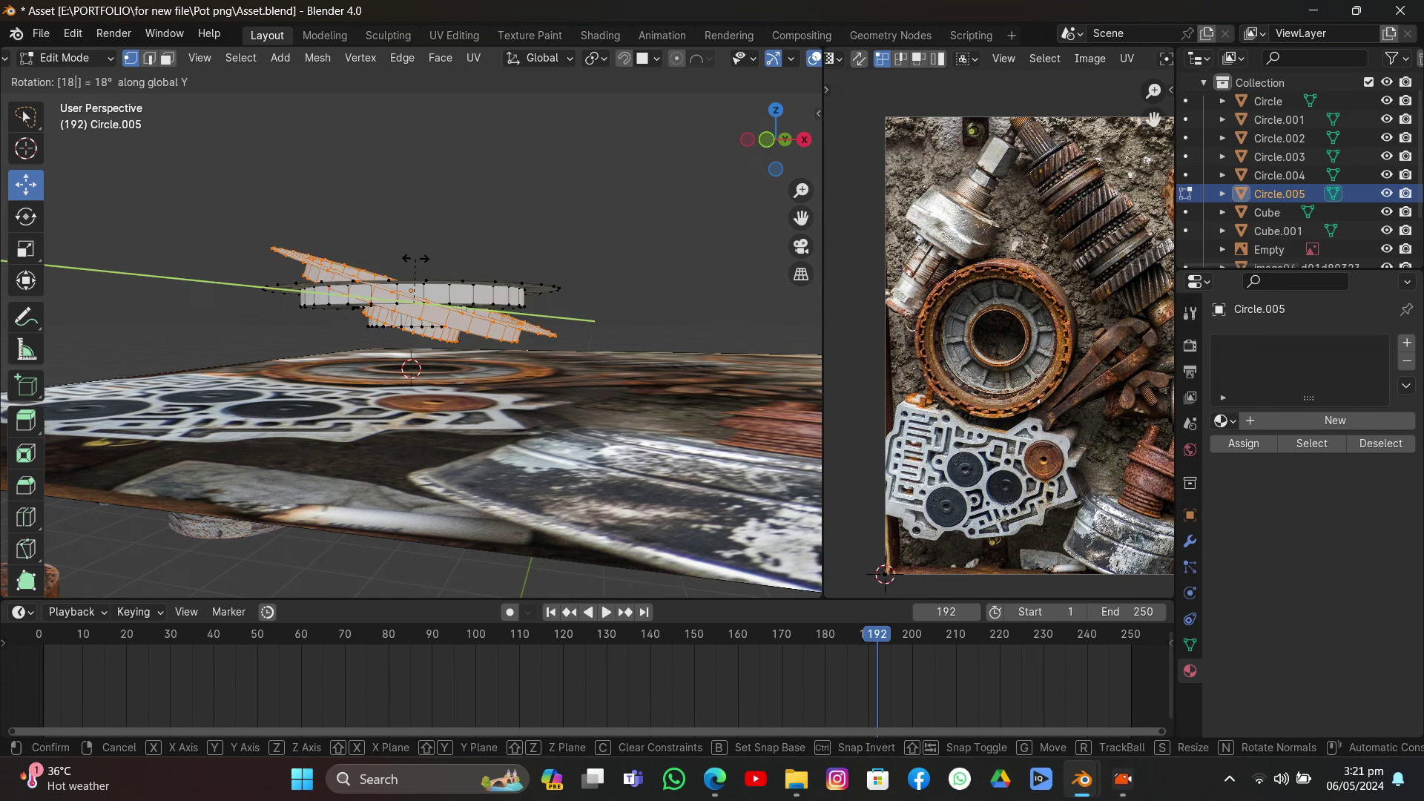
key(Escape)
key(g)
key(z)
drag(451, 308, 451, 310)
drag(476, 349, 483, 355)
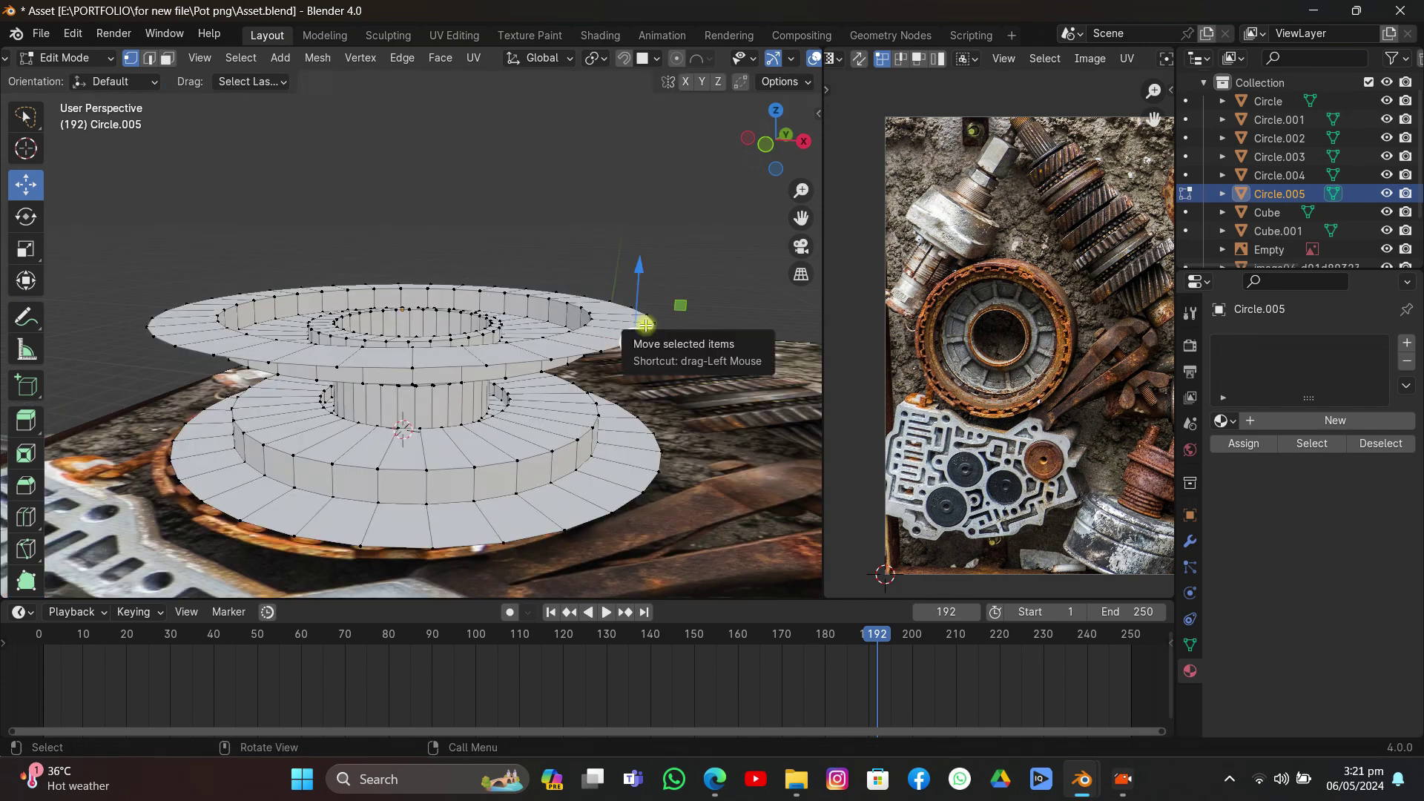
Step: Select the outer edge loops of the upper and lower discs and bridge them into a closed outer wall
alt+click(604, 332)
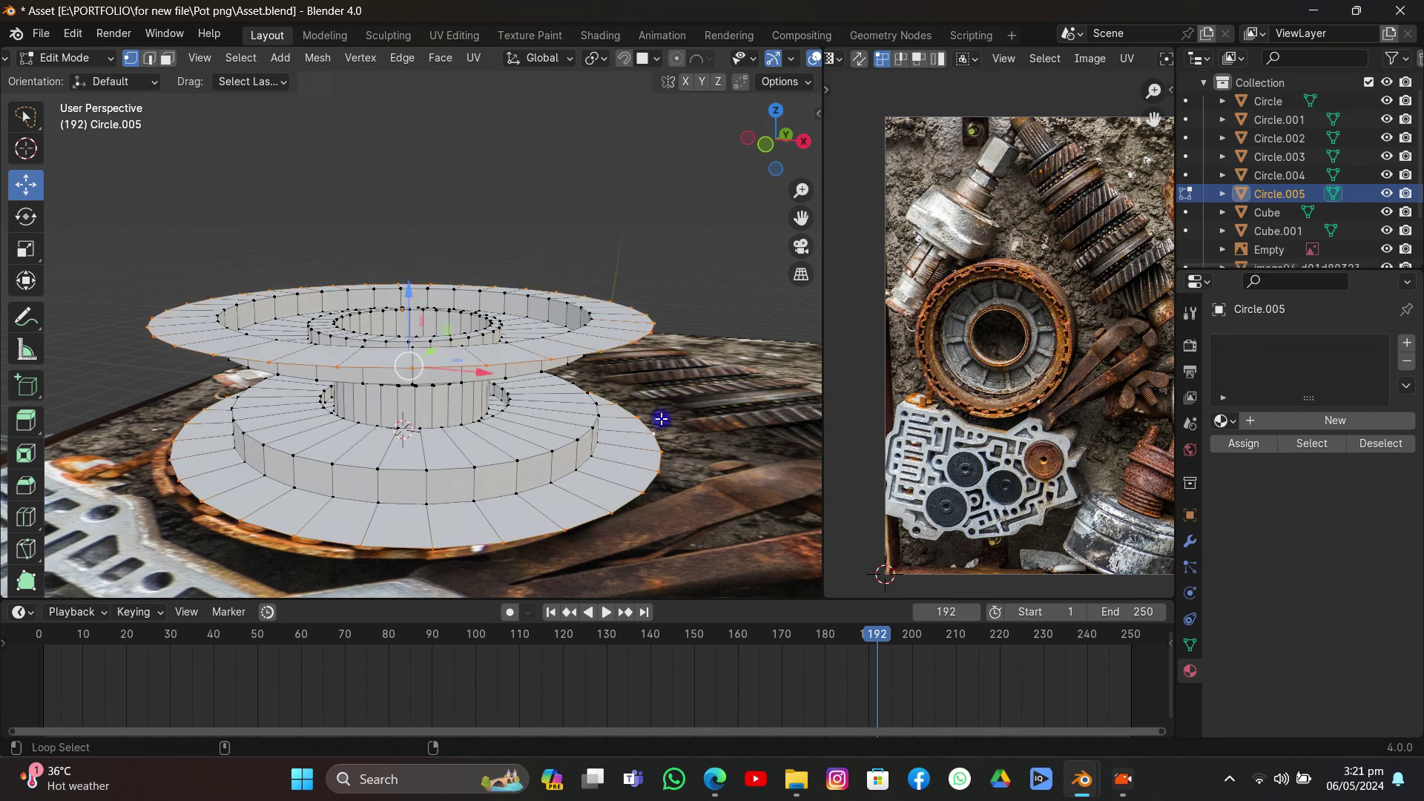
click(441, 58)
mouse_move(402, 58)
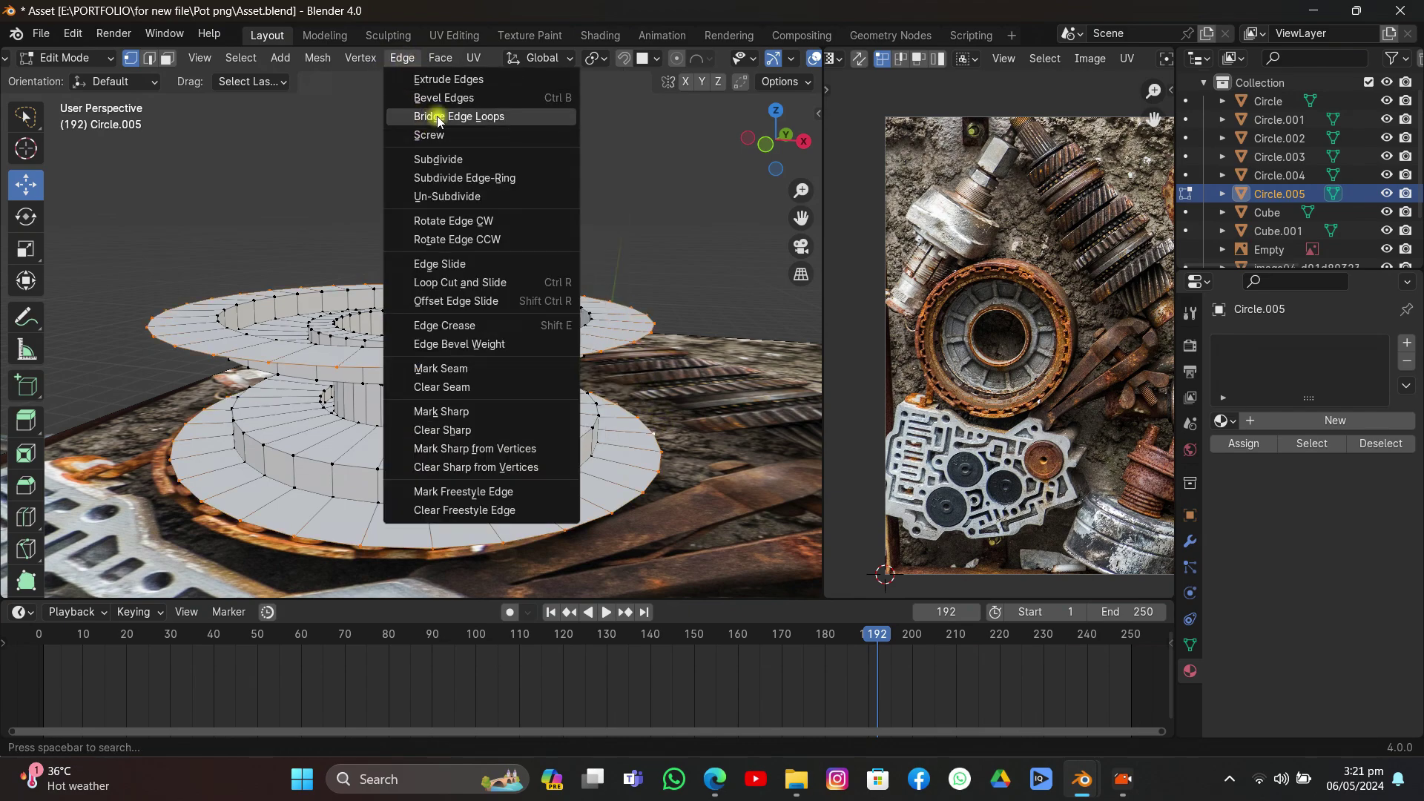
click(438, 111)
scroll(445, 134, down, 5)
mouse_move(445, 133)
middle_down()
mouse_move(594, 146)
mouse_move(560, 169)
middle_up()
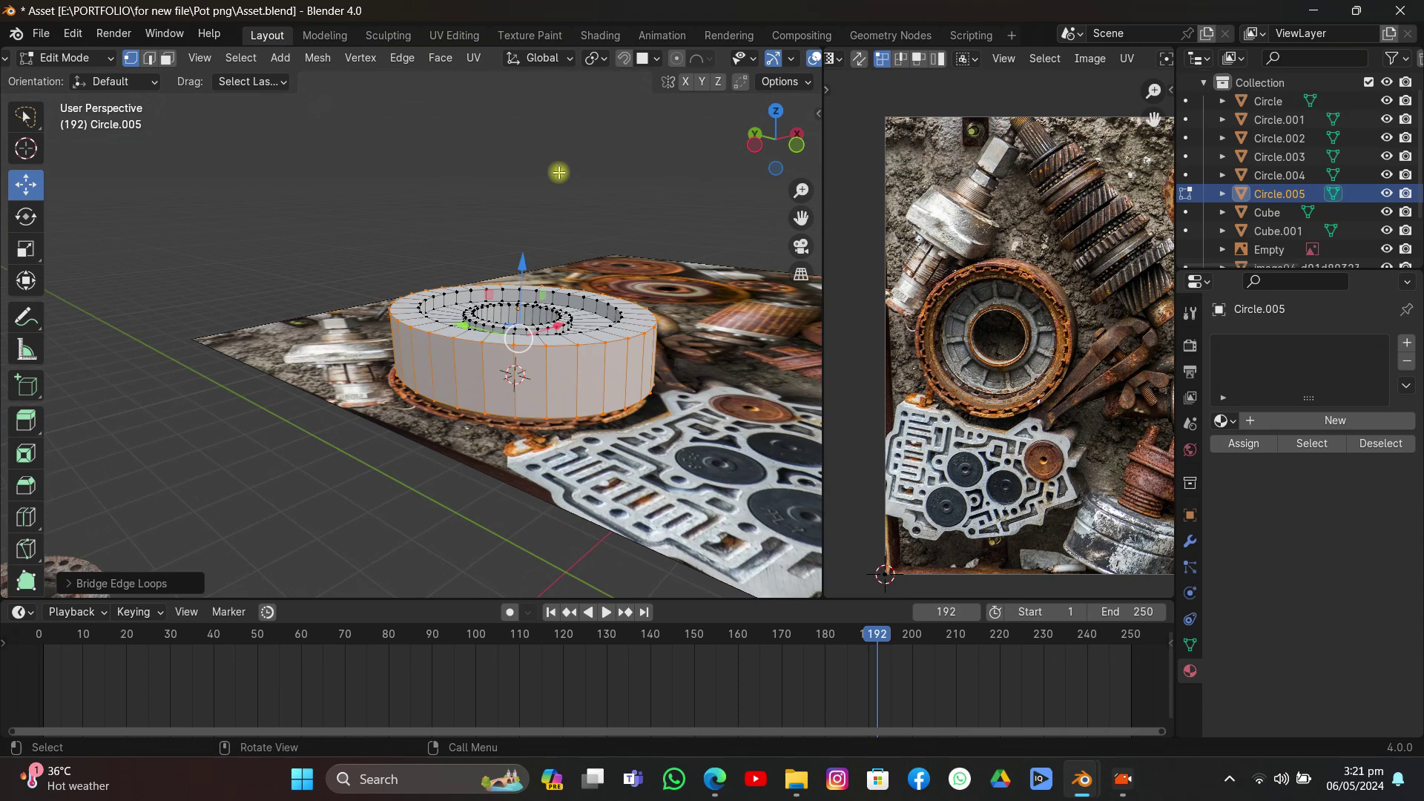
Step: Return to Object Mode and shade the gear smooth
key(Tab)
middle_drag(541, 248, 588, 238)
right_click(588, 239)
click(588, 239)
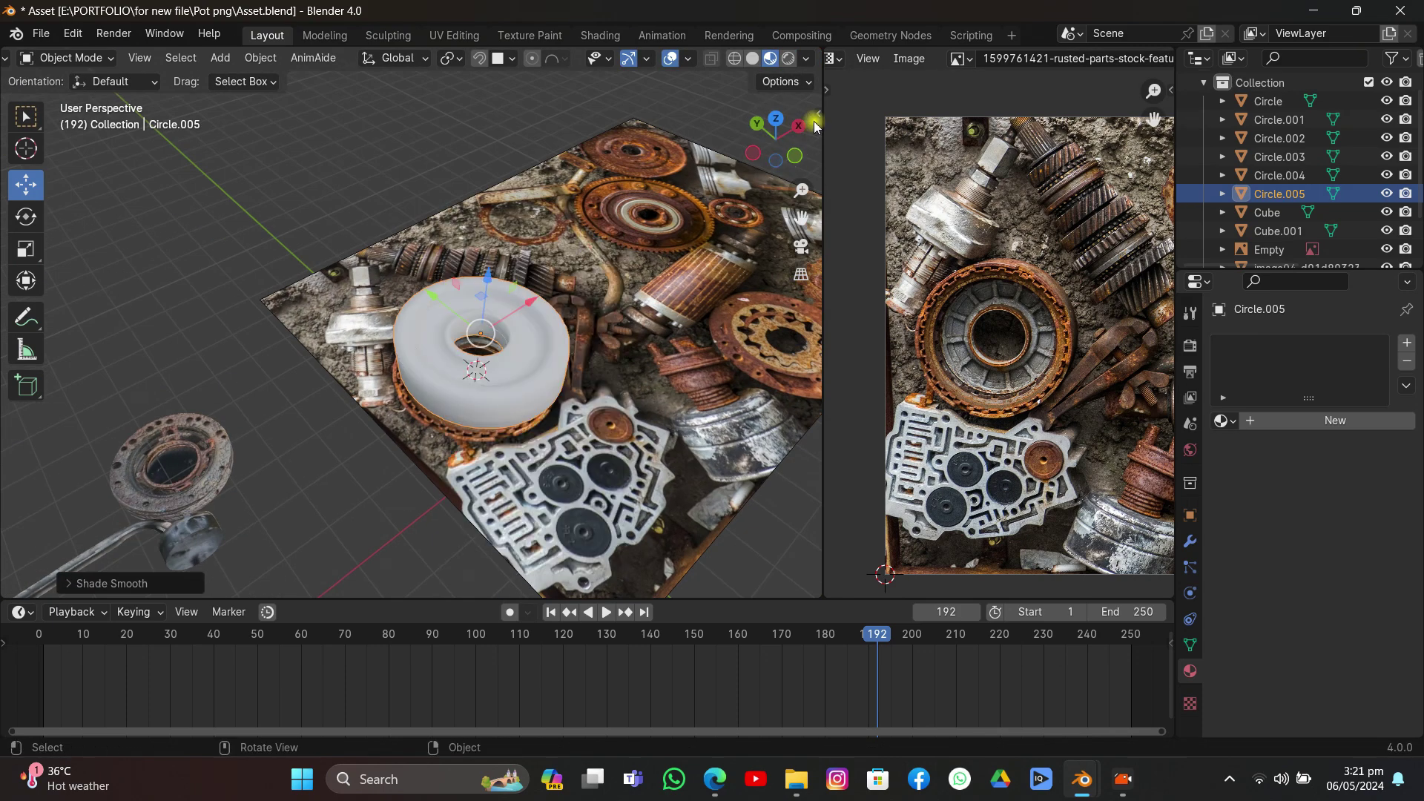
Step: Select the edge loop inside the gear's centre hole and fill it with a face
key(KP_7)
key(Tab)
key(a)
scroll(549, 349, up, 2)
key(Tab)
mouse_move(555, 349)
middle_down()
mouse_move(628, 285)
mouse_move(560, 325)
middle_up()
scroll(559, 325, up, 3)
key(Tab)
click(473, 401)
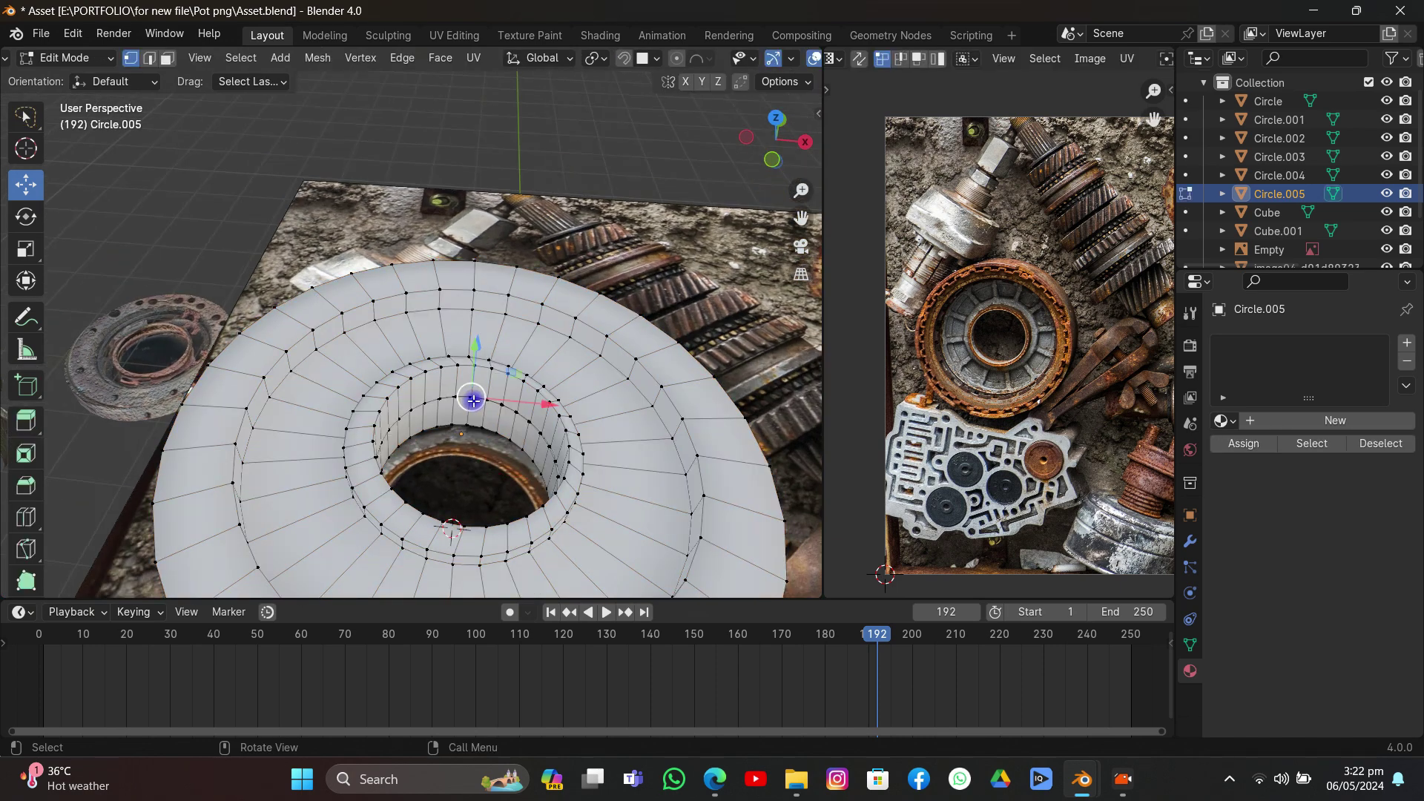
key(f)
key(Tab)
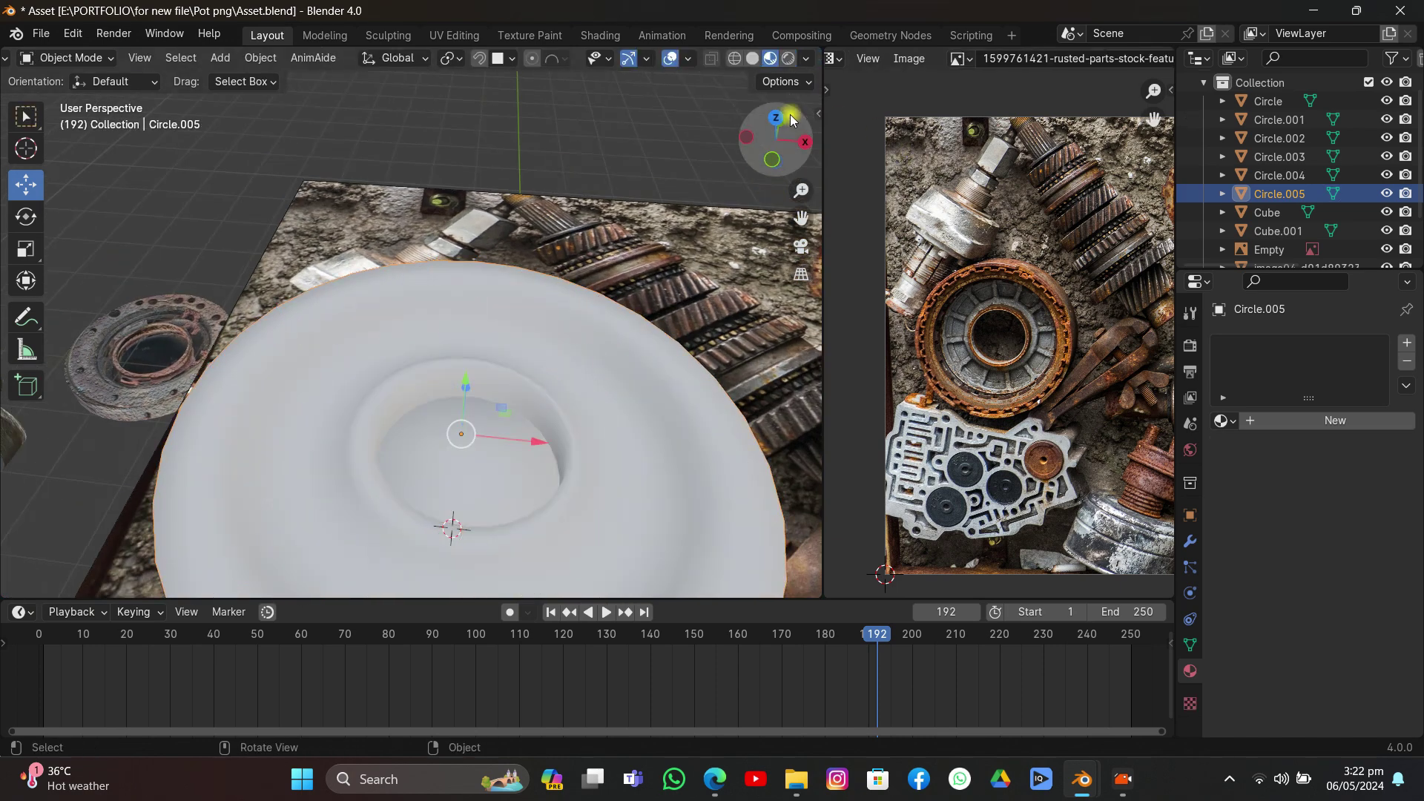
Step: Unwrap the whole gear mesh from the top view with Project from View
key(KP_7)
key(Tab)
key(a)
key(u)
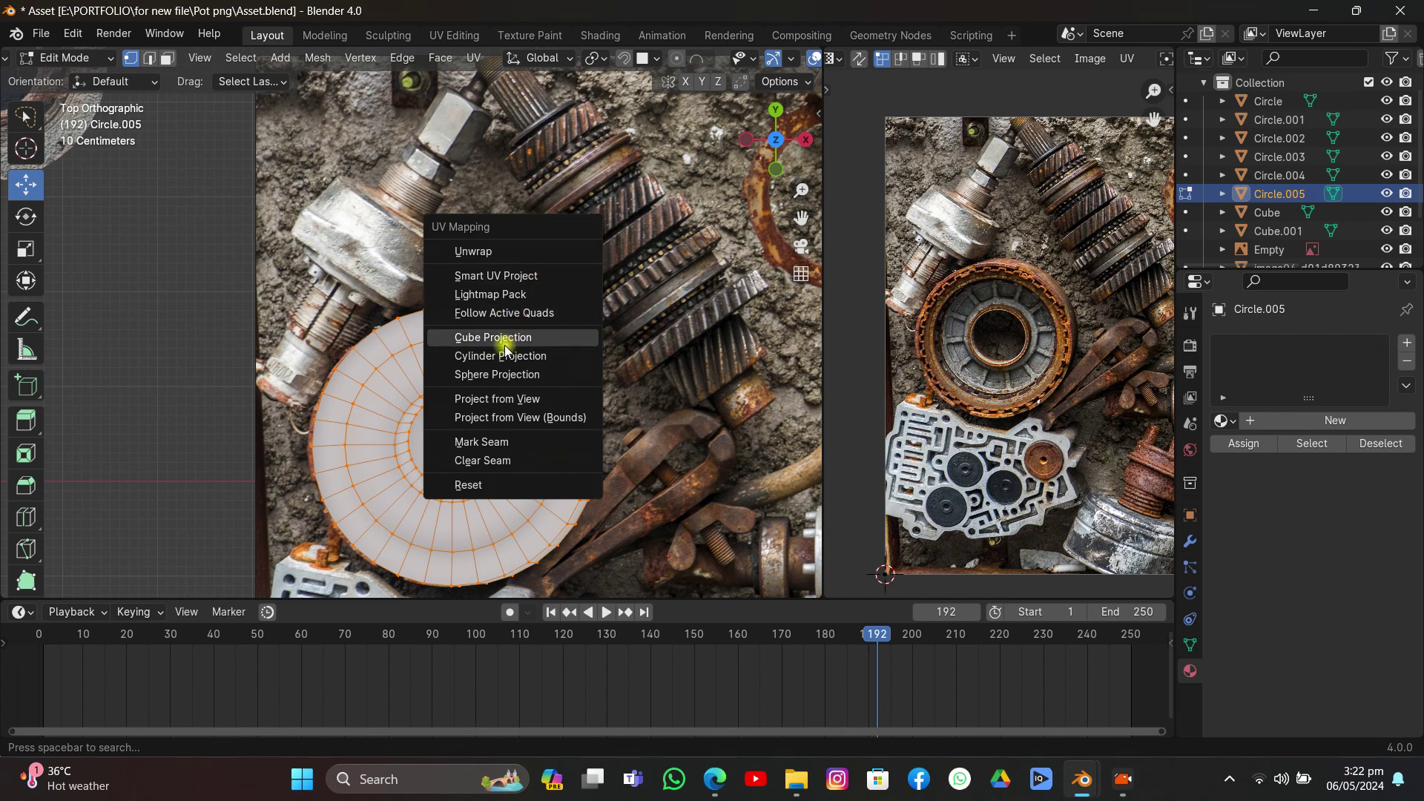
click(465, 394)
Step: Move and scale the gear's UV island so it fits over the large rusty gear in the photo
key(a)
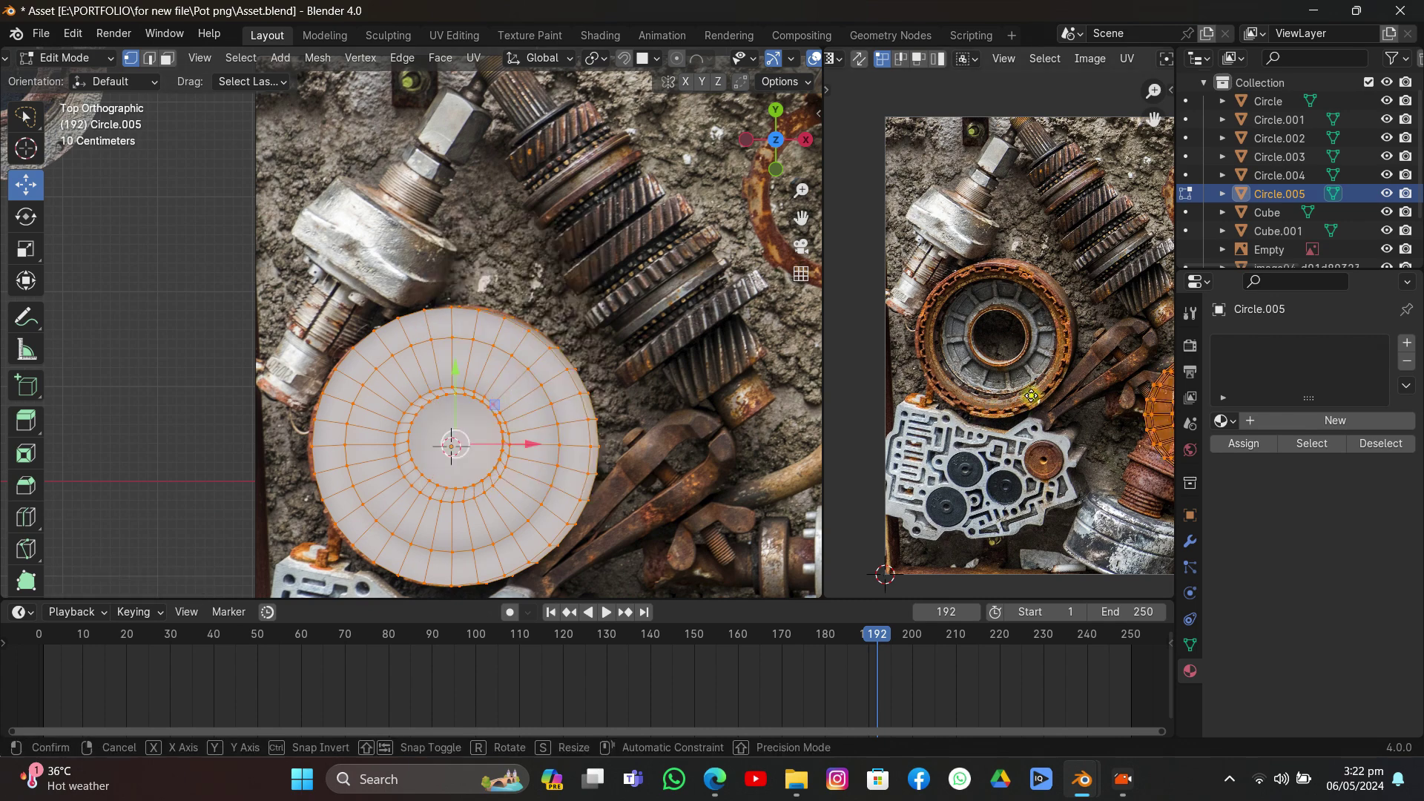
key(g)
click(829, 235)
shift+middle_drag(799, 217, 749, 132)
key(s)
key(x)
click(1027, 371)
key(g)
click(1068, 372)
click(1224, 420)
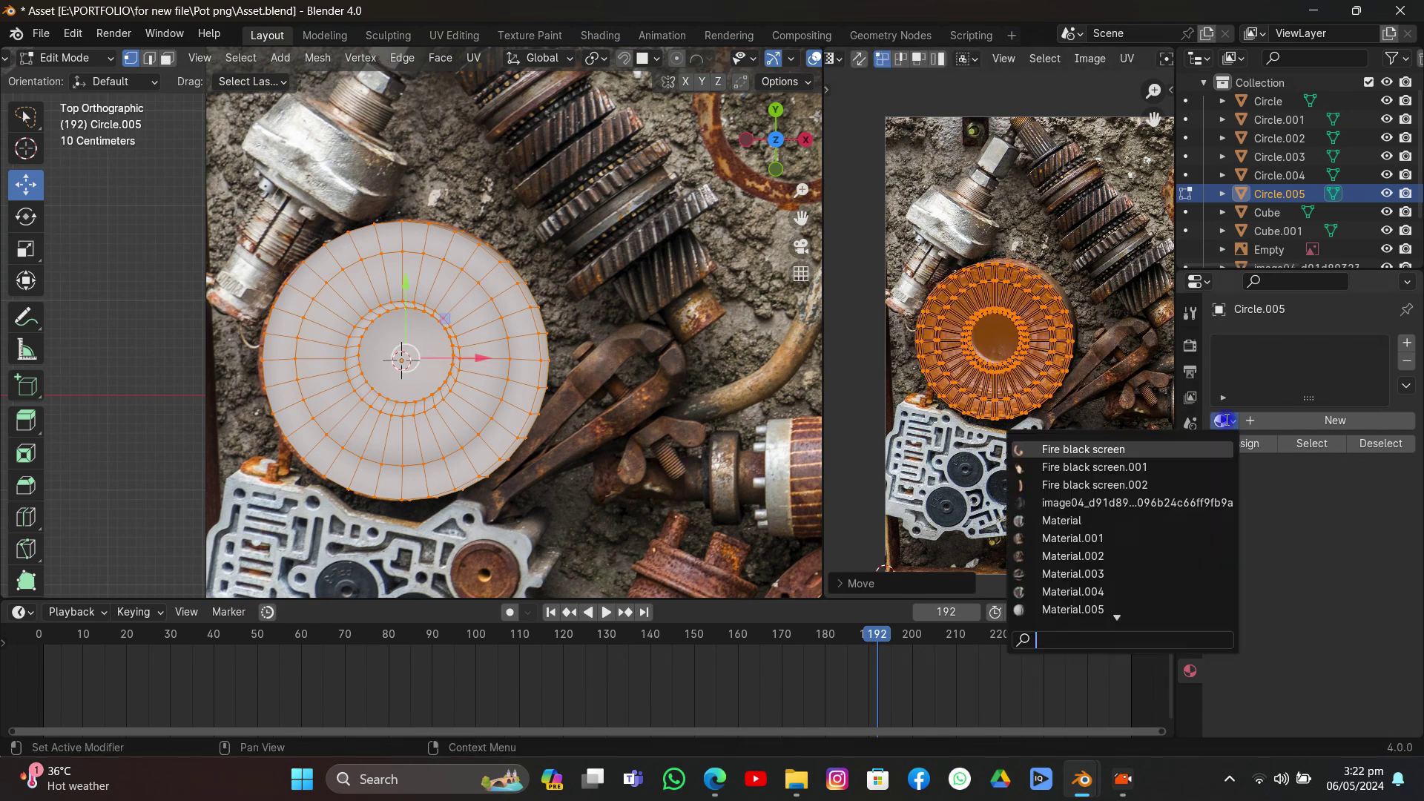
click(1334, 421)
scroll(1351, 470, down, 5)
click(1300, 442)
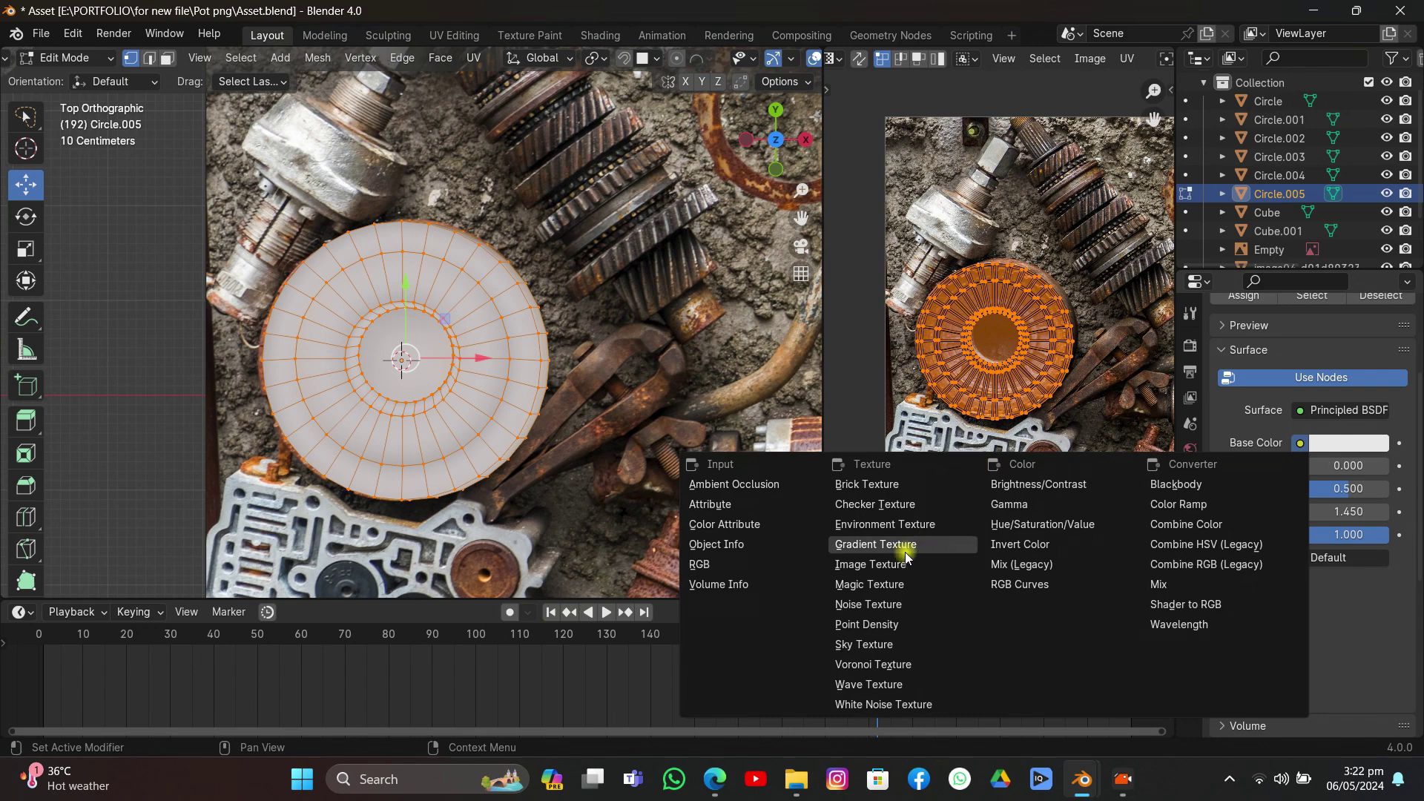
click(870, 564)
click(1371, 466)
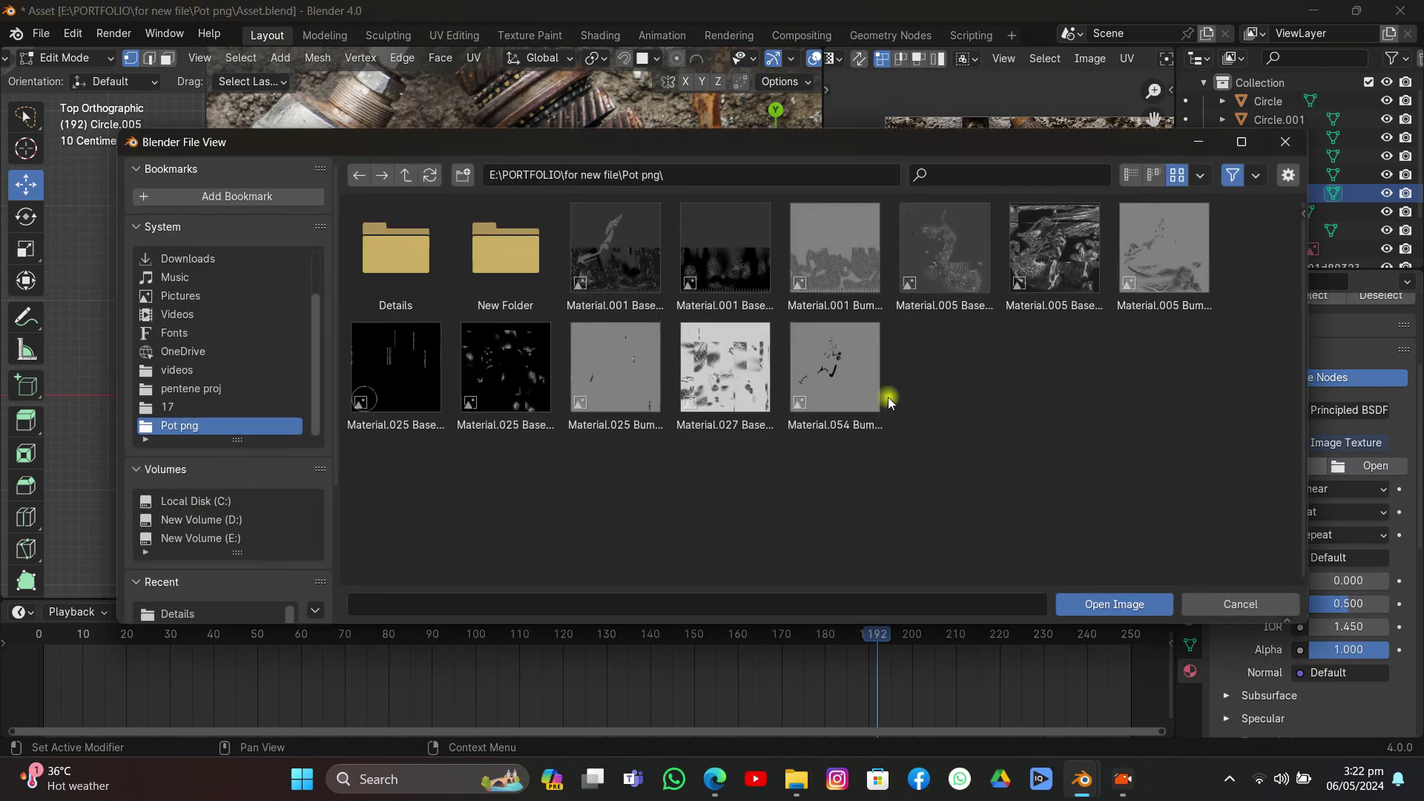
double_click(725, 263)
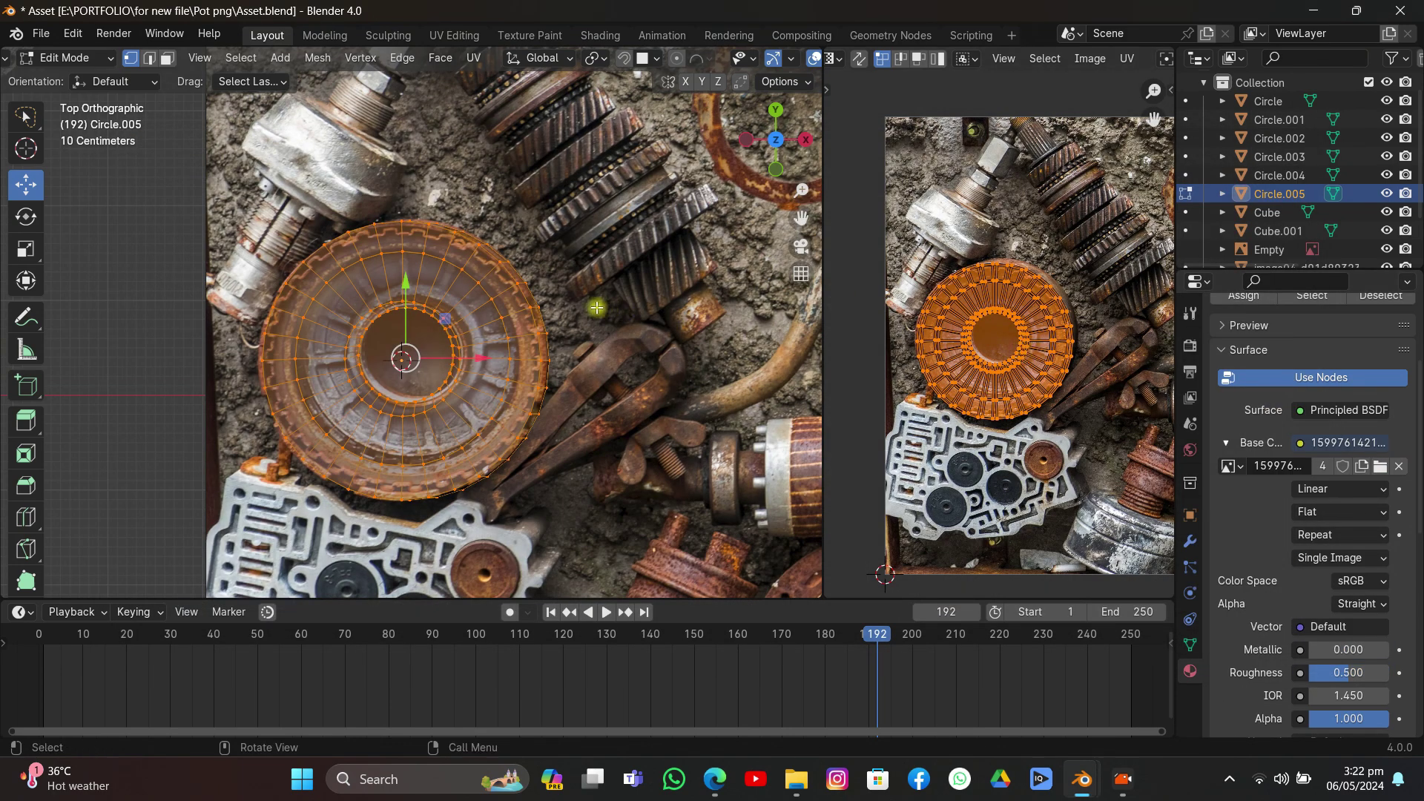
Step: Return to Object Mode and hide the reference photo behind the gear
key(Tab)
click(656, 371)
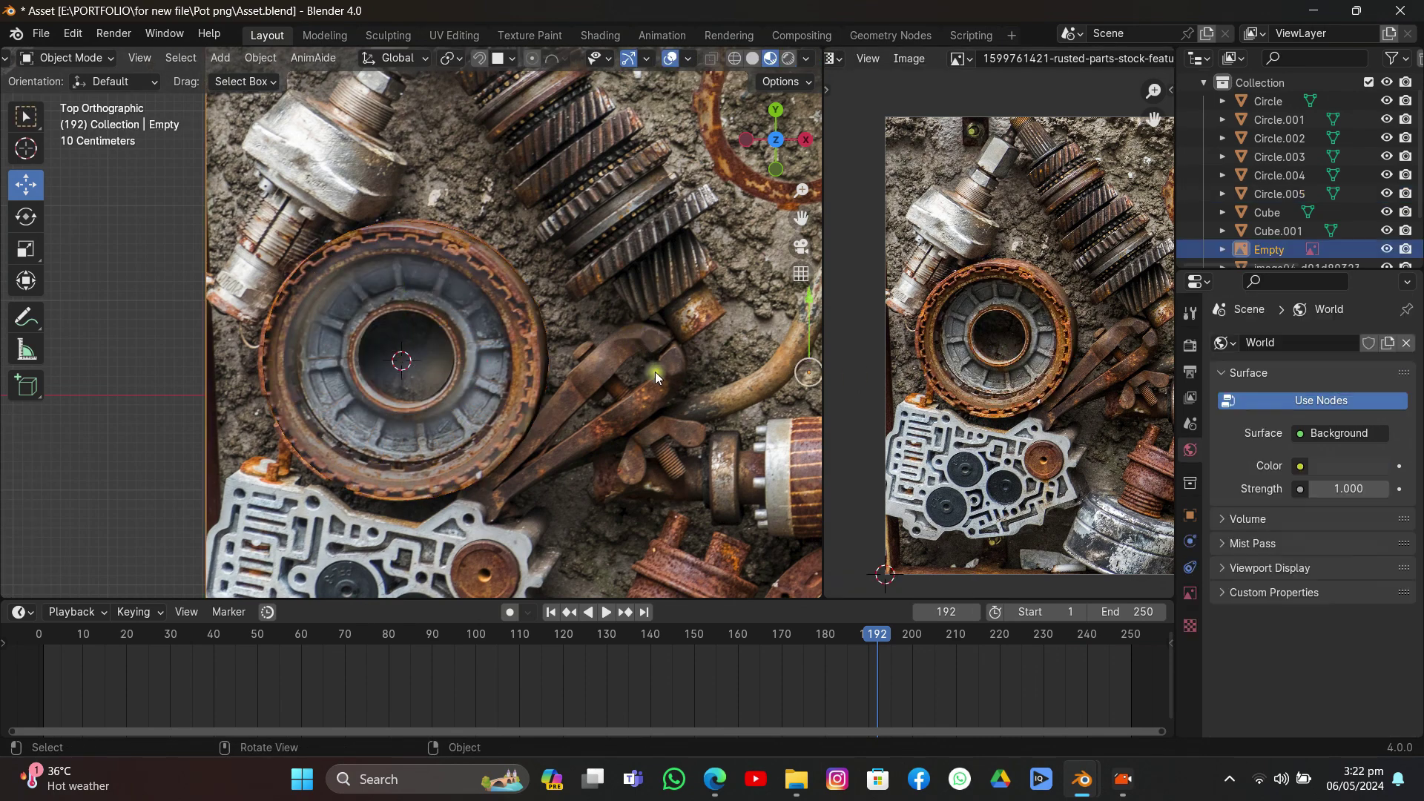
key(h)
middle_drag(653, 359, 475, 332)
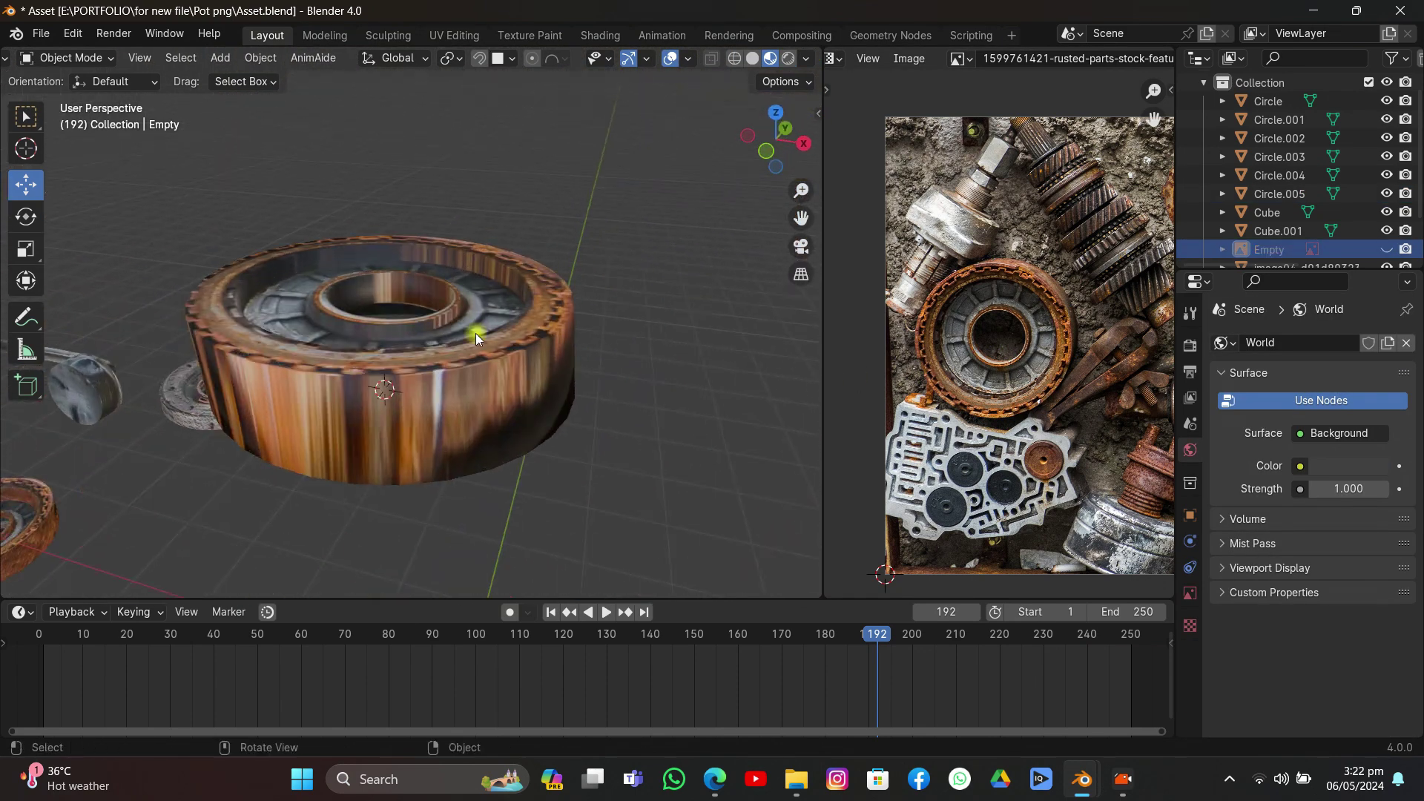
Step: Select the faces around the gear's outer side wall and unwrap them with Cube Projection
click(537, 376)
key(Tab)
click(459, 428)
key(a)
key(u)
click(430, 221)
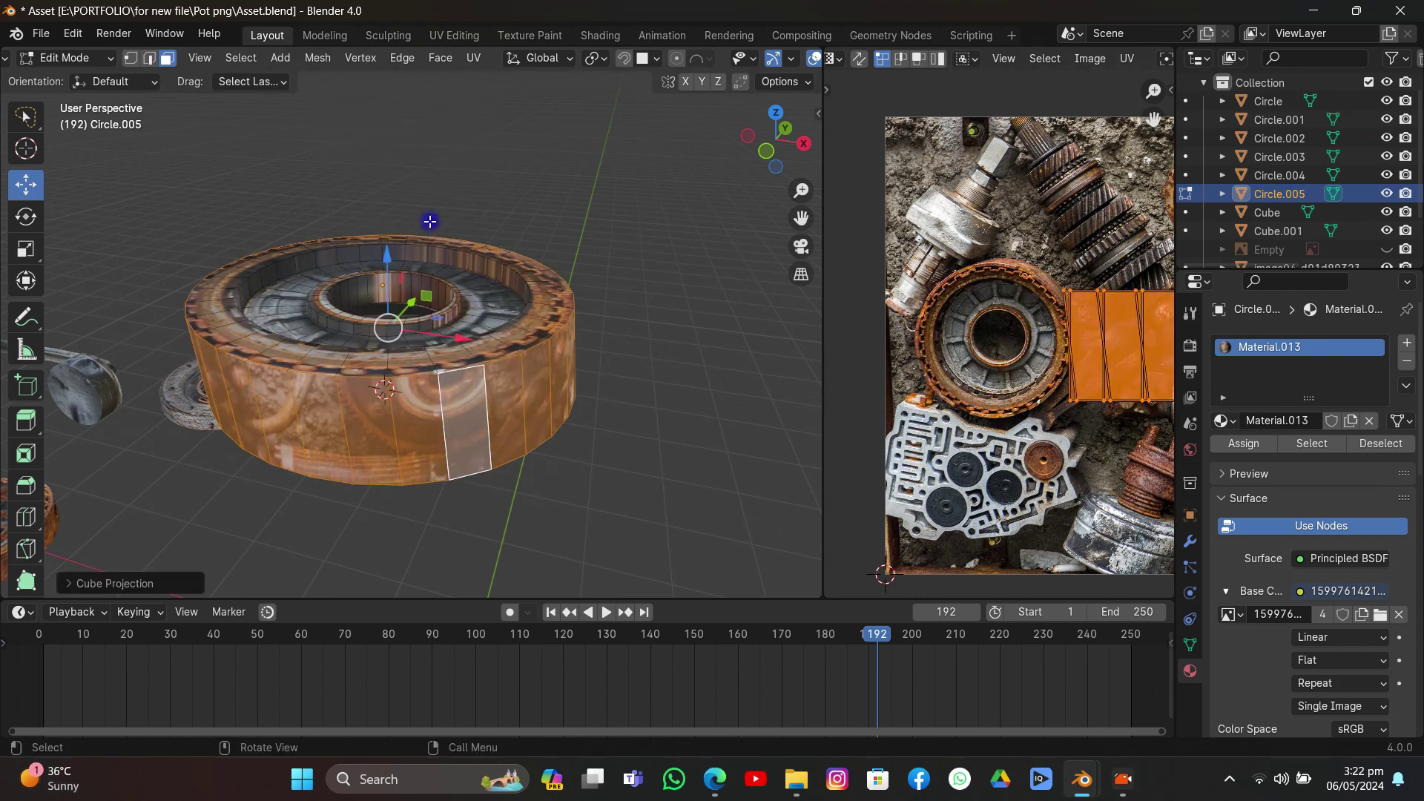
Step: Shrink the side wall's UV island and move it over the large gear in the photo
key(s)
click(1112, 381)
key(g)
click(950, 378)
key(s)
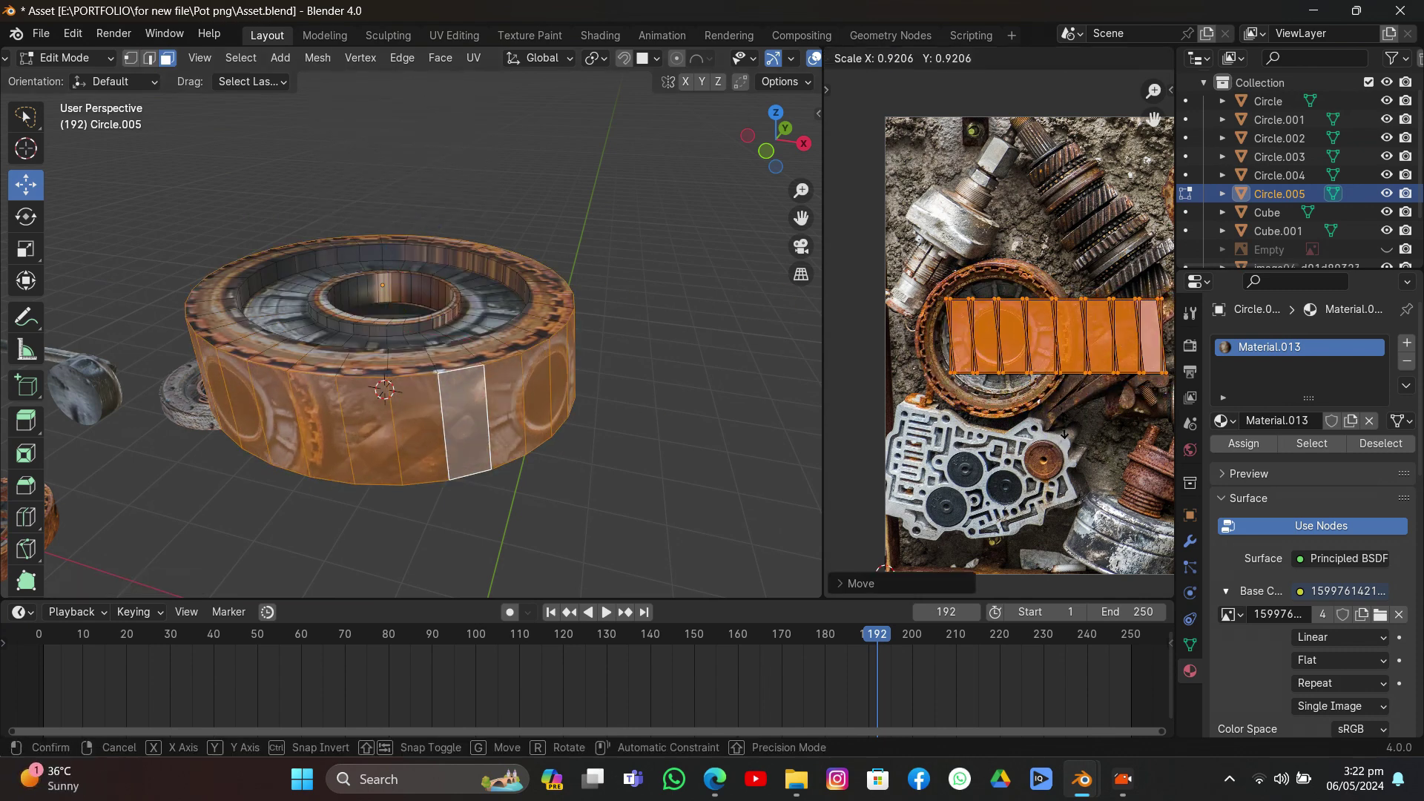
click(1096, 312)
Step: Move, rotate and scale the side wall's UV island to fit on the rusty ribbed fitting above the white-grey cylinder
middle_drag(1098, 360, 1011, 280)
scroll(1012, 280, up, 3)
key(g)
click(1142, 519)
middle_drag(1142, 519, 1037, 391)
key(r)
click(1006, 420)
key(g)
click(1067, 465)
key(s)
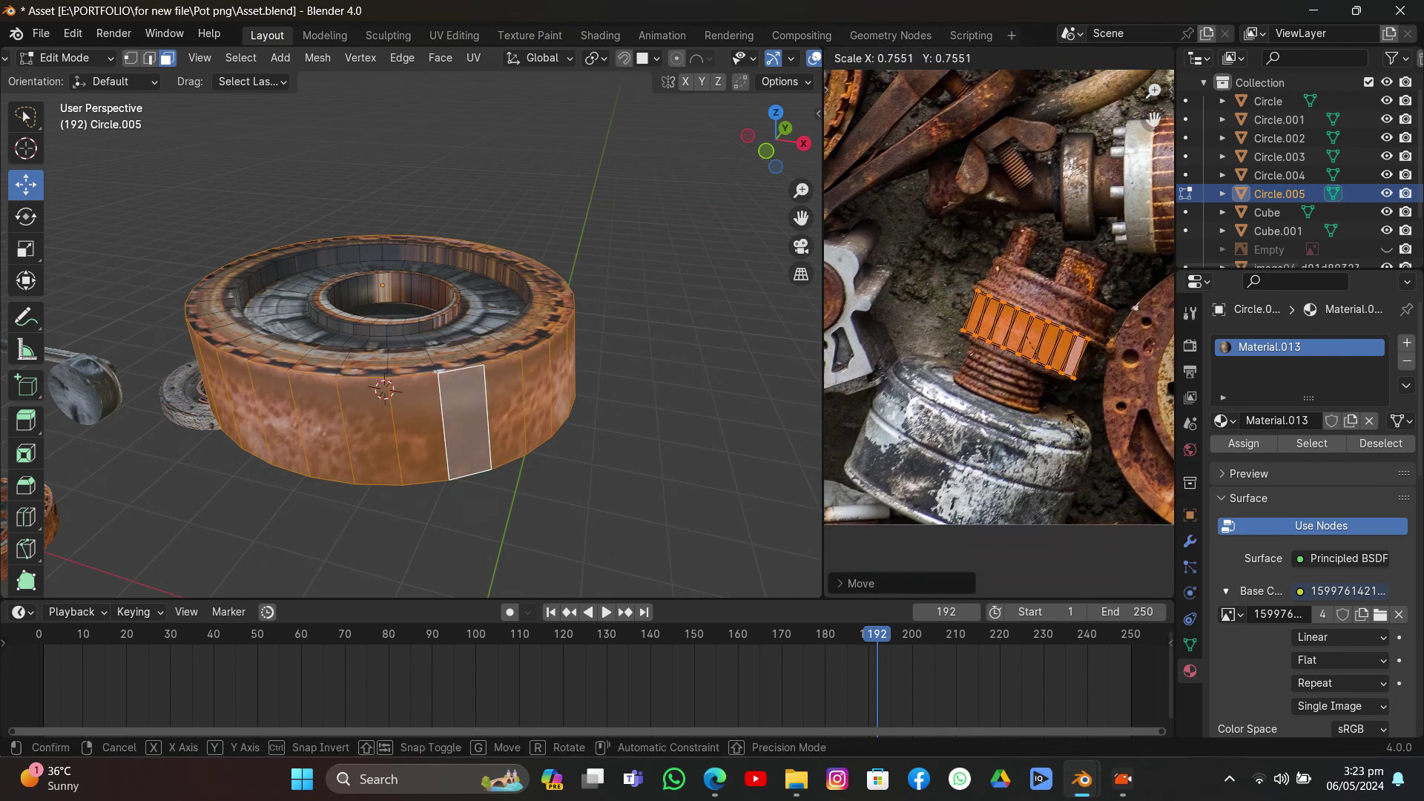
click(1062, 401)
Step: Move and rotate the side wall's UV island onto the large rusty ring in the photo, then return to Object Mode
key(Tab)
scroll(689, 341, down, 5)
middle_drag(725, 327, 636, 358)
key(Tab)
middle_drag(968, 377, 819, 394)
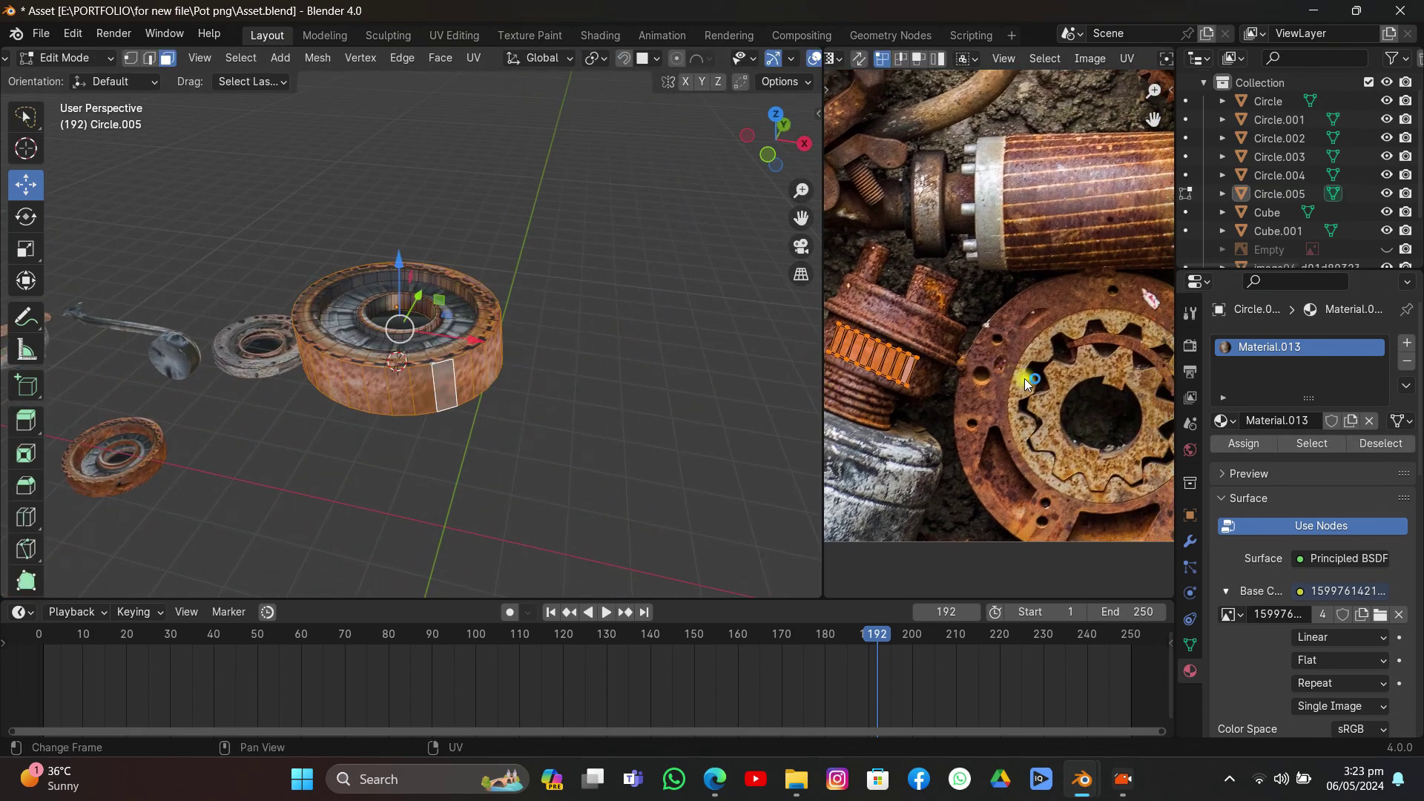
key(g)
click(1125, 406)
key(r)
click(1139, 349)
key(g)
click(1139, 338)
key(Tab)
middle_drag(601, 368, 557, 381)
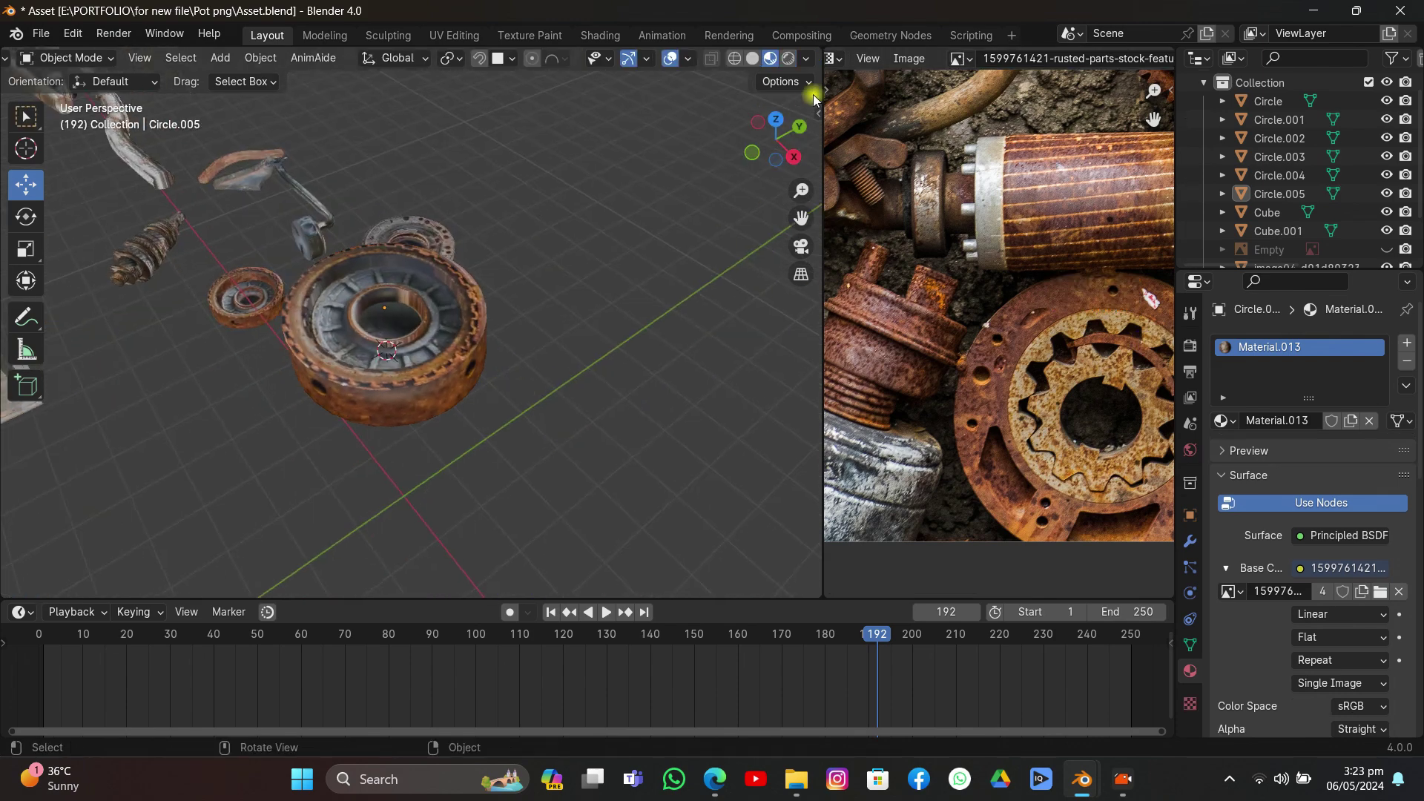
Step: Switch the image editor area to the Shader Editor and add a Bump node to the gear's material
click(838, 59)
click(209, 225)
drag(830, 248, 785, 252)
drag(885, 232, 958, 275)
text(bump)
click(969, 420)
click(908, 418)
mouse_move(623, 333)
middle_down()
mouse_move(616, 298)
mouse_move(660, 268)
mouse_move(636, 308)
middle_up()
scroll(615, 298, up, 4)
click(611, 310)
Step: Import image04_d91d893236669cef97cf4ec9096b24c66ff9fb9a.jpeg from the Details folder as an image plane in top view
scroll(650, 316, down, 5)
middle_drag(642, 359, 623, 374)
click(603, 326)
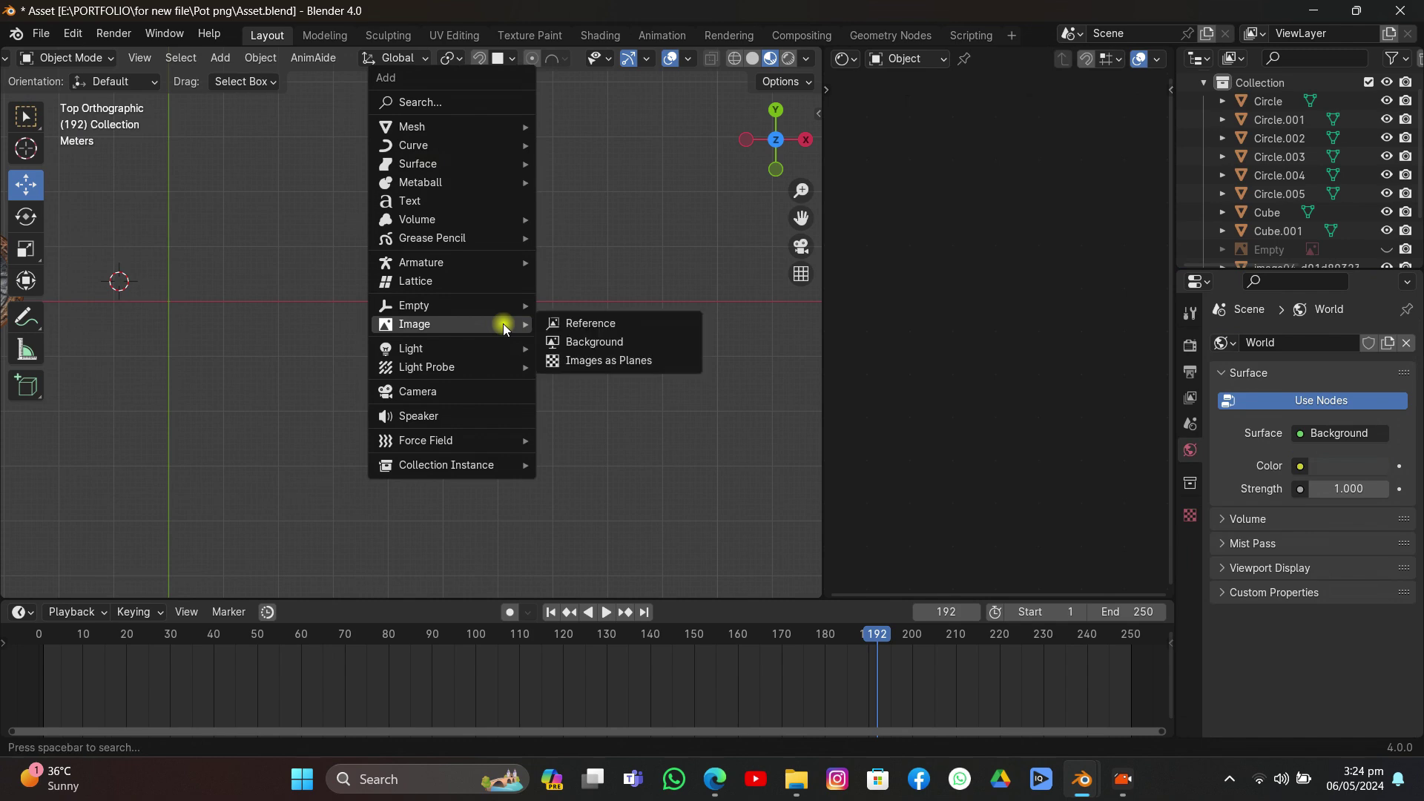
click(574, 363)
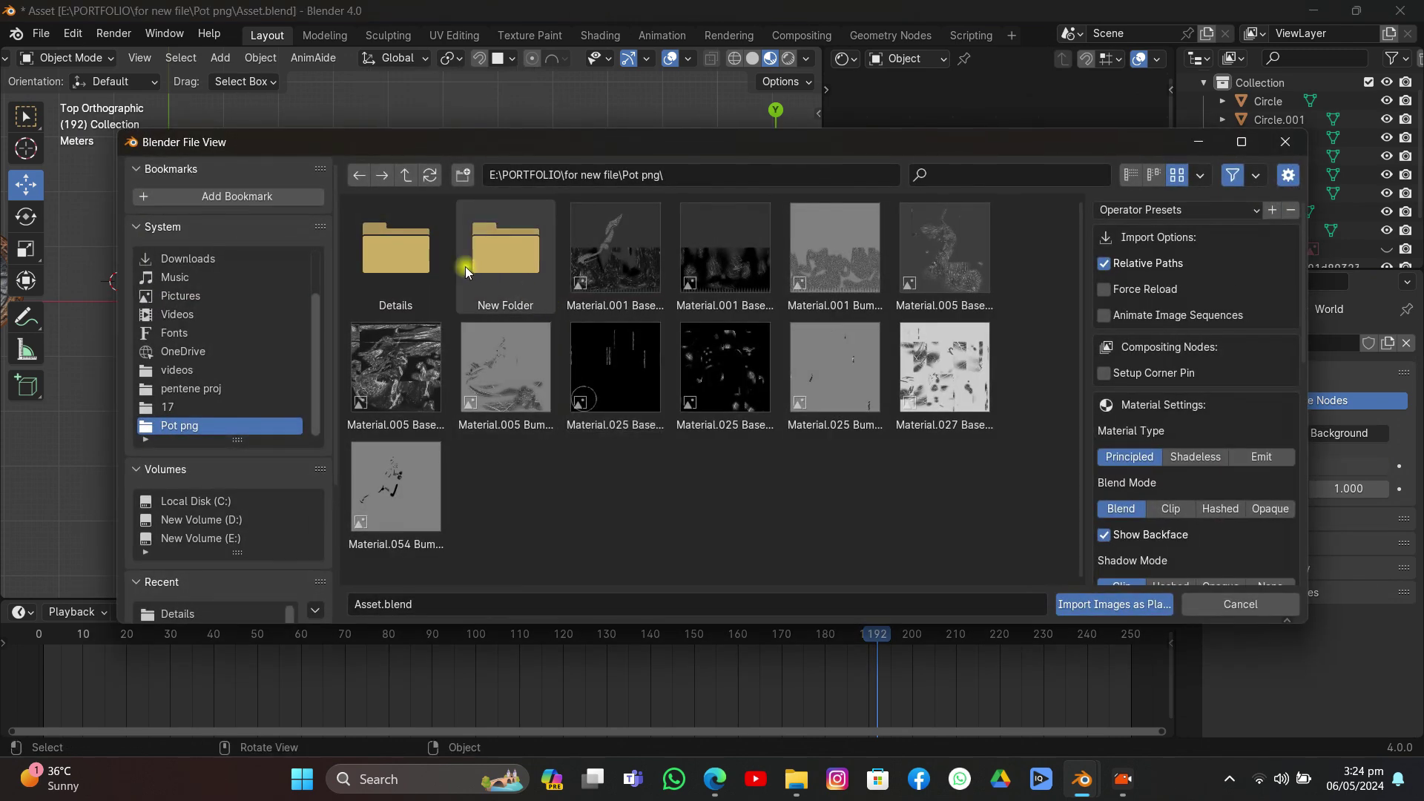
double_click(396, 250)
double_click(835, 367)
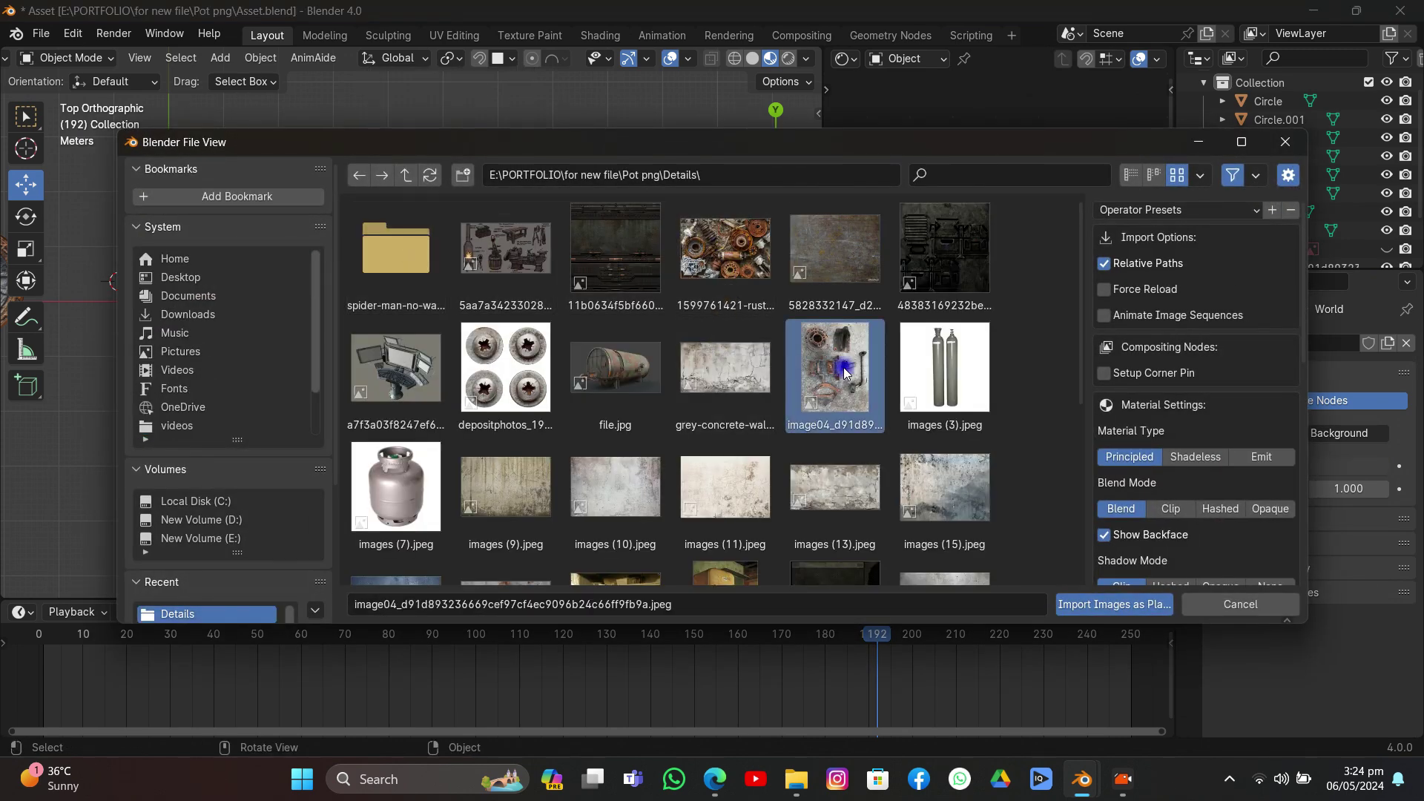
Step: Rotate the image plane by -90°, reposition it and scale it up
key(s)
click(540, 435)
text(r90-)
key(Return)
key(g)
click(550, 401)
key(s)
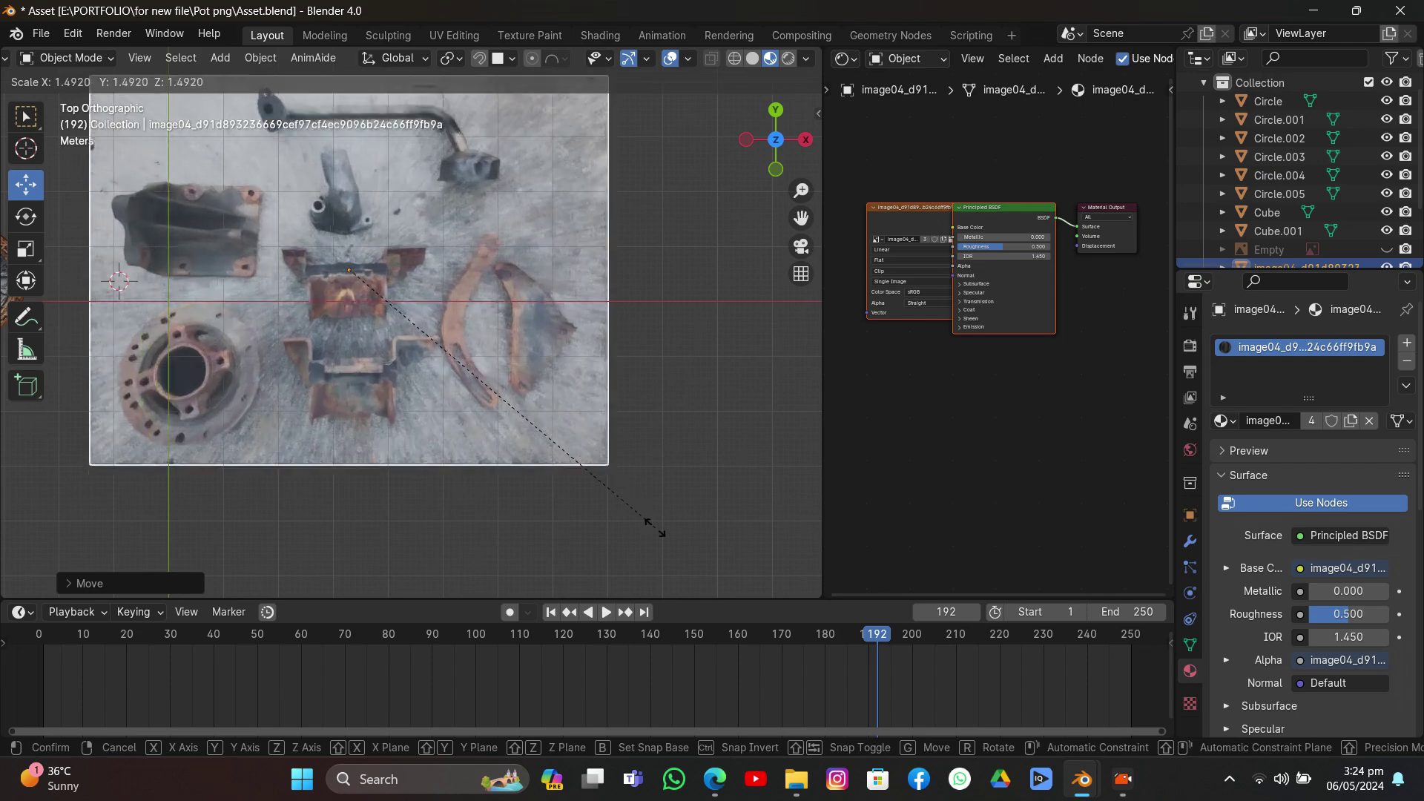
click(703, 570)
Step: Enter Edit Mode on the image plane and set the viewport to Solid shading with Texture colour
scroll(592, 403, up, 3)
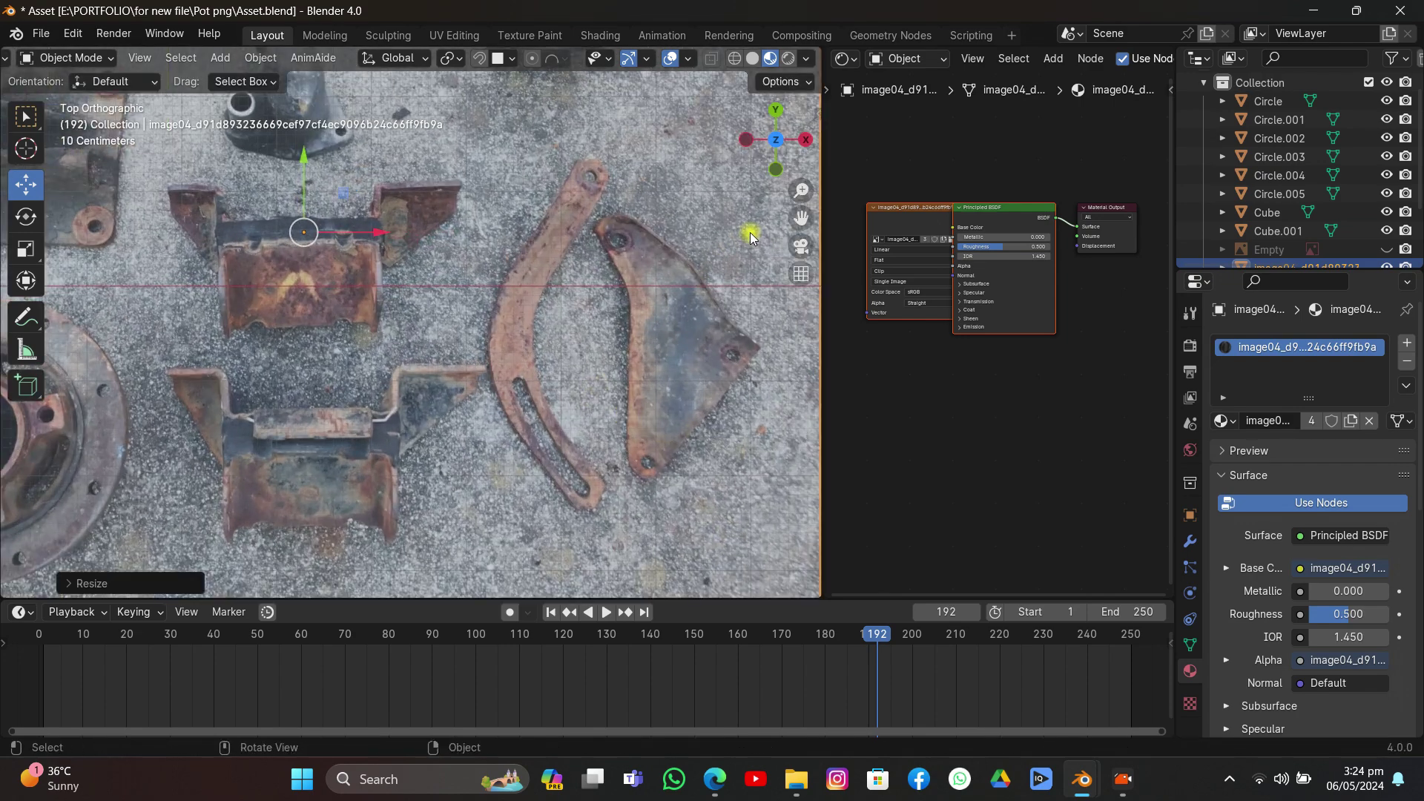
drag(799, 214, 644, 216)
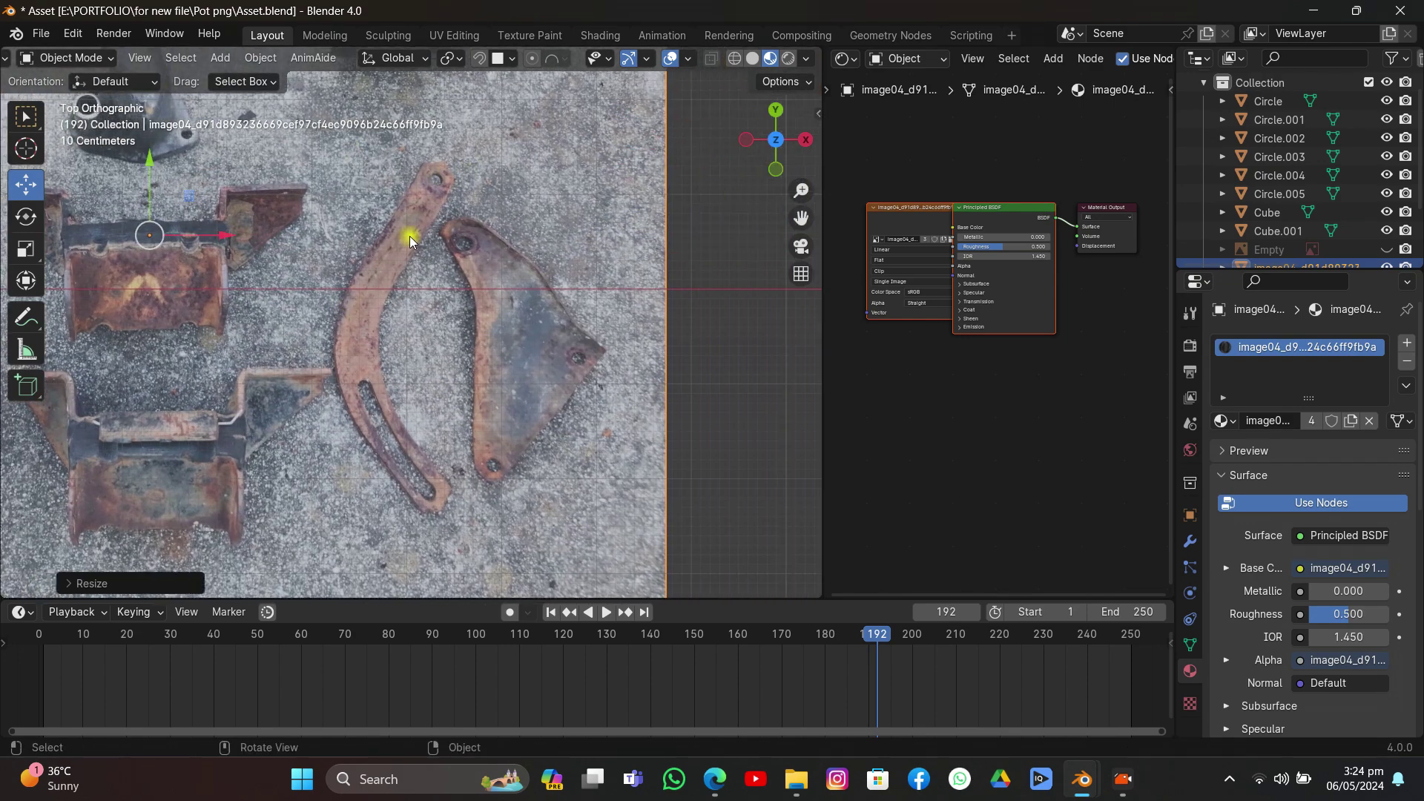
key(Tab)
scroll(435, 279, up, 1)
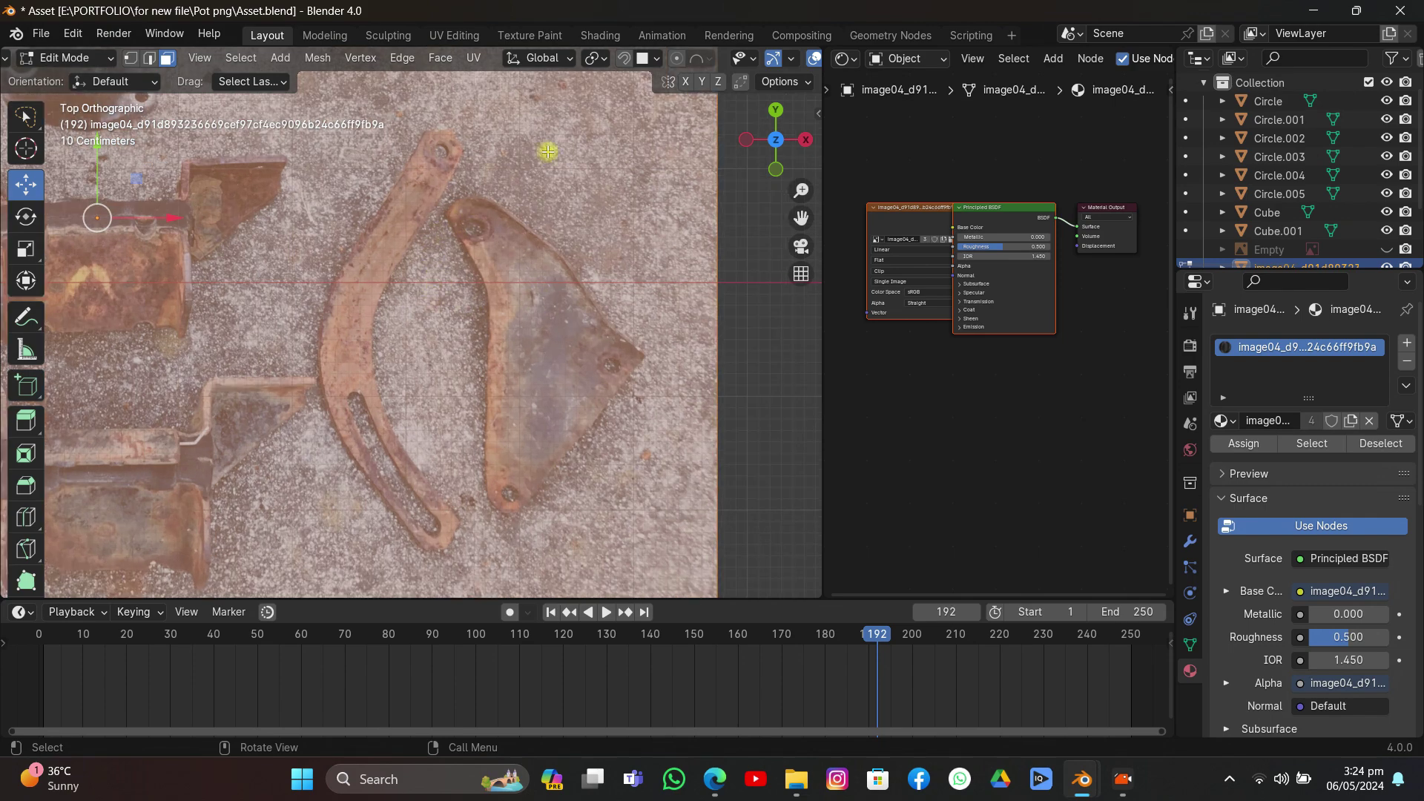
scroll(772, 61, down, 4)
click(756, 60)
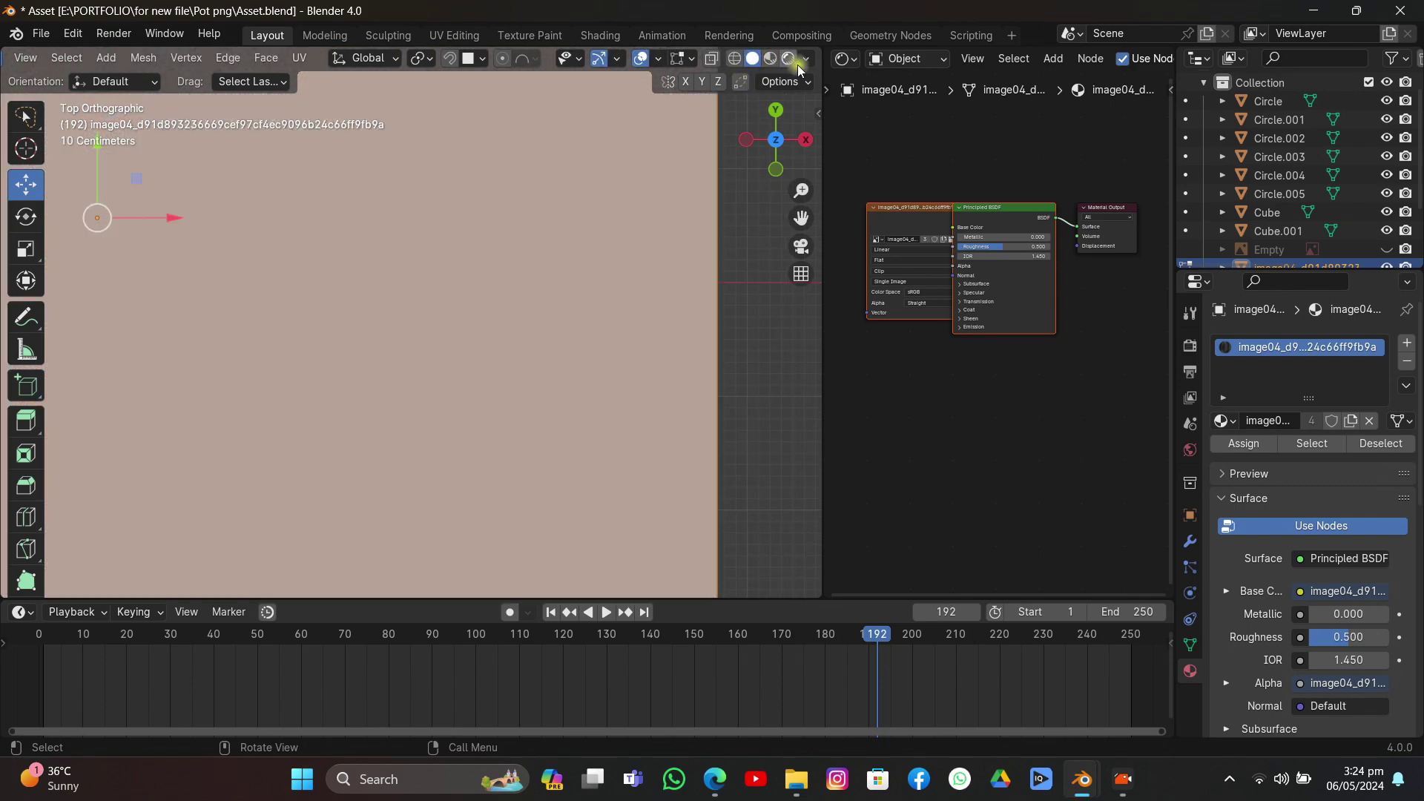
click(806, 60)
click(870, 353)
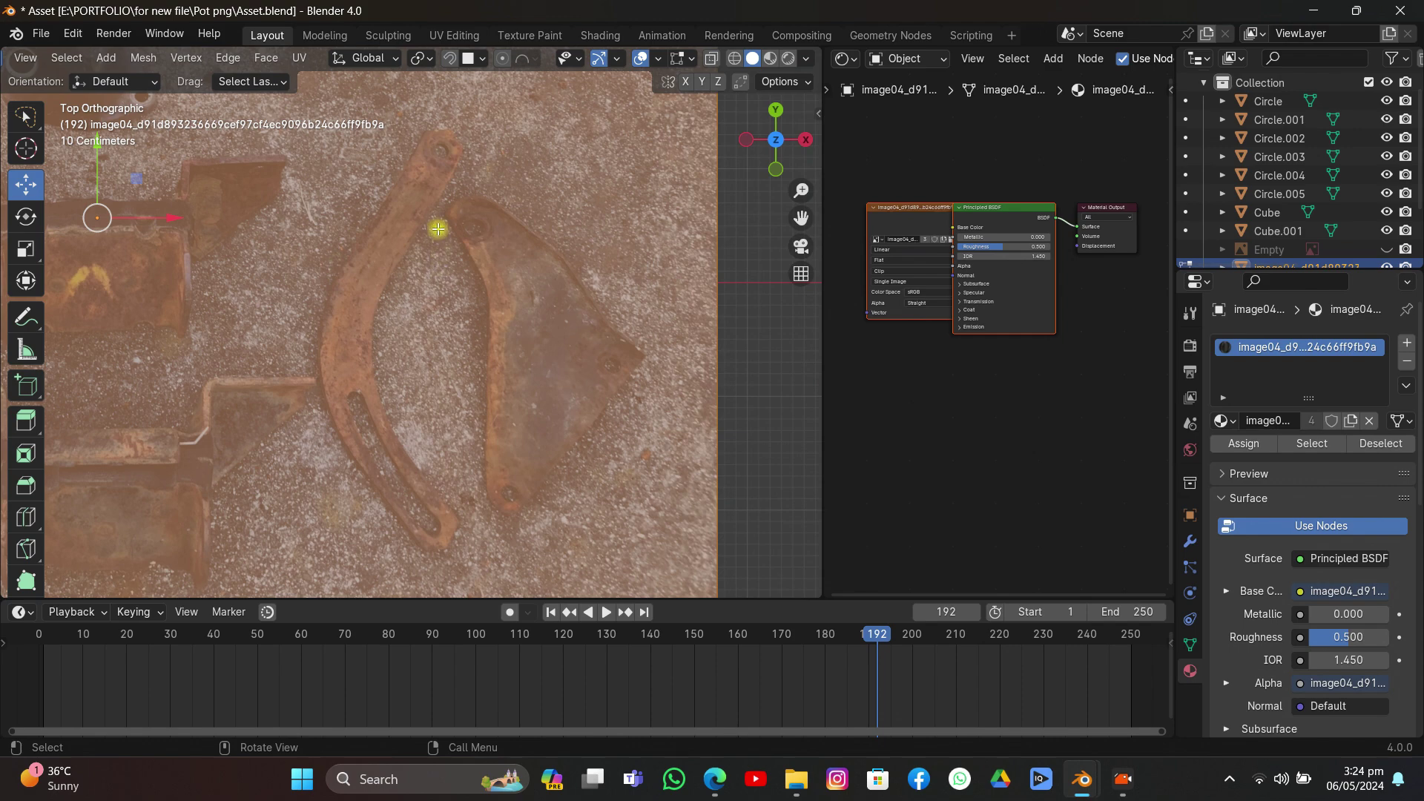
Step: Cut around the outline of the curved slotted bracket in the photo with the Knife tool
scroll(436, 229, down, 2)
scroll(475, 266, up, 2)
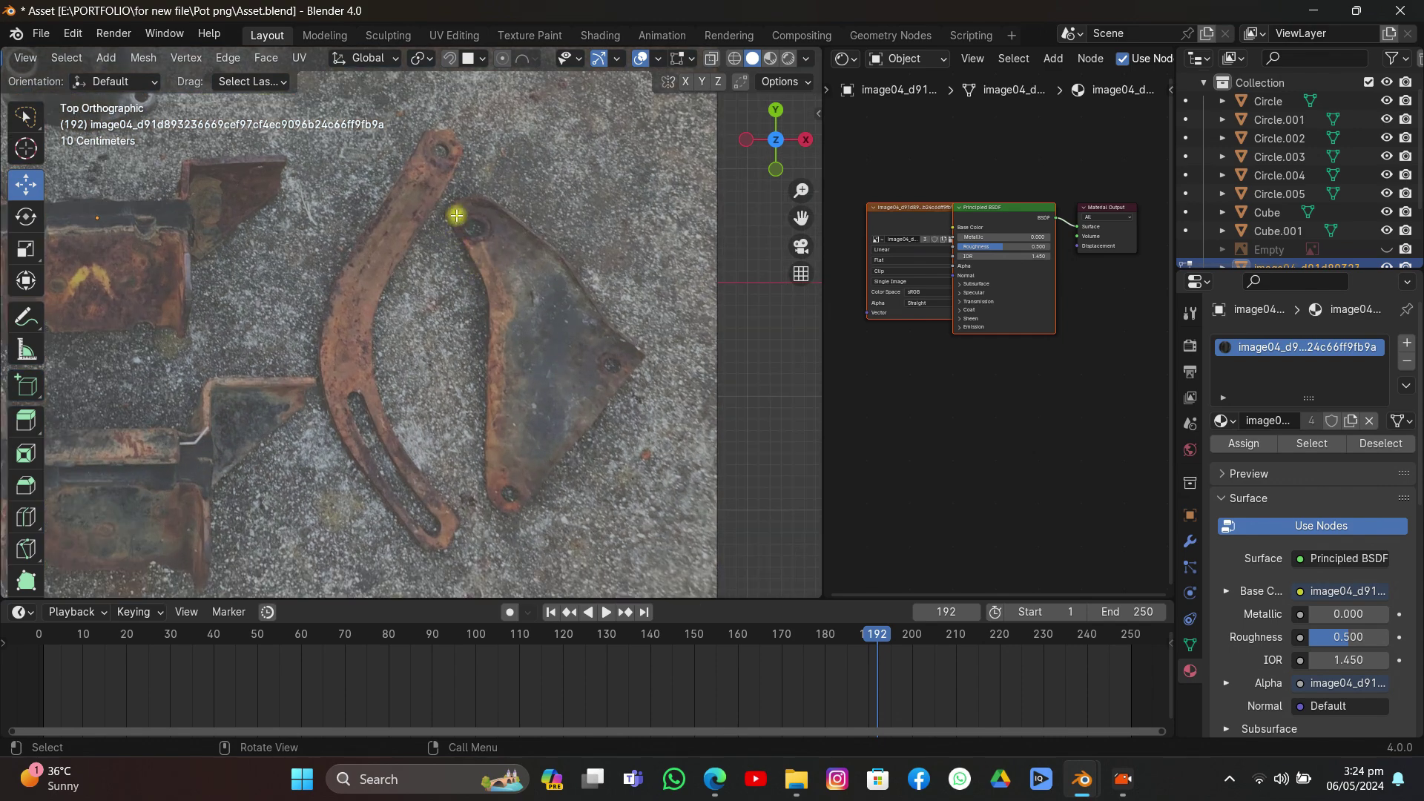
key(k)
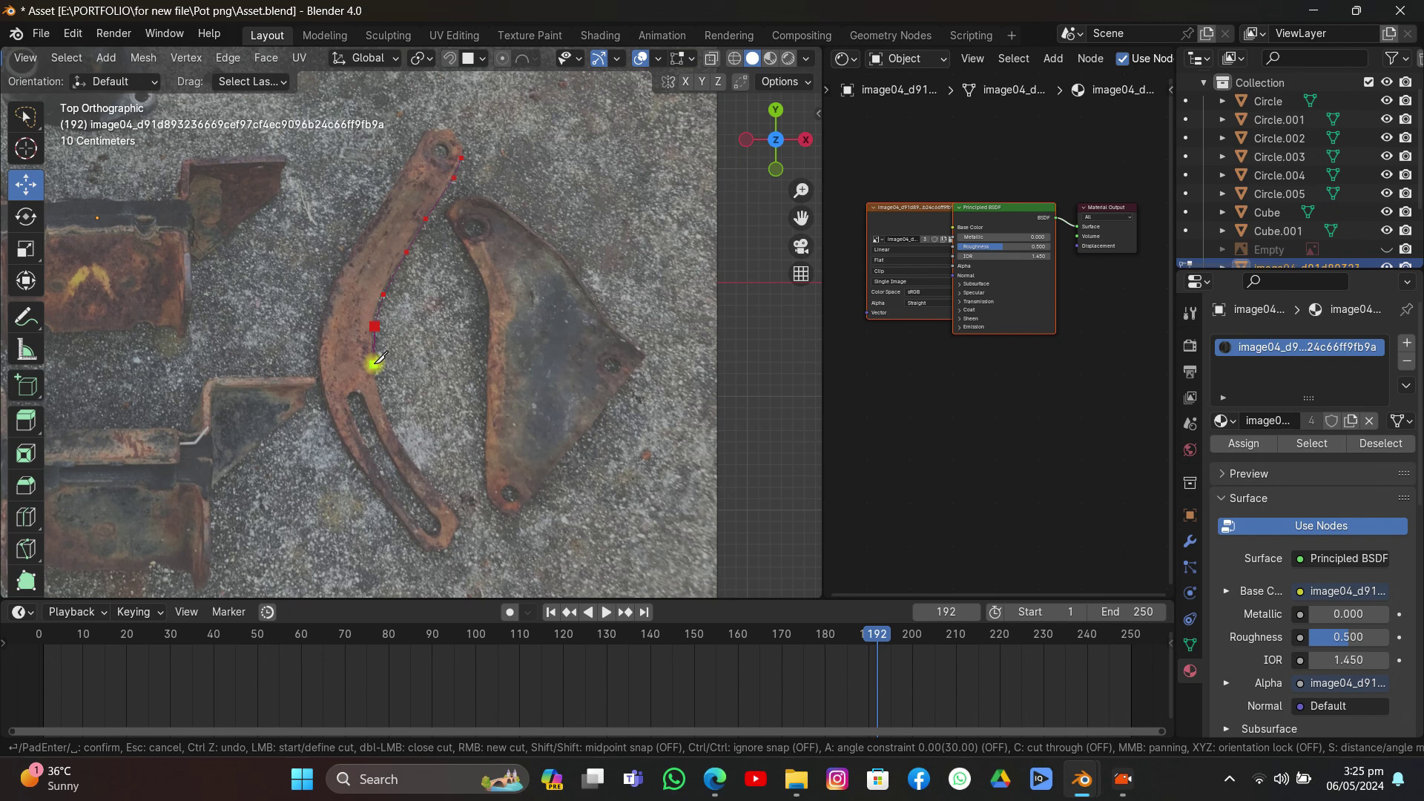
key(ctrl)
key(Return)
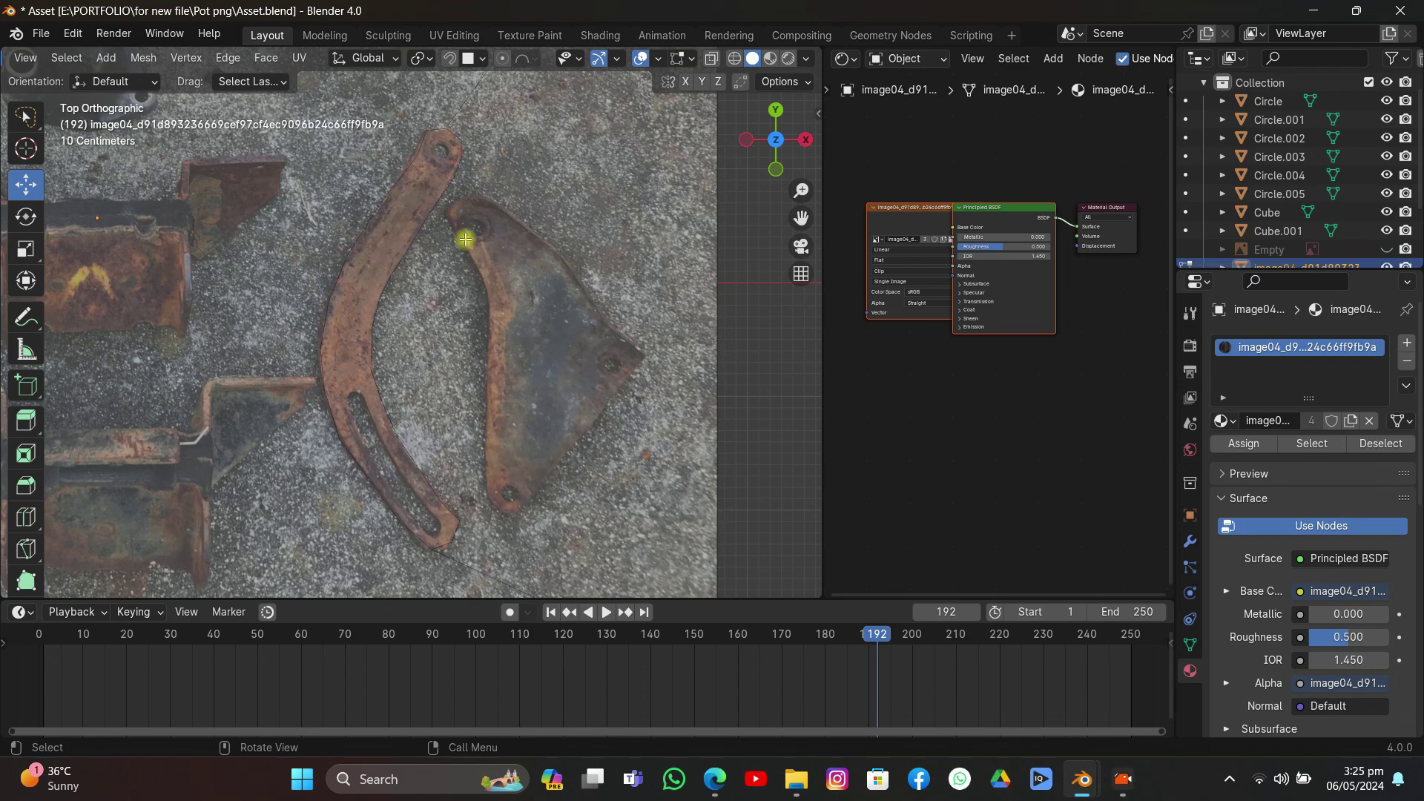
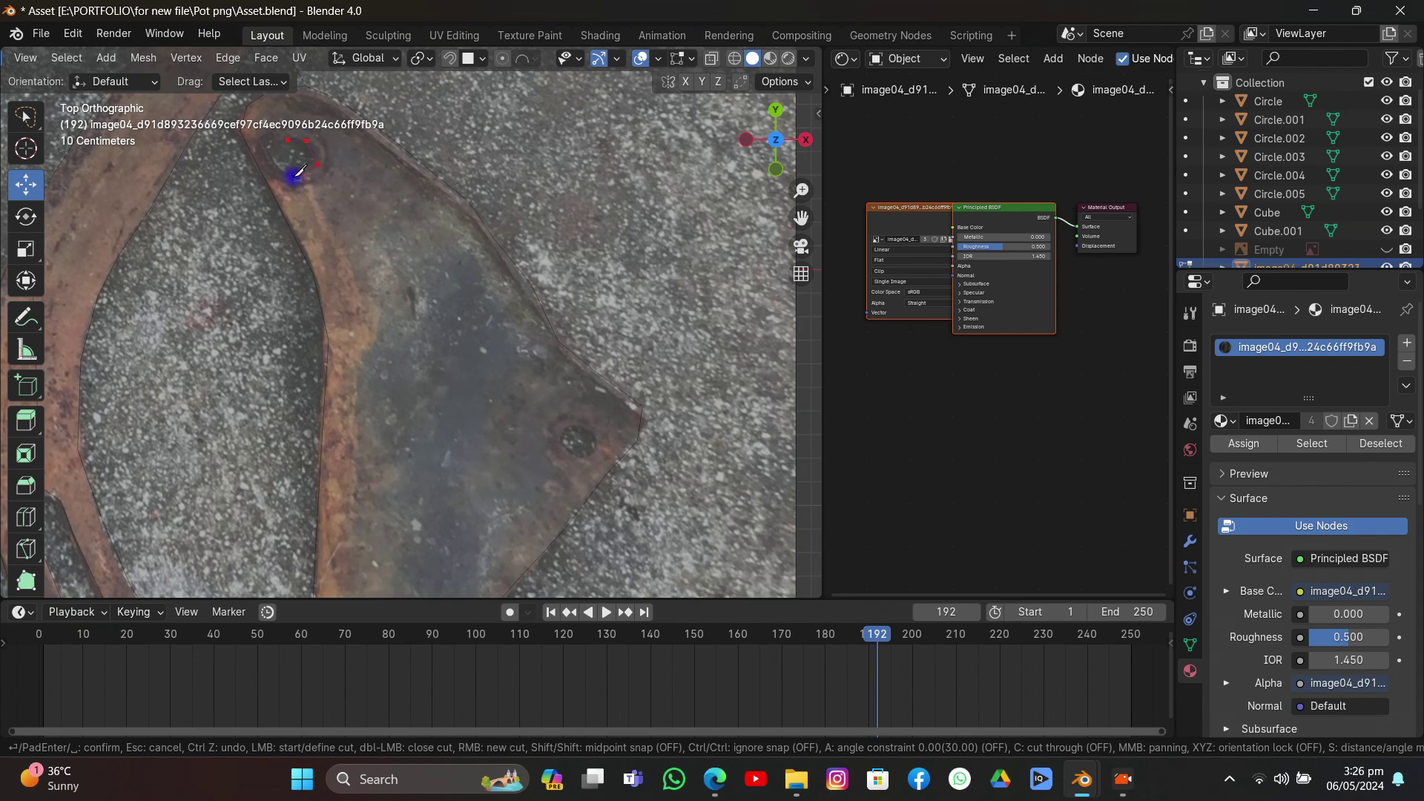
Step: Cut around the three bolt holes of the triangular plate in the photo with the Knife tool
key(Return)
shift+middle_drag(499, 345, 312, 247)
scroll(312, 247, up, 2)
key(k)
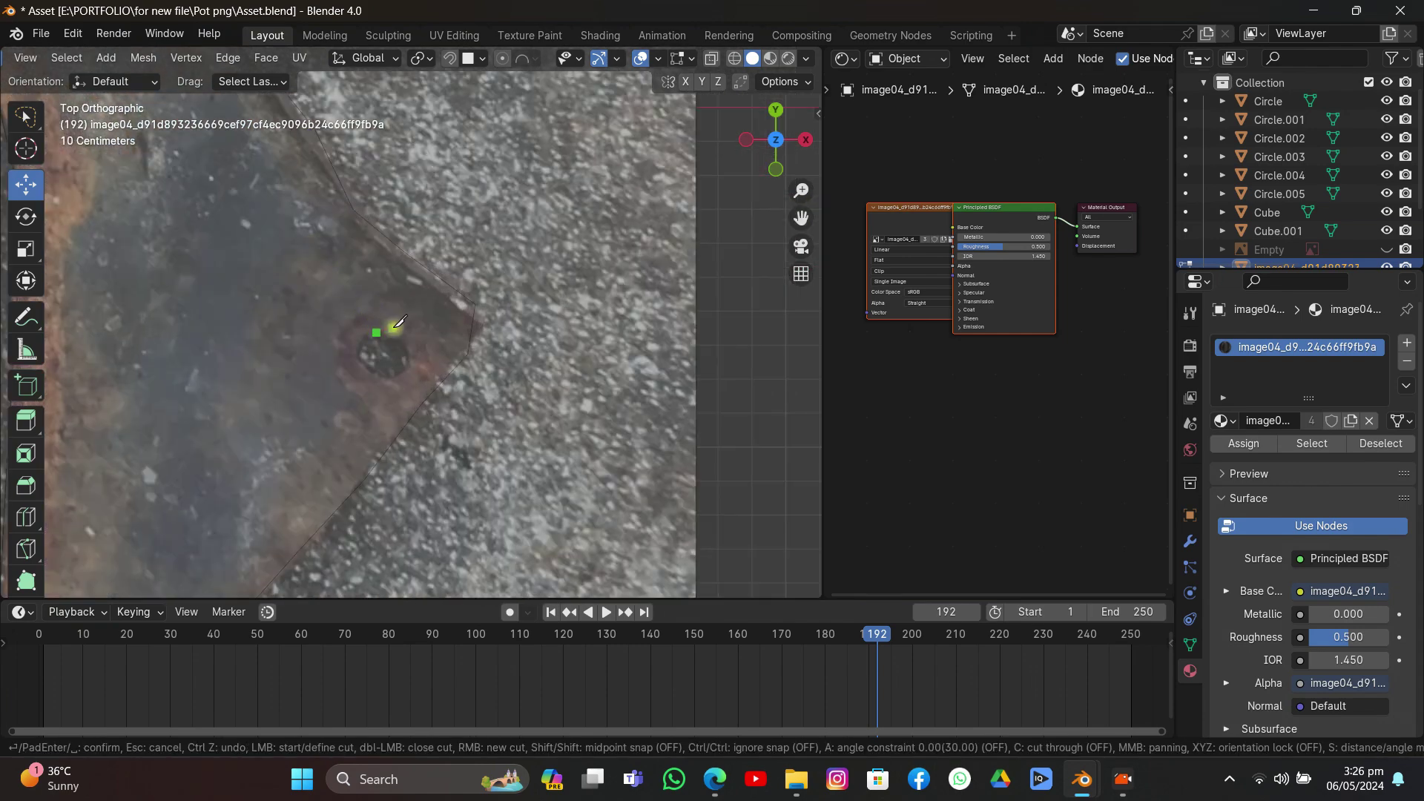
click(378, 333)
key(Return)
scroll(374, 332, down, 4)
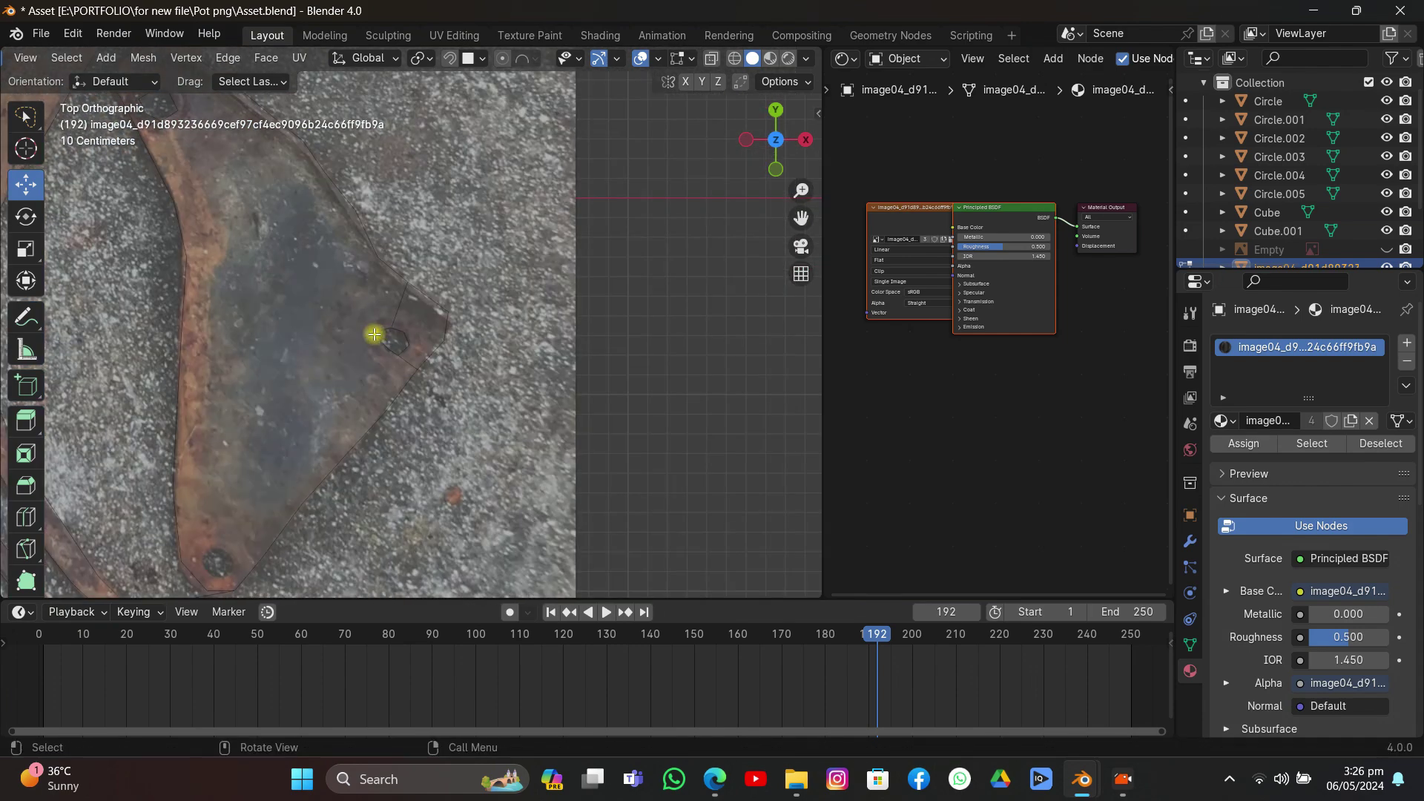
shift+middle_drag(372, 330, 575, 347)
scroll(576, 346, up, 6)
key(k)
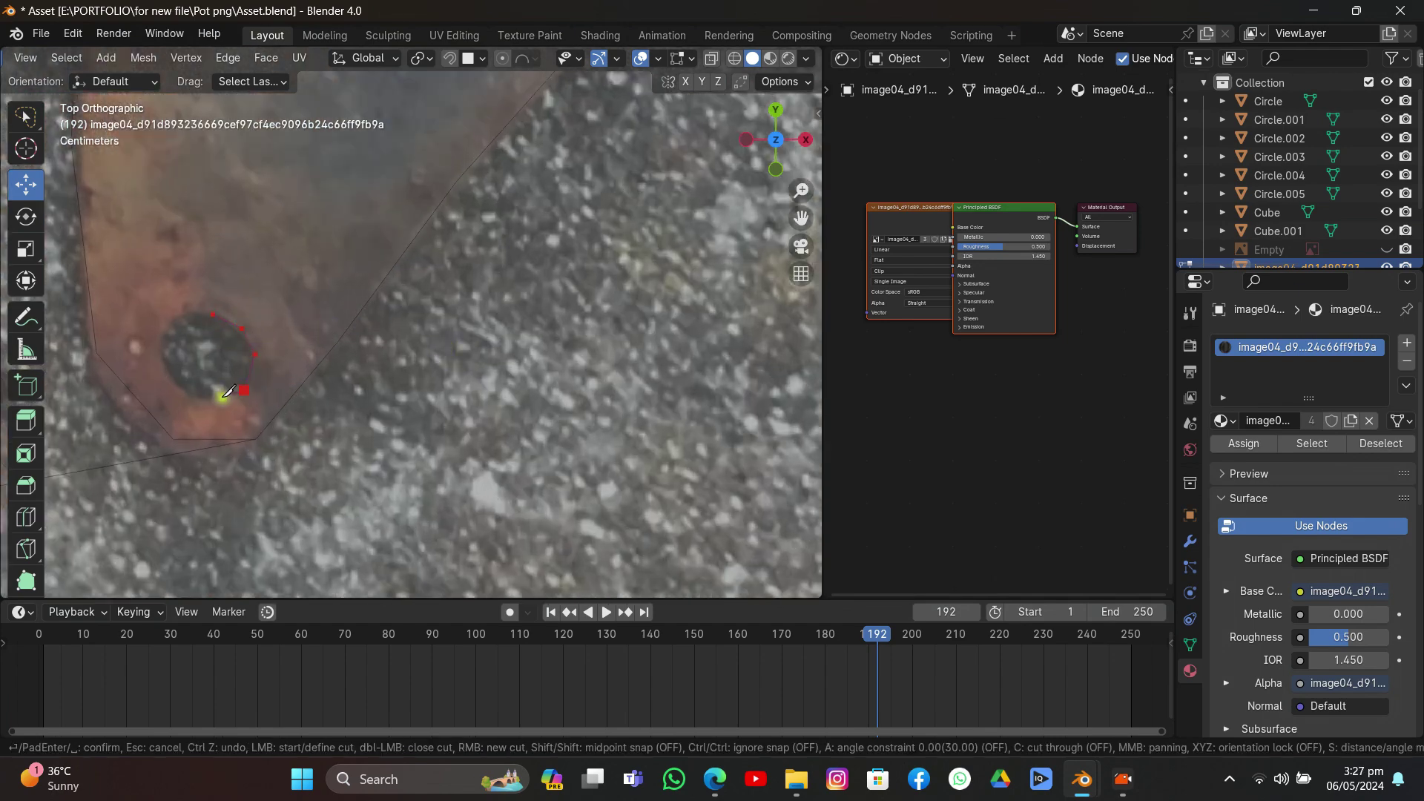
key(Return)
Step: Delete the background faces surrounding the curved bracket and the triangular plate
scroll(326, 303, down, 8)
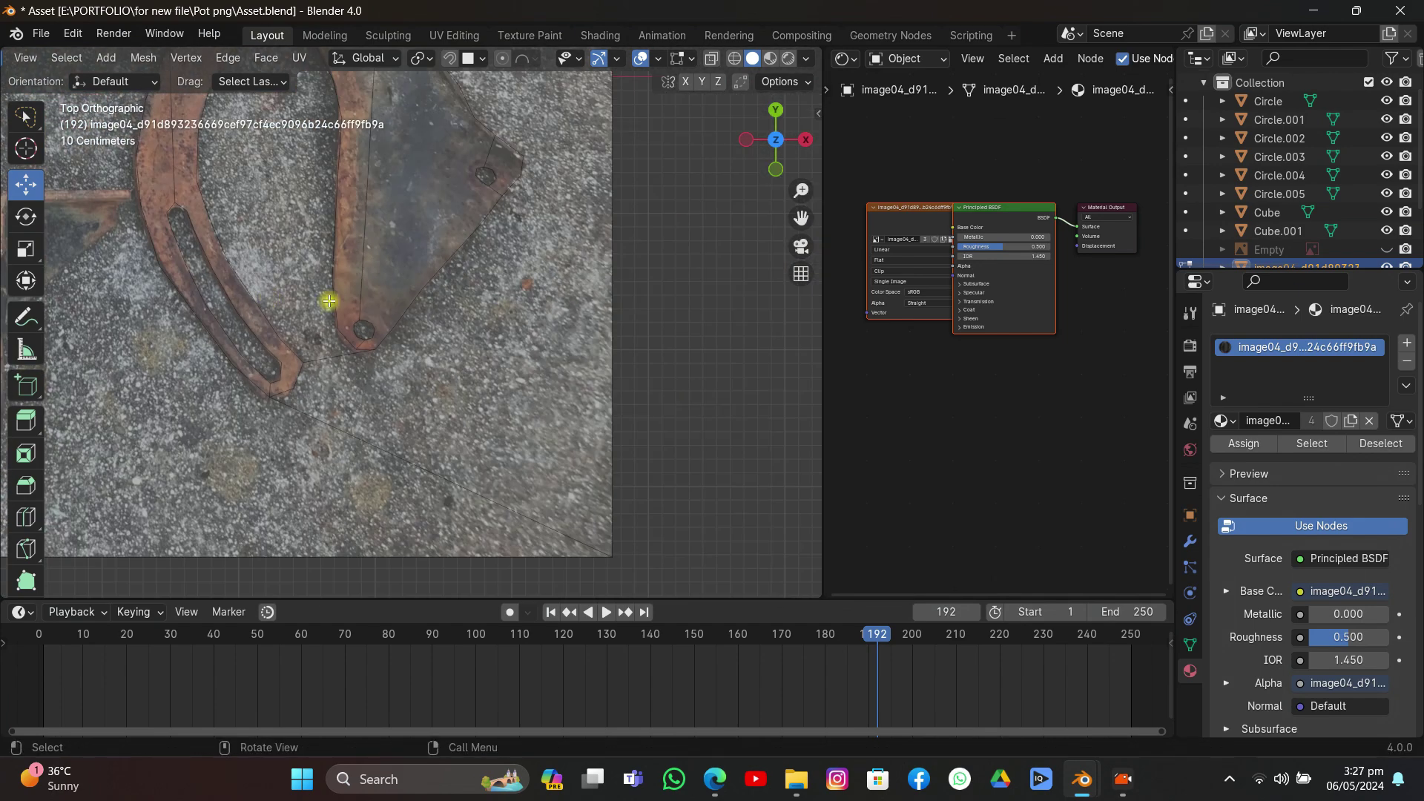
click(450, 340)
scroll(467, 260, down, 6)
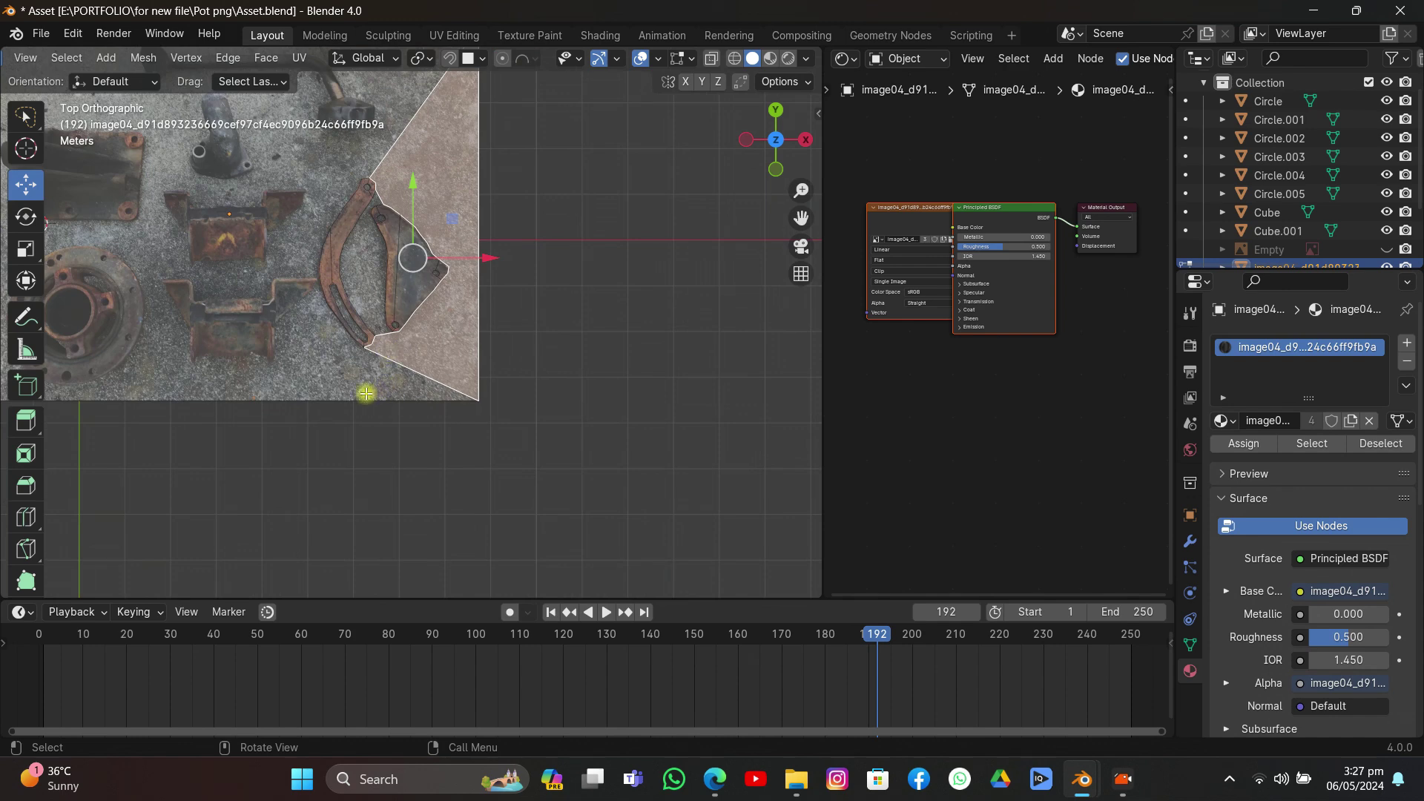
shift+click(362, 375)
key(x)
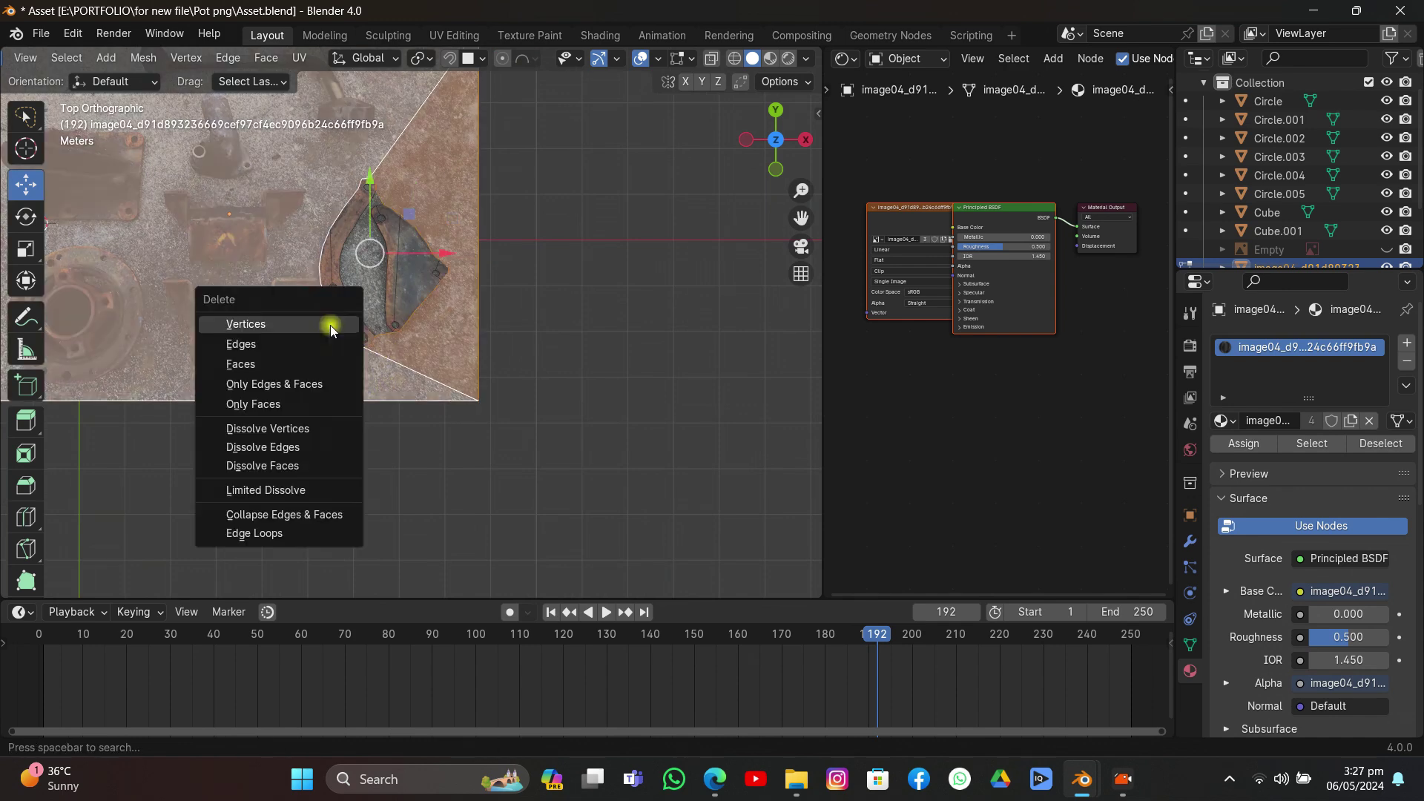
click(310, 366)
scroll(314, 355, up, 3)
click(317, 287)
key(x)
click(317, 288)
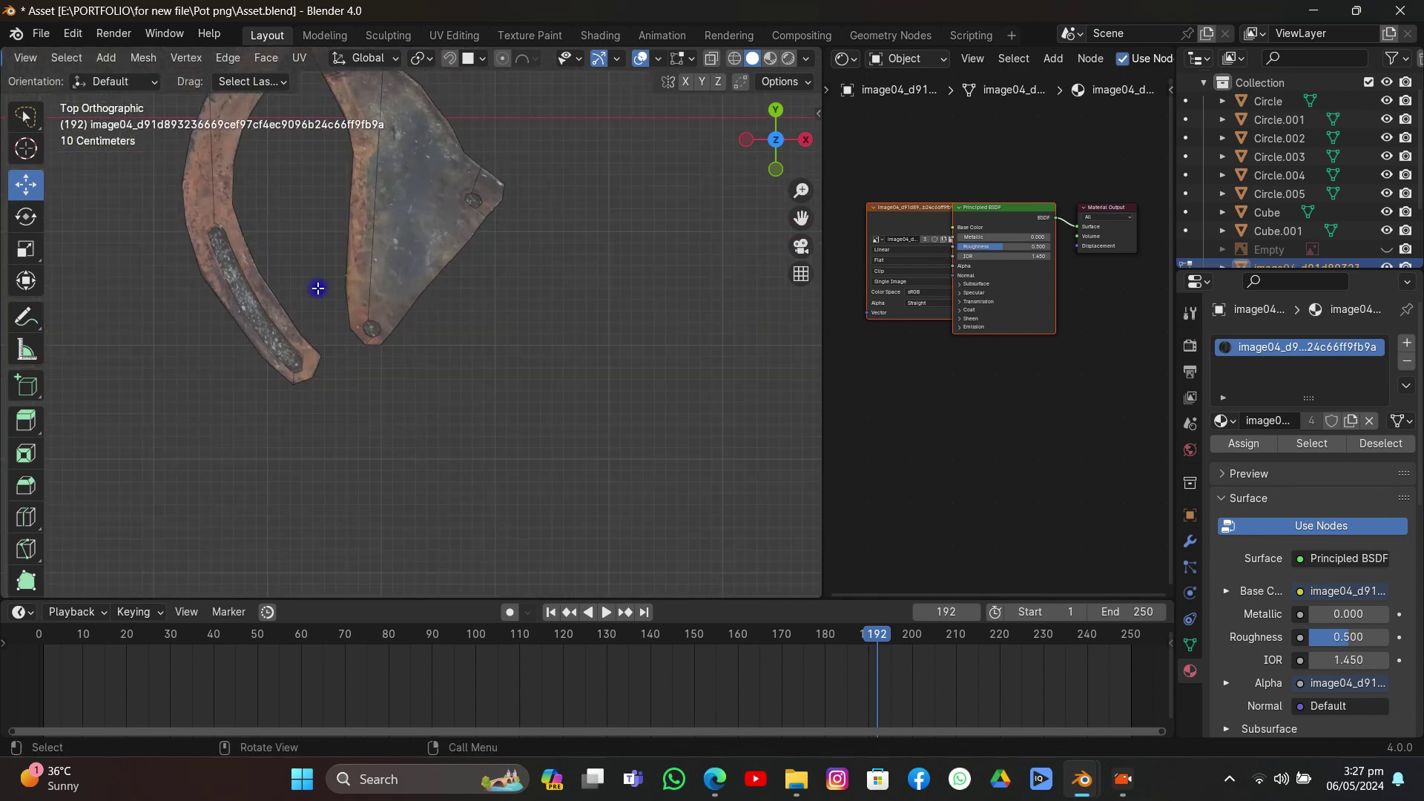
Step: Delete the faces filling the curved bracket's slot and hole and the triangular plate's three bolt holes
drag(792, 222, 390, 394)
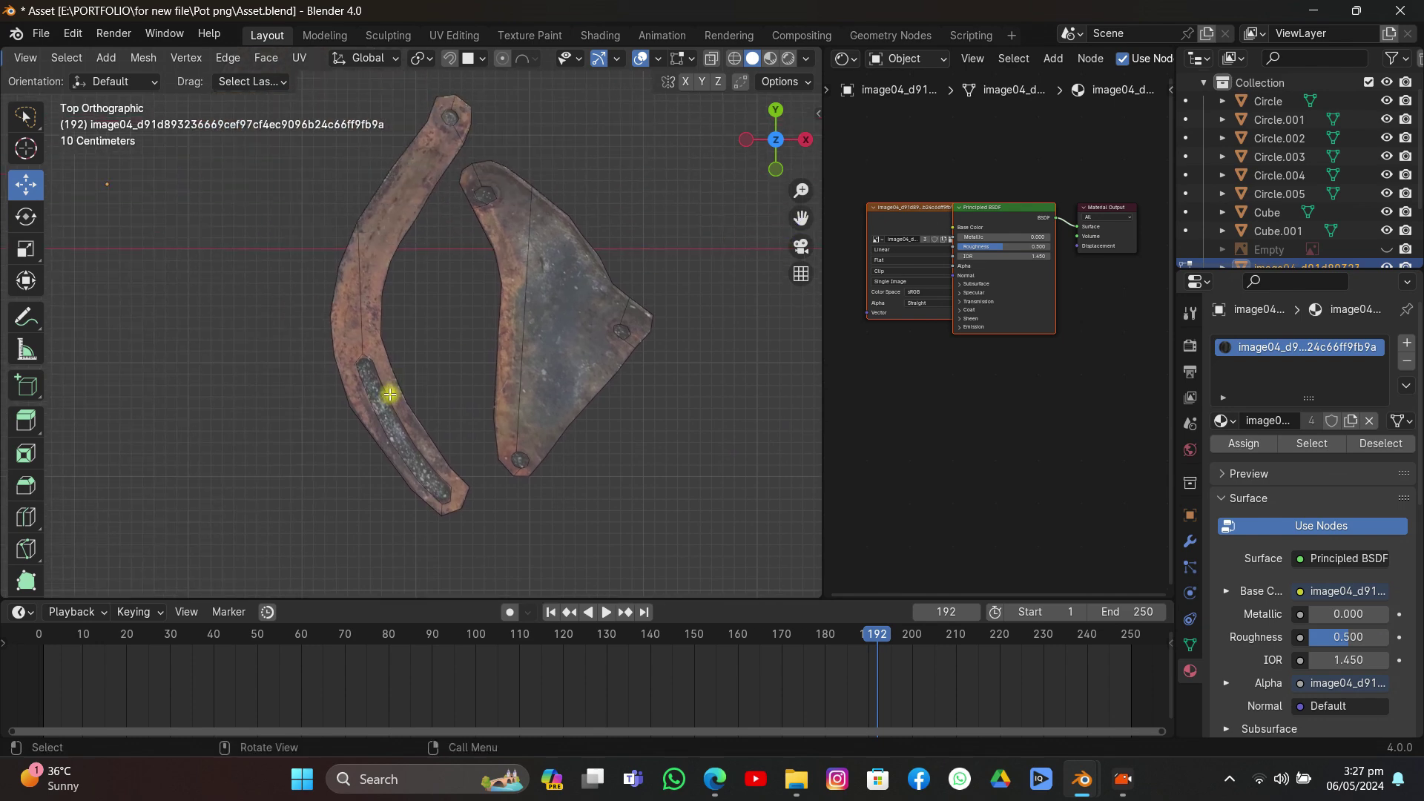
key(x)
click(379, 397)
click(454, 122)
key(x)
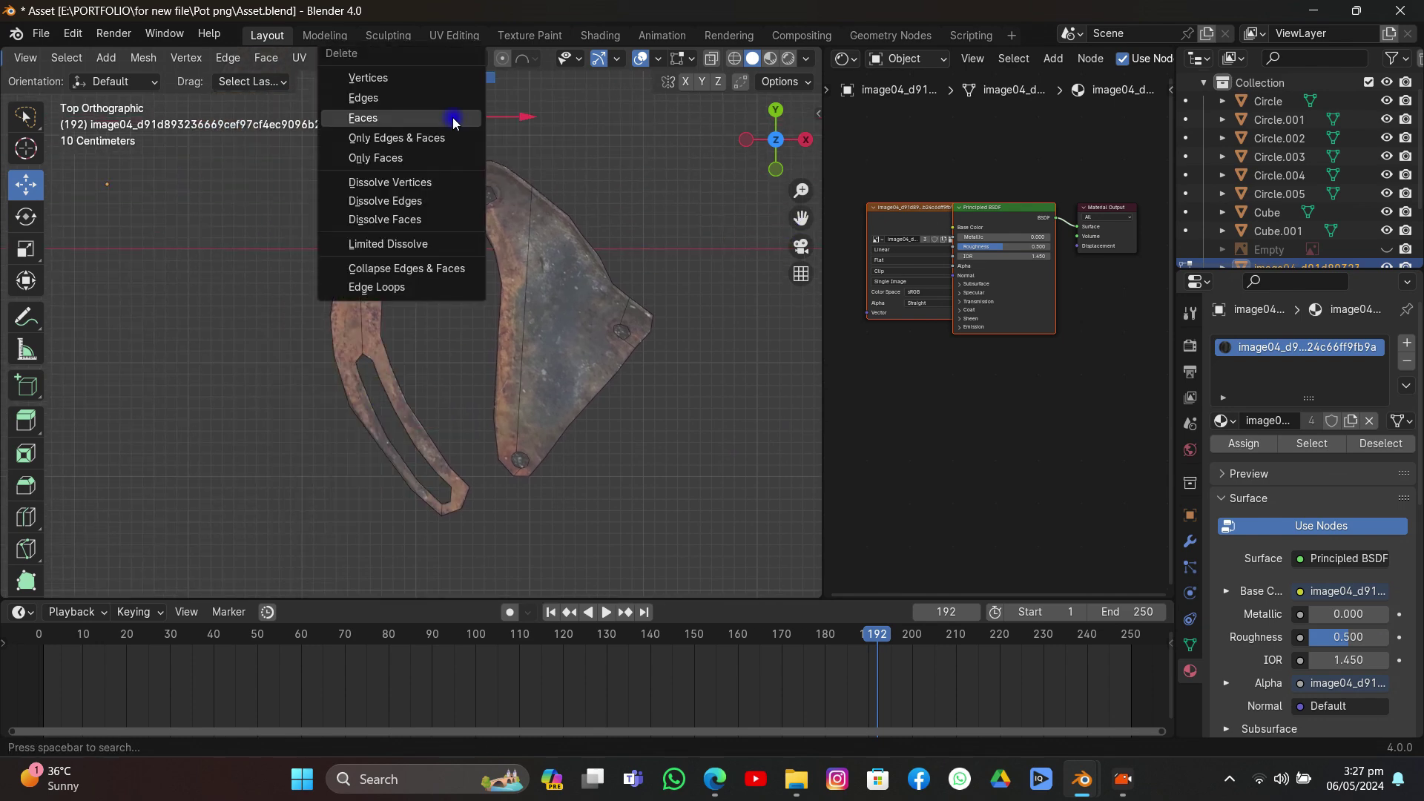
click(454, 118)
key(x)
click(481, 192)
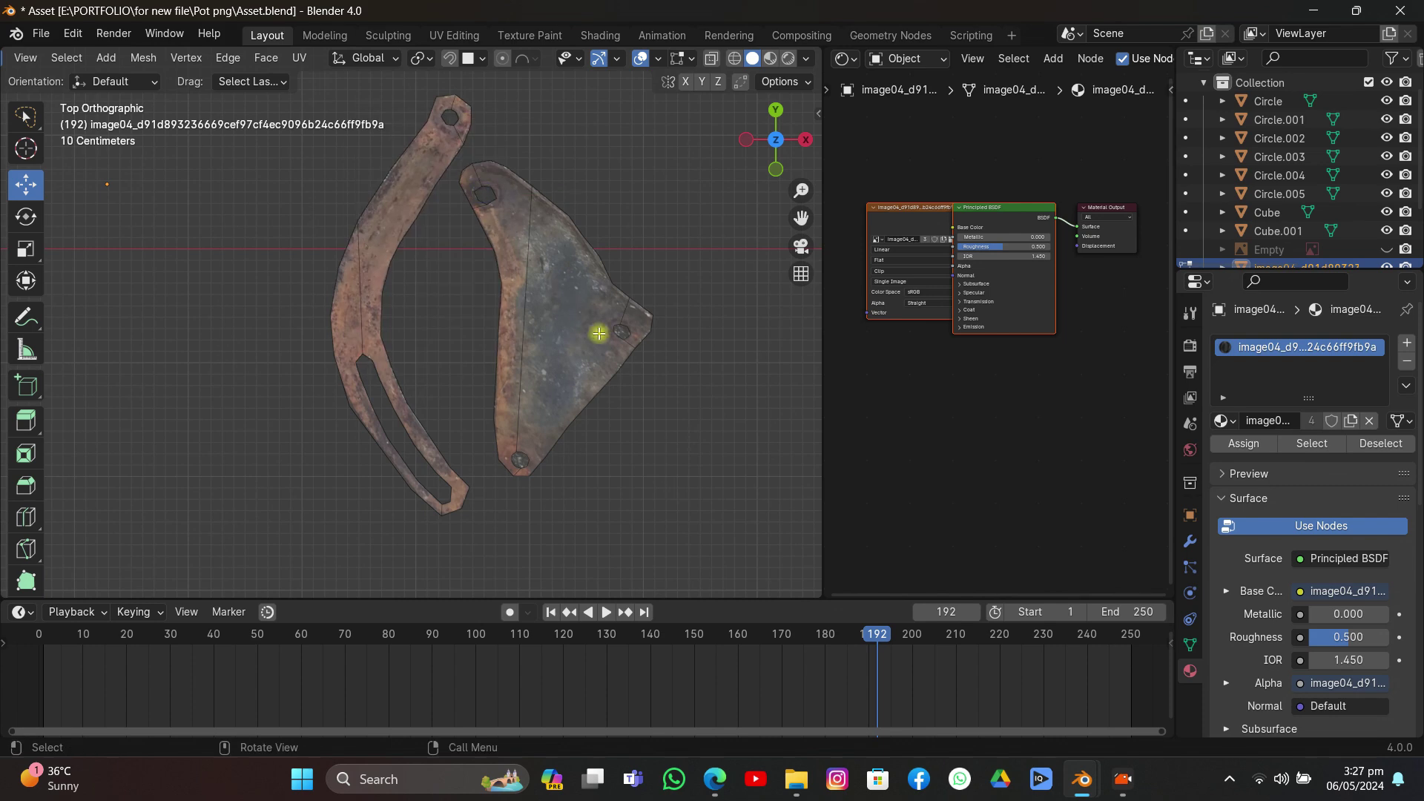
key(x)
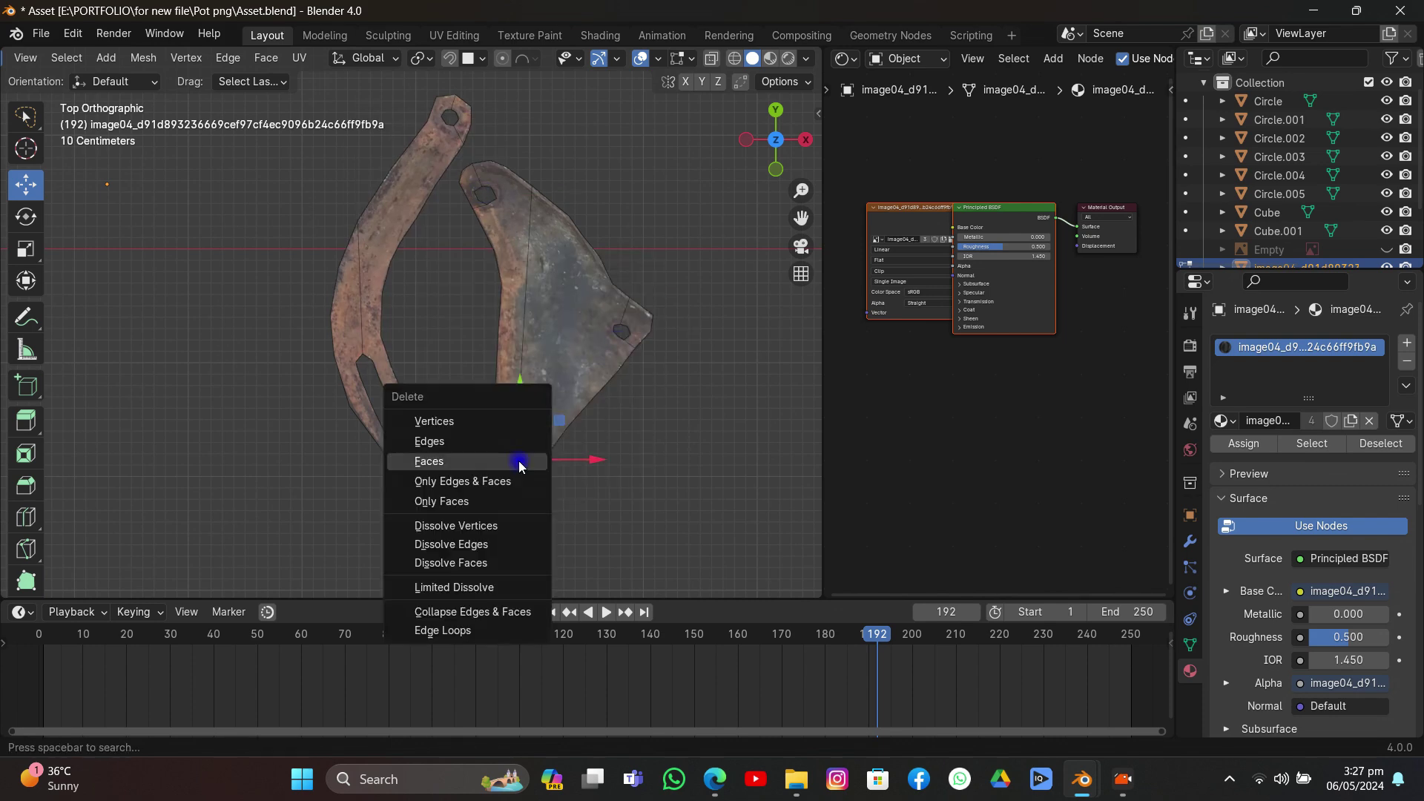
click(519, 464)
Step: Select all faces of the triangular plate, separate them into their own object and return to Object Mode
middle_drag(527, 417, 497, 344)
scroll(497, 344, up, 4)
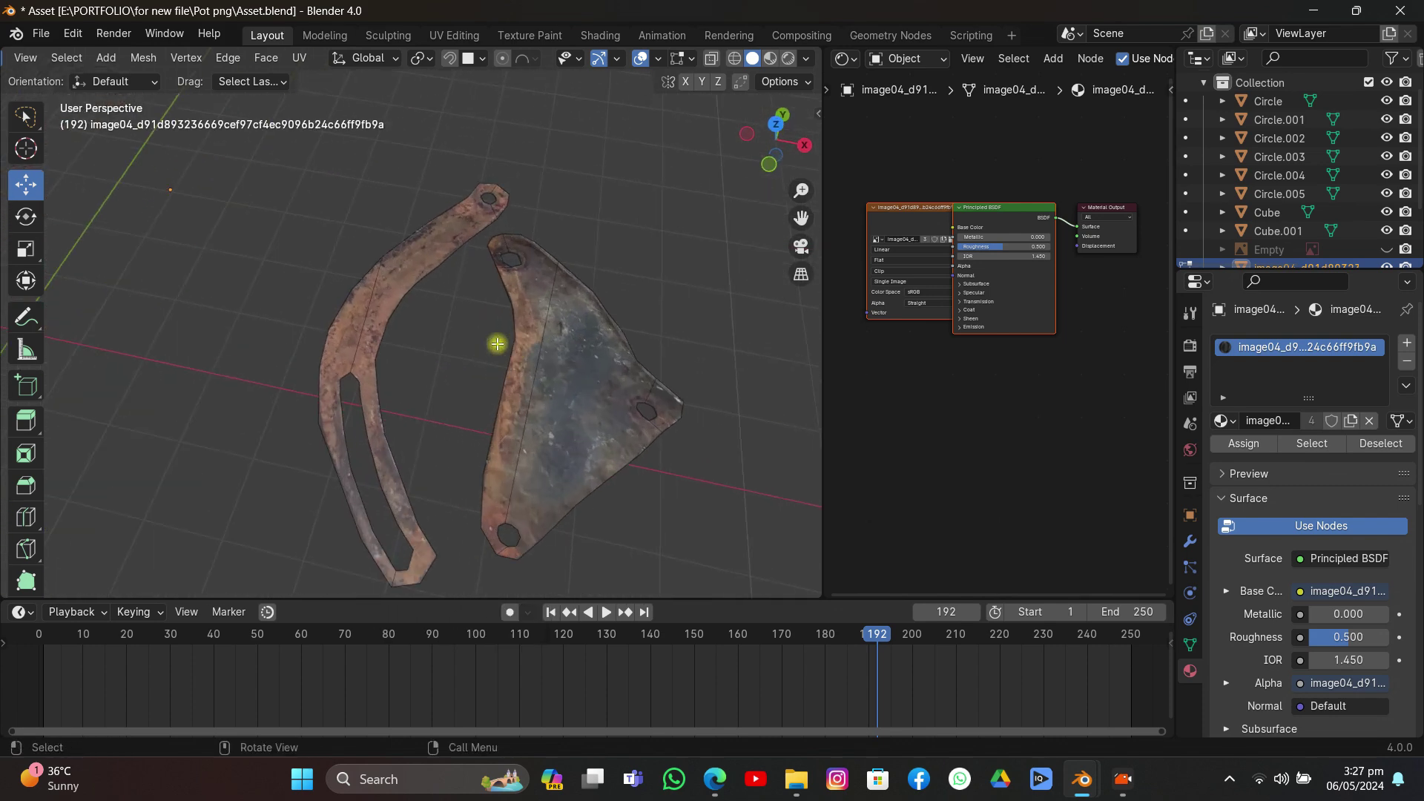
click(774, 125)
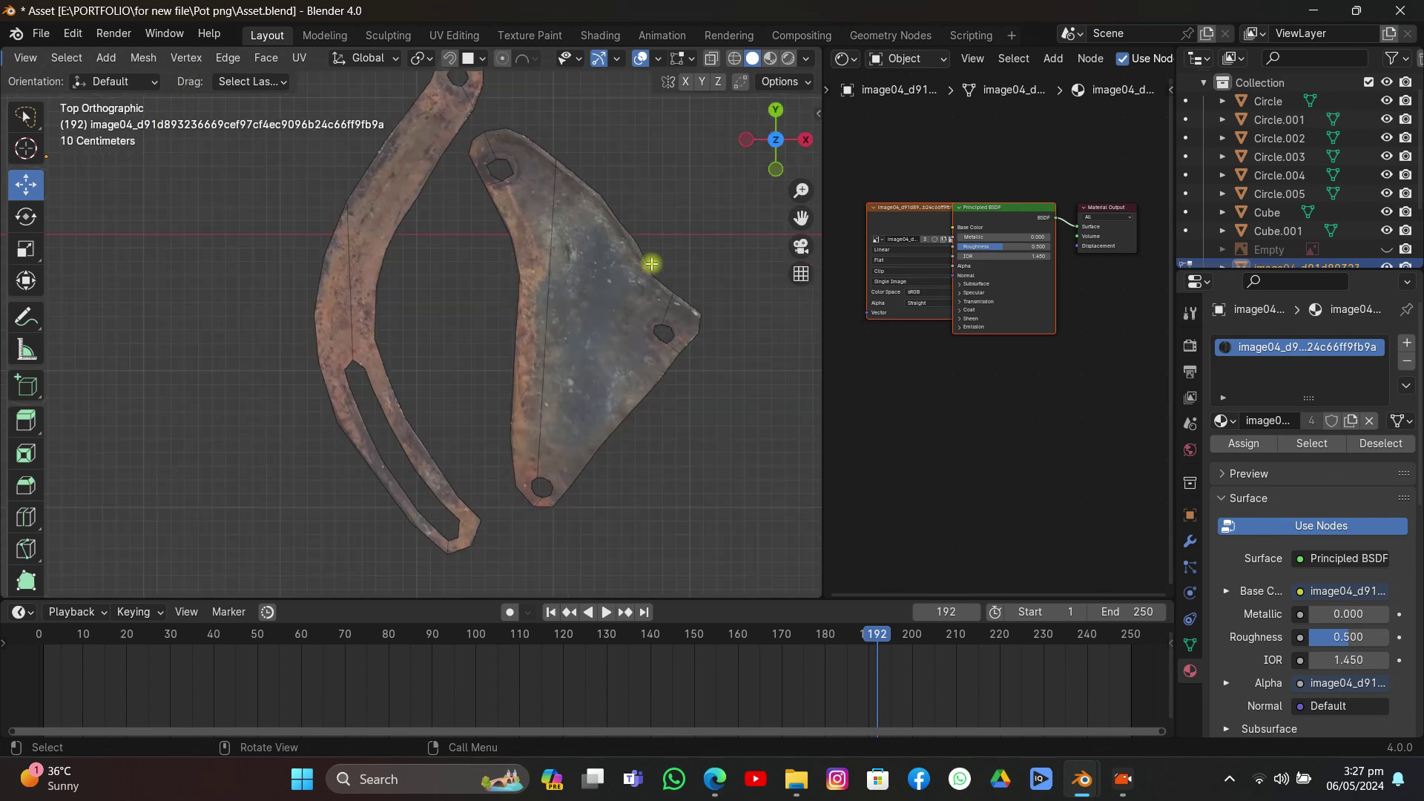
key(c)
drag(626, 273, 526, 183)
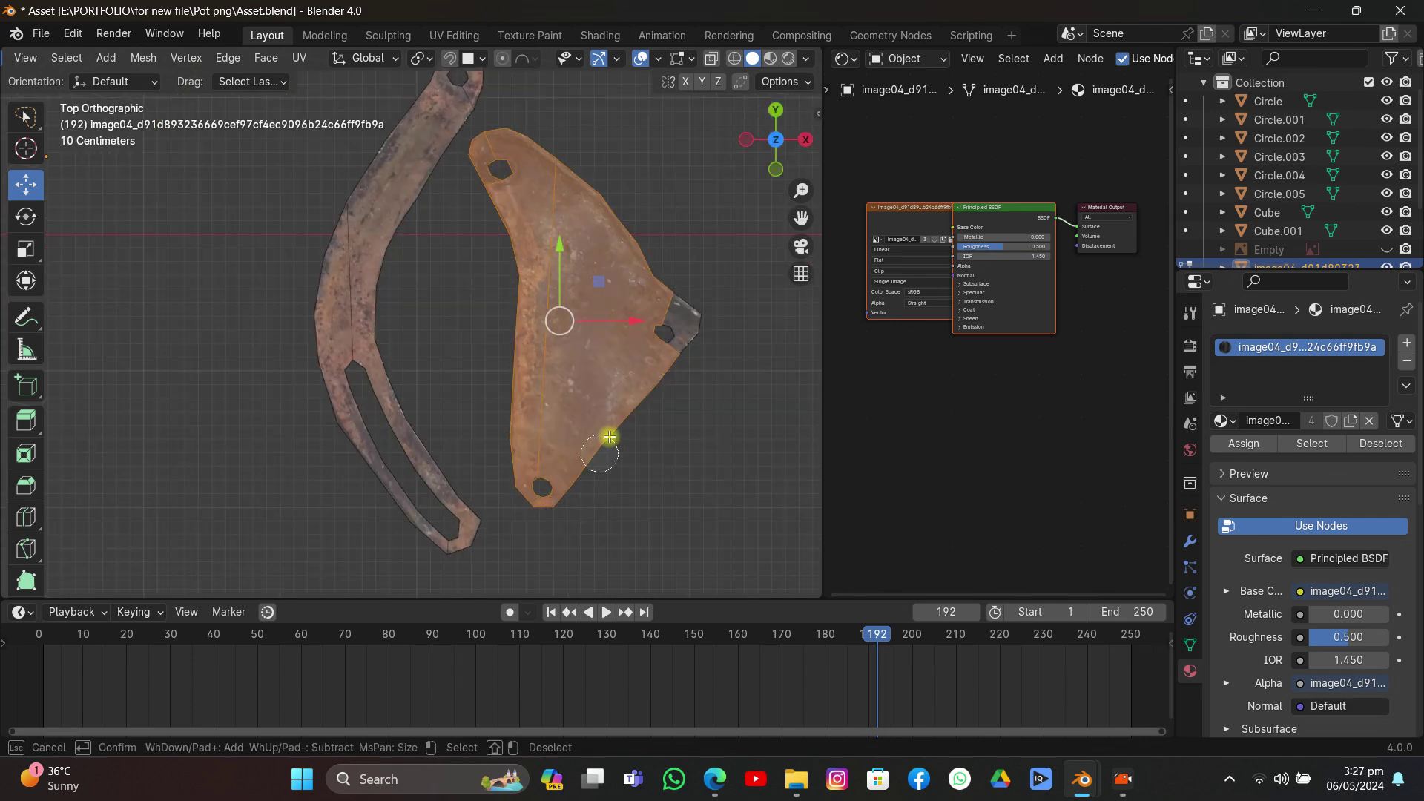
key(p)
click(610, 341)
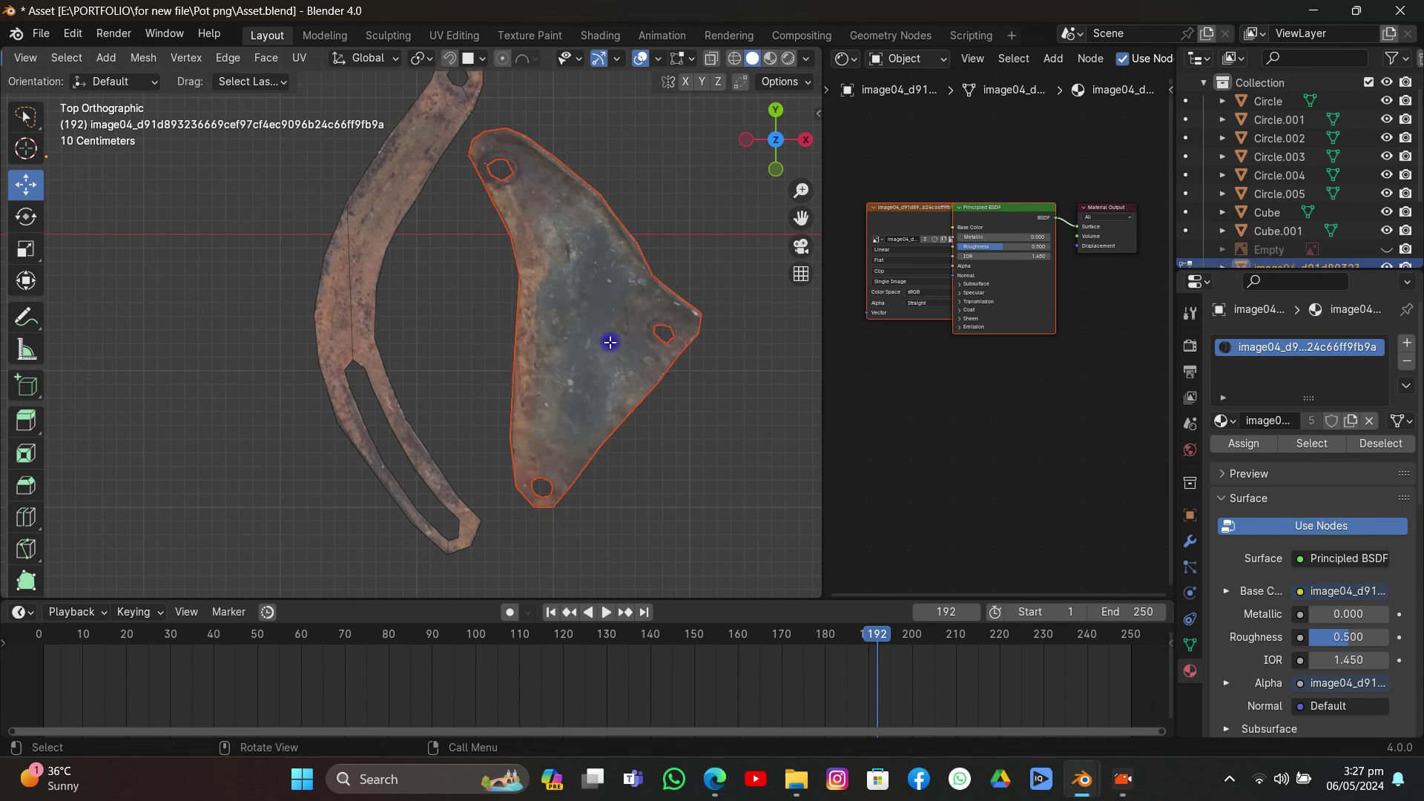
key(Tab)
Step: Set the origins of the curved bracket and the triangular plate to Center of Mass (Surface)
click(387, 294)
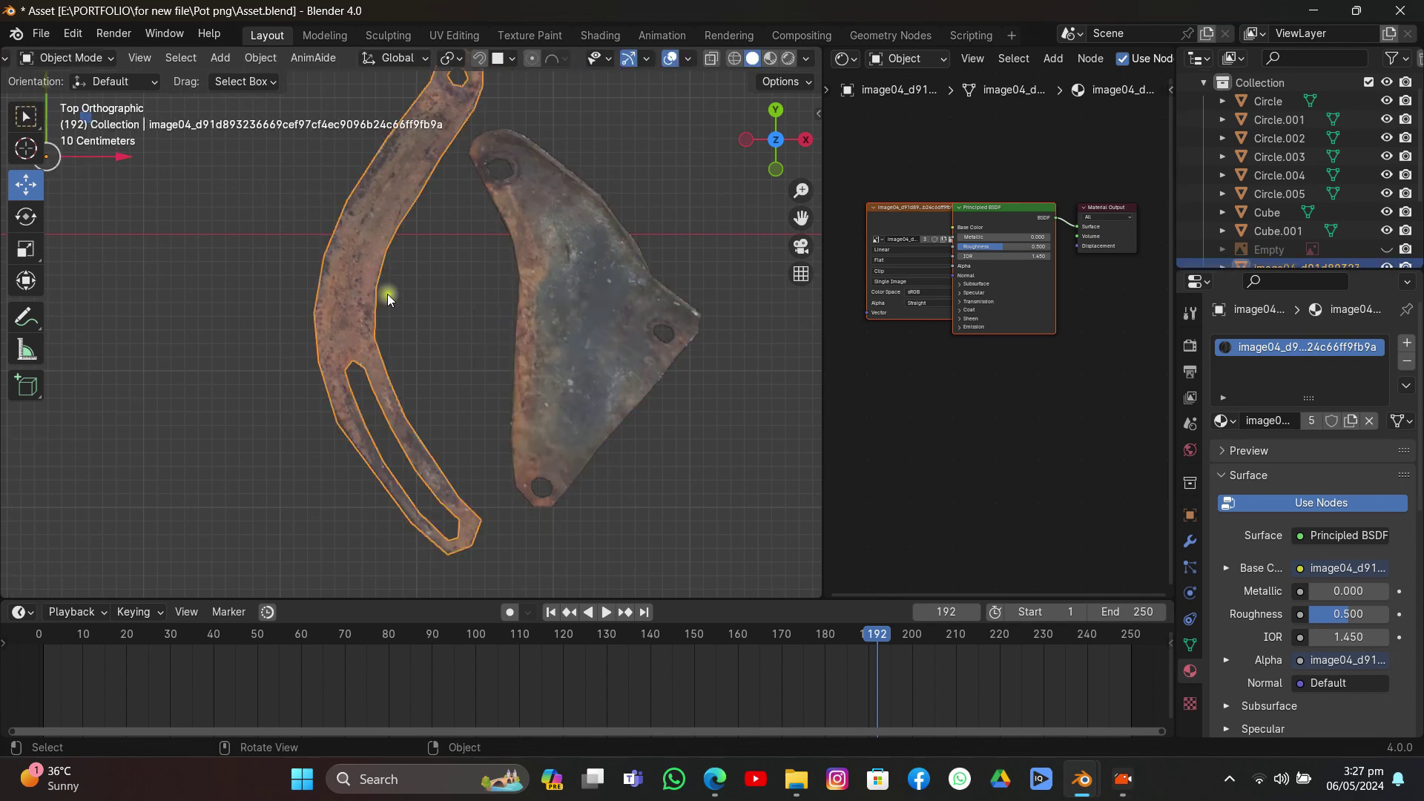
shift+click(590, 296)
right_click(591, 297)
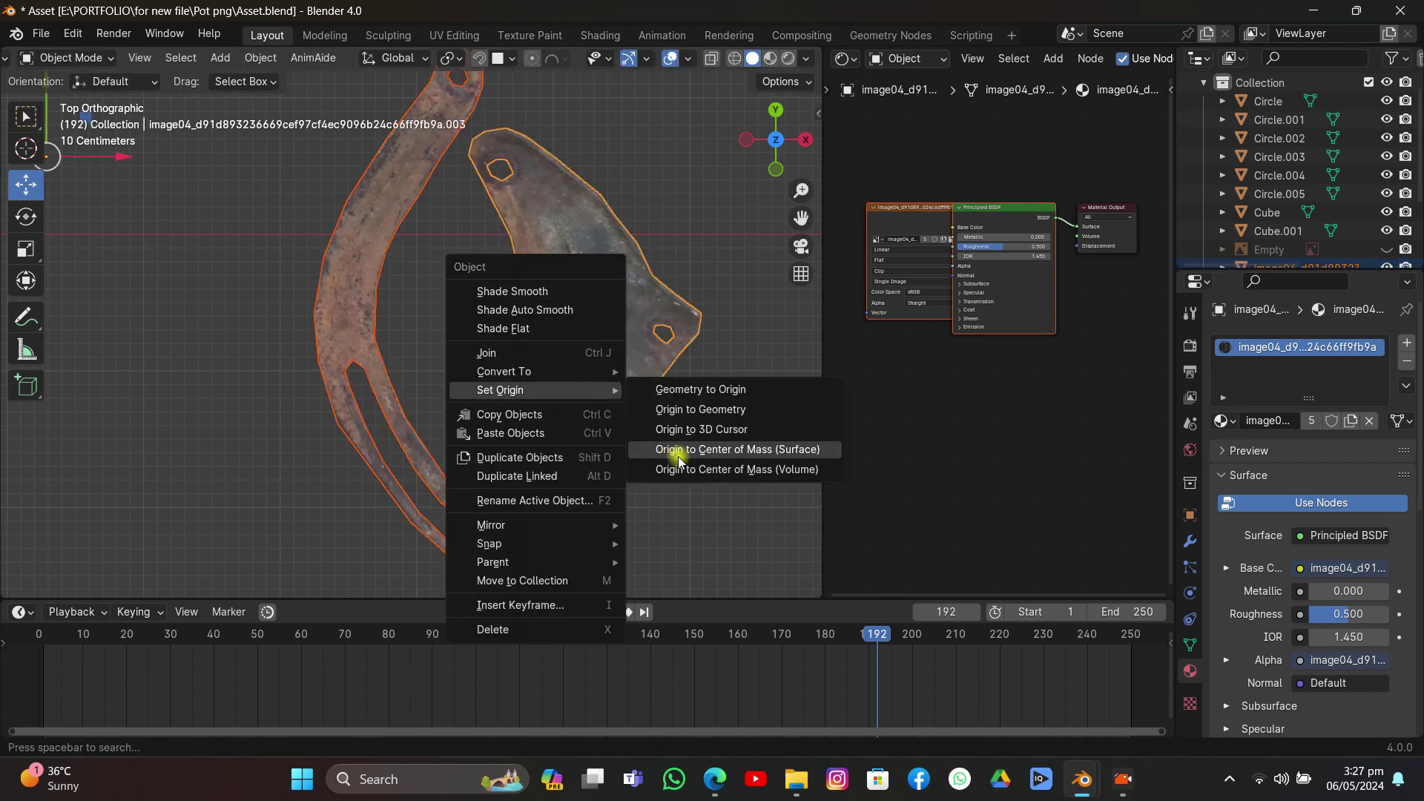
click(661, 451)
Step: Duplicate all faces of the triangular plate in Edit Mode and offset the copy downward along the Z axis
middle_drag(661, 399, 628, 320)
key(Tab)
key(Tab)
key(Tab)
key(a)
key(g)
key(z)
click(607, 347)
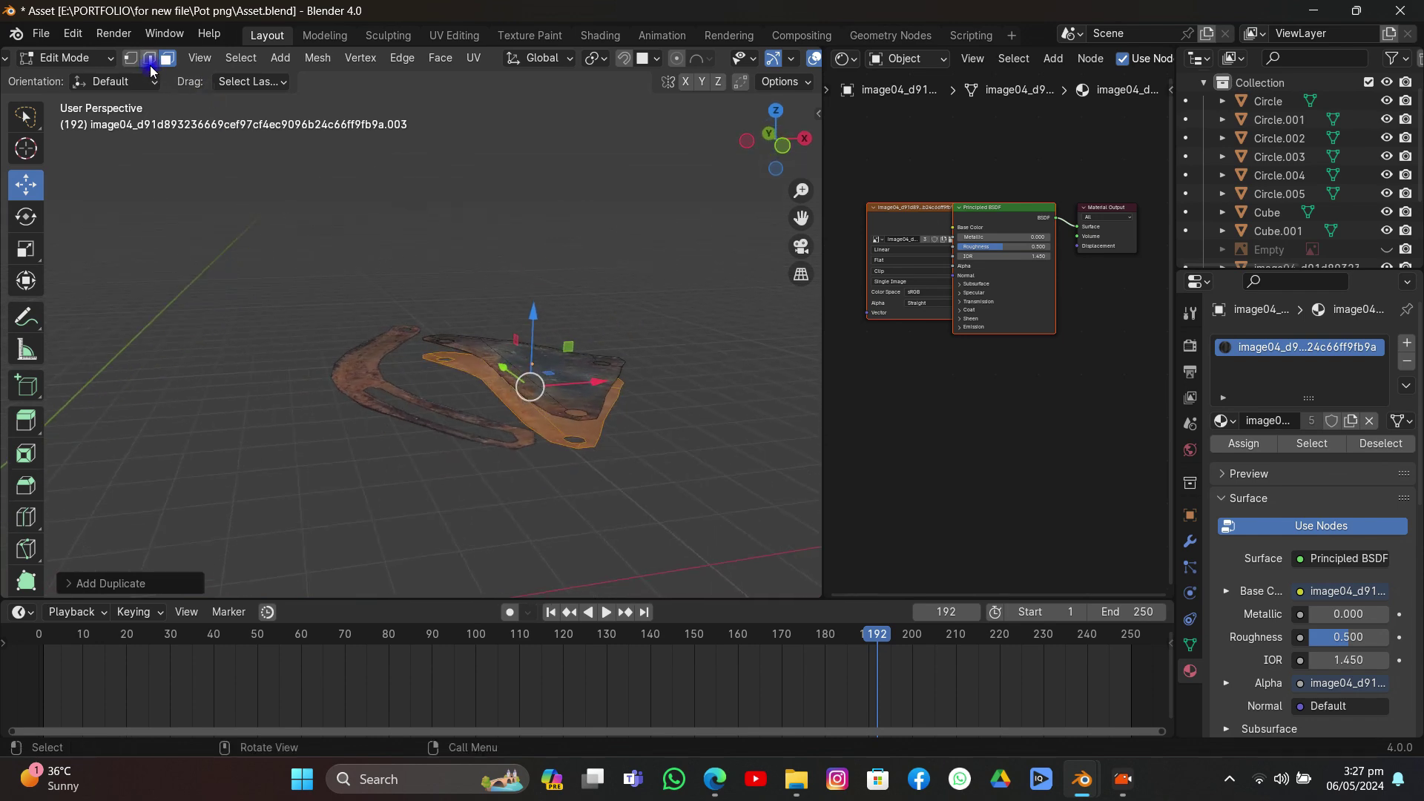
Step: Select the outer boundary edges of the upper and lower triangular plate faces and connect them with Bridge Edge Loops
click(150, 61)
middle_drag(490, 338, 502, 422)
scroll(512, 415, up, 3)
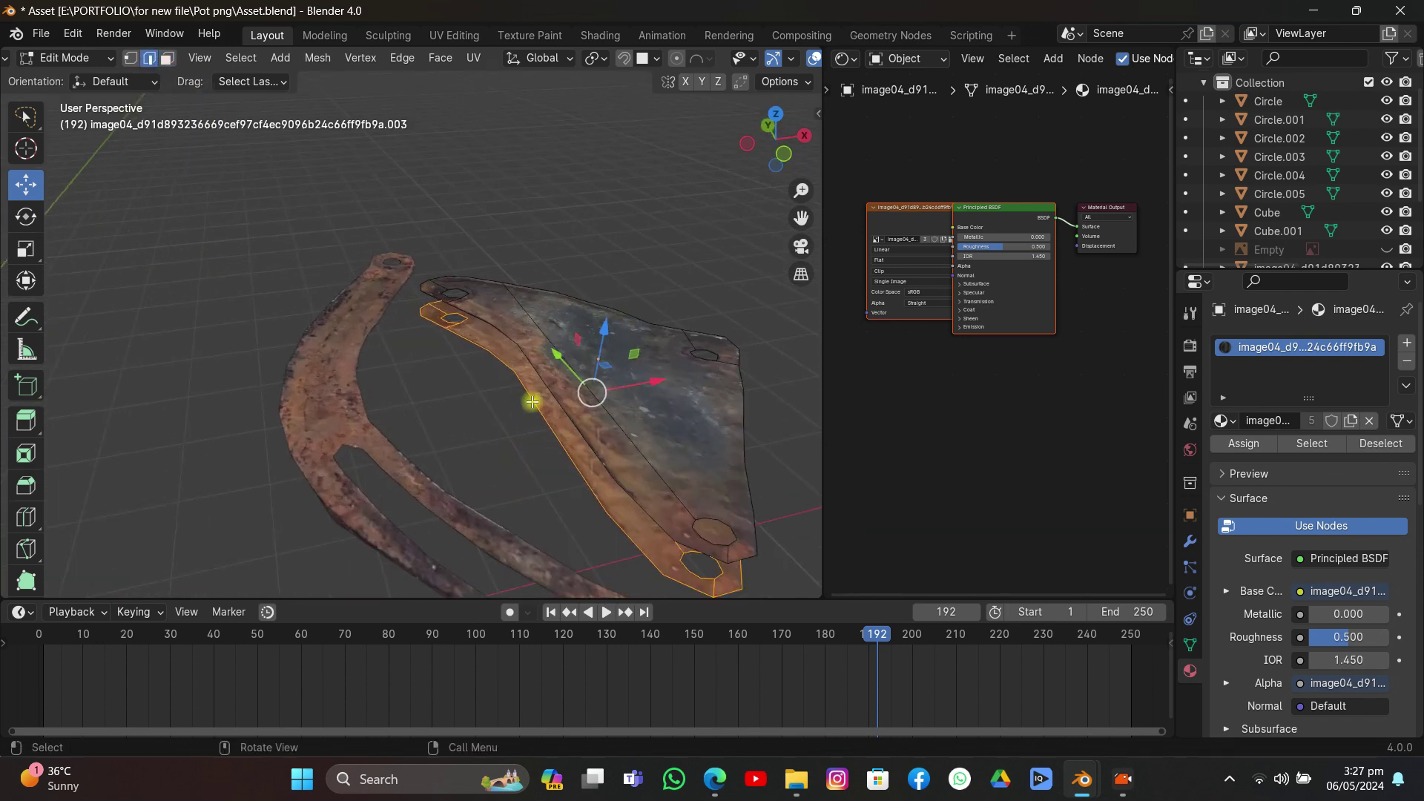
click(542, 366)
ctrl+click(485, 283)
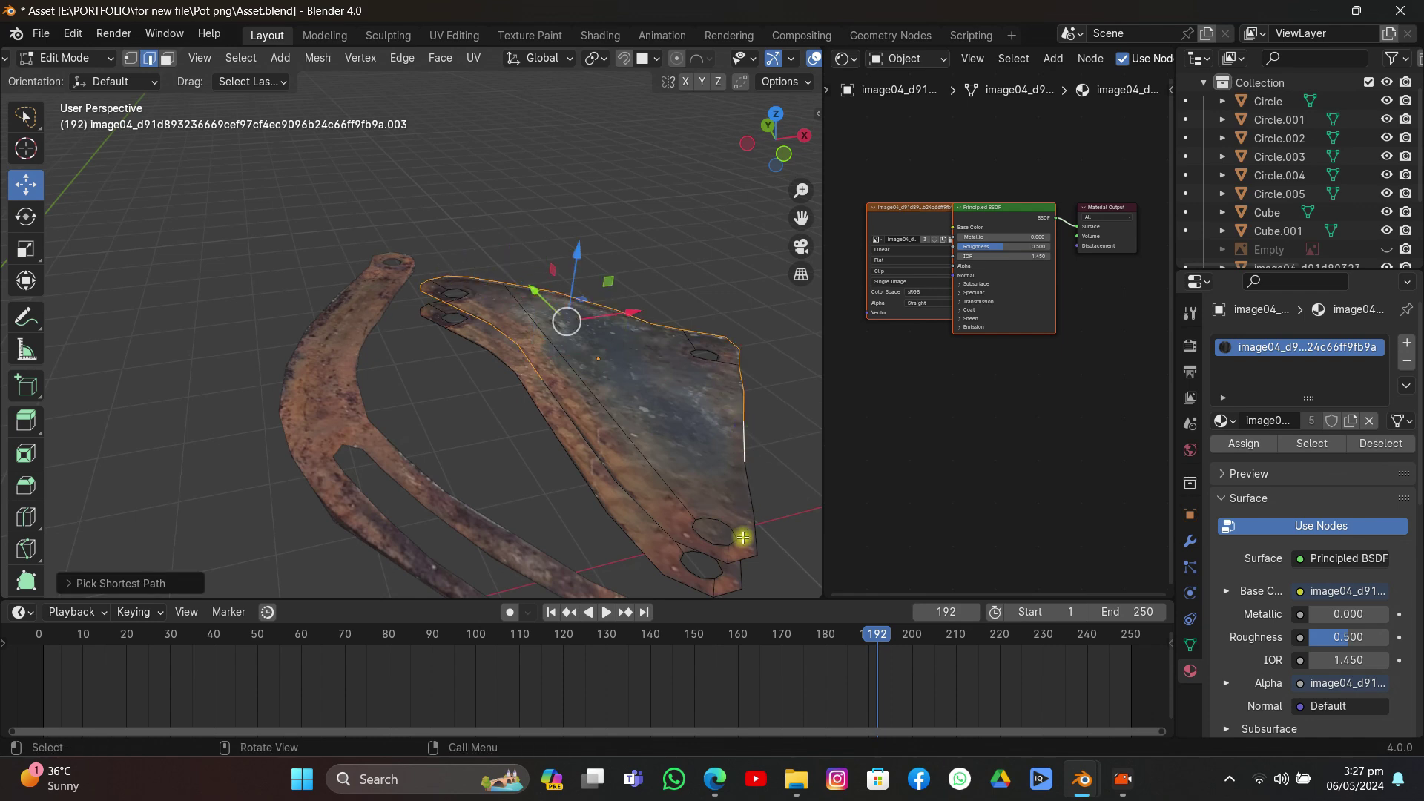
ctrl+click(545, 383)
middle_drag(544, 383, 571, 427)
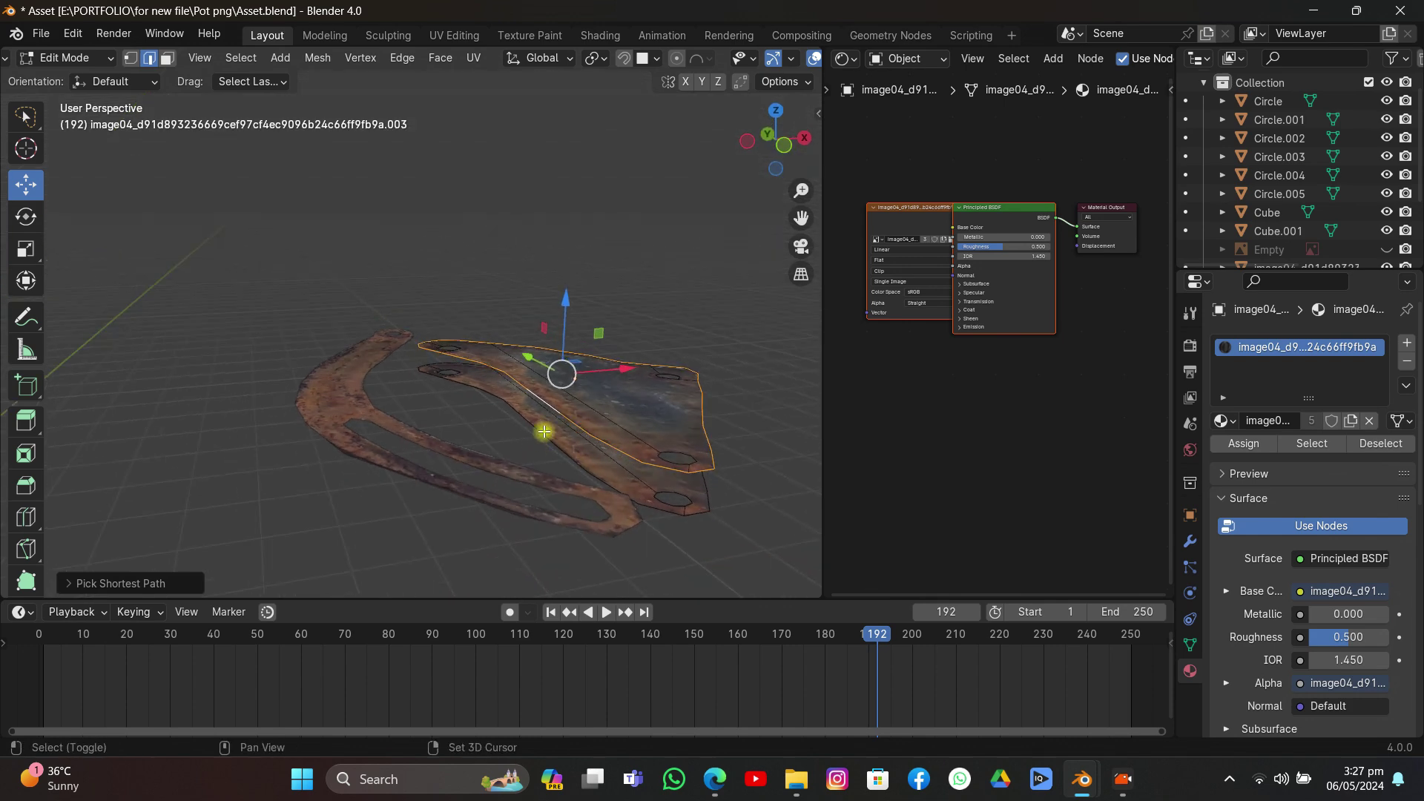
shift+click(544, 431)
ctrl+click(714, 524)
middle_drag(715, 477, 292, 420)
scroll(566, 513, down, 3)
scroll(287, 413, up, 2)
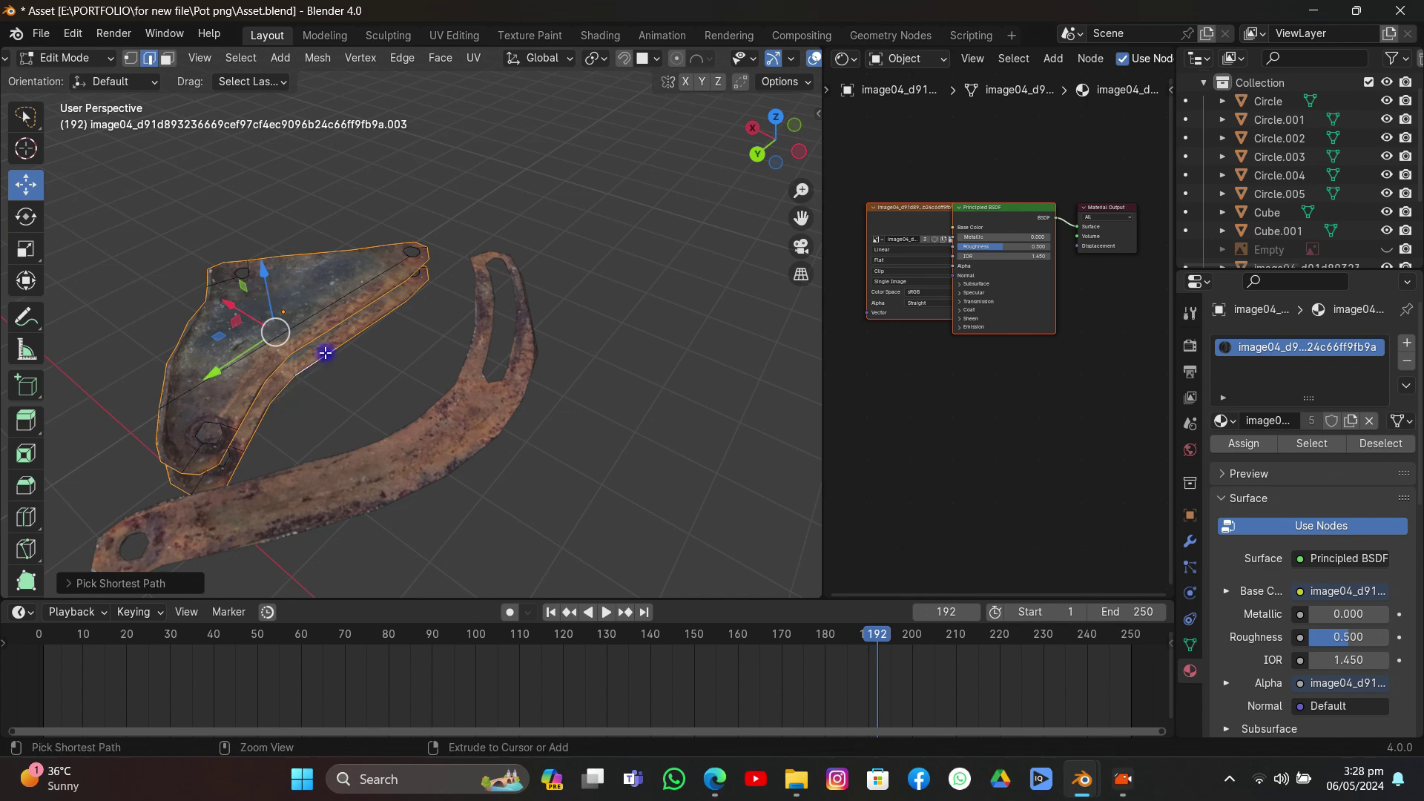
click(404, 57)
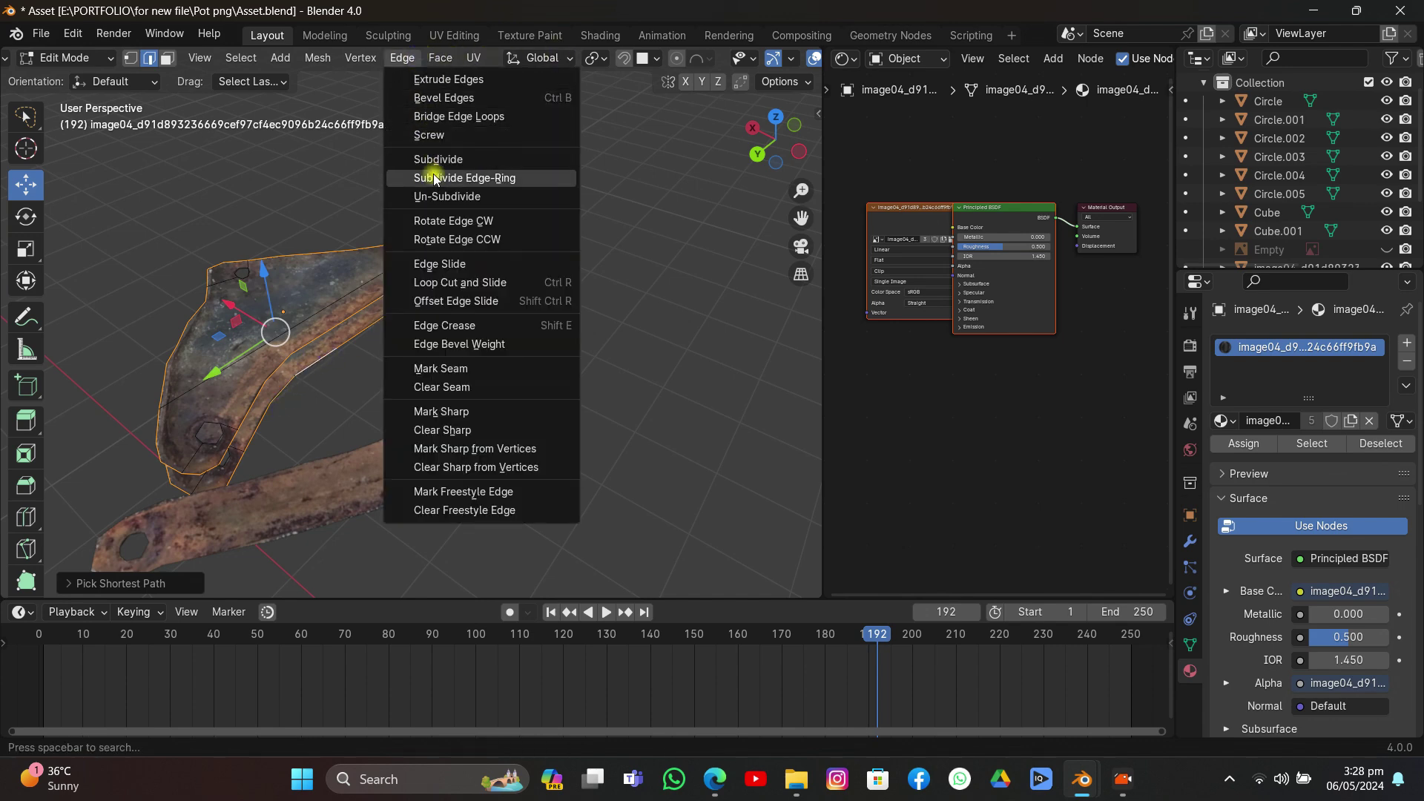
click(458, 117)
Step: Select the loop of side faces around the triangular plate and unwrap it with Cube Projection
middle_drag(398, 215, 549, 441)
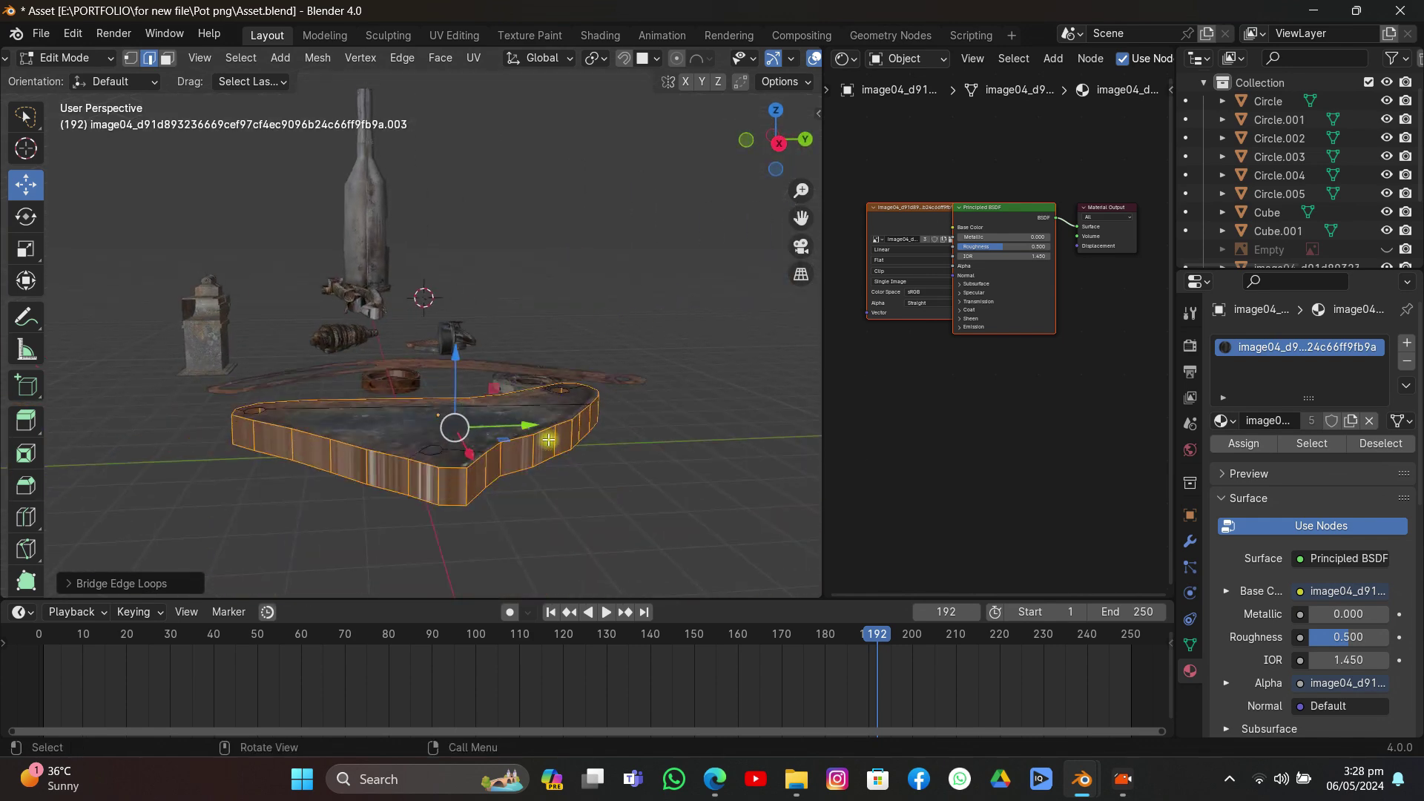
click(169, 59)
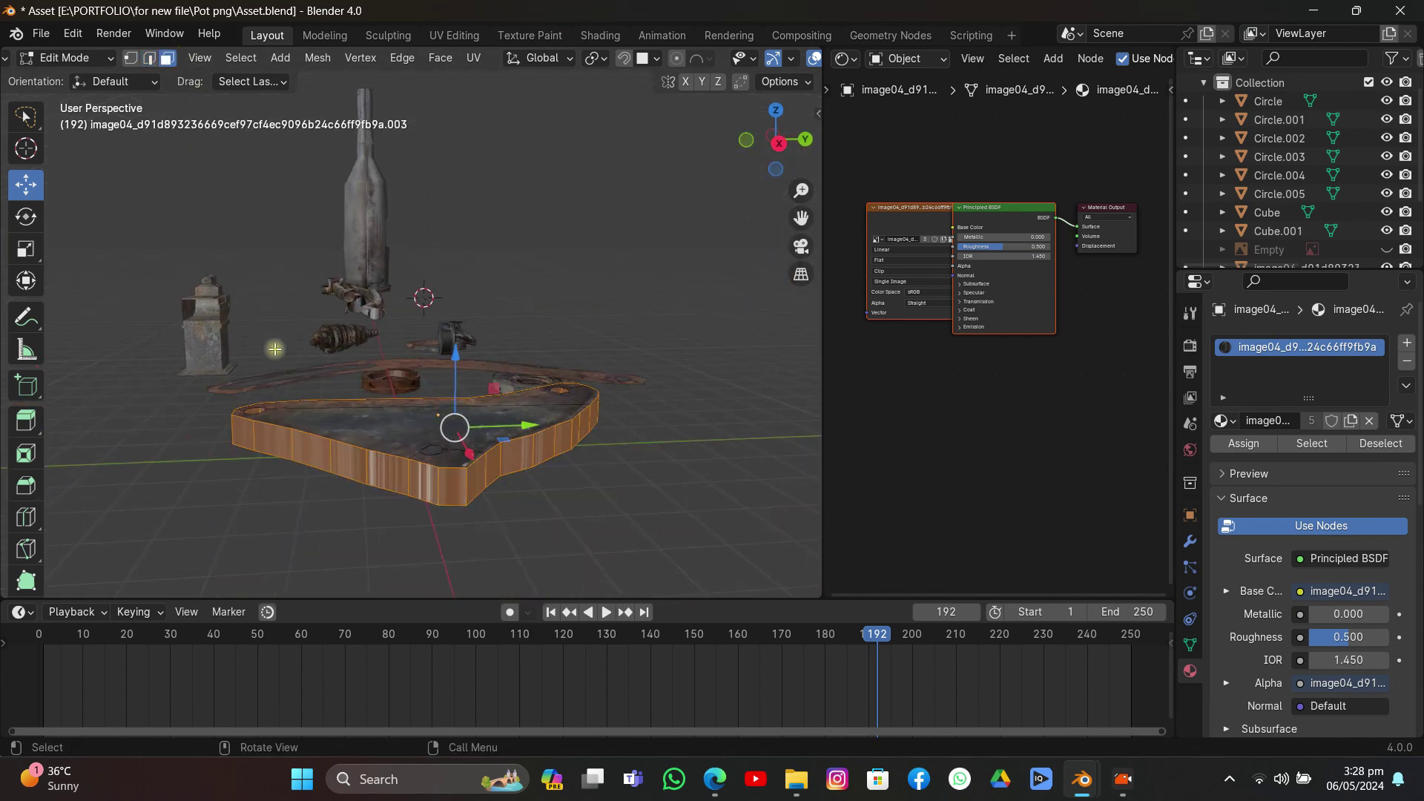
click(312, 449)
alt+click(455, 491)
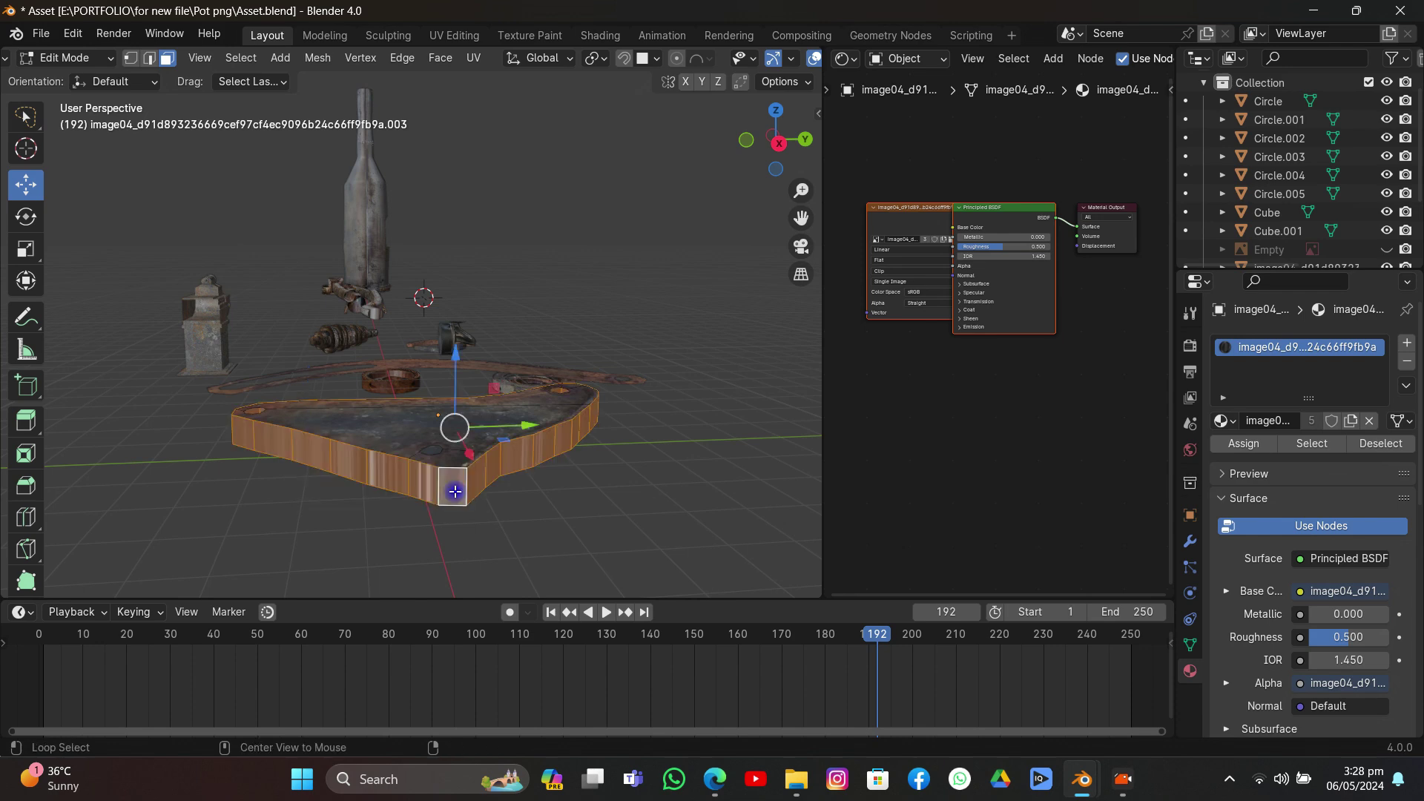
key(u)
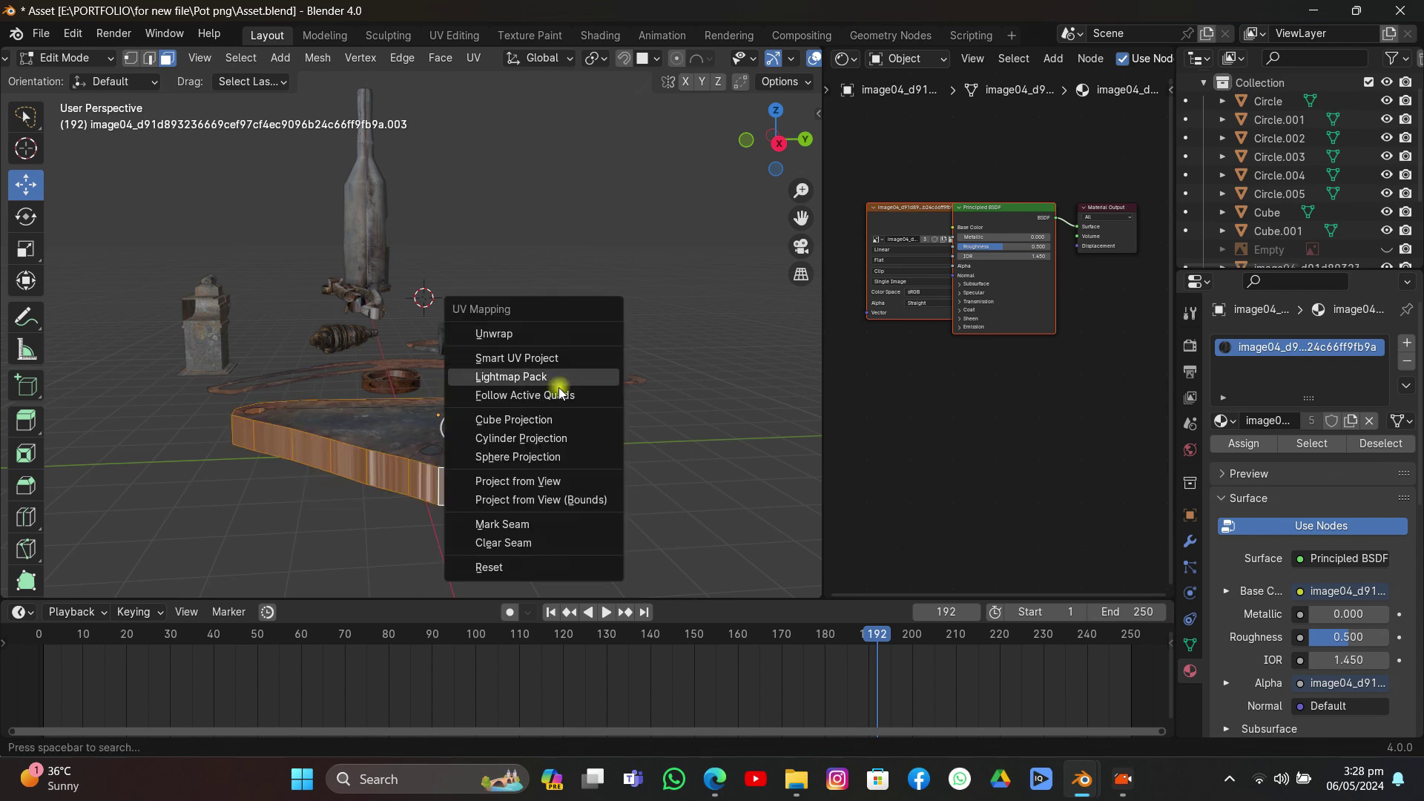
click(544, 413)
Step: Change the Shader Editor to the UV Editor and open the image04_d91d893236669cef97cf4ec9096b24c66ff9fb9a.jpeg photo there
click(853, 62)
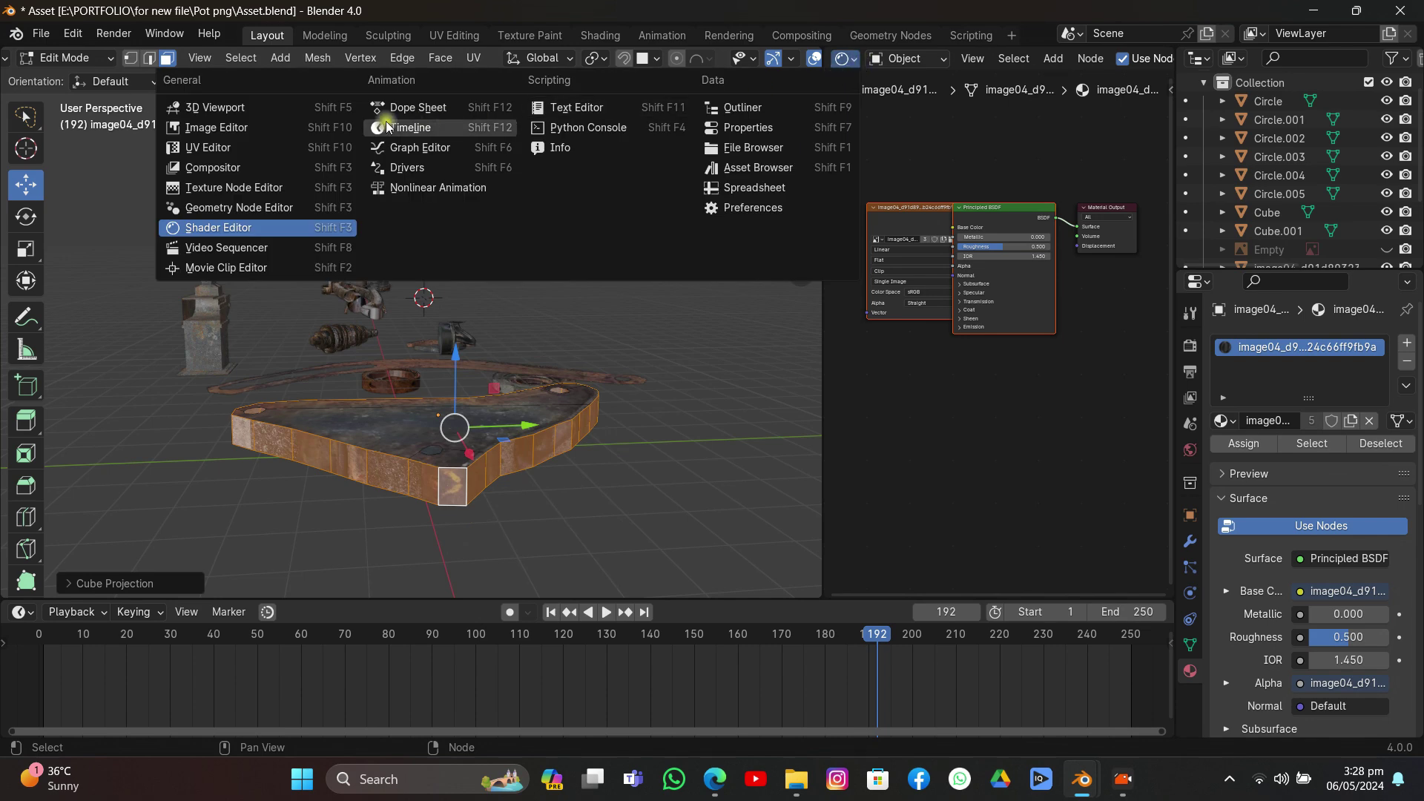
click(258, 145)
scroll(976, 279, down, 3)
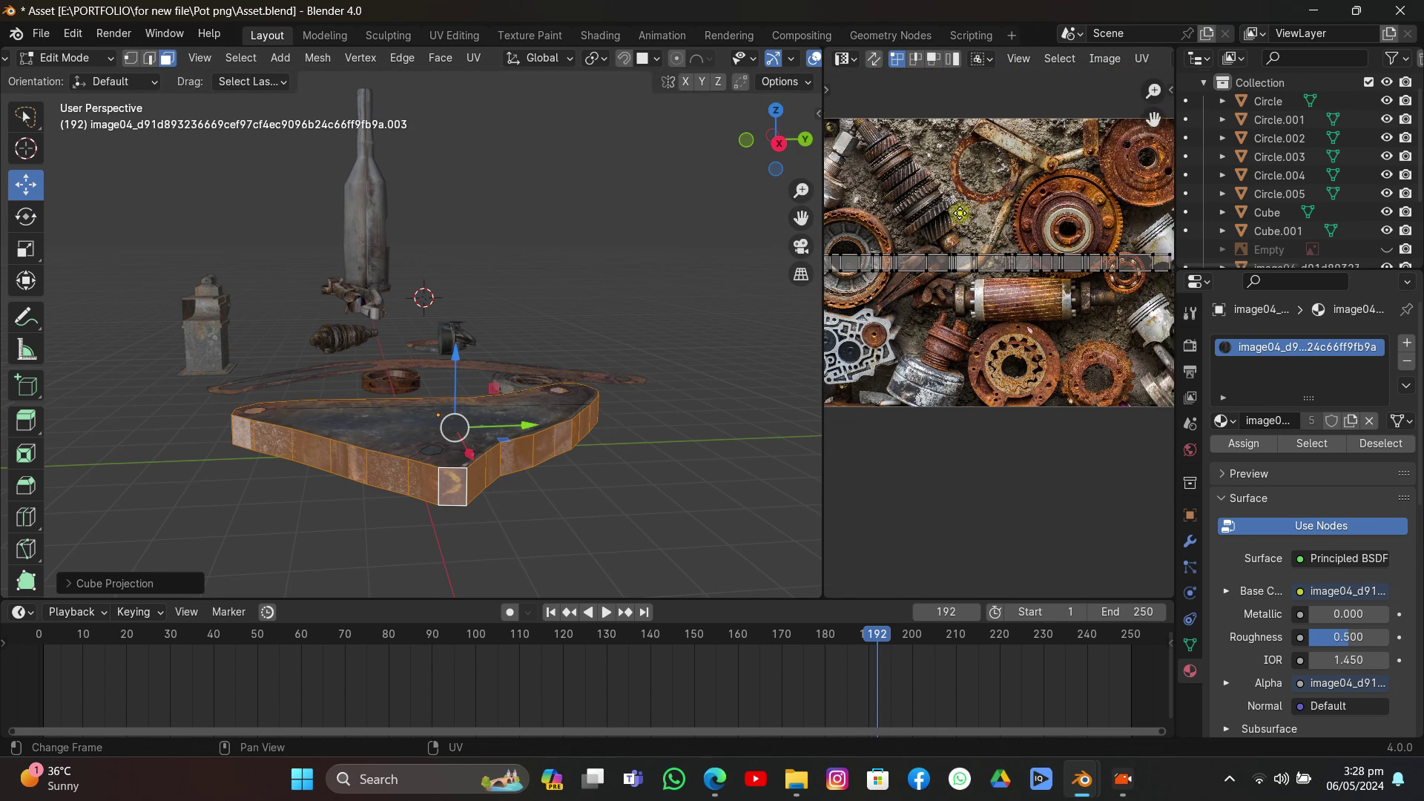
scroll(1056, 53, down, 3)
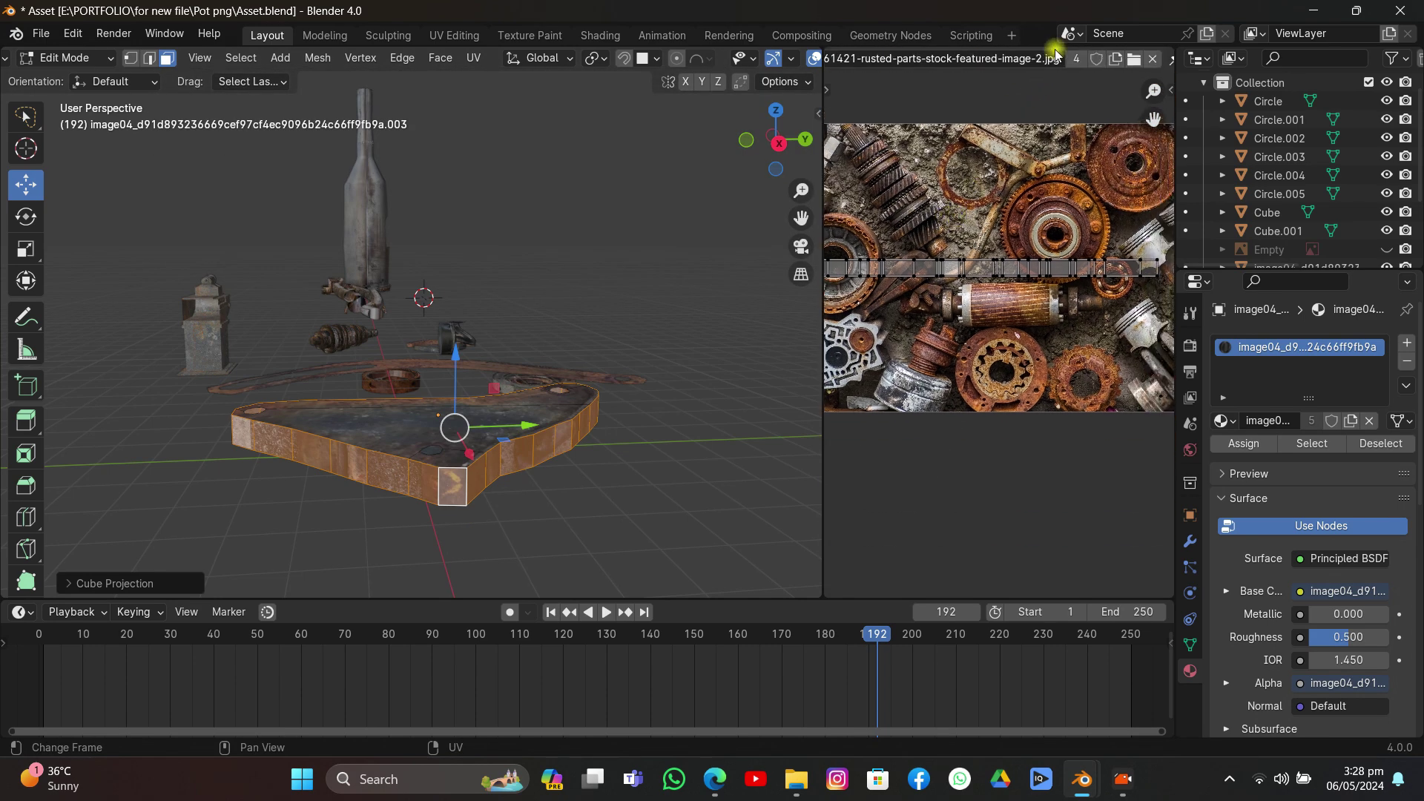
click(1135, 60)
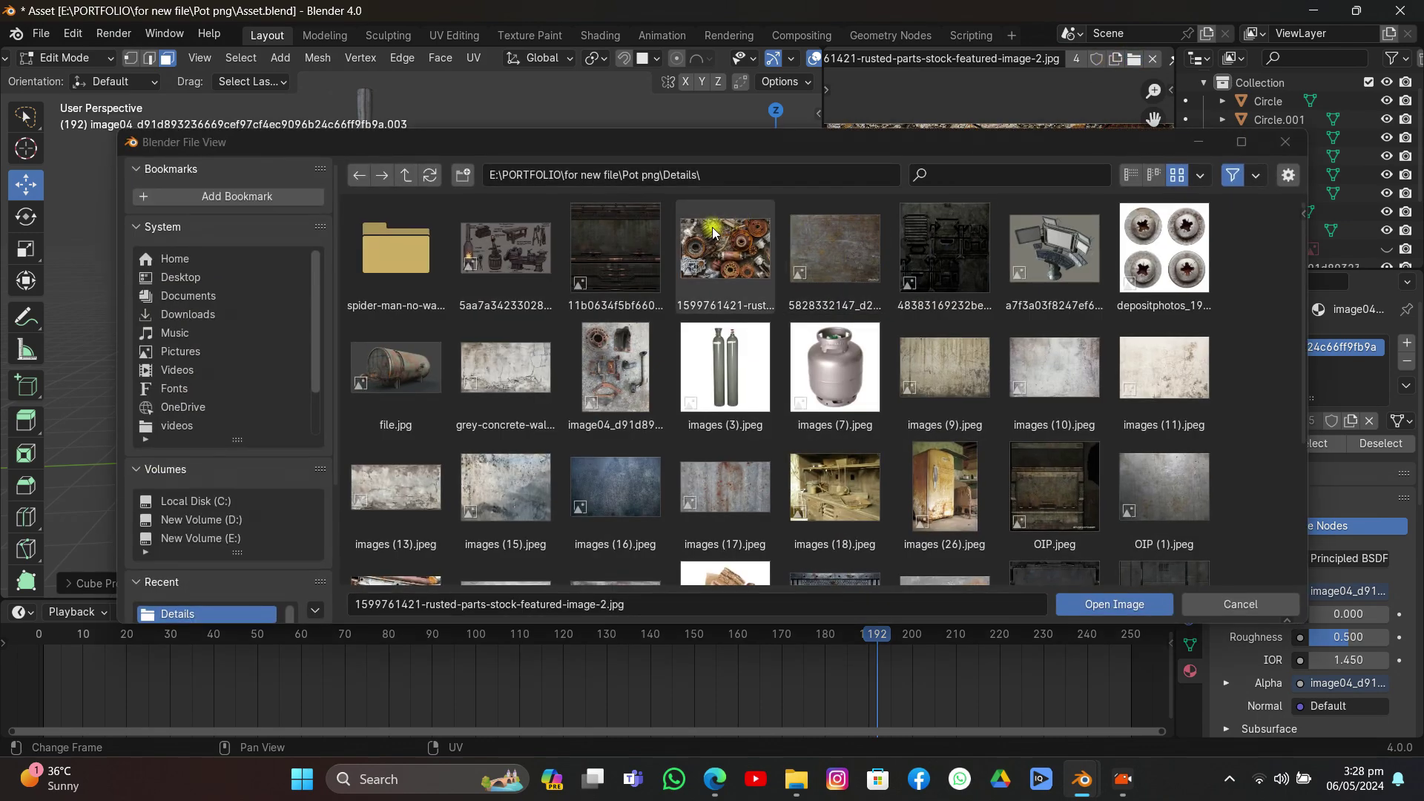
double_click(627, 368)
Step: Scale down all side-face UVs of the triangular plate and move them onto the curved rusty bracket in the photo
middle_drag(914, 319, 953, 357)
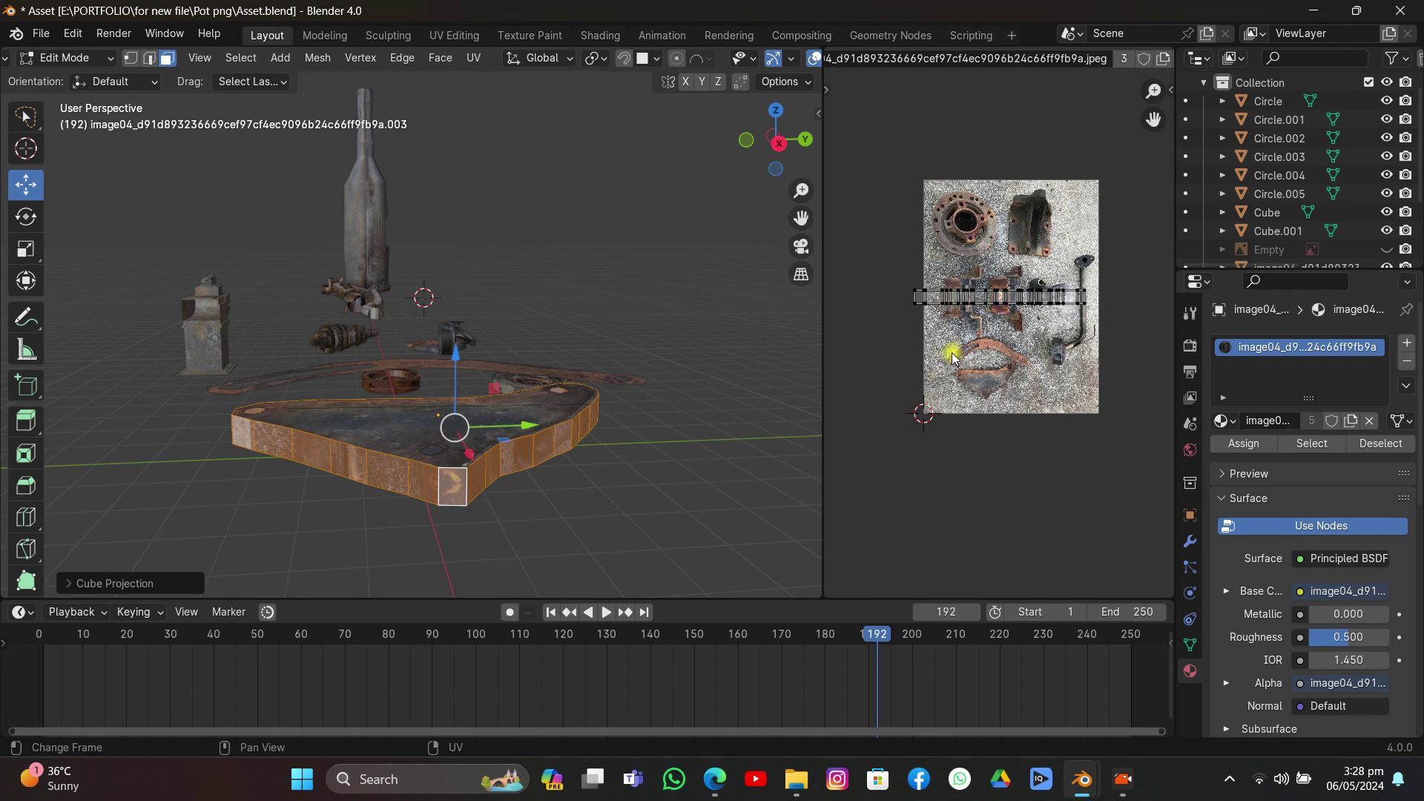
key(a)
scroll(1017, 408, up, 3)
key(s)
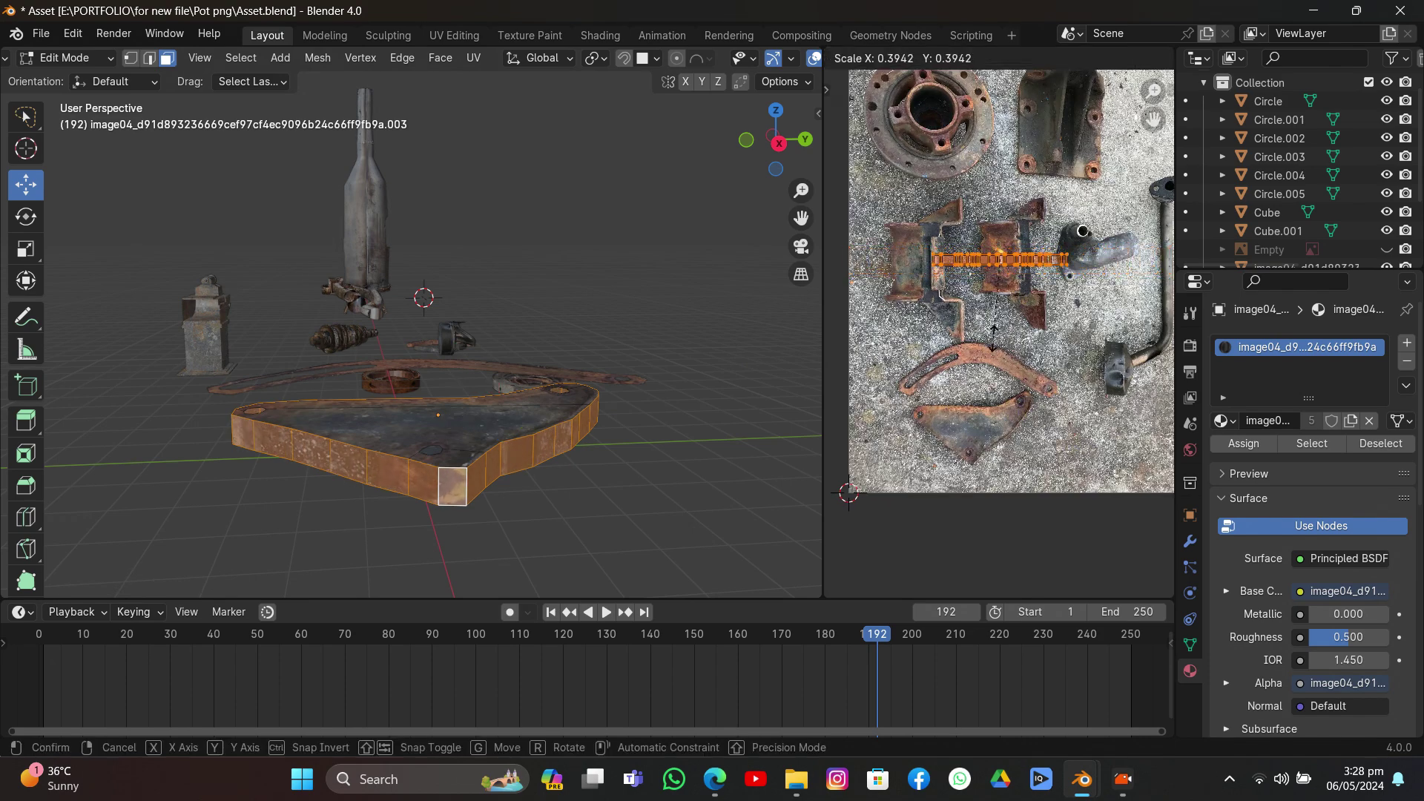
click(994, 337)
key(g)
click(1018, 407)
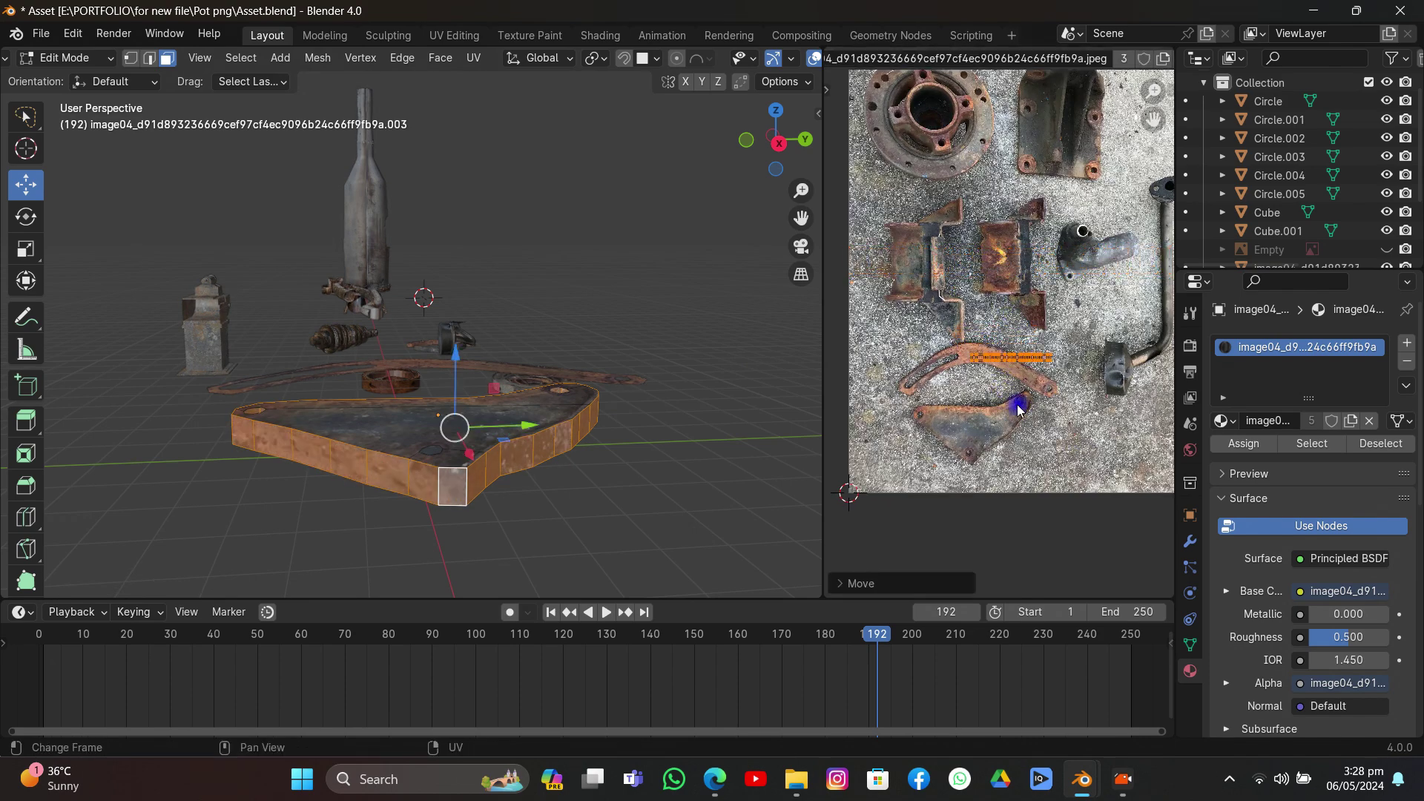
Step: Rotate the plate's side UVs to follow the slope of the curved bracket's arm and move them fully inside its rusty surface
scroll(1018, 404, up, 4)
key(r)
click(1051, 460)
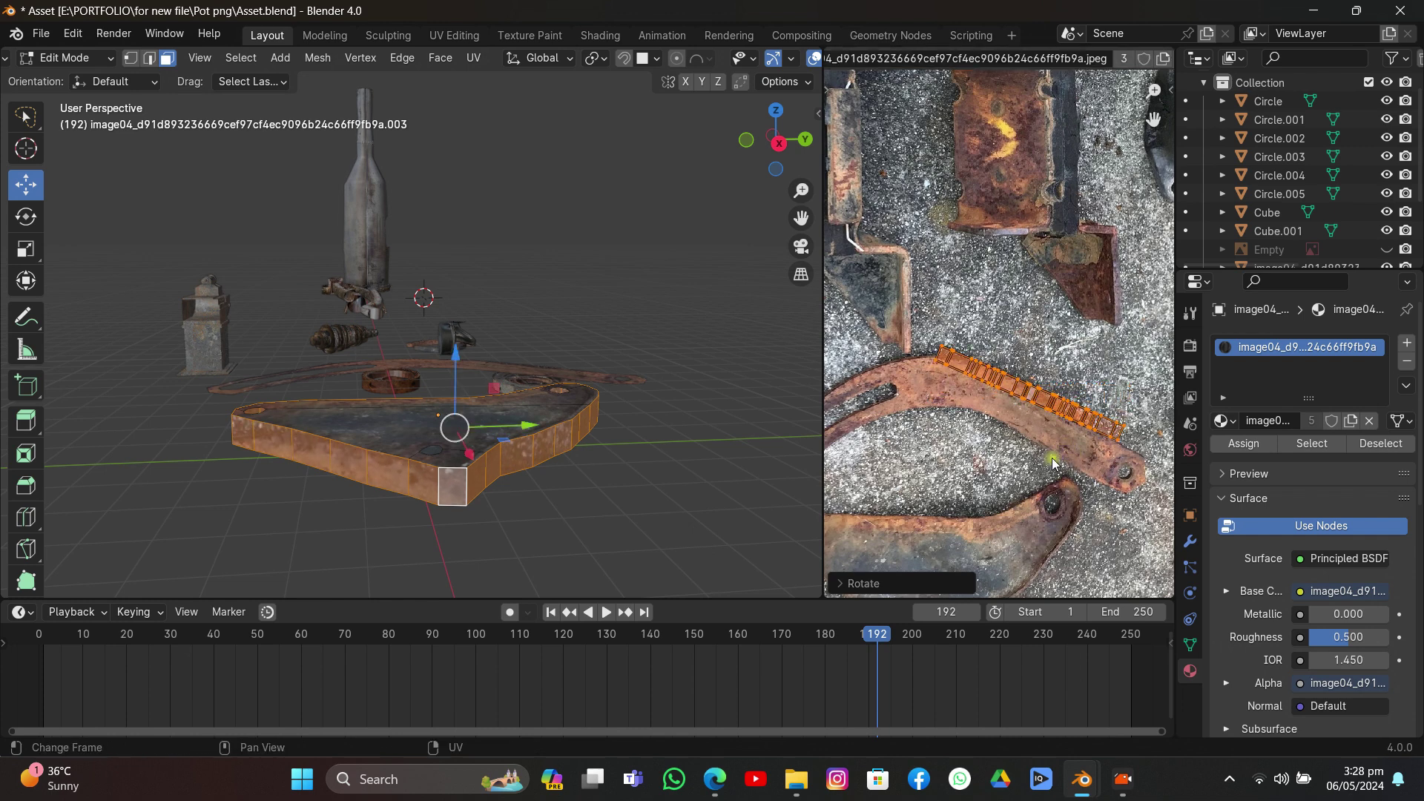
key(g)
click(1024, 473)
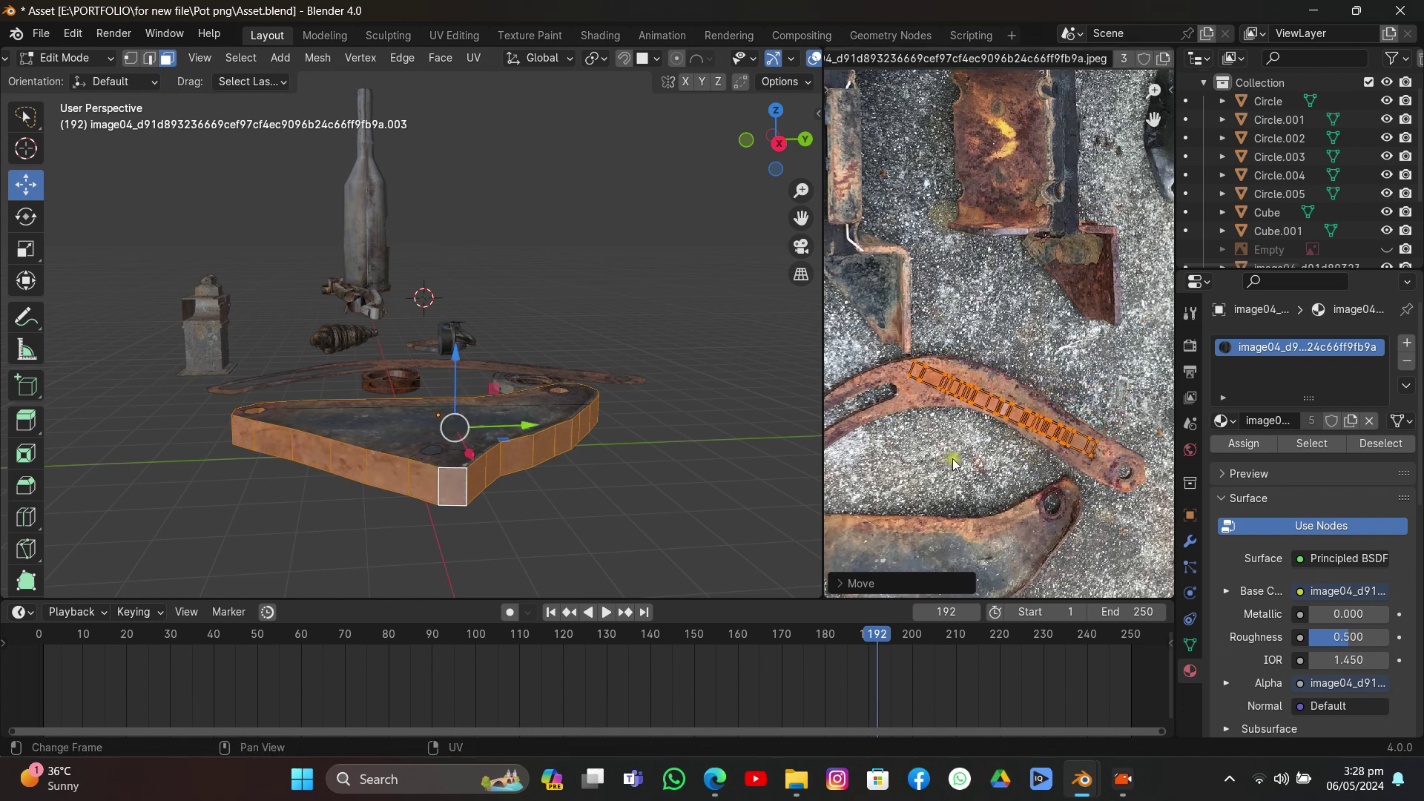
Step: Leave the triangular plate and open the curved bracket in Edit Mode with edge selection
key(Tab)
scroll(638, 472, up, 3)
middle_drag(639, 474, 332, 511)
click(402, 421)
key(Tab)
key(2)
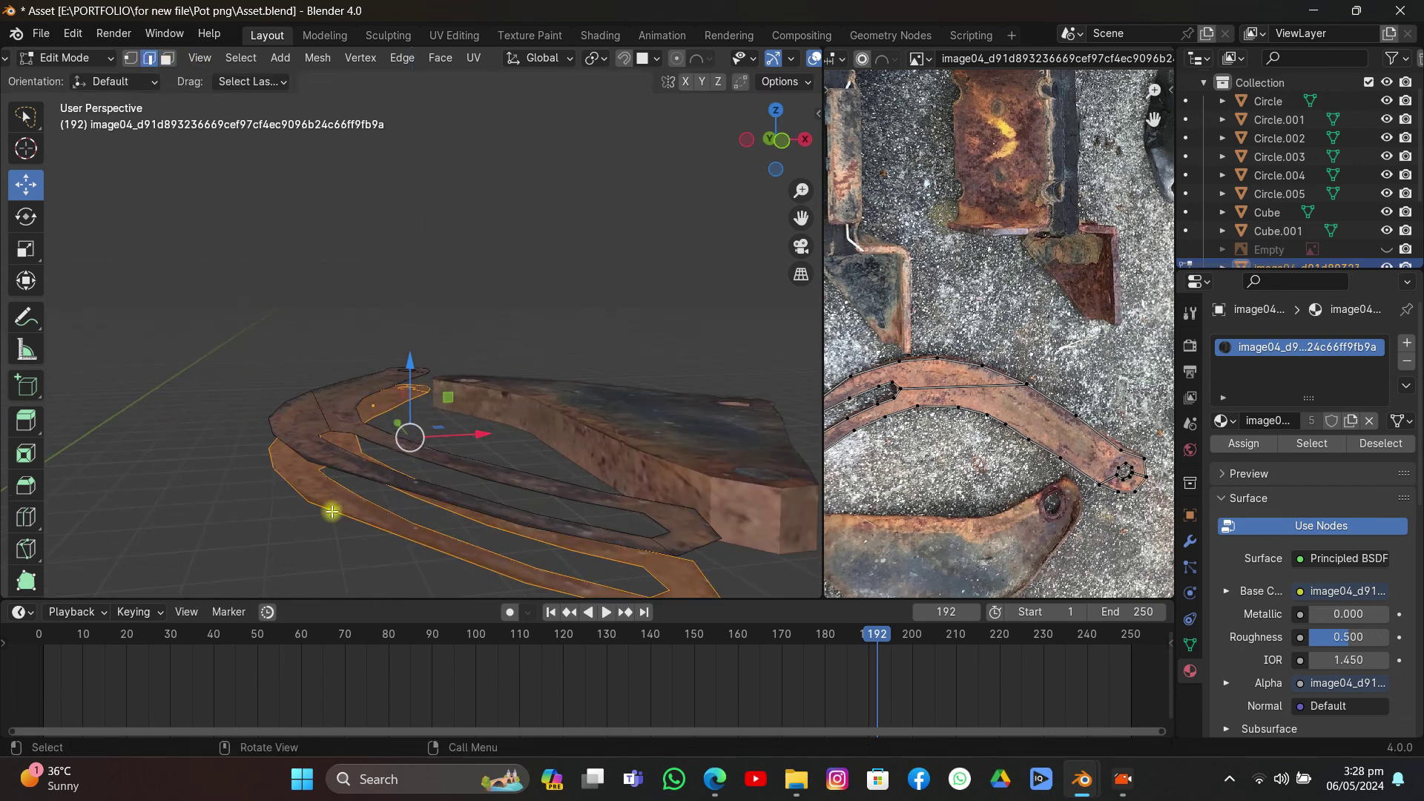
Step: Select the outer boundary edges of the curved bracket's upper and lower faces and connect them with Bridge Edge Loops
click(331, 511)
middle_drag(292, 435, 482, 447)
ctrl+click(216, 470)
middle_drag(216, 470, 341, 470)
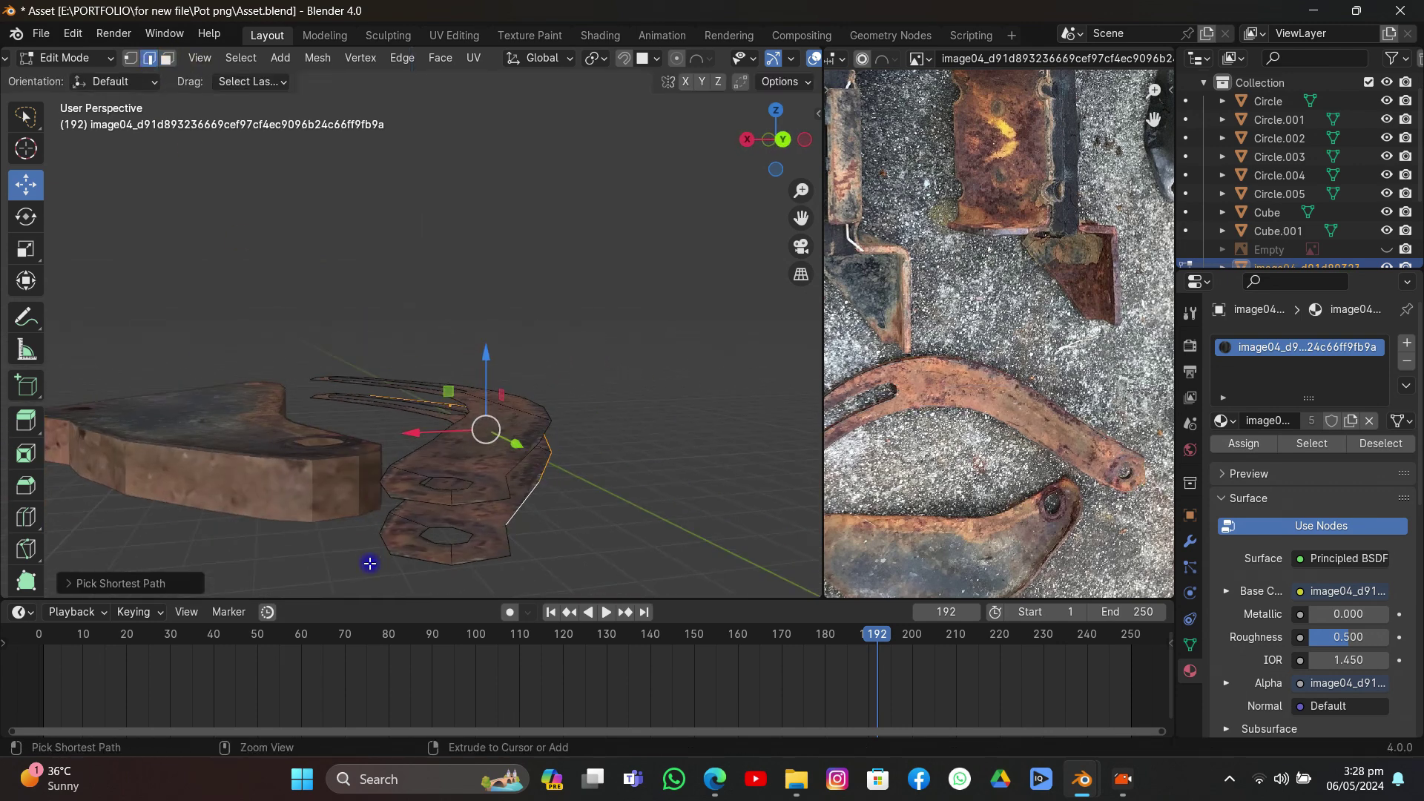
middle_drag(371, 563, 462, 534)
middle_drag(286, 400, 378, 530)
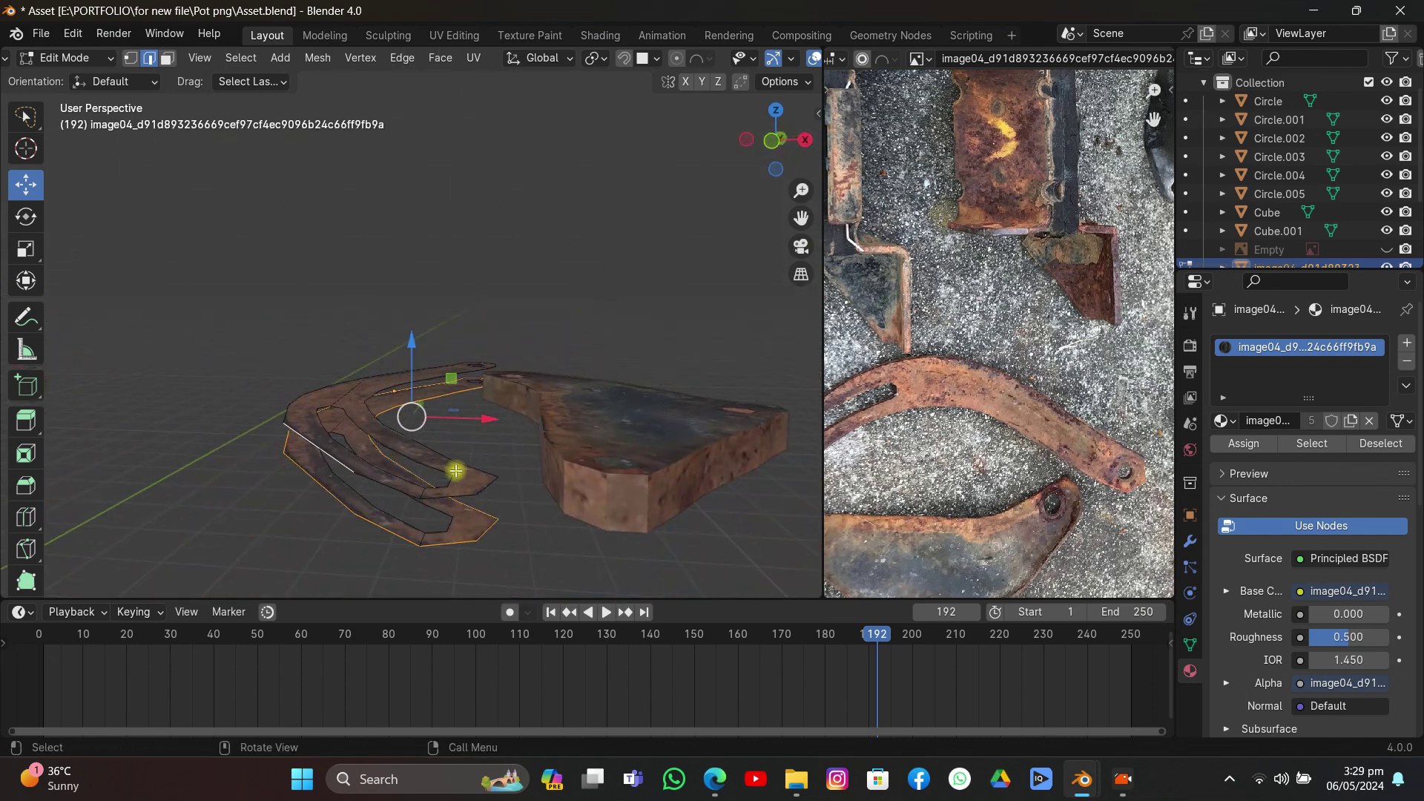
middle_drag(413, 417, 662, 554)
middle_drag(641, 453, 520, 425)
click(440, 58)
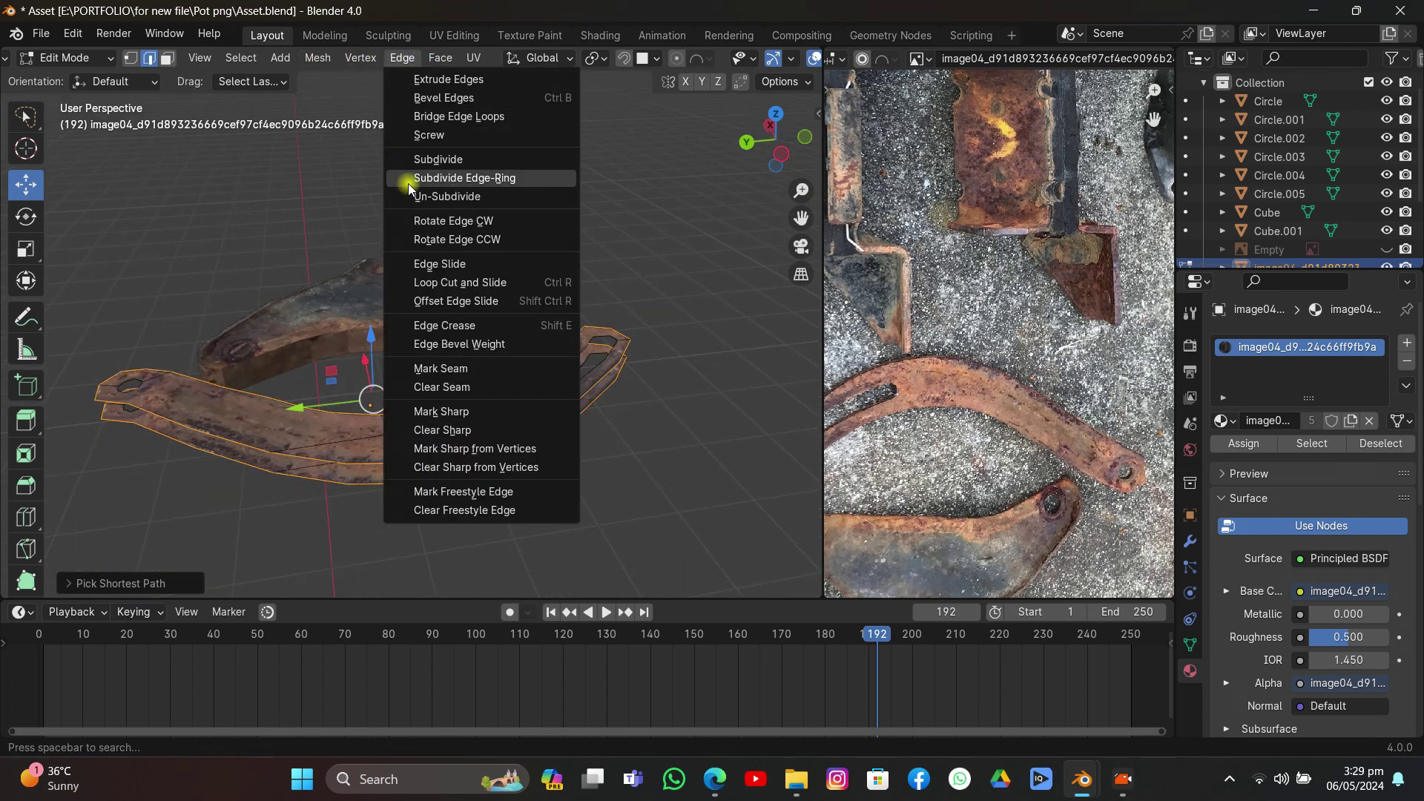
click(420, 119)
Step: Unwrap the curved bracket's outer side faces with Cube Projection
middle_drag(599, 297, 347, 235)
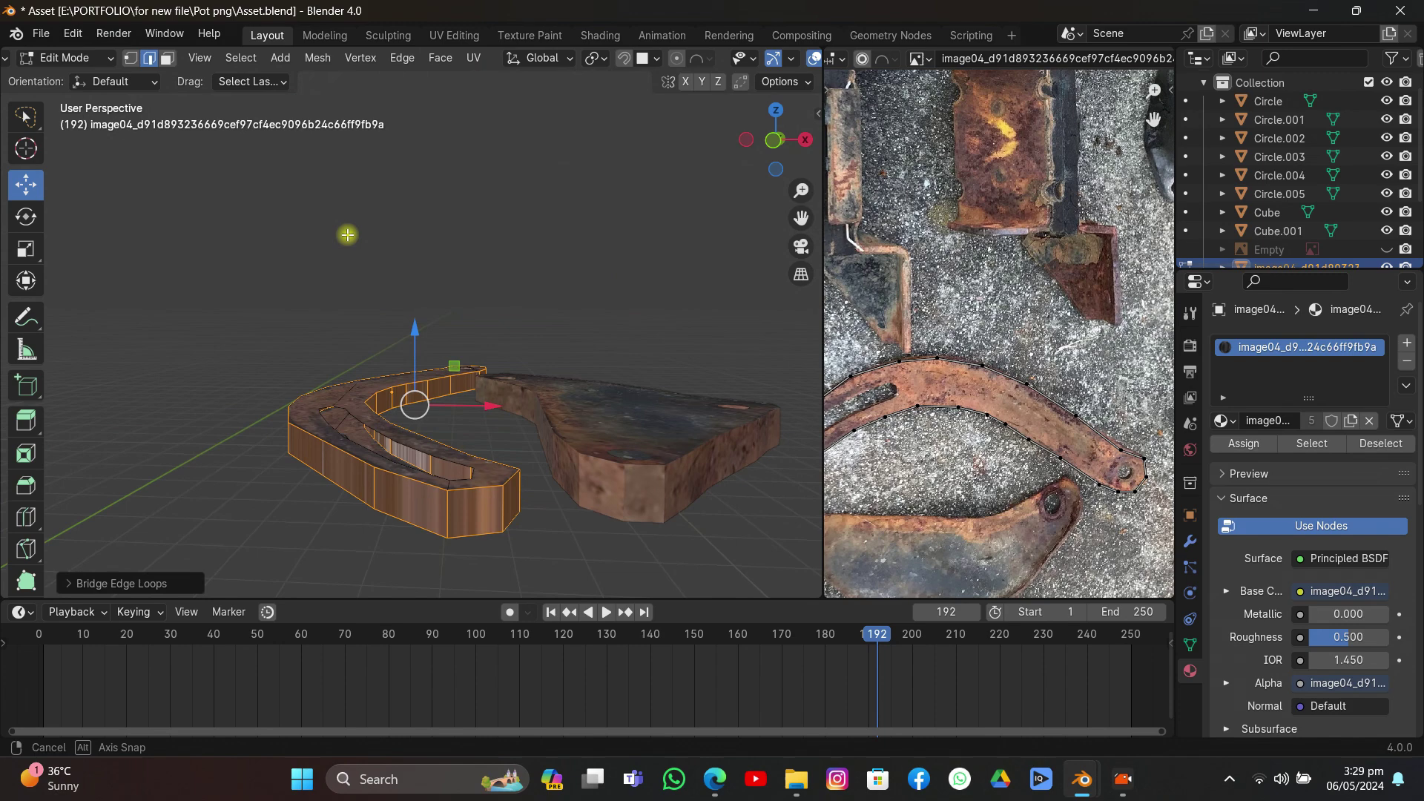
key(u)
click(421, 302)
Step: Scale down the outer side-face UVs and place them on the triangular plate in the photo, checking the result in Object Mode
scroll(877, 381, down, 5)
key(a)
key(s)
click(1023, 313)
key(g)
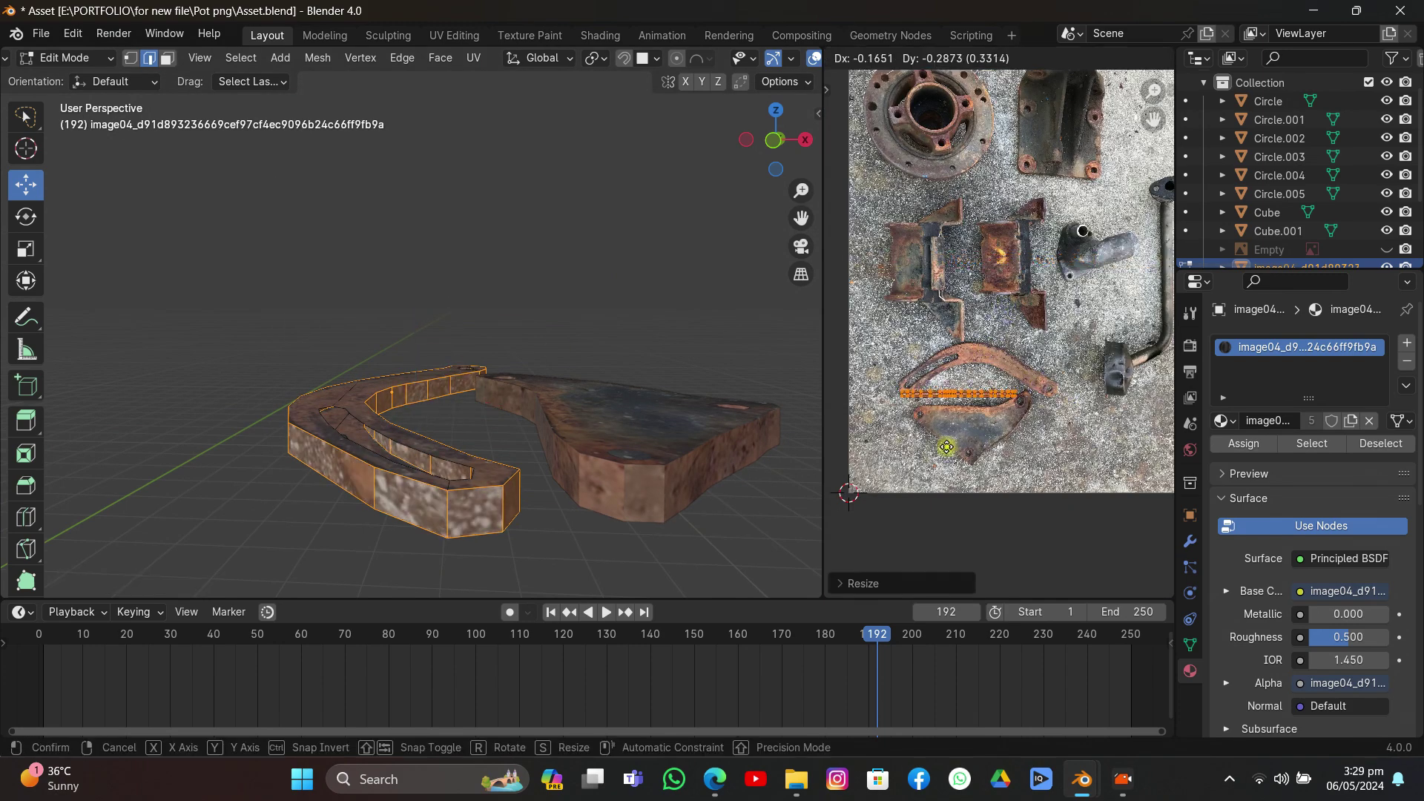
click(957, 474)
key(s)
click(1027, 450)
key(Tab)
mouse_move(417, 432)
middle_down()
mouse_move(582, 563)
mouse_move(417, 445)
middle_up()
Step: Select the upper and lower edges of the bracket's long slot in Edit Mode and connect them with Bridge Edge Loops
key(Tab)
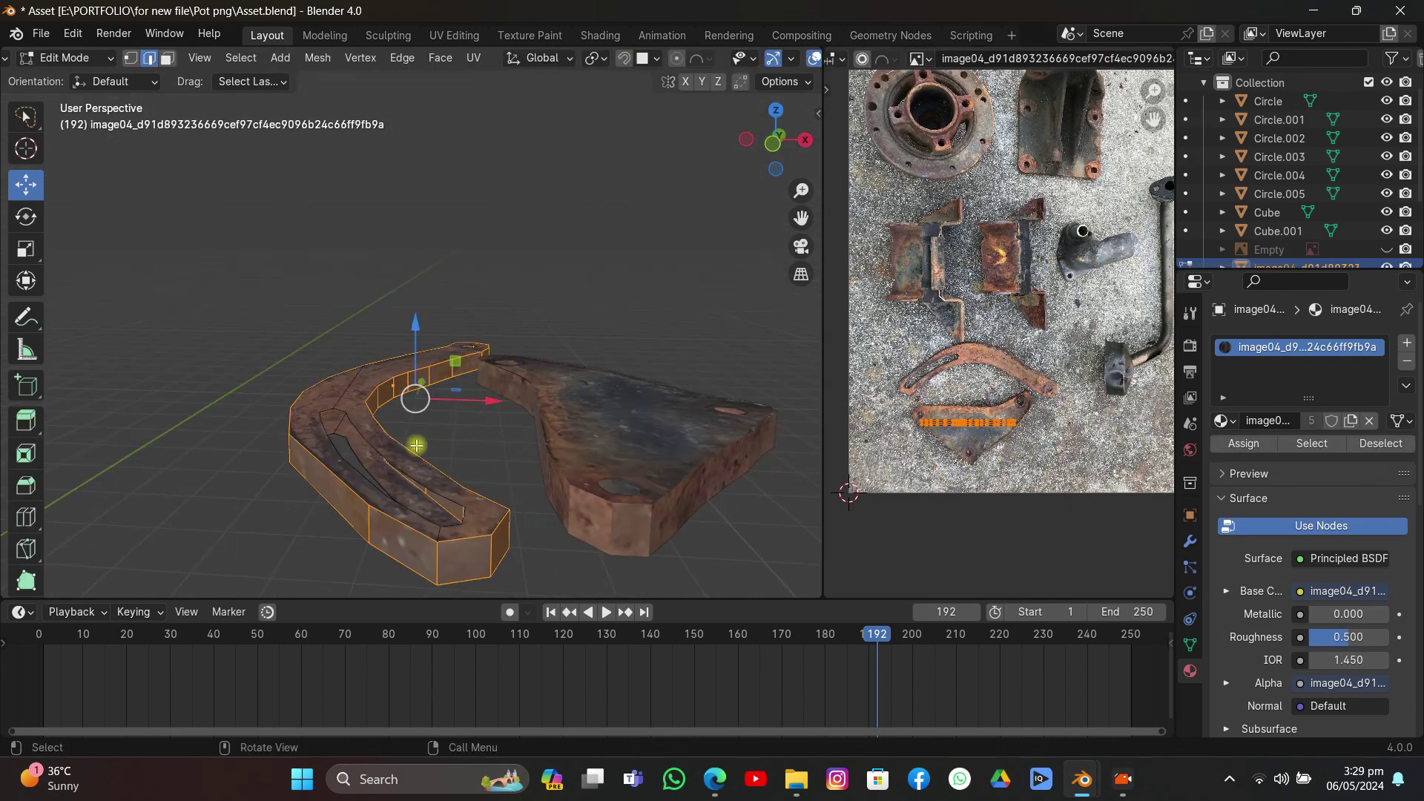
scroll(311, 458, up, 2)
middle_drag(259, 517, 480, 546)
click(402, 58)
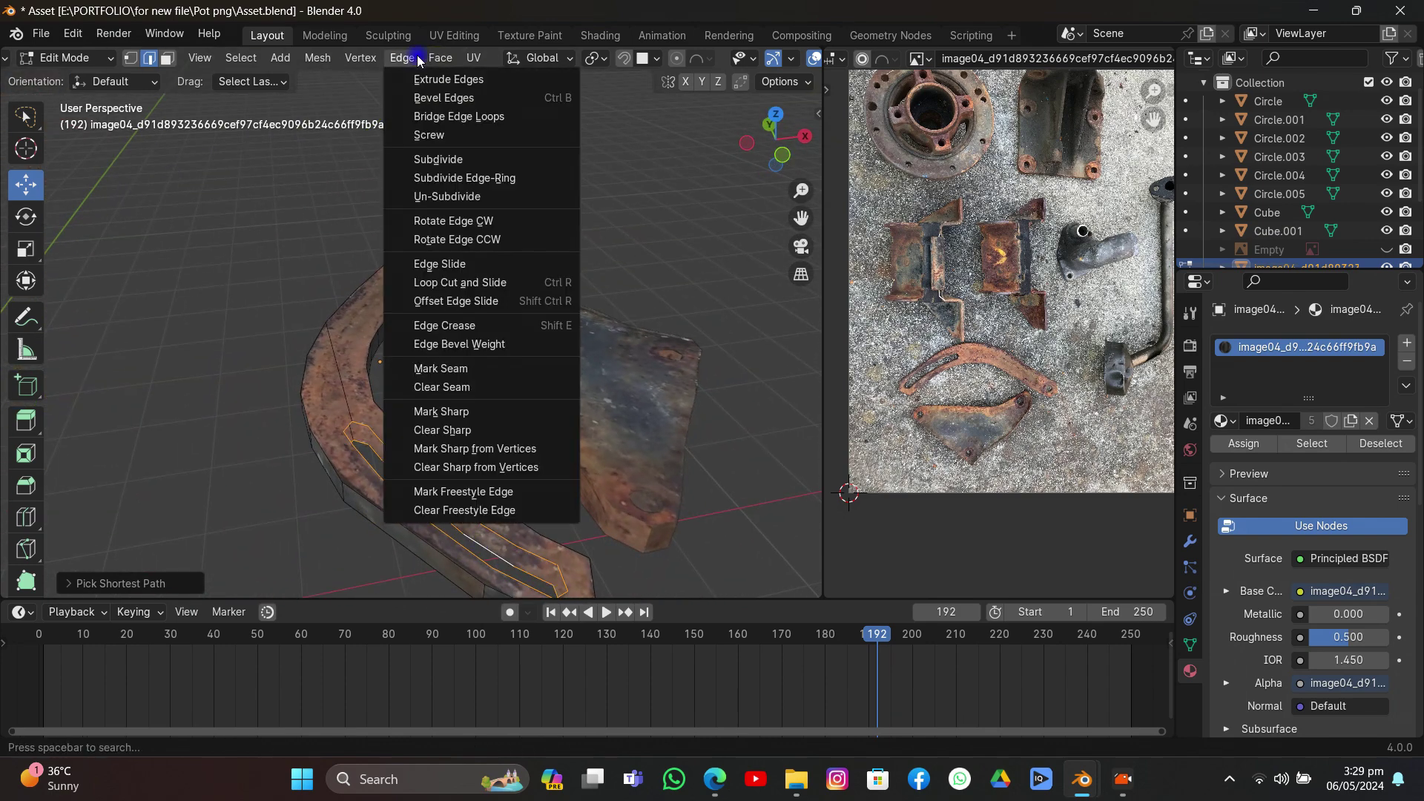
click(445, 112)
Step: Unwrap the slot's inner walls with Cube Projection, then shrink their UVs and move them onto the triangular plate in the photo
key(u)
click(401, 296)
key(s)
click(1004, 317)
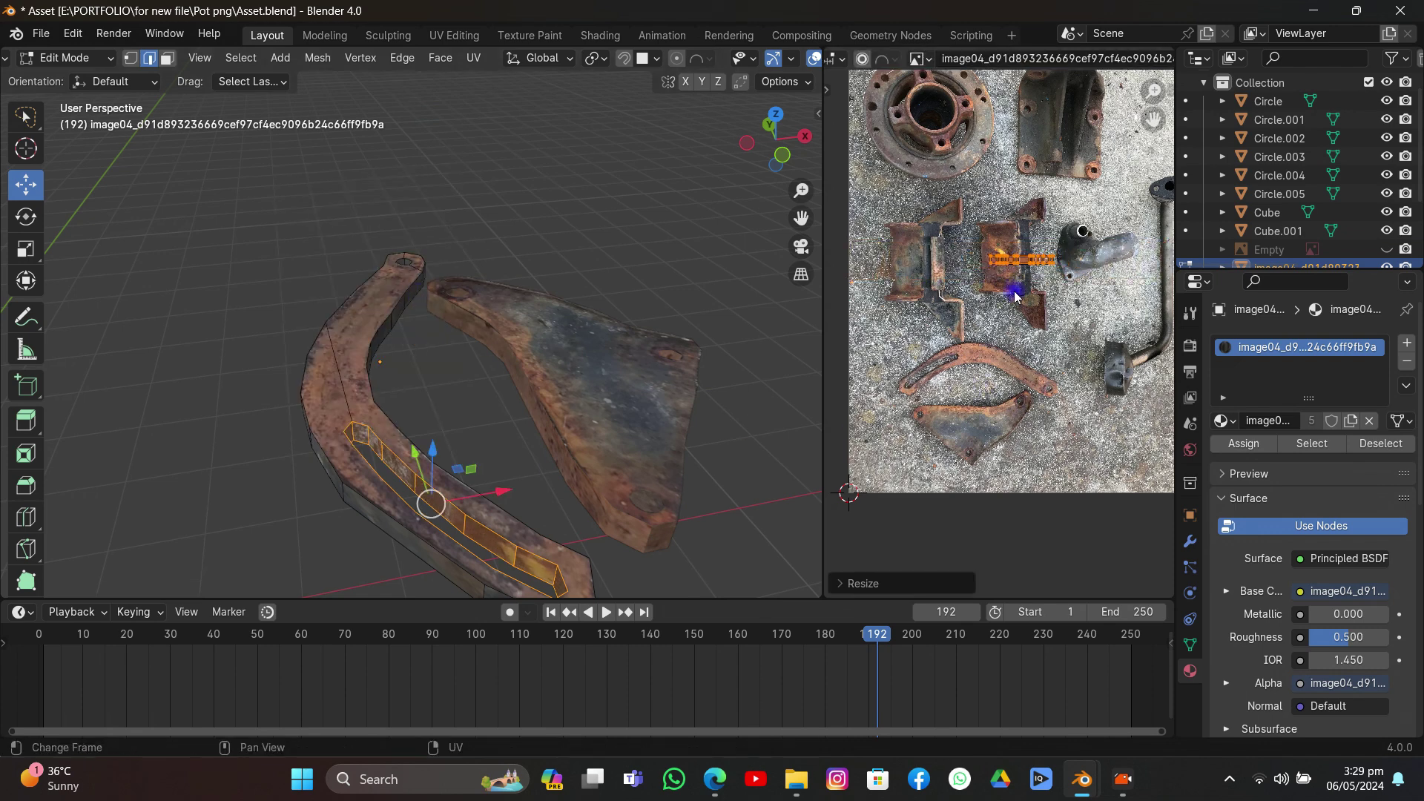
key(g)
click(961, 462)
key(Tab)
Step: Select the upper and lower edges of the round hole at the bracket's end and connect them with Bridge Edge Loops
middle_drag(461, 363, 387, 467)
drag(795, 218, 617, 298)
middle_drag(334, 416, 388, 389)
key(Tab)
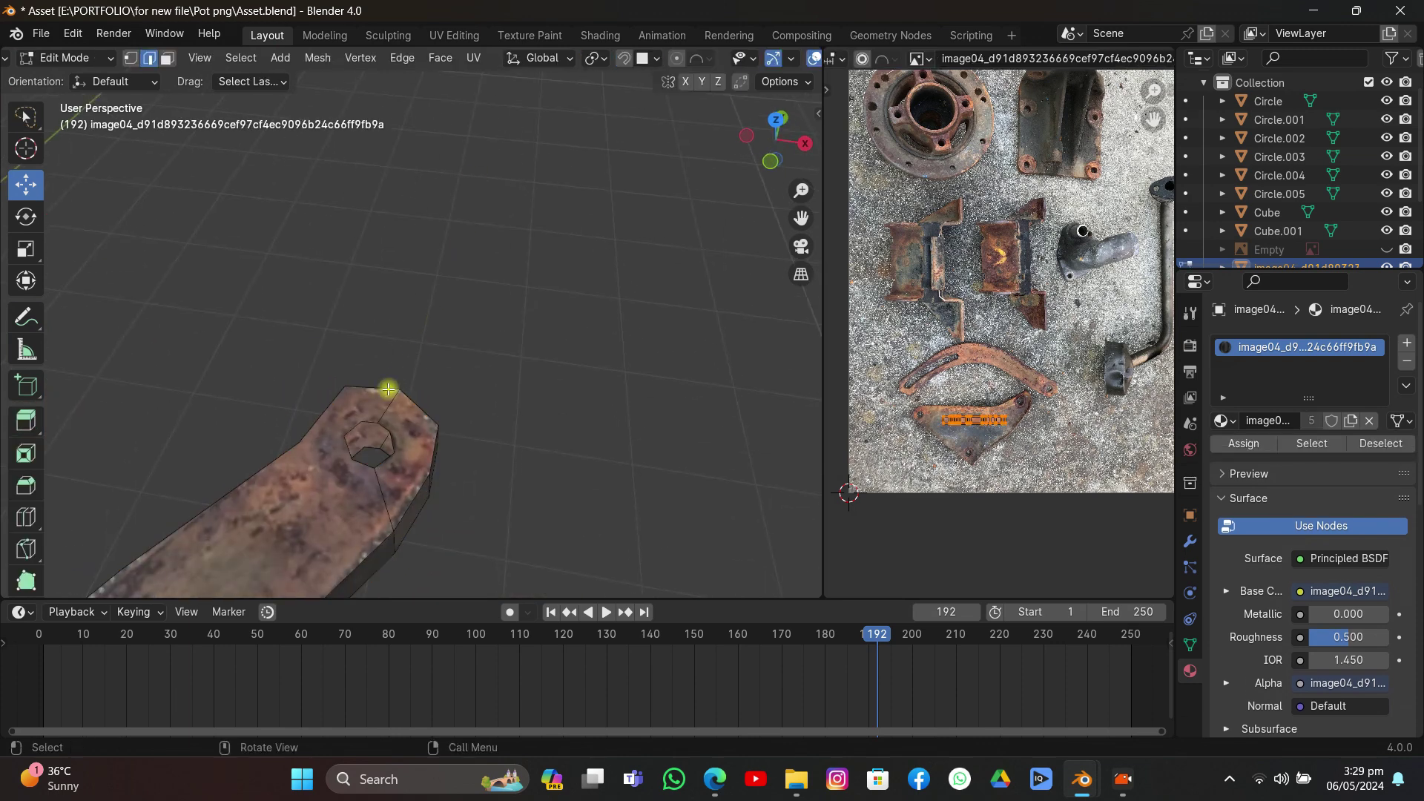
ctrl+click(397, 460)
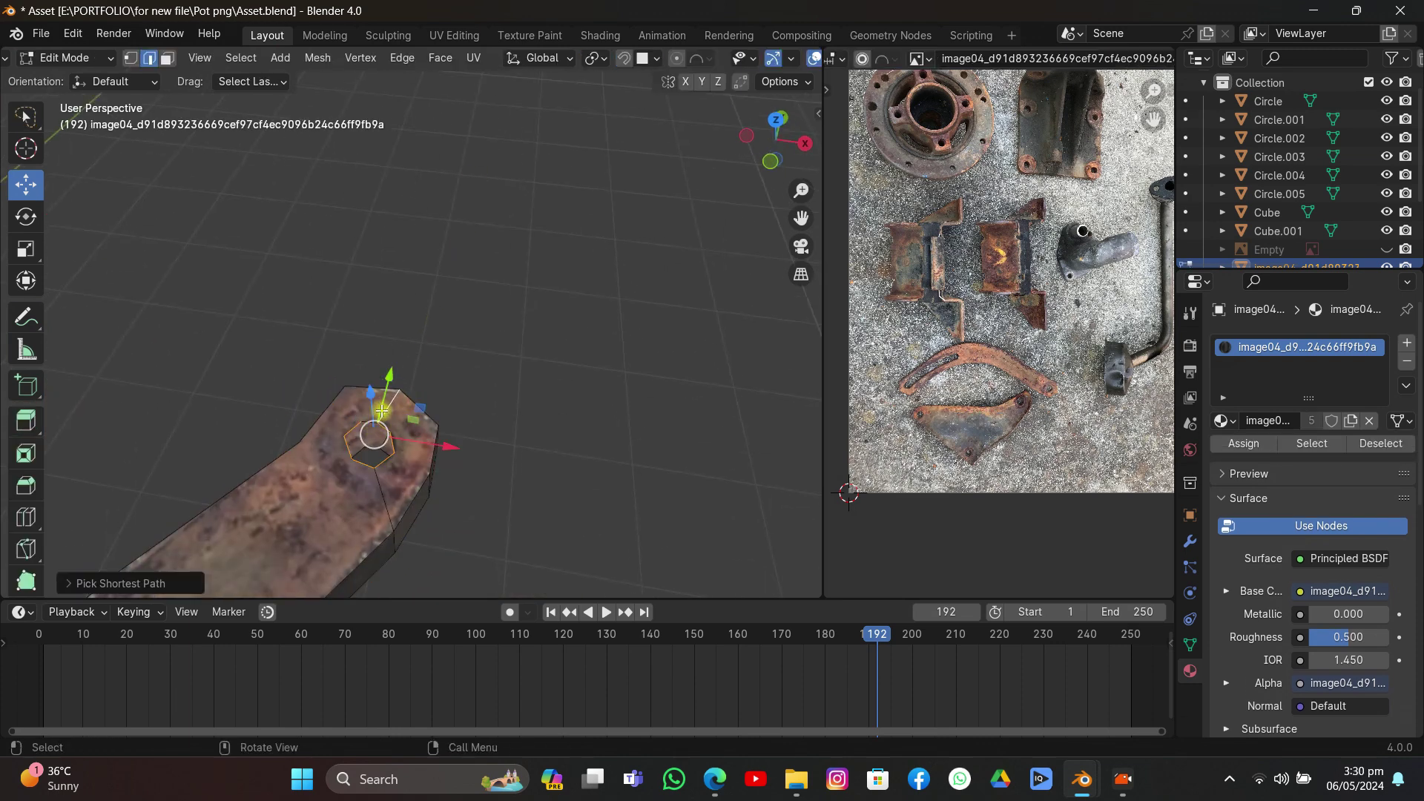
middle_drag(367, 434, 550, 282)
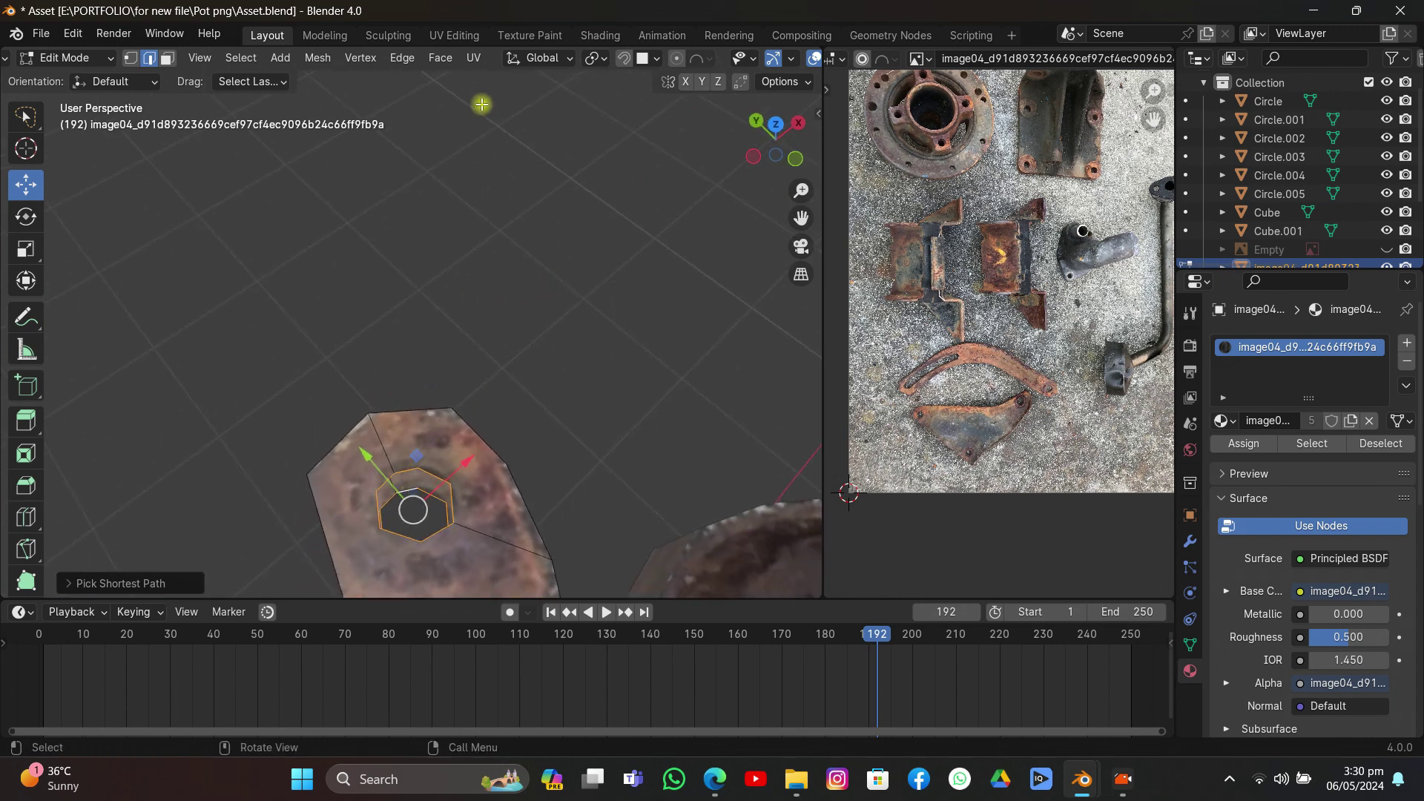
key(ctrl+e)
click(461, 116)
Step: Unwrap the hole's inner walls with Cube Projection and shrink their UVs onto the triangular plate in the photo
key(u)
click(585, 268)
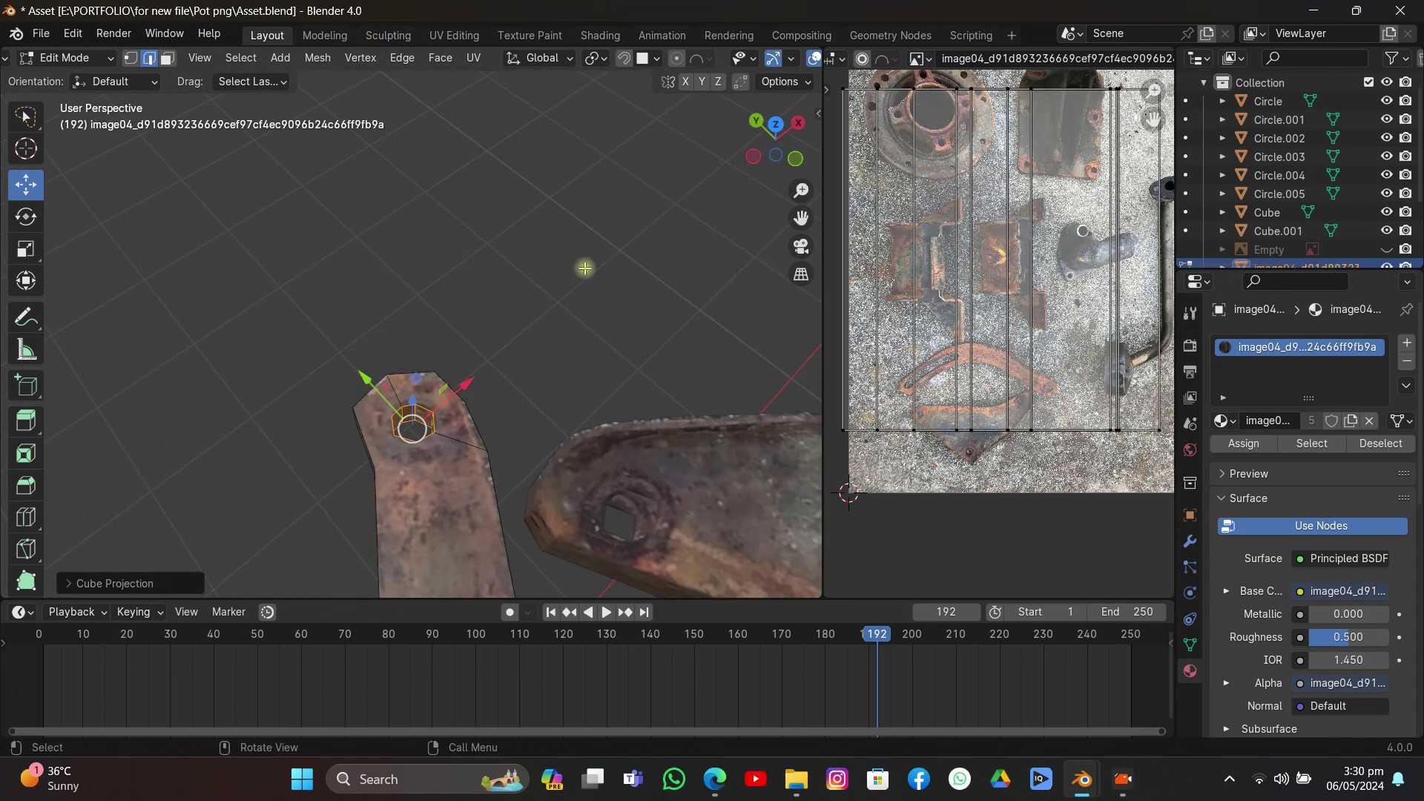
key(a)
key(s)
click(1024, 278)
key(g)
click(998, 436)
key(s)
click(1005, 416)
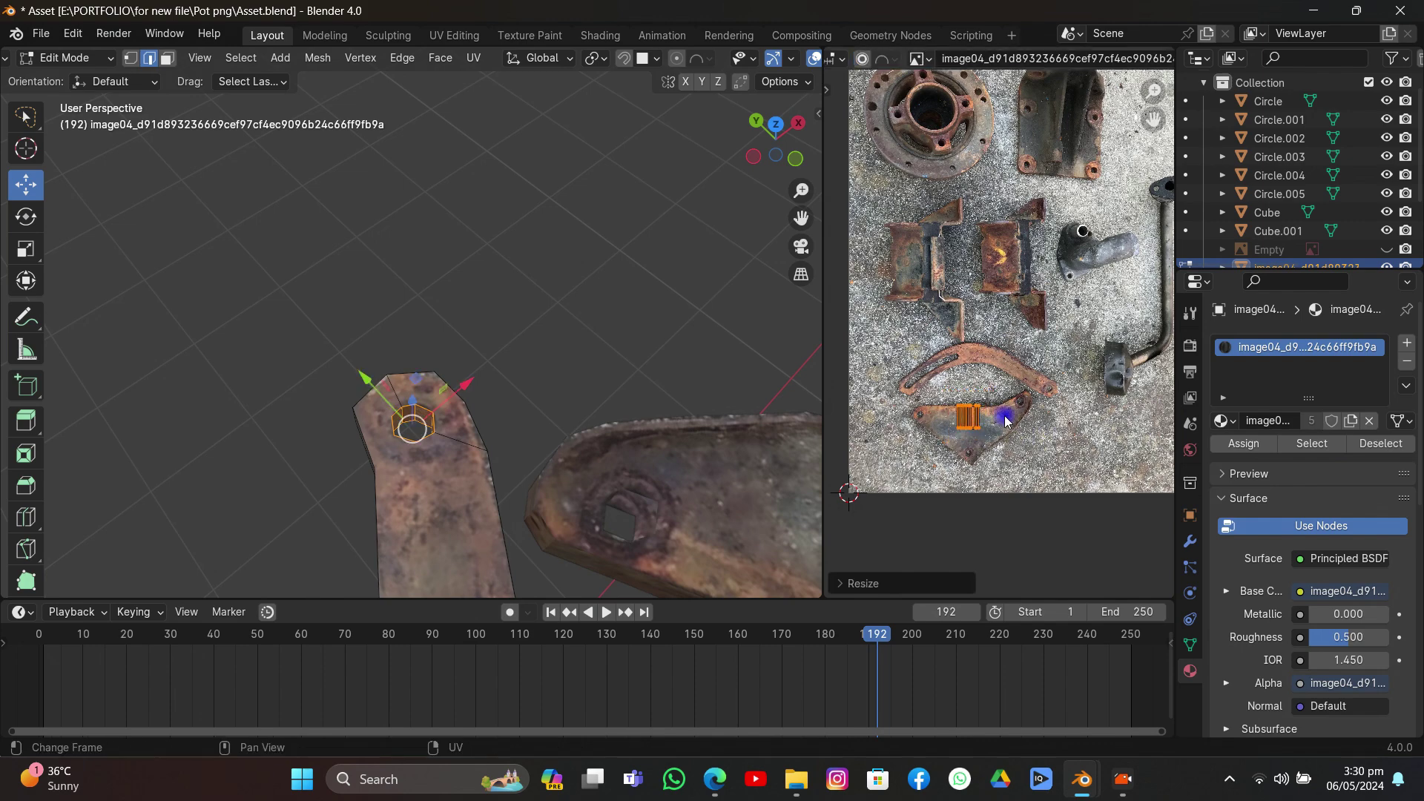
key(Tab)
Step: Move the finished curved bracket down along the Z axis by about 5 m
scroll(653, 394, down, 5)
middle_drag(594, 393, 473, 311)
scroll(430, 389, down, 3)
scroll(489, 252, down, 3)
key(g)
key(z)
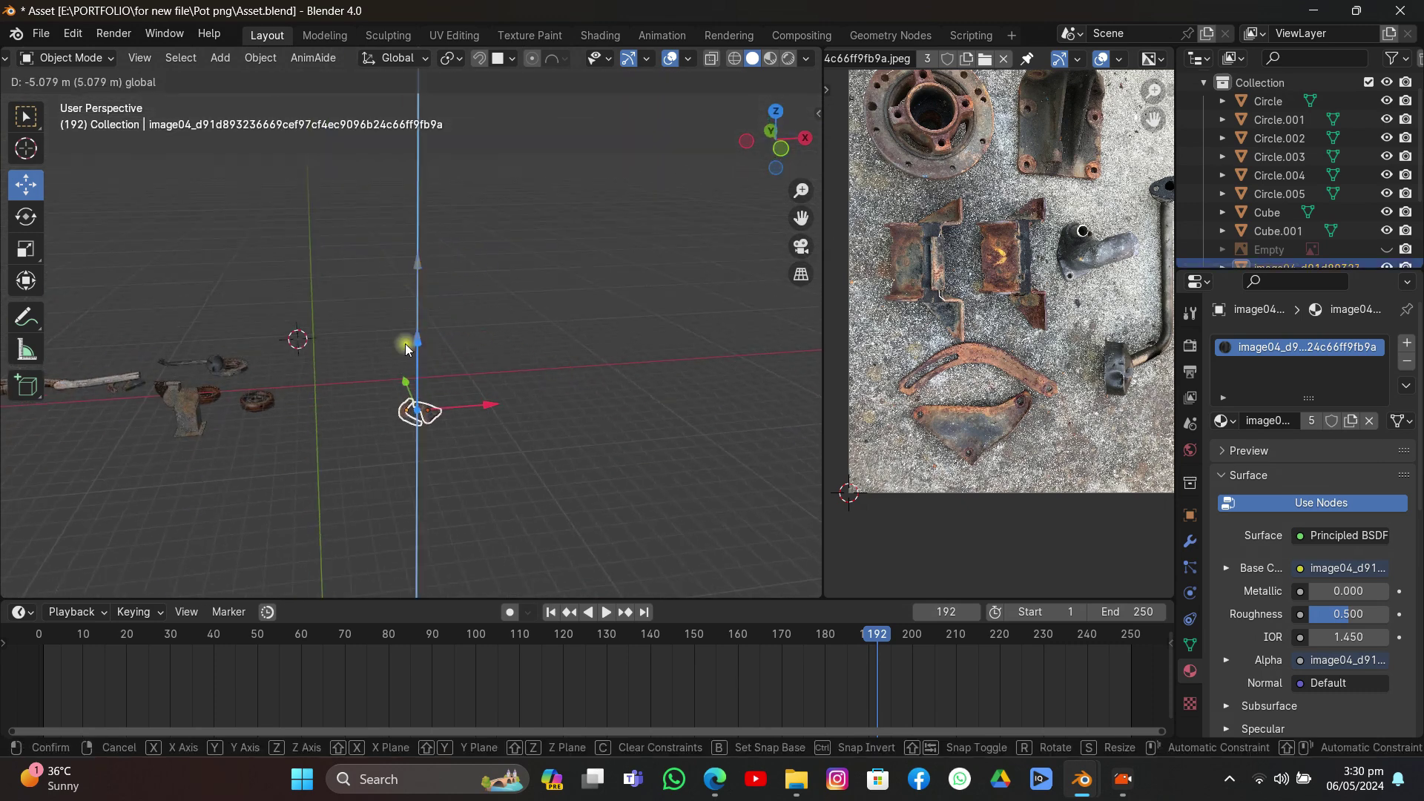
drag(405, 344, 406, 359)
drag(454, 422, 296, 428)
click(385, 400)
Step: Switch the viewport shading to show materials and examine the bottle-shaped furnace and its blower
scroll(1376, 165, down, 1)
scroll(1376, 166, up, 2)
mouse_move(490, 185)
middle_down()
mouse_move(365, 321)
mouse_move(181, 220)
mouse_move(756, 231)
mouse_move(356, 203)
mouse_move(321, 102)
mouse_move(629, 247)
mouse_move(233, 292)
middle_up()
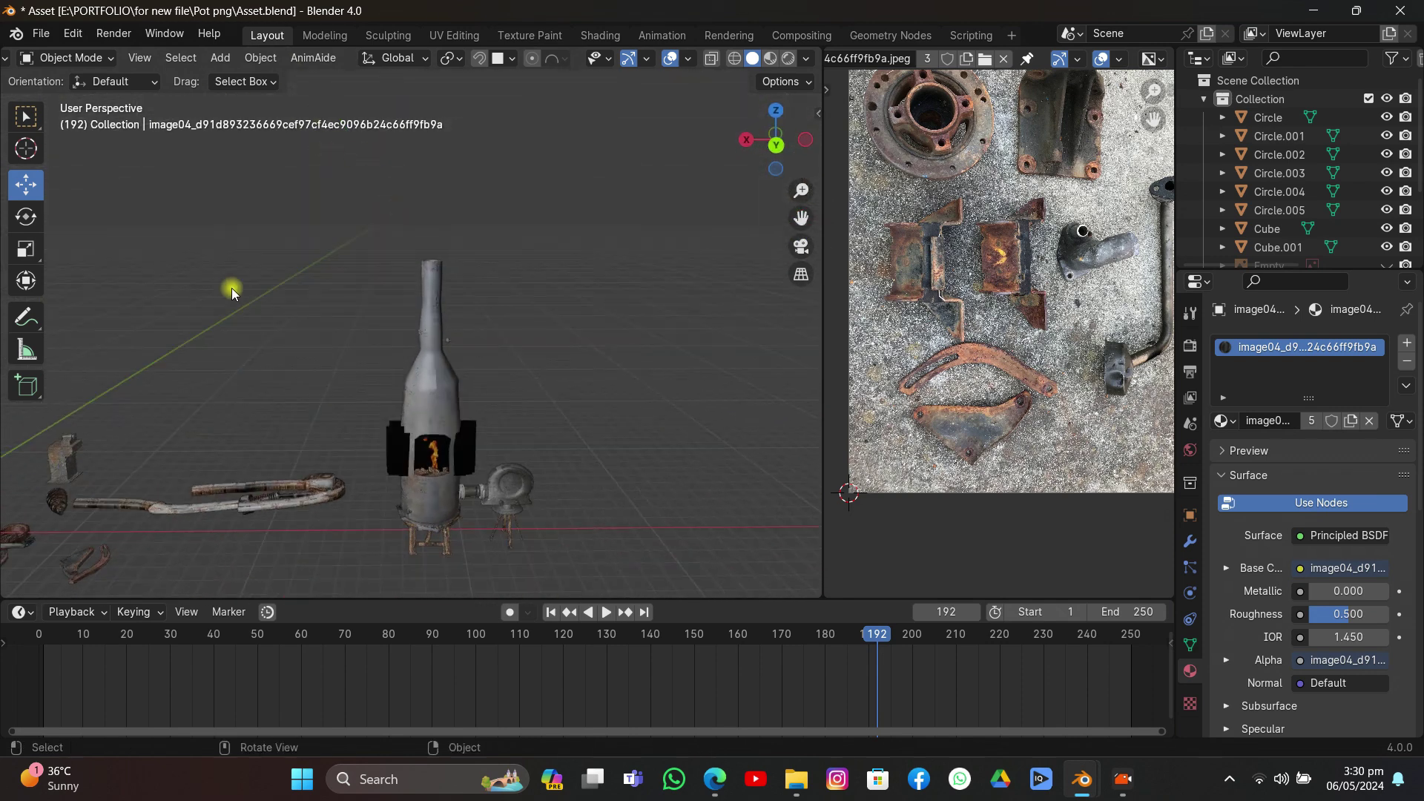
click(769, 59)
scroll(439, 314, up, 3)
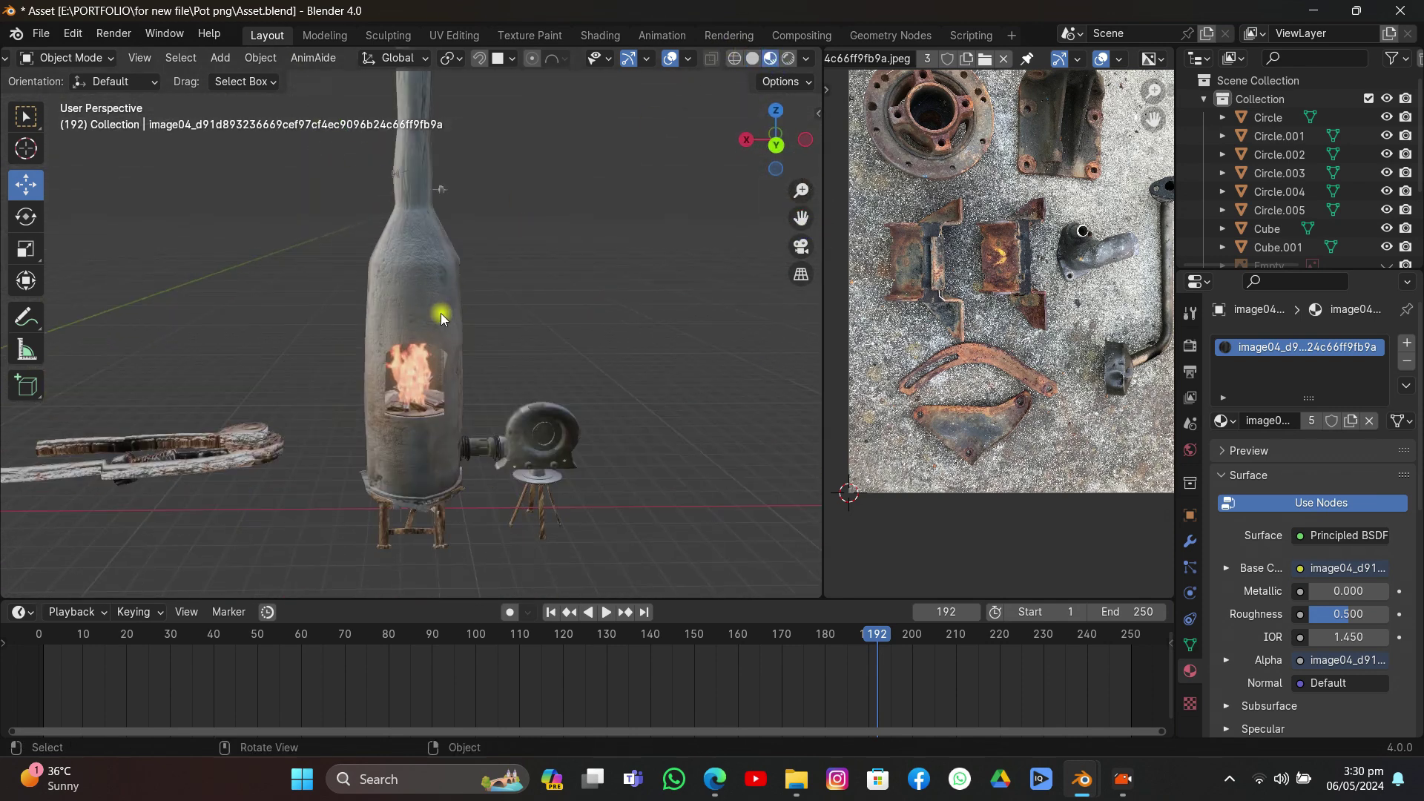
mouse_move(438, 315)
middle_down()
mouse_move(450, 275)
mouse_move(683, 381)
mouse_move(652, 343)
mouse_move(547, 368)
middle_up()
Step: Play the animation from the first frame to review the furnace's fire, then stop the playback
click(550, 613)
key(space)
middle_drag(505, 445, 518, 439)
key(space)
key(space)
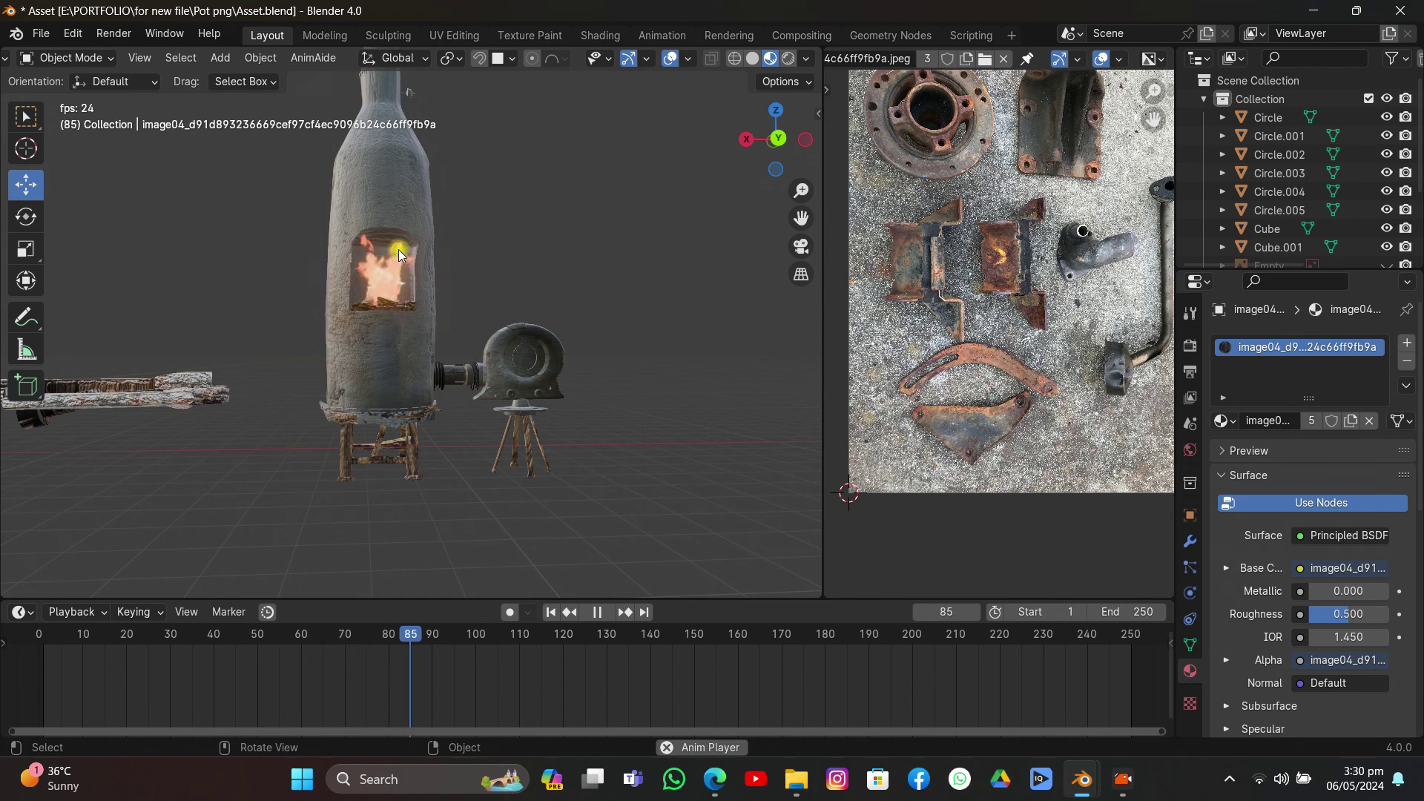
mouse_move(527, 276)
middle_down()
mouse_move(553, 342)
mouse_move(503, 320)
mouse_move(606, 274)
mouse_move(542, 255)
middle_up()
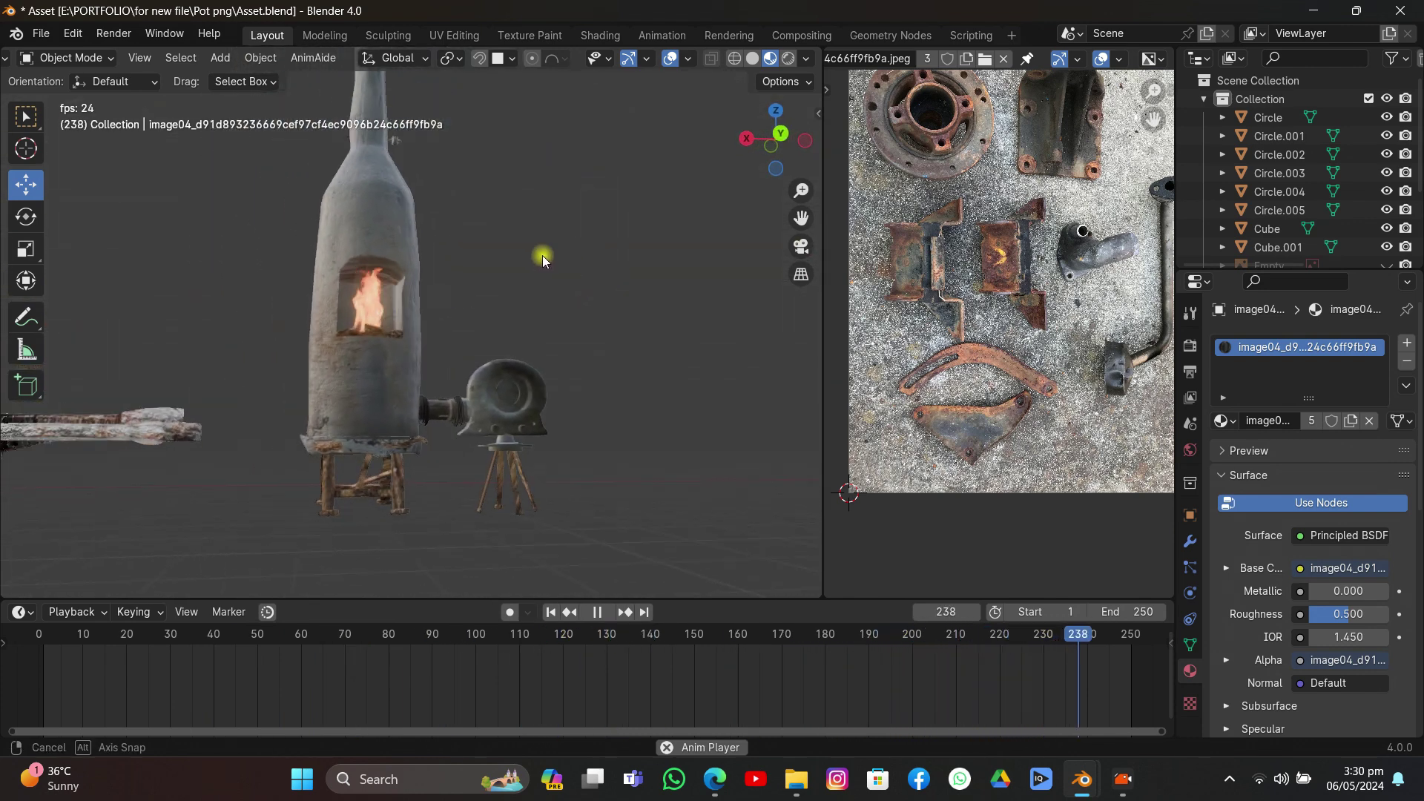
key(space)
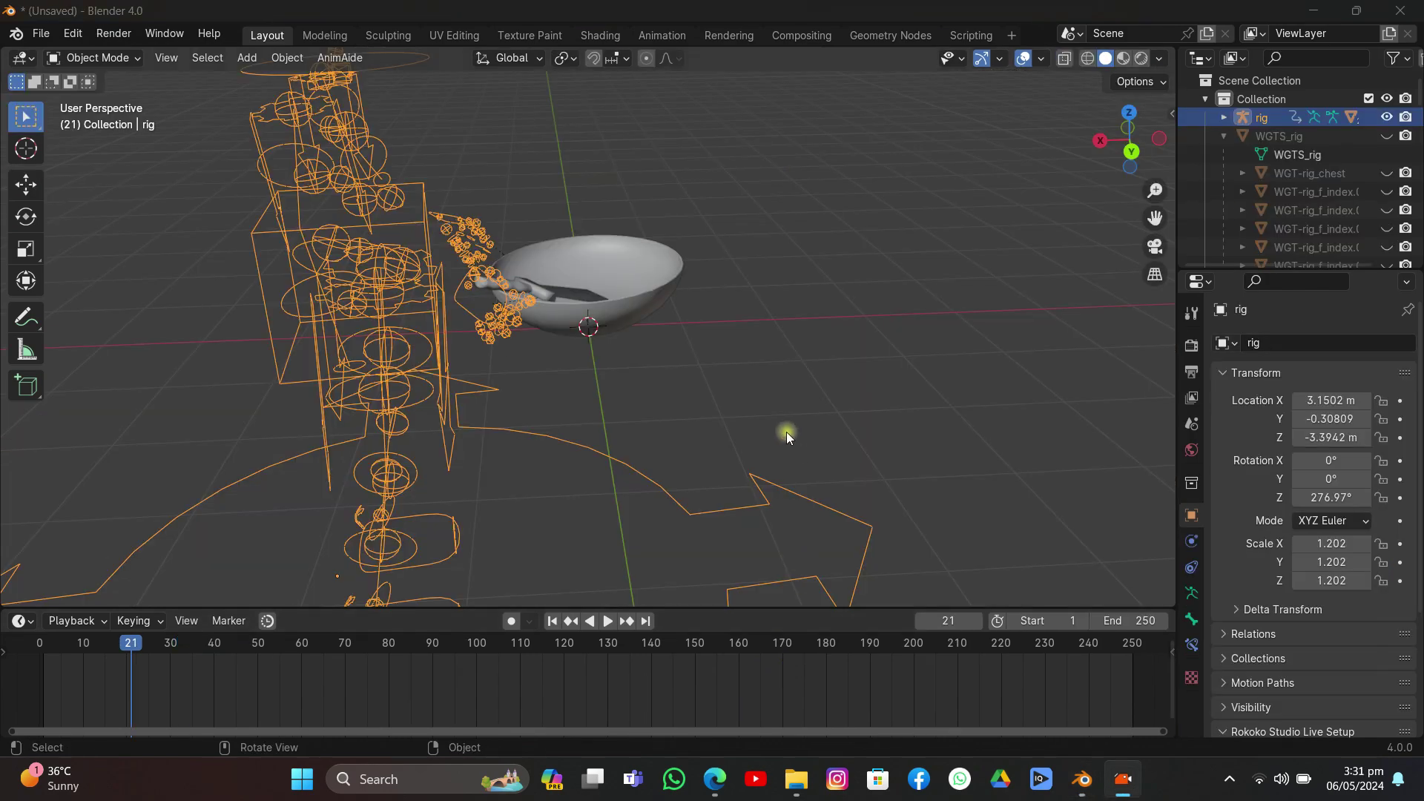
Step: Scrub the timeline to frame 105 in the character rig scene to review the motion at the pan
middle_drag(786, 432, 527, 515)
scroll(715, 470, up, 4)
drag(136, 642, 498, 679)
scroll(658, 386, down, 6)
middle_drag(699, 386, 625, 364)
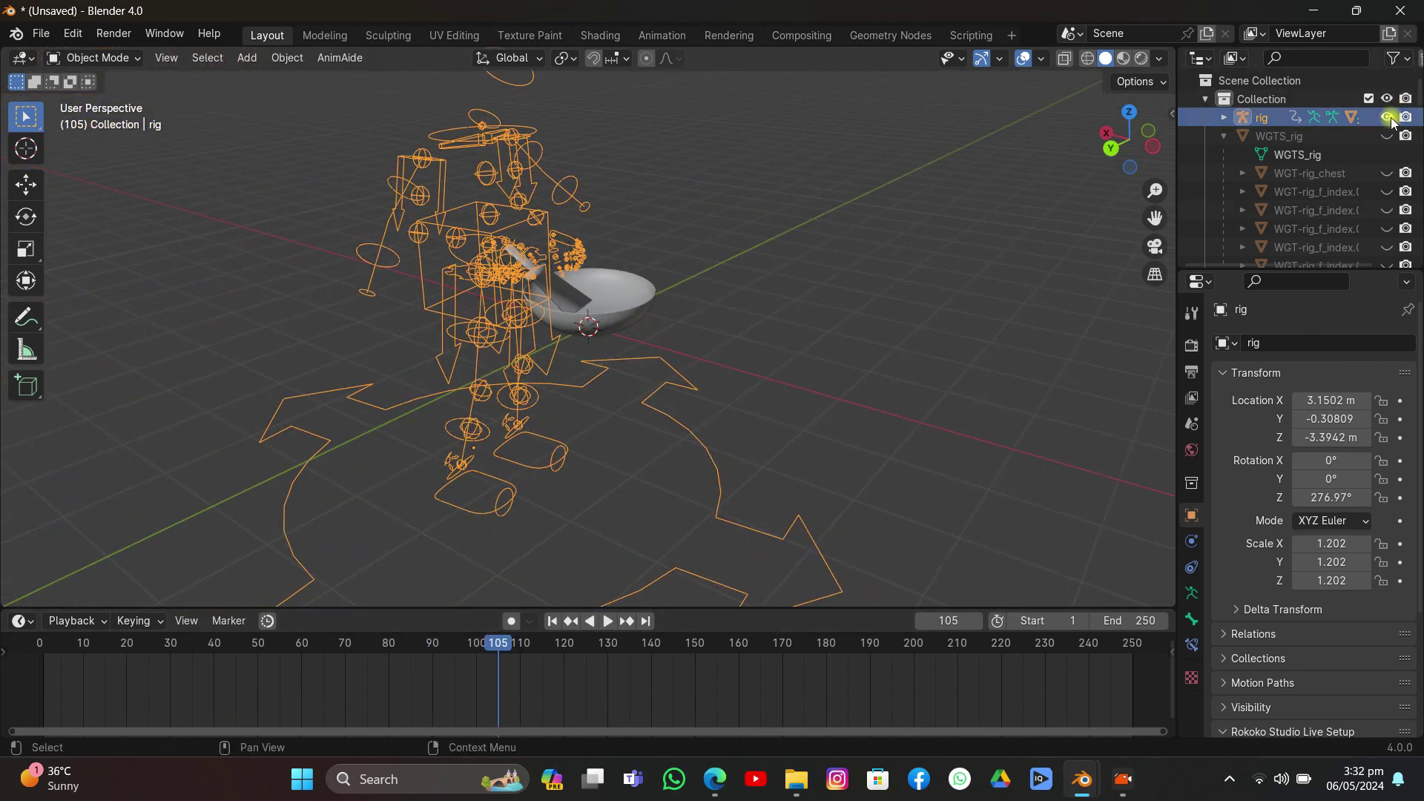
Step: Hide the rig in the viewport and play the spatula's motion over the pan, scrubbing back through the timeline
click(1386, 116)
scroll(693, 331, up, 5)
middle_drag(693, 331, 712, 335)
scroll(539, 439, down, 3)
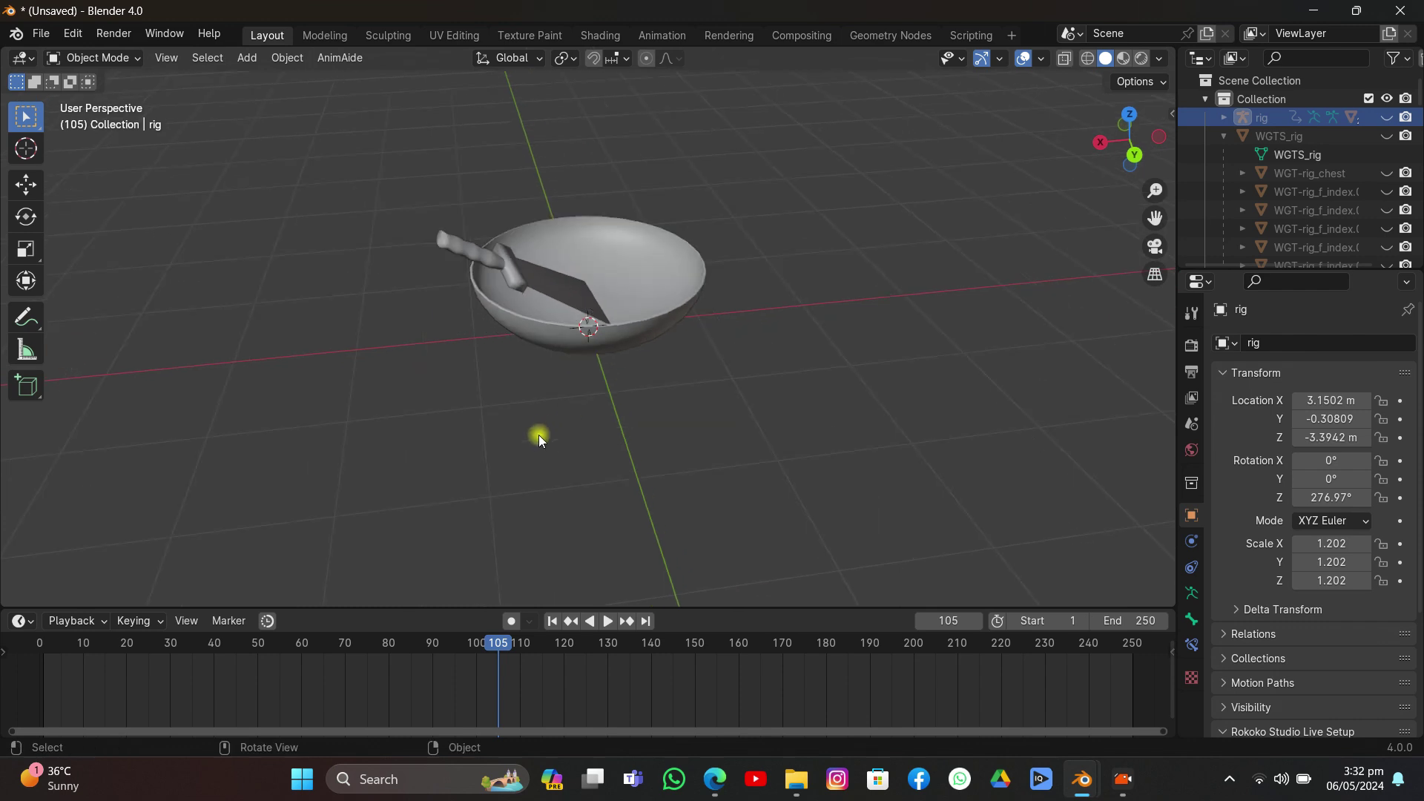
key(space)
drag(485, 629, 346, 658)
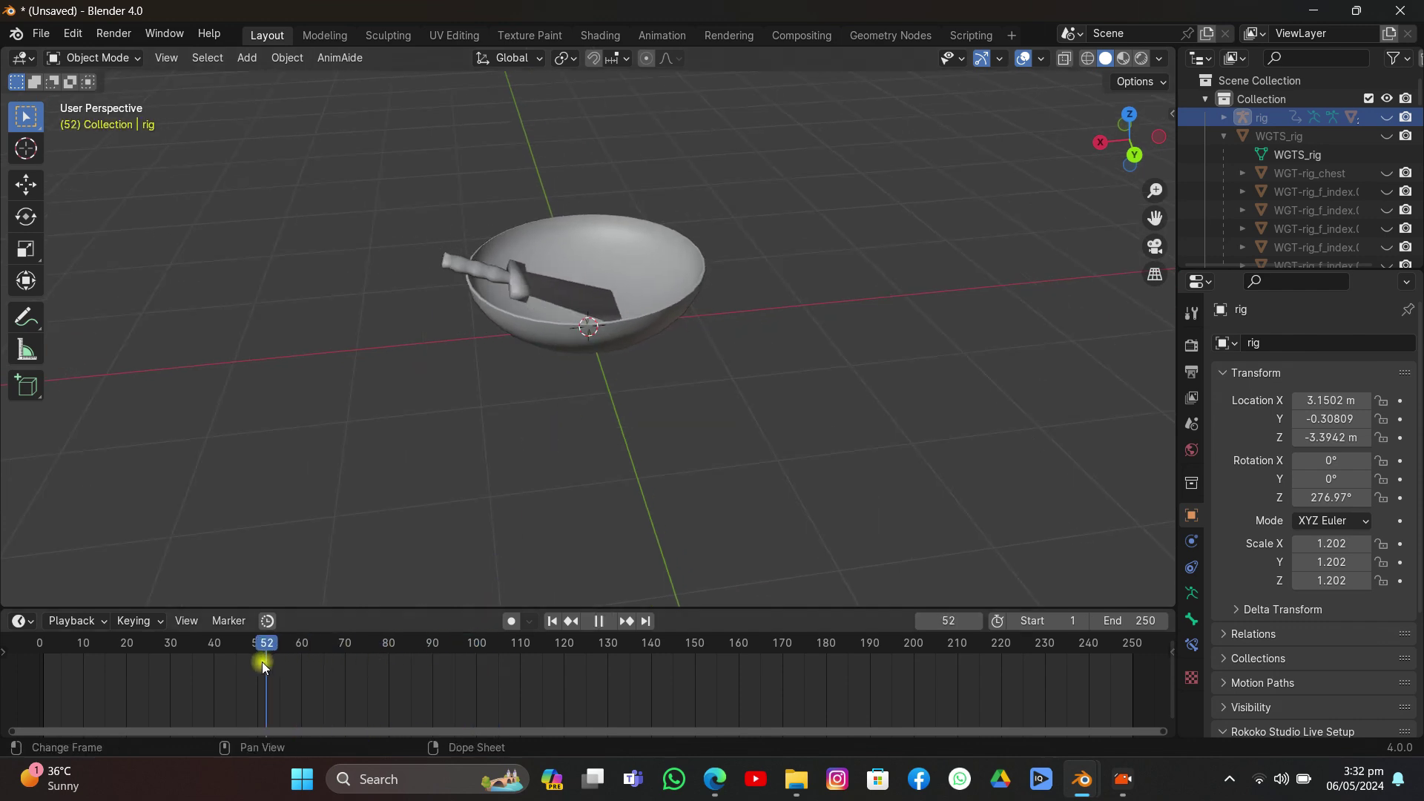
Step: Select the pan (Sphere) and expand the rig's hierarchy in the Outliner to examine its child objects
click(588, 285)
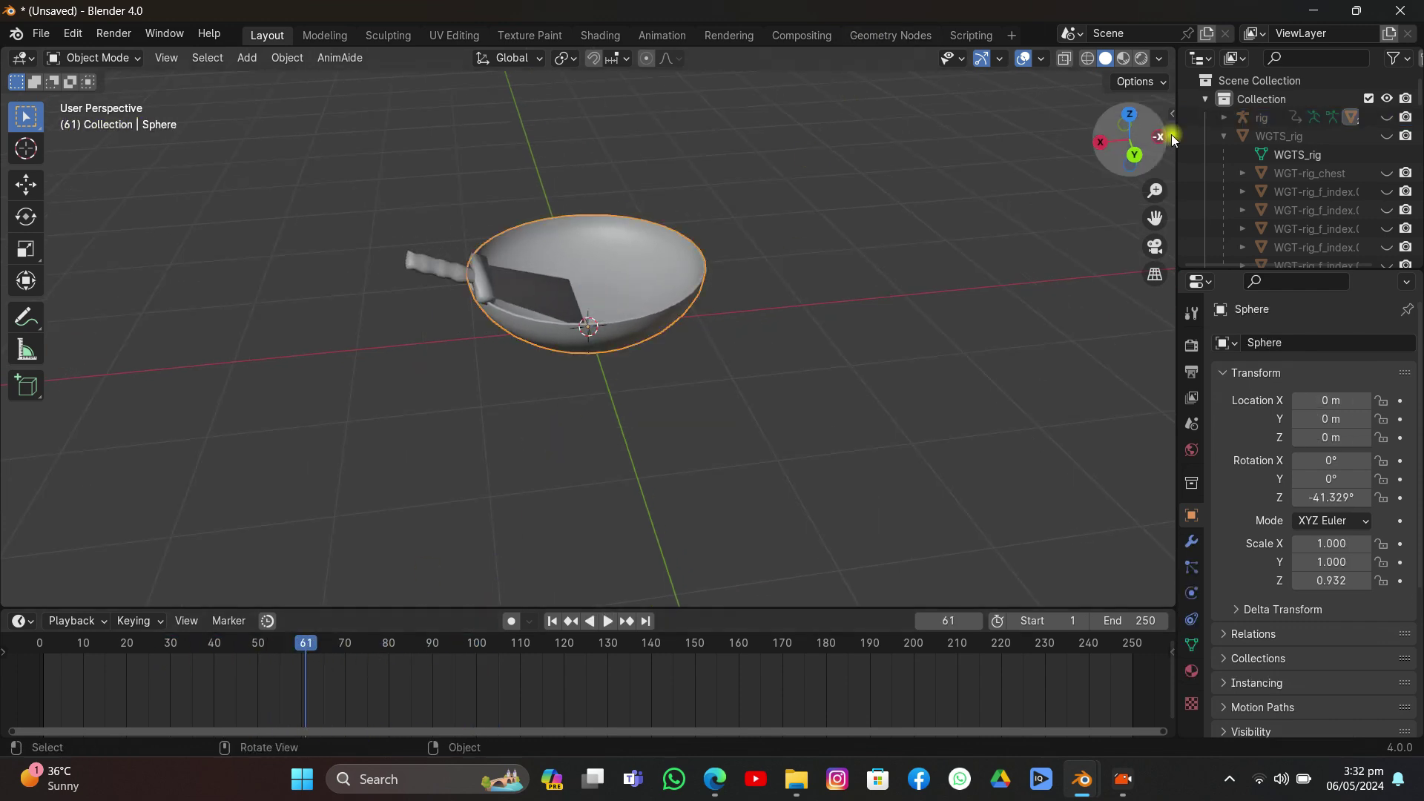
click(1224, 117)
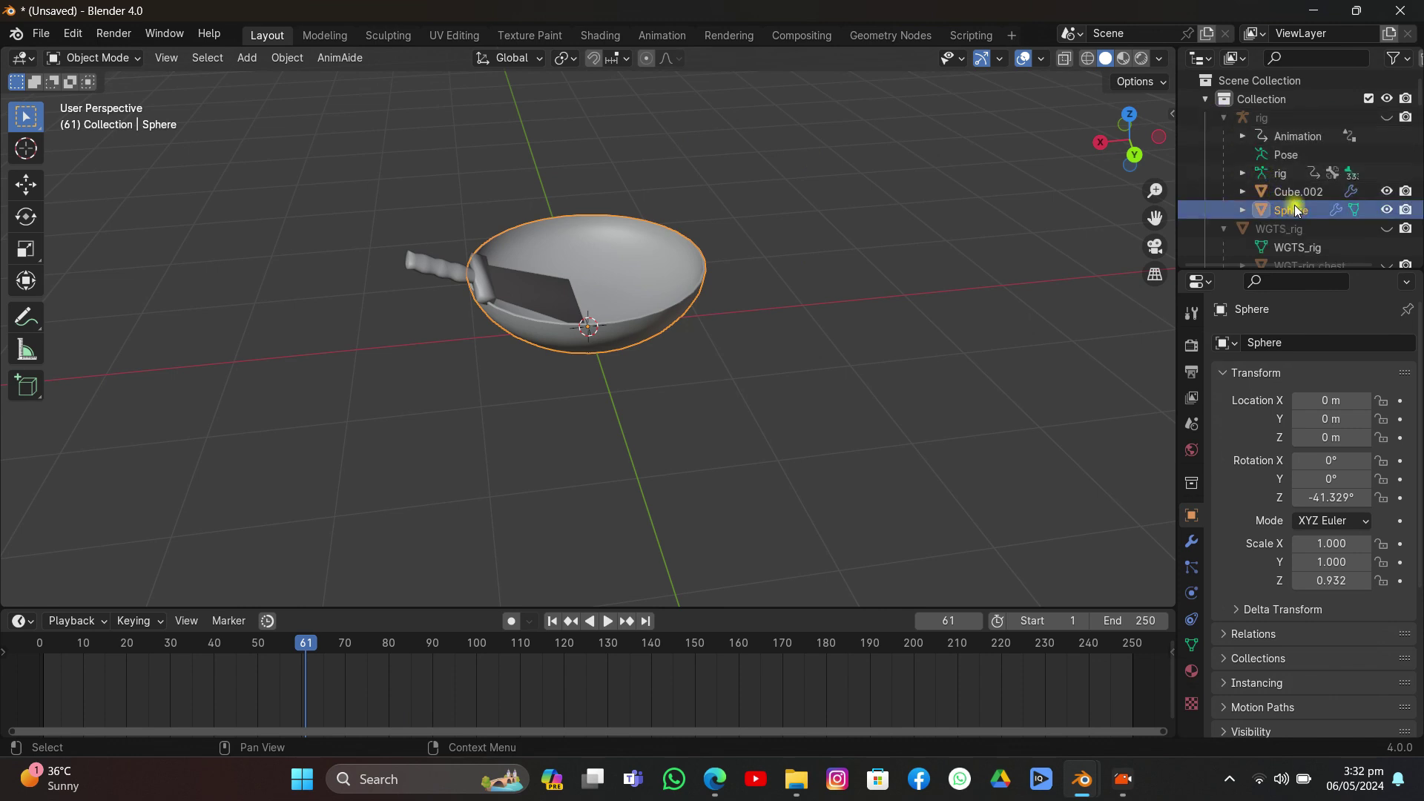
middle_drag(898, 197, 857, 215)
scroll(633, 402, up, 3)
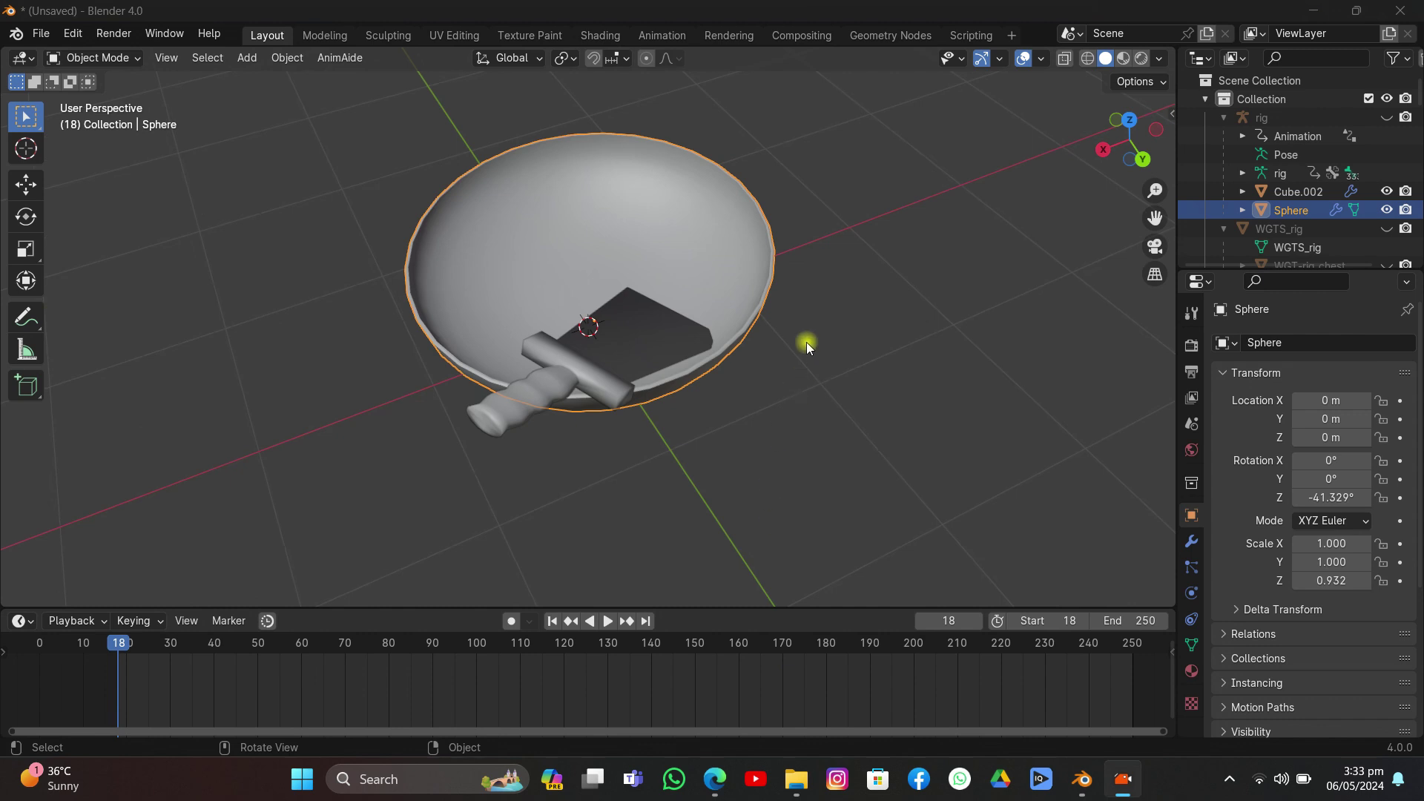
Step: Play the spatula's stirring animation from frame 18, view it from a lower angle and stop at frame 88
middle_drag(807, 341, 821, 308)
scroll(669, 319, down, 2)
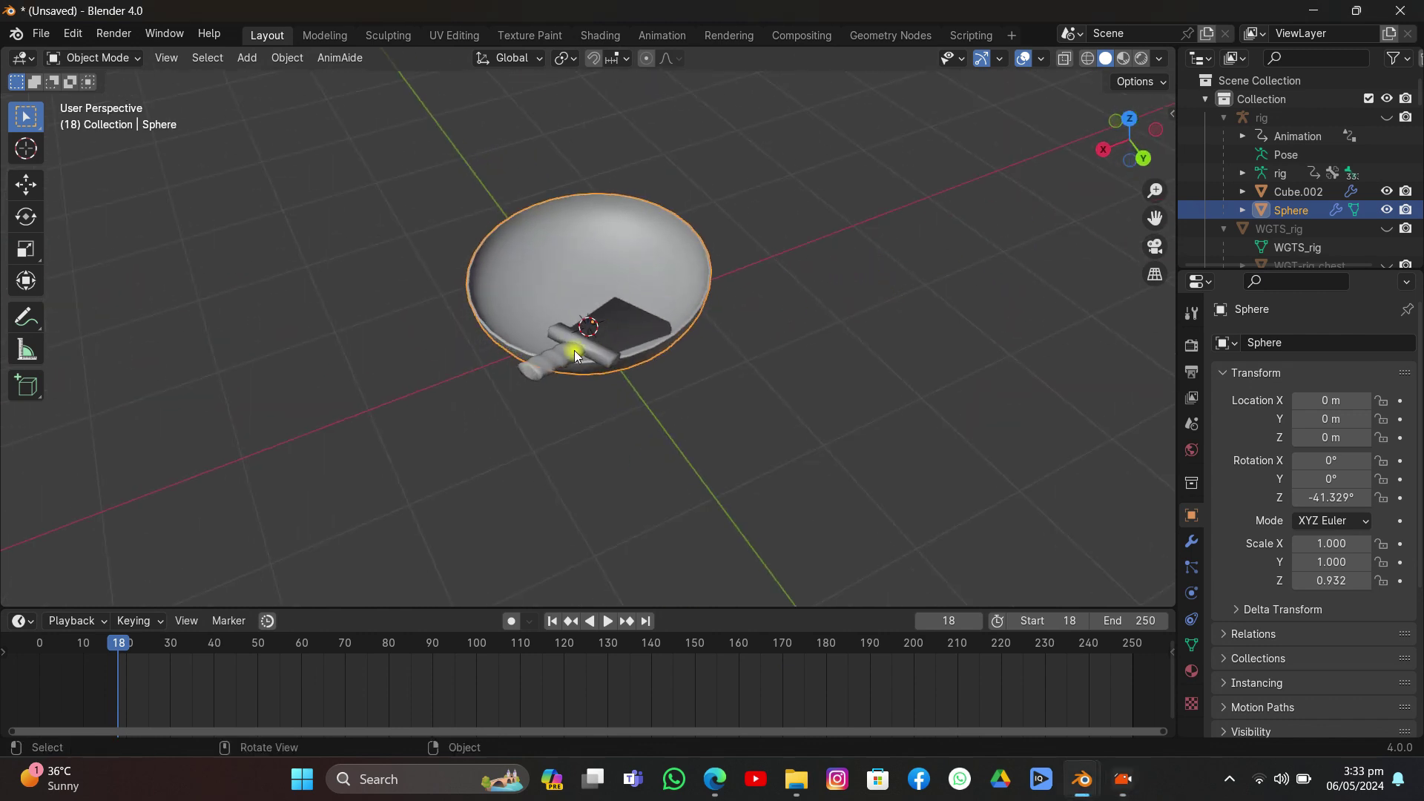
key(space)
middle_drag(571, 356, 590, 289)
key(space)
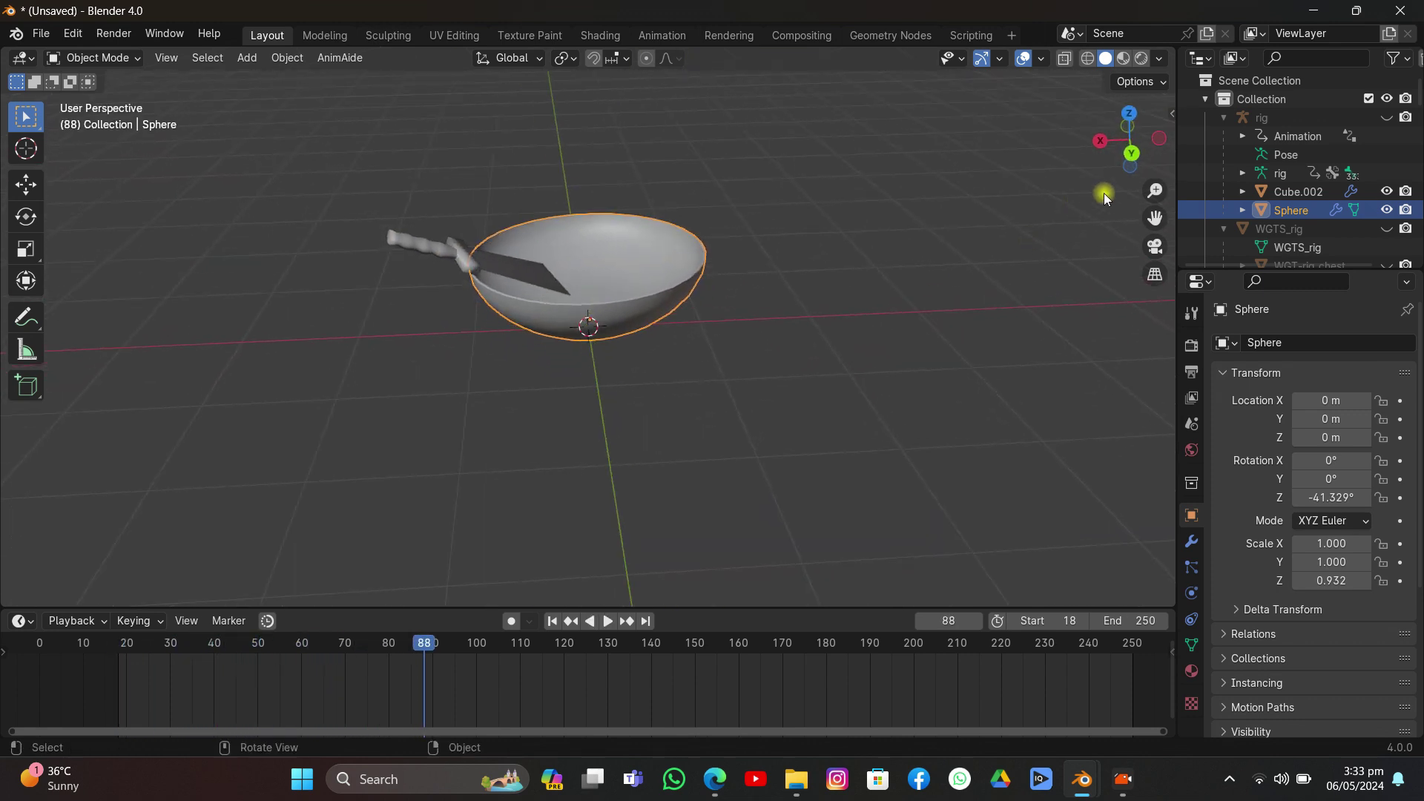
Step: Add a cube mesh at the 3D cursor by the pan
drag(1155, 218, 1142, 283)
middle_drag(570, 401, 573, 411)
scroll(580, 361, up, 2)
key(shift+a)
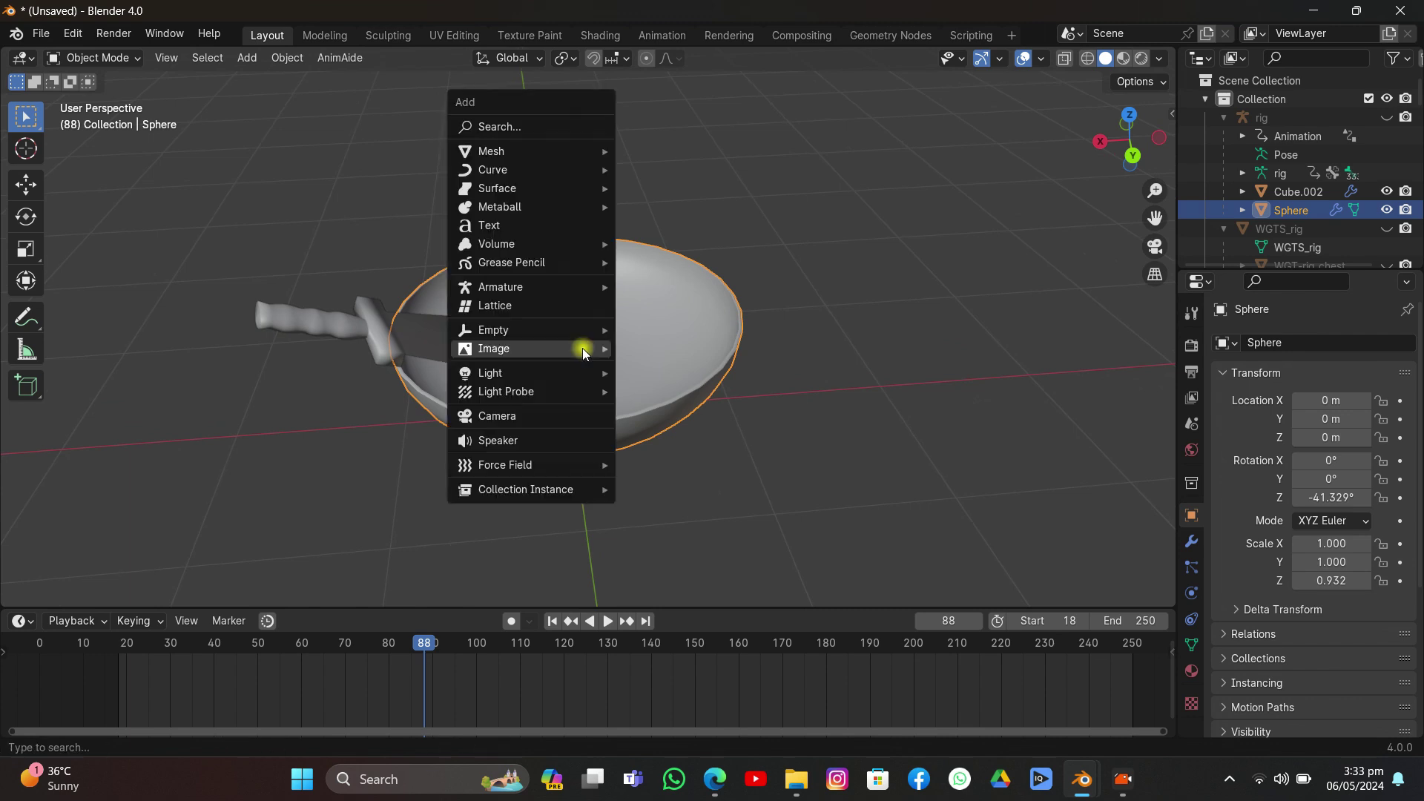
mouse_move(564, 152)
click(653, 170)
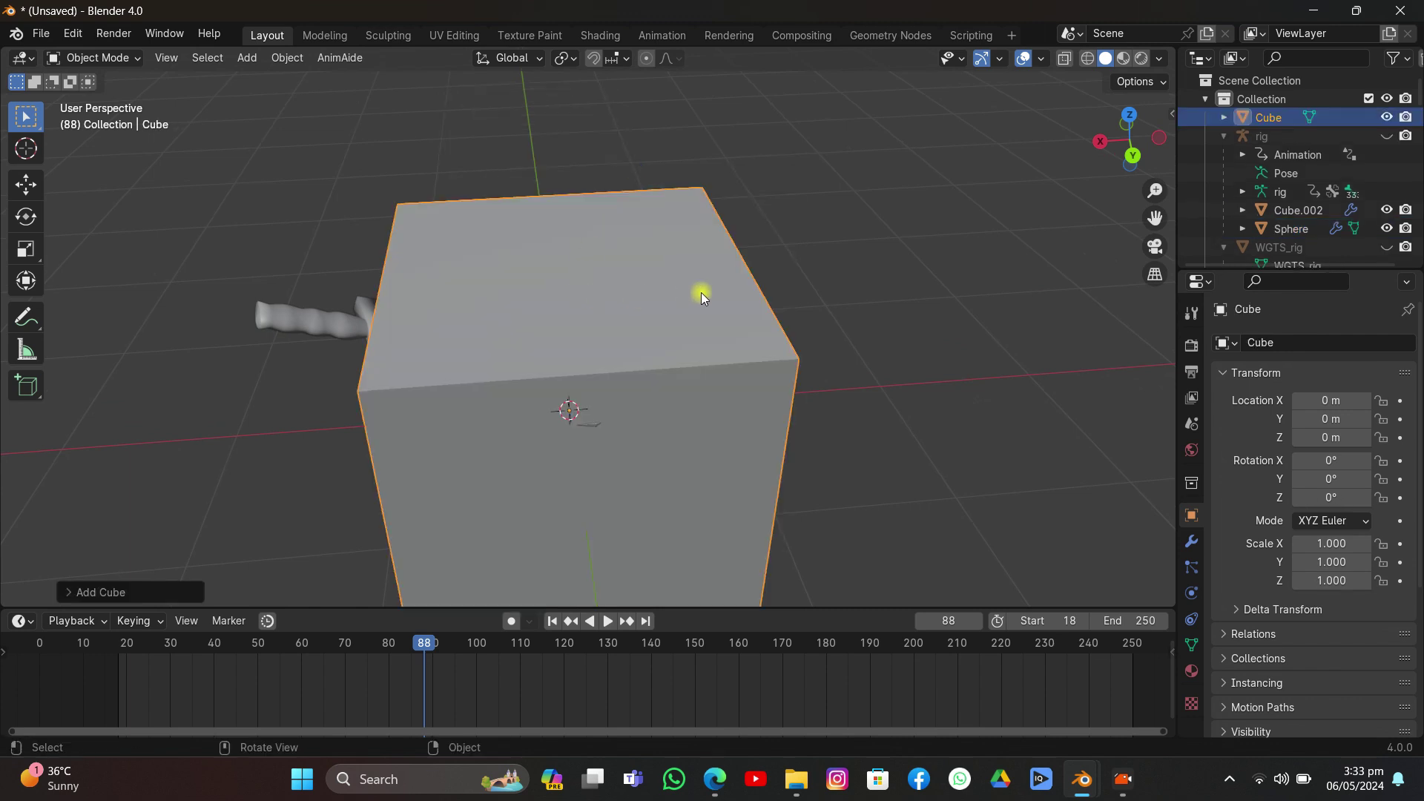
key(s)
key(Escape)
key(Tab)
key(s)
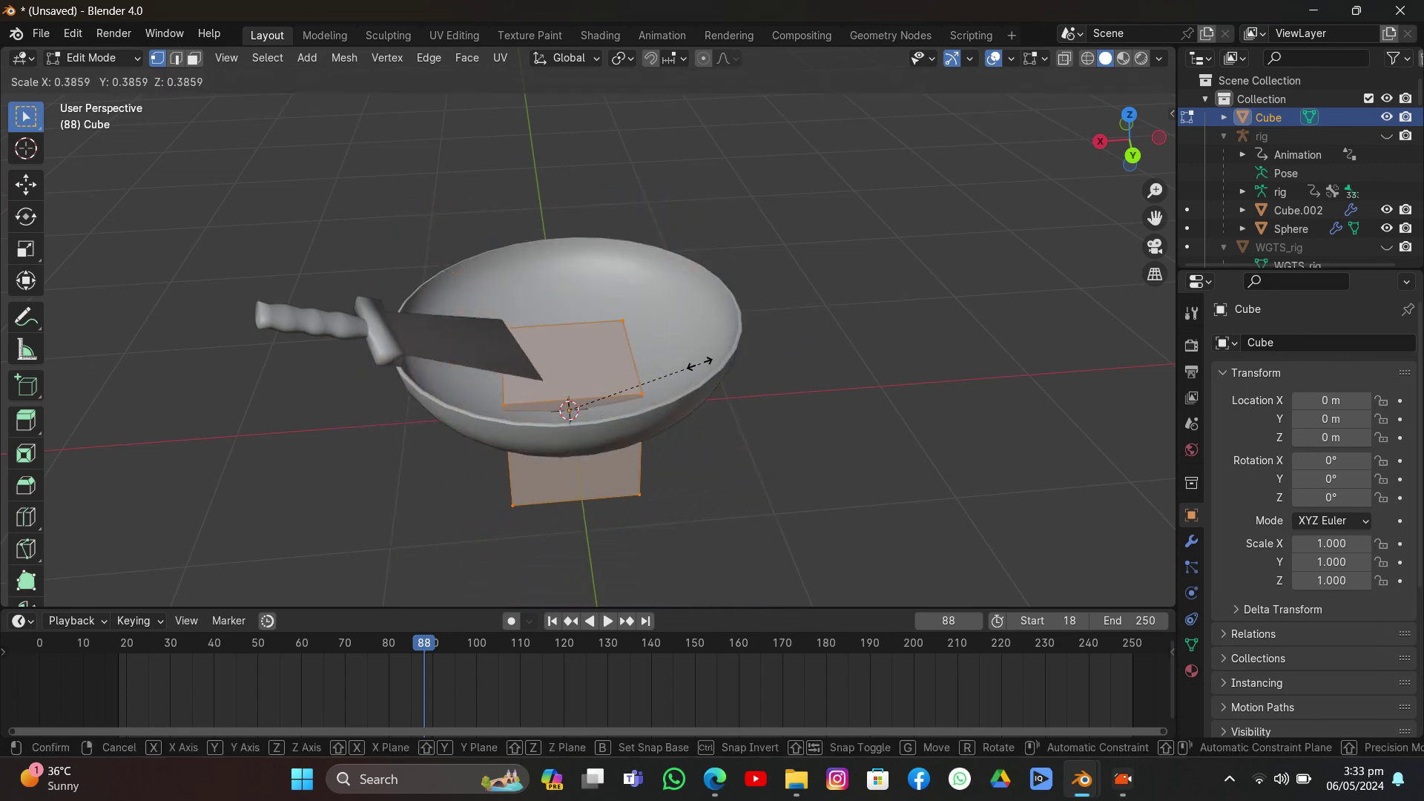
click(619, 350)
key(ctrl+z)
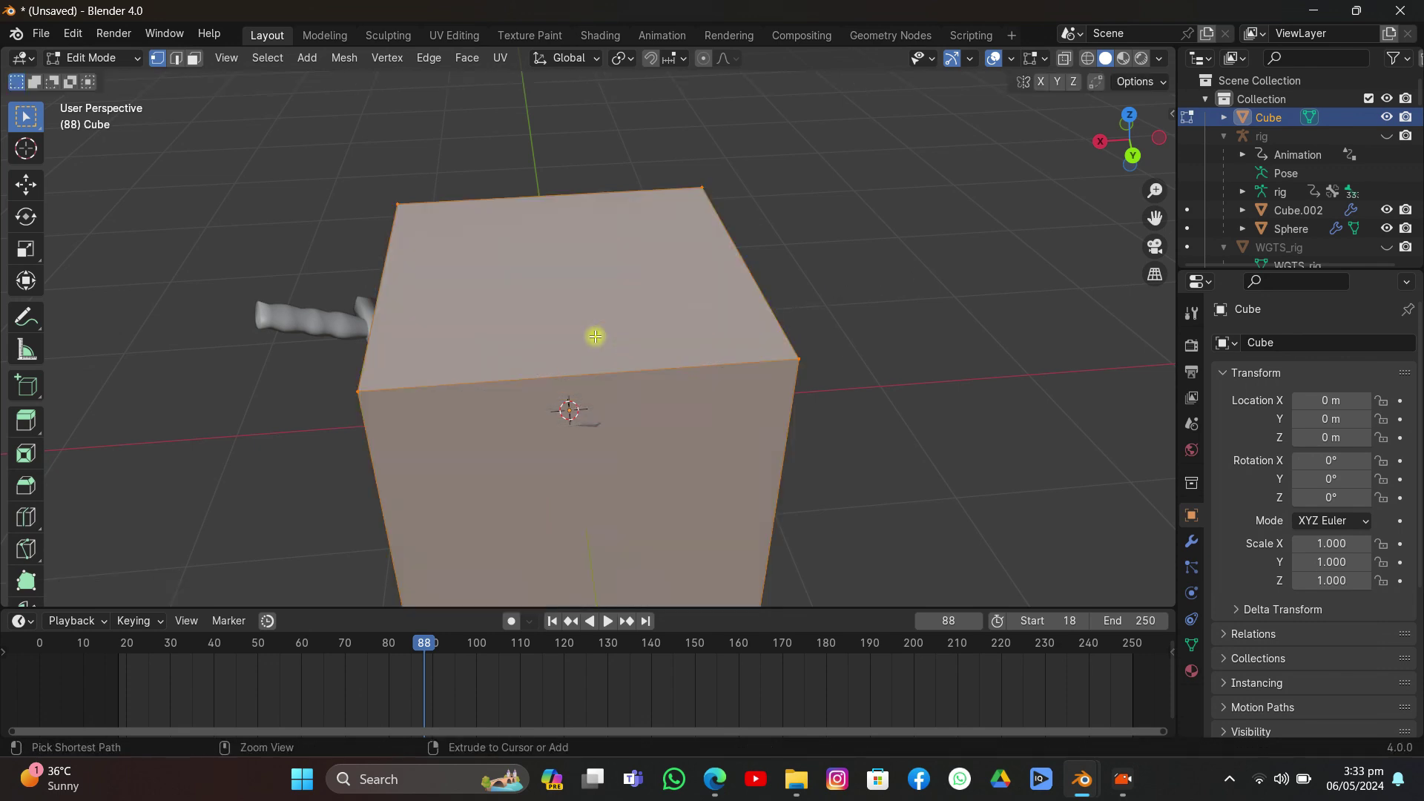
key(Tab)
Step: Scale the cube object to about 0.396 and raise it above the pan to a Z location of about 1.06 m
key(s)
click(688, 375)
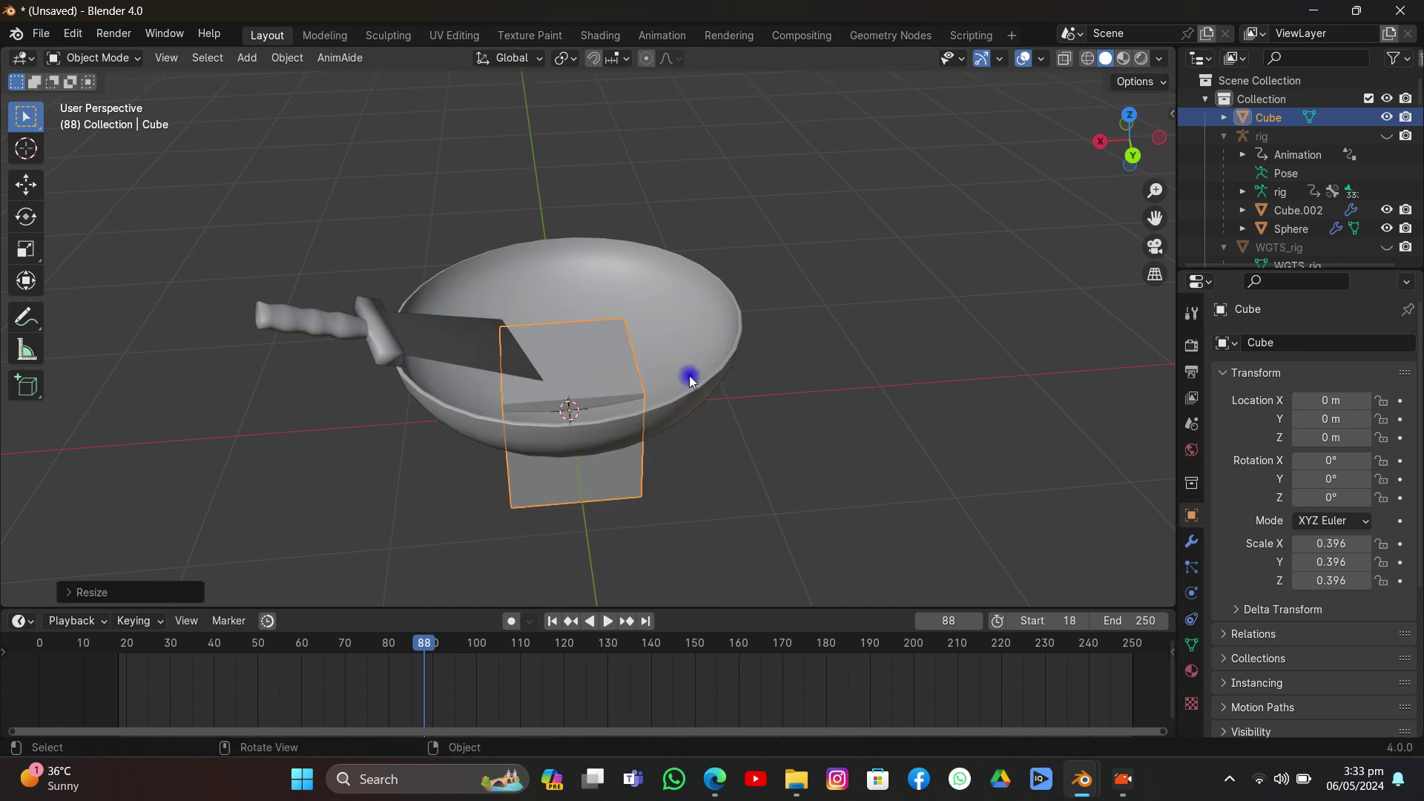
key(g)
key(z)
click(694, 223)
Step: Shrink the raised cube to a scale of about 0.267 and apply its scale
key(s)
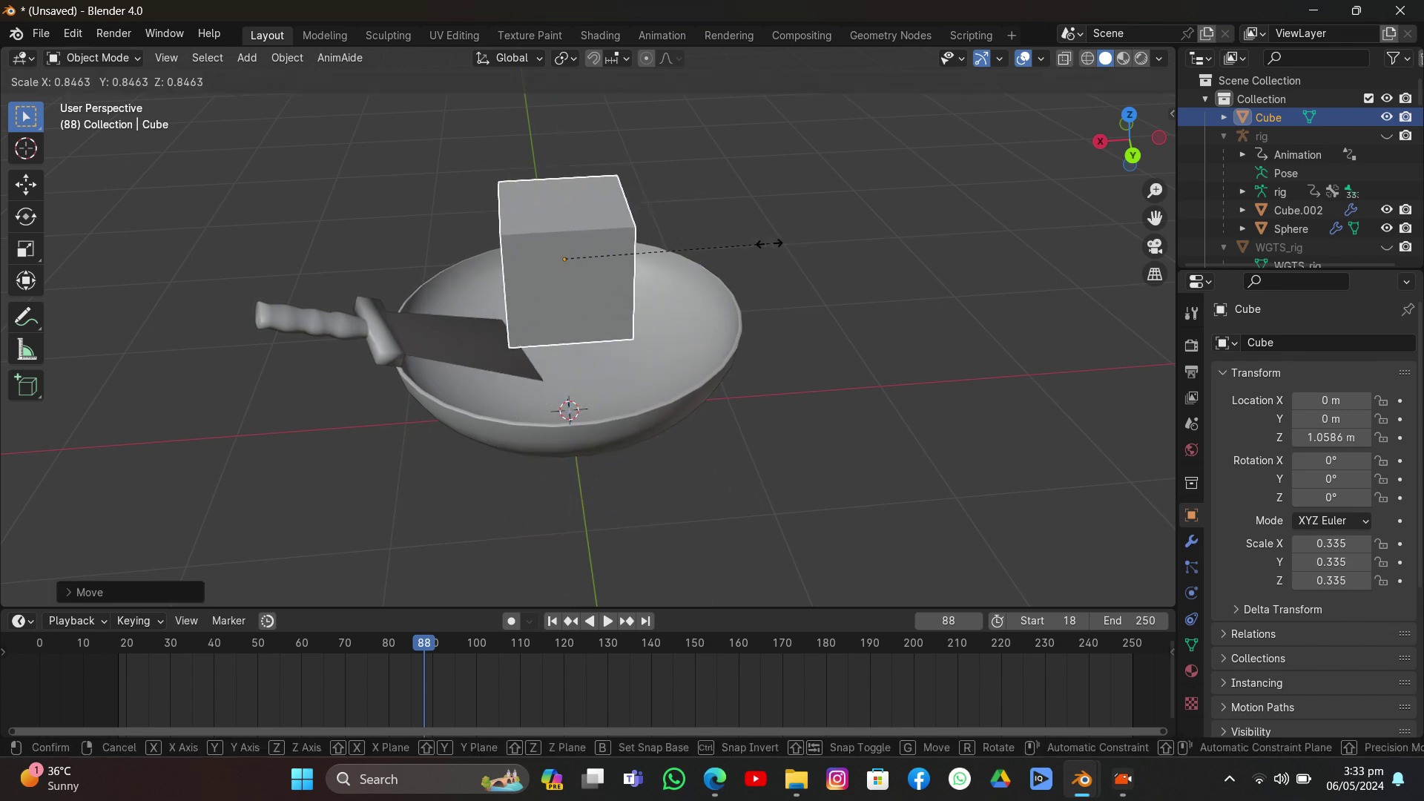
click(728, 246)
key(ctrl+a)
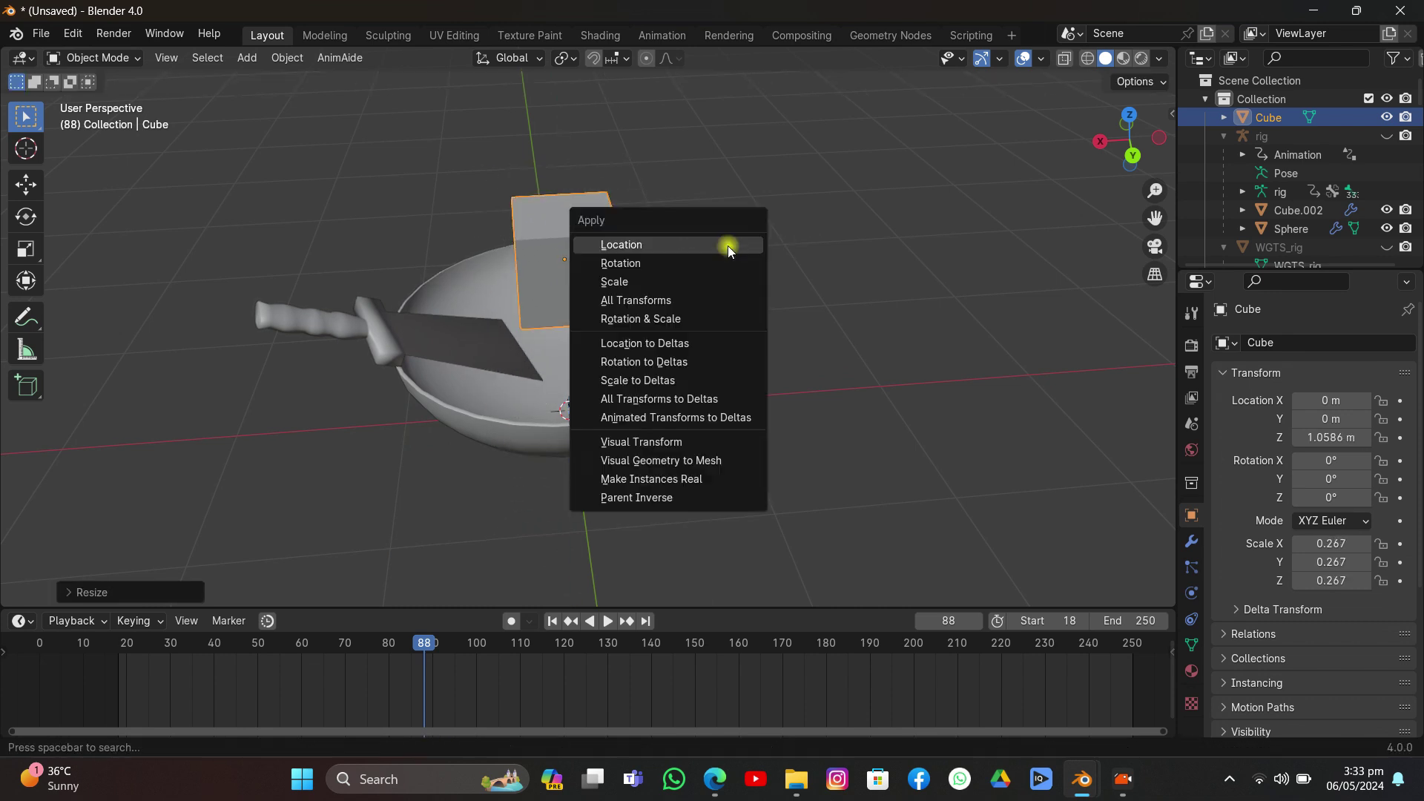
click(676, 282)
Step: Stretch the cube's mesh along the X axis in Edit Mode to form a longer block
key(Tab)
drag(1155, 221, 1129, 290)
scroll(754, 238, up, 2)
middle_drag(702, 270, 682, 236)
key(s)
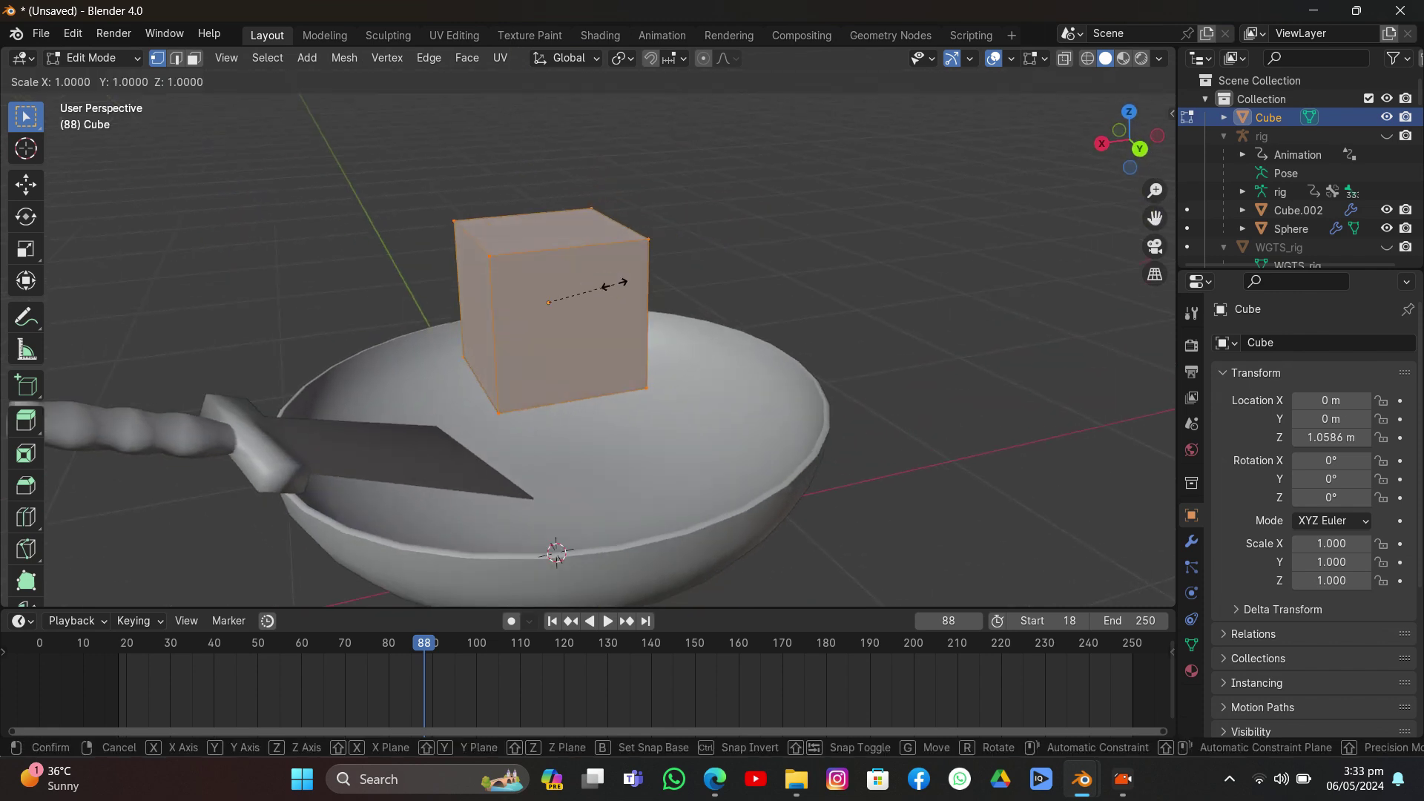
key(x)
click(641, 296)
Step: Add two centred loop cuts to the block, one vertical across its length and one horizontal around its sides
key(ctrl+r)
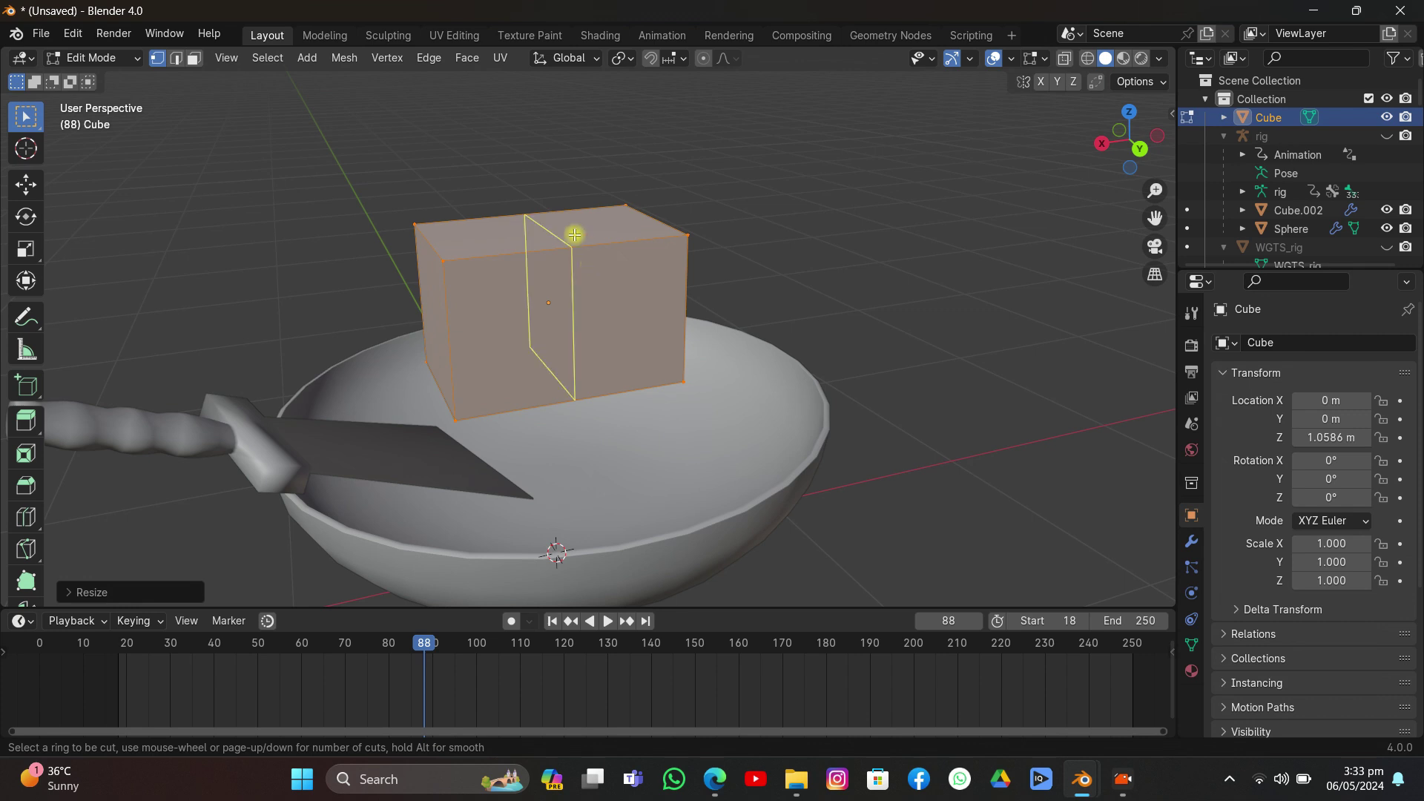
click(572, 232)
right_click(597, 249)
key(ctrl+r)
click(671, 274)
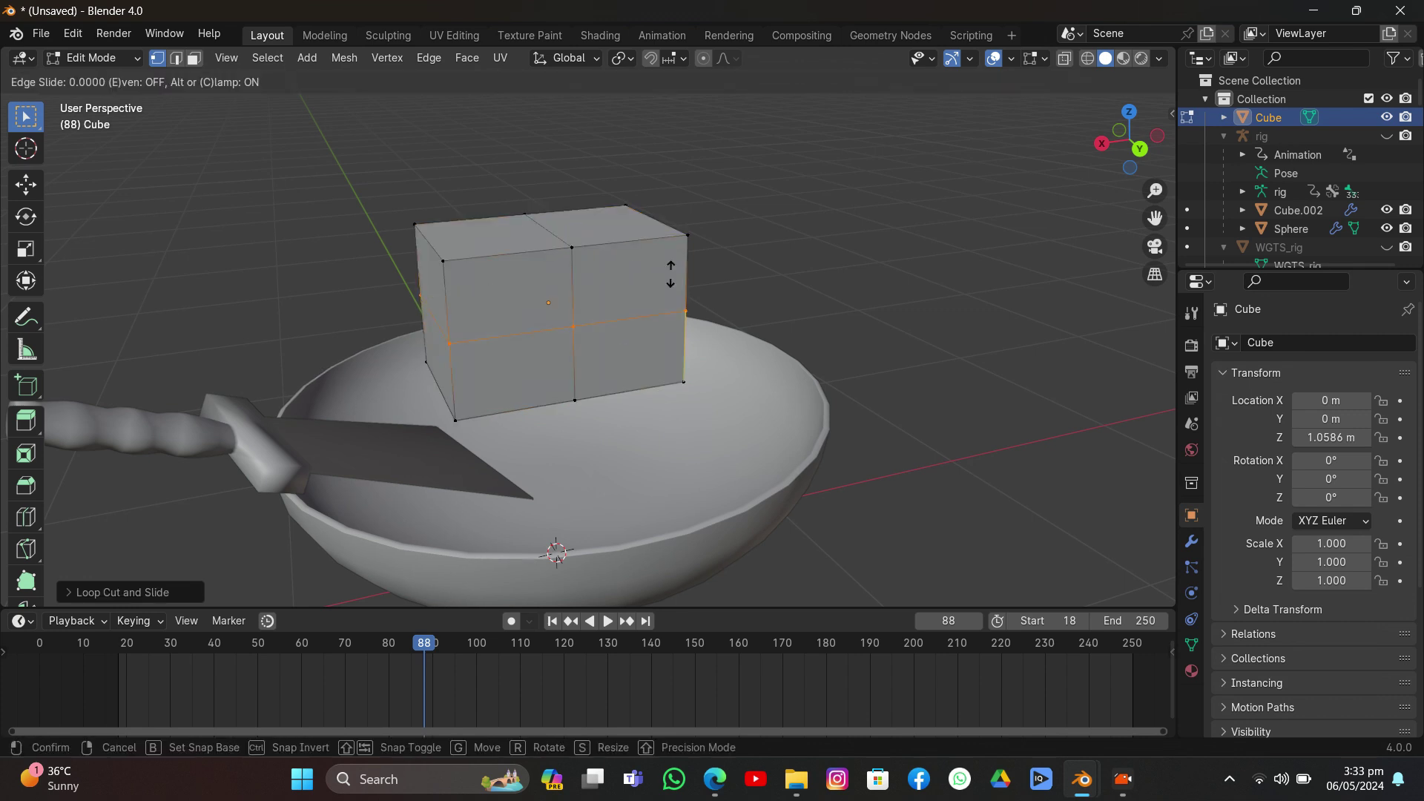
right_click(671, 274)
Step: Subdivide the block's entire mesh once
key(a)
right_click(646, 235)
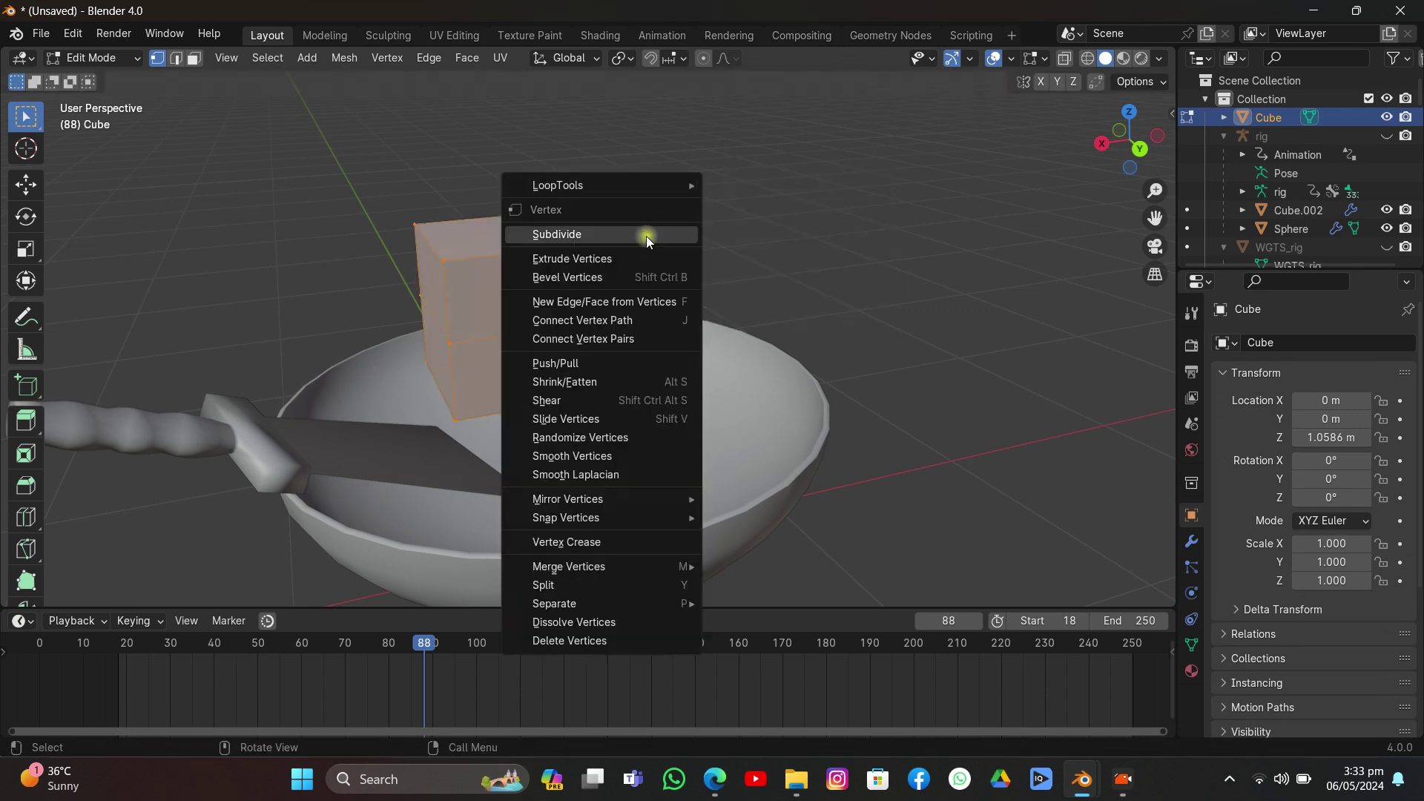
click(645, 236)
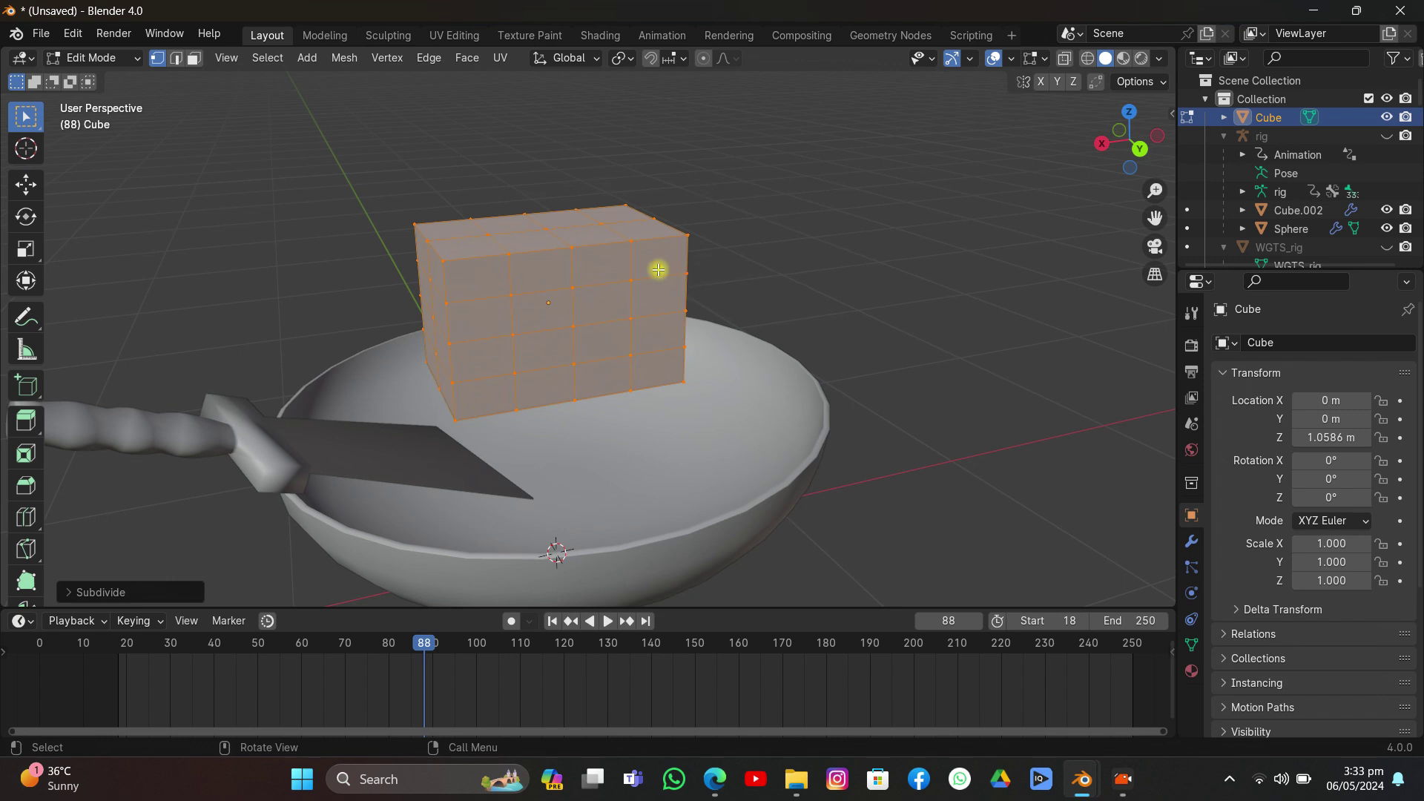
Step: Flatten the subdivided block along Z and shrink it to a small food-sized chunk above the pan
key(s)
key(z)
click(709, 296)
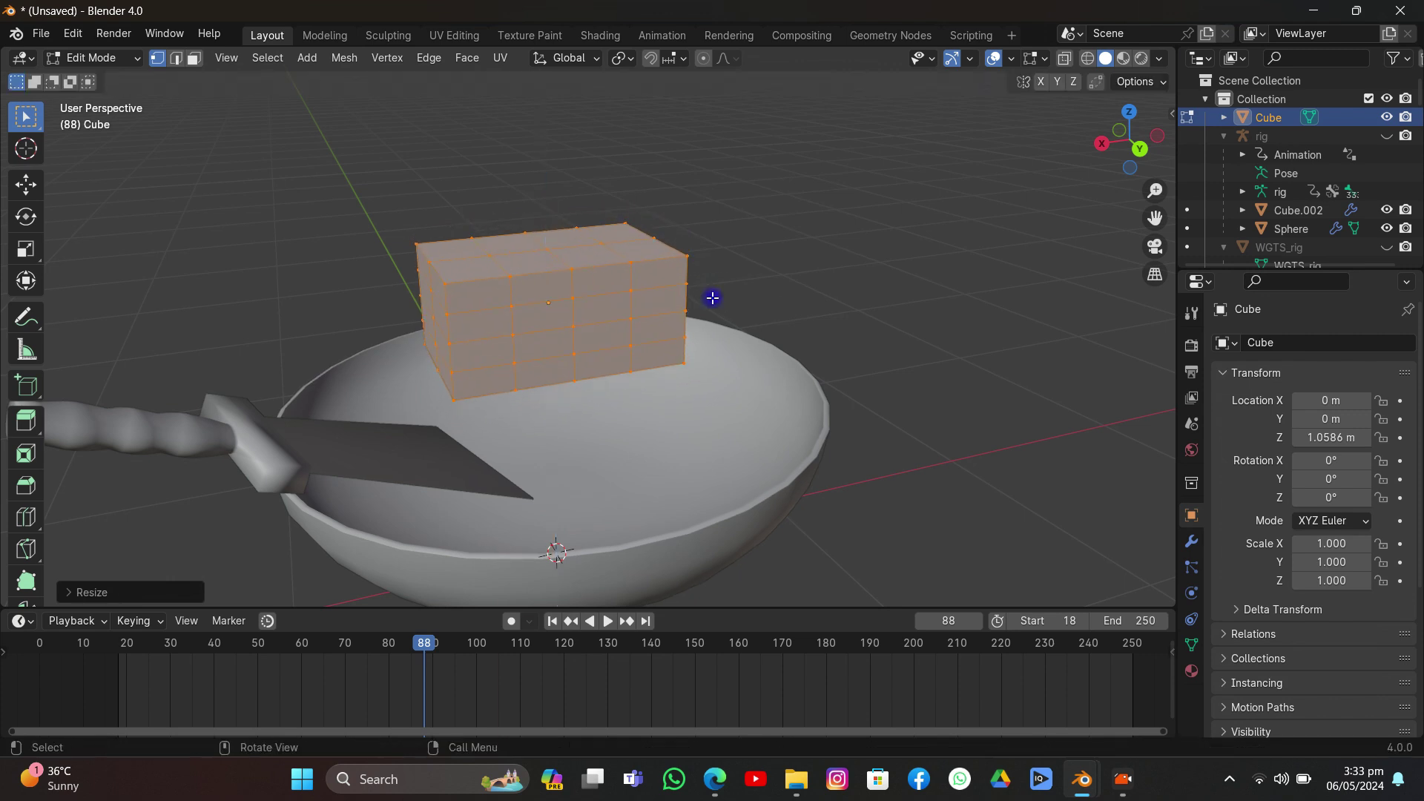
key(s)
click(650, 311)
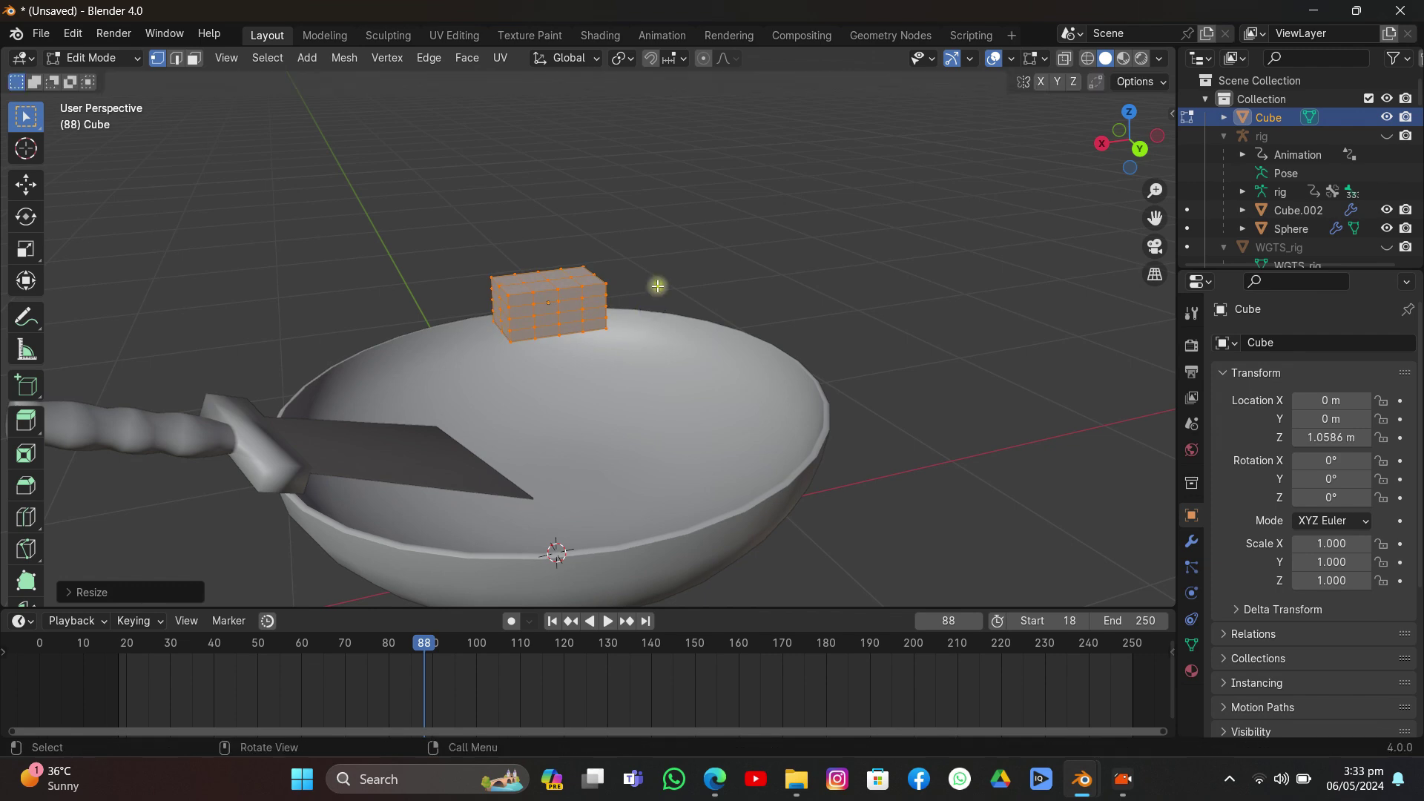
middle_drag(658, 289, 747, 333)
key(s)
click(746, 333)
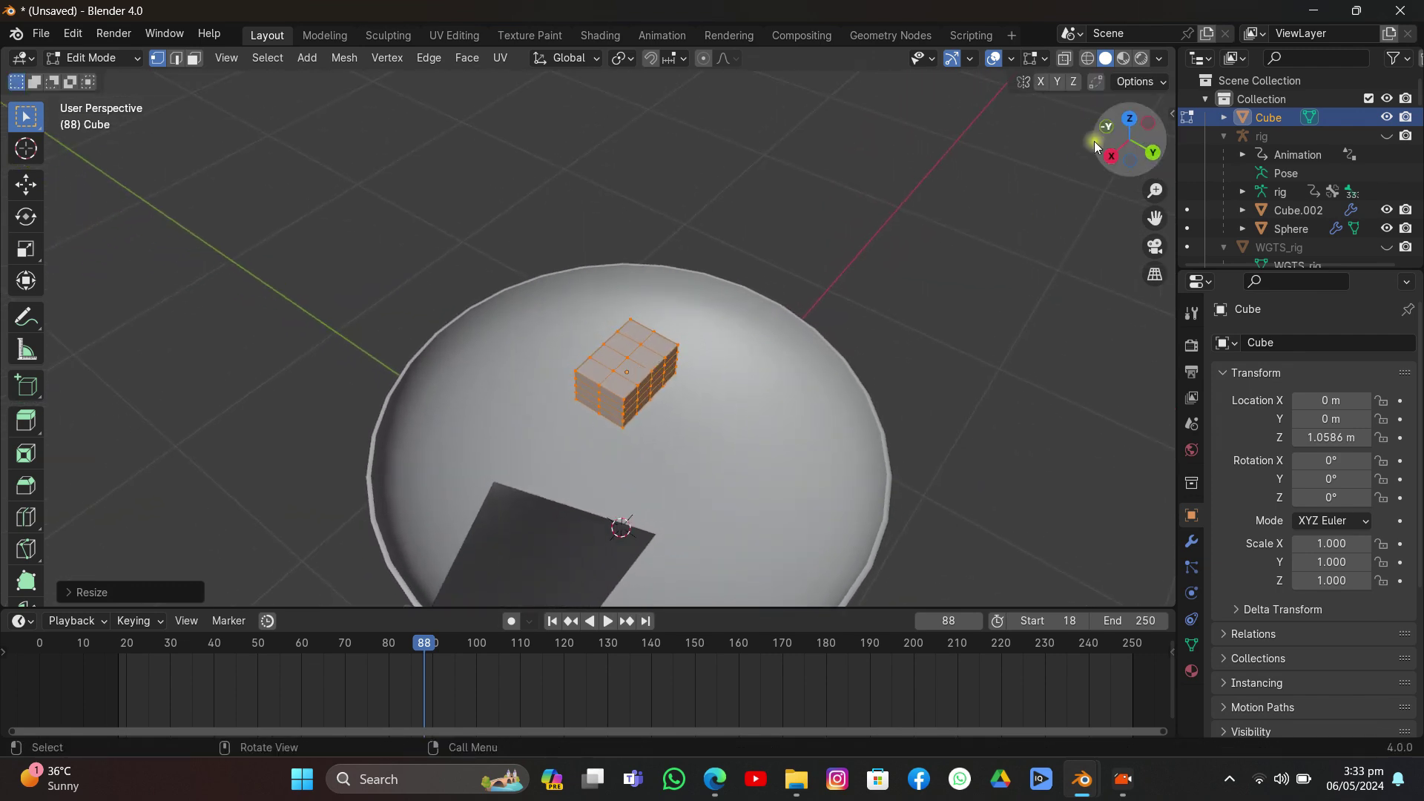
Step: From the top view, duplicate the chunk to the pan's lower-left area, enlarge the copy and narrow it along X
click(1129, 121)
drag(1153, 216, 1037, 252)
key(shift+d)
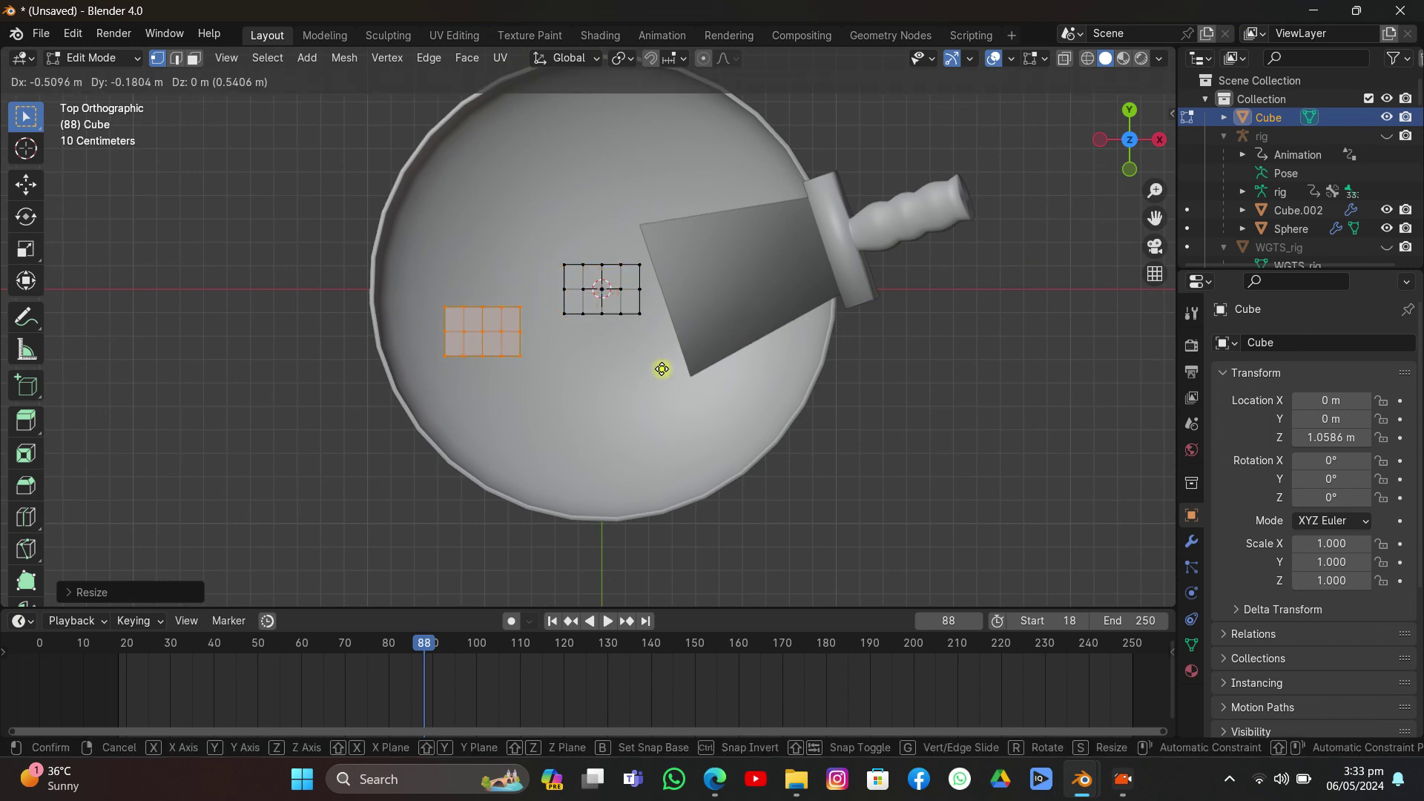
click(663, 381)
key(s)
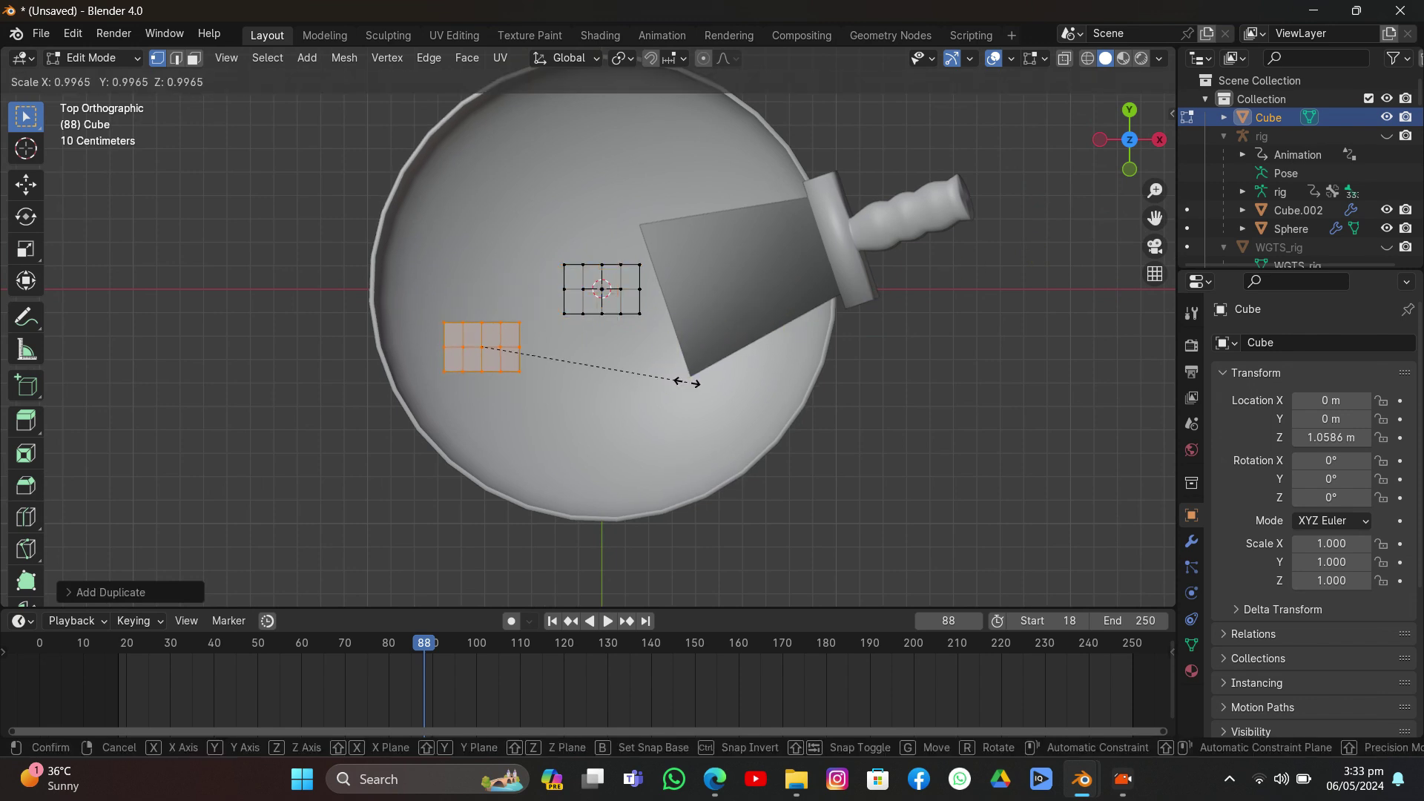
click(734, 398)
key(s)
key(x)
click(703, 393)
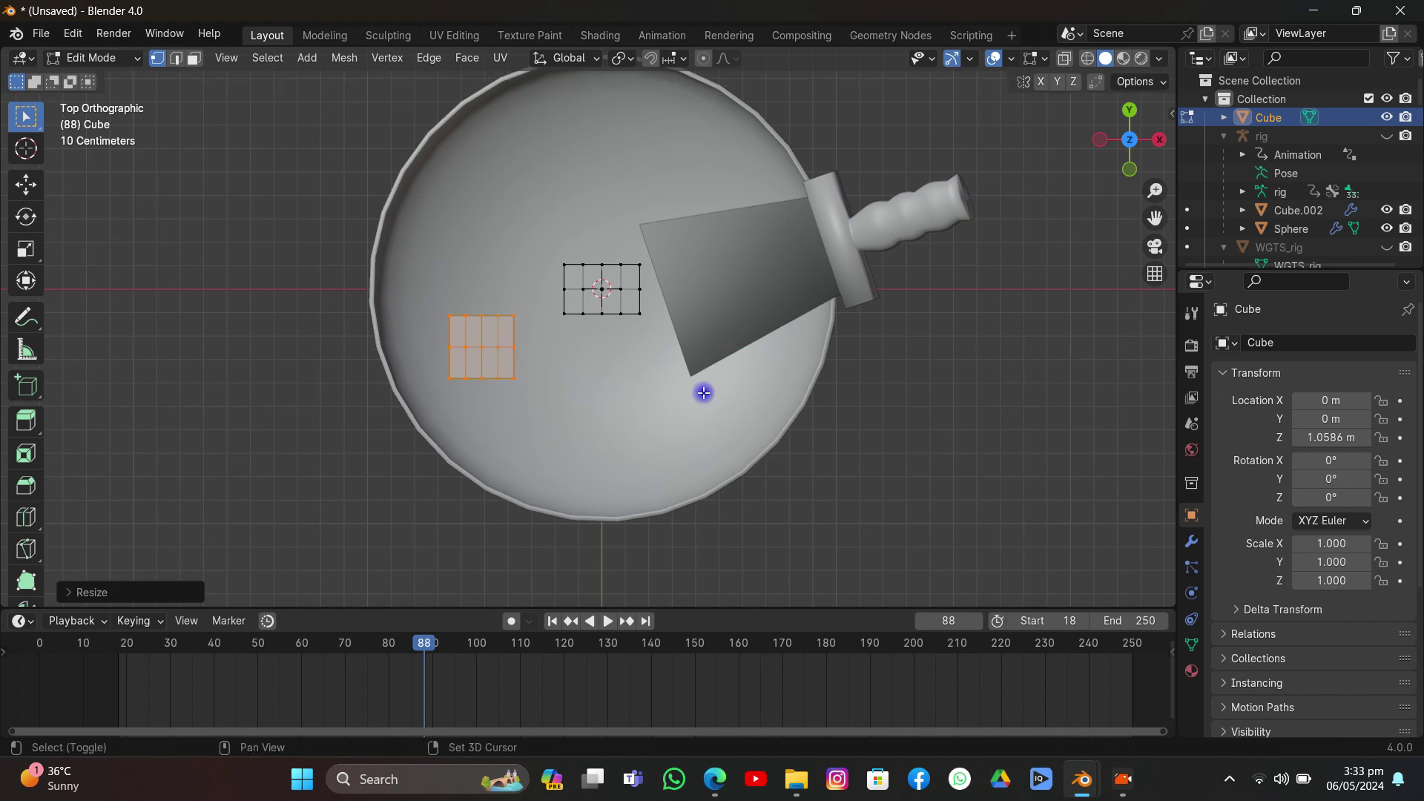
Step: Duplicate the narrowed chunk to the pan's upper-left area and widen the copy along X
key(shift+d)
click(725, 267)
key(s)
key(x)
click(778, 256)
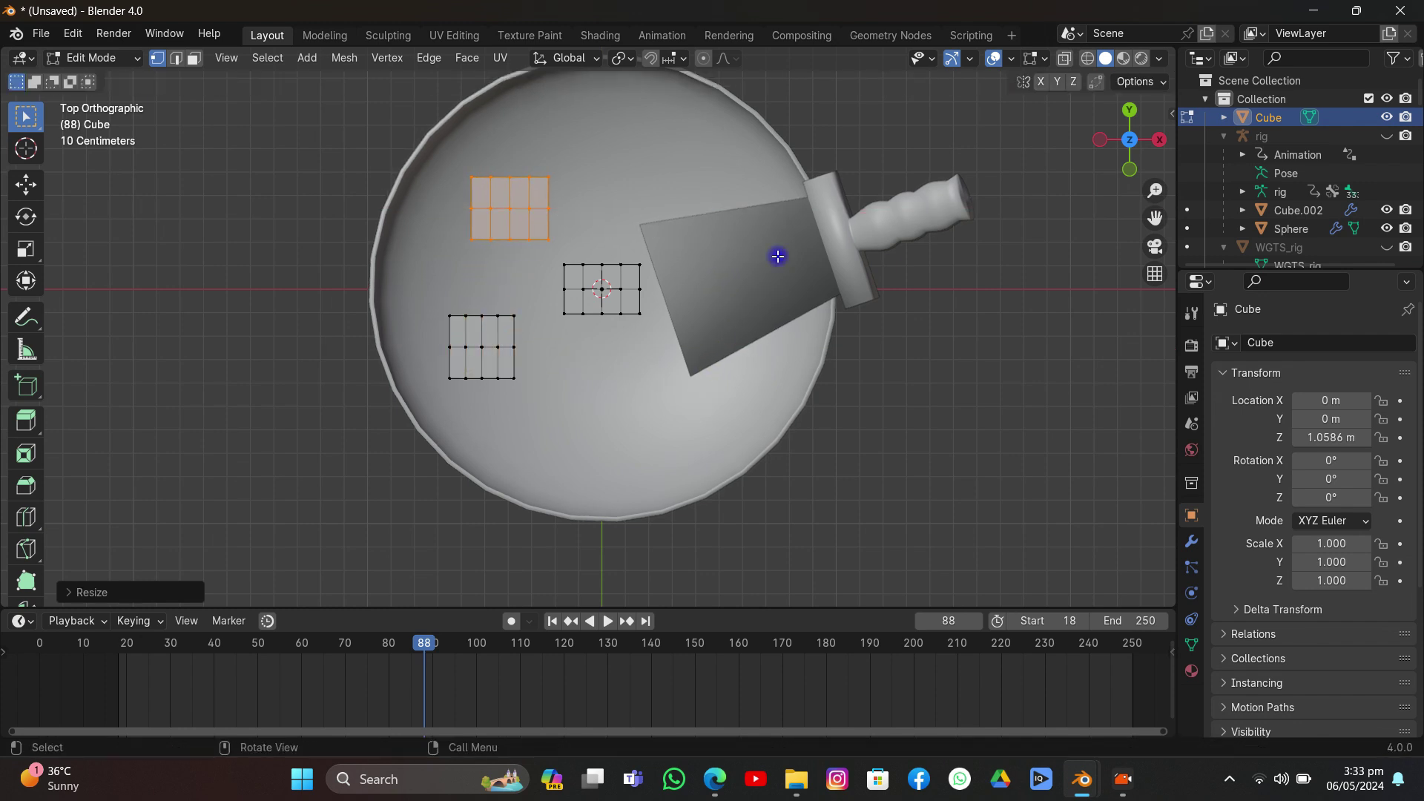
Step: Duplicate the widened chunk to the area below the original block and shrink the copy
key(shift+d)
click(863, 445)
key(s)
click(785, 433)
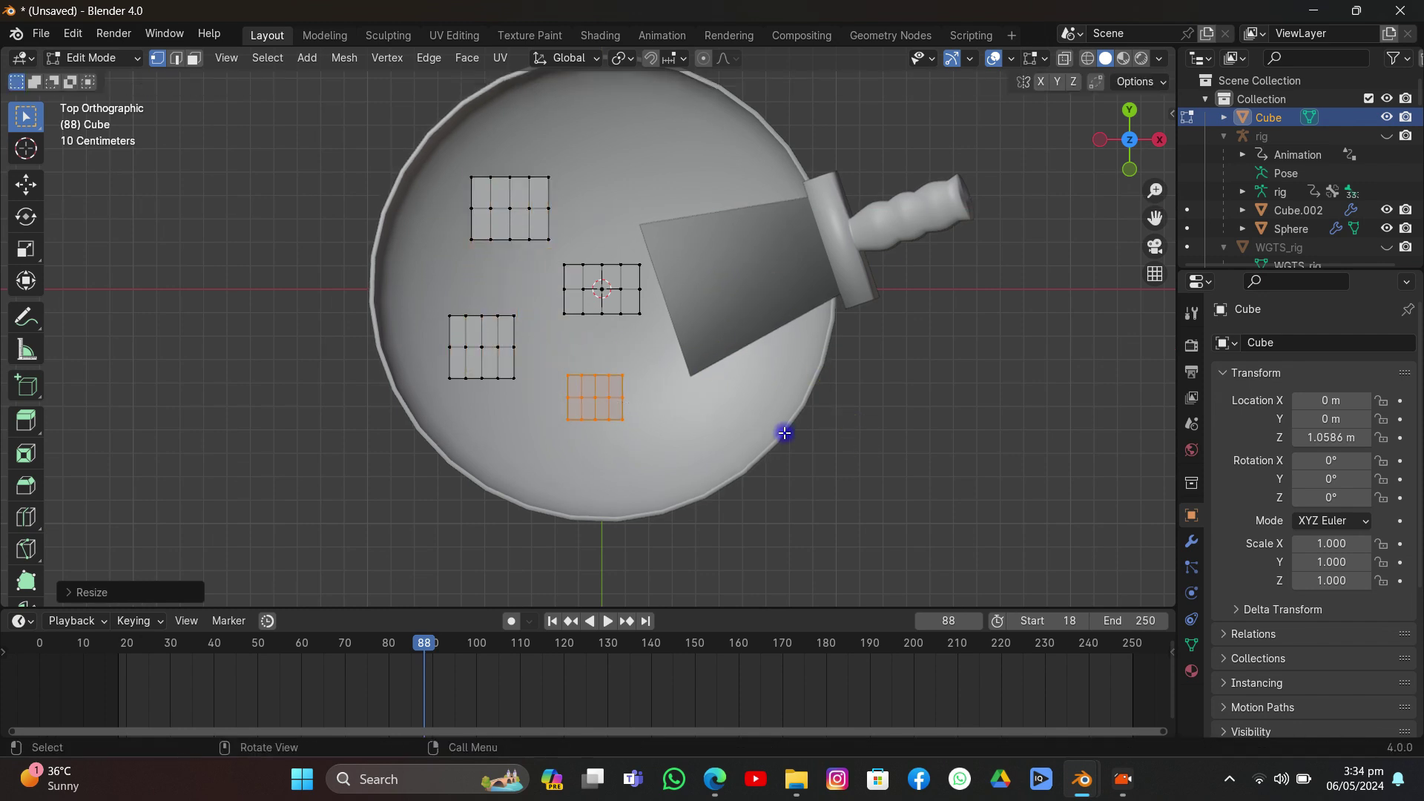
Step: Duplicate the small chunk to the area above the original block, enlarge it and shift it toward the spatula blade
key(shift+d)
click(785, 226)
key(s)
click(867, 294)
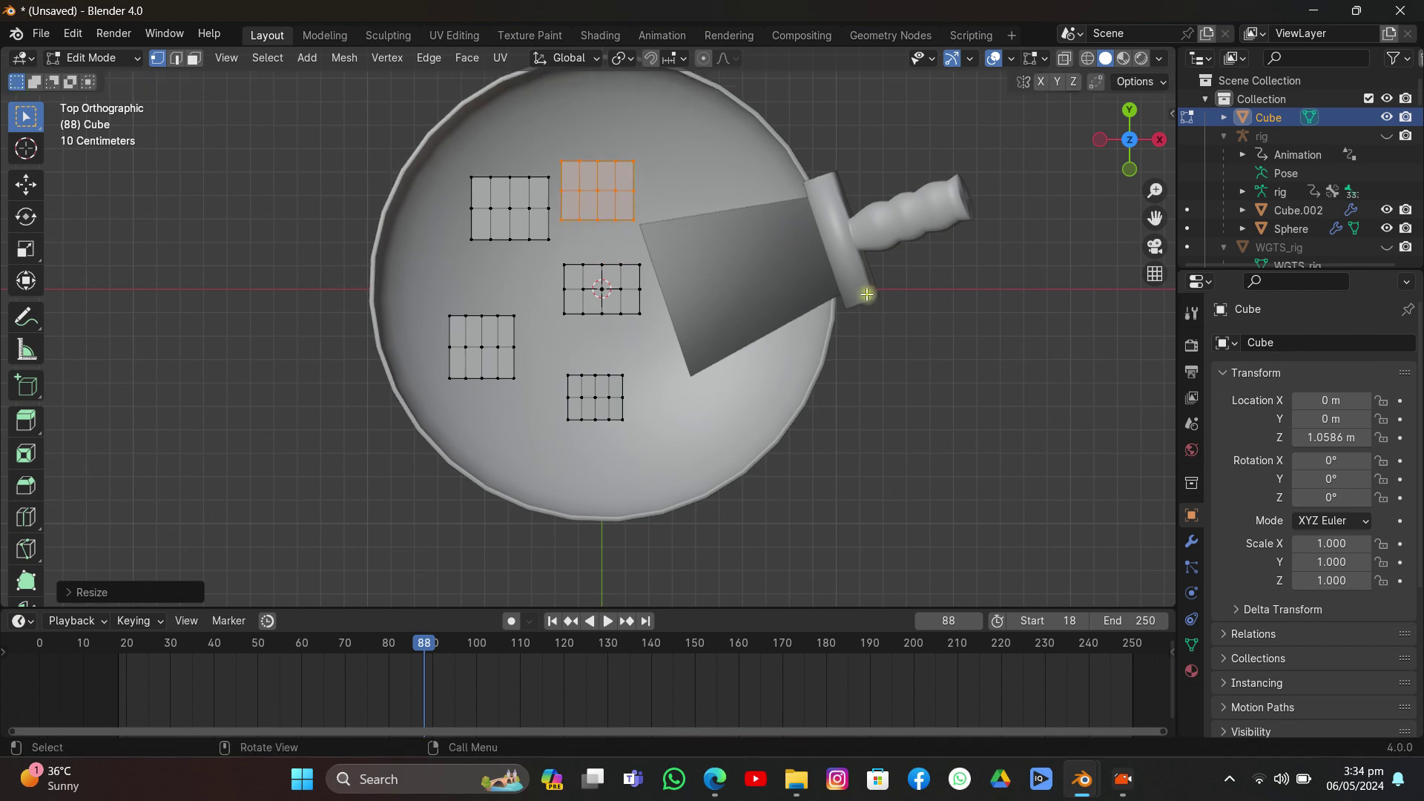
key(g)
click(894, 292)
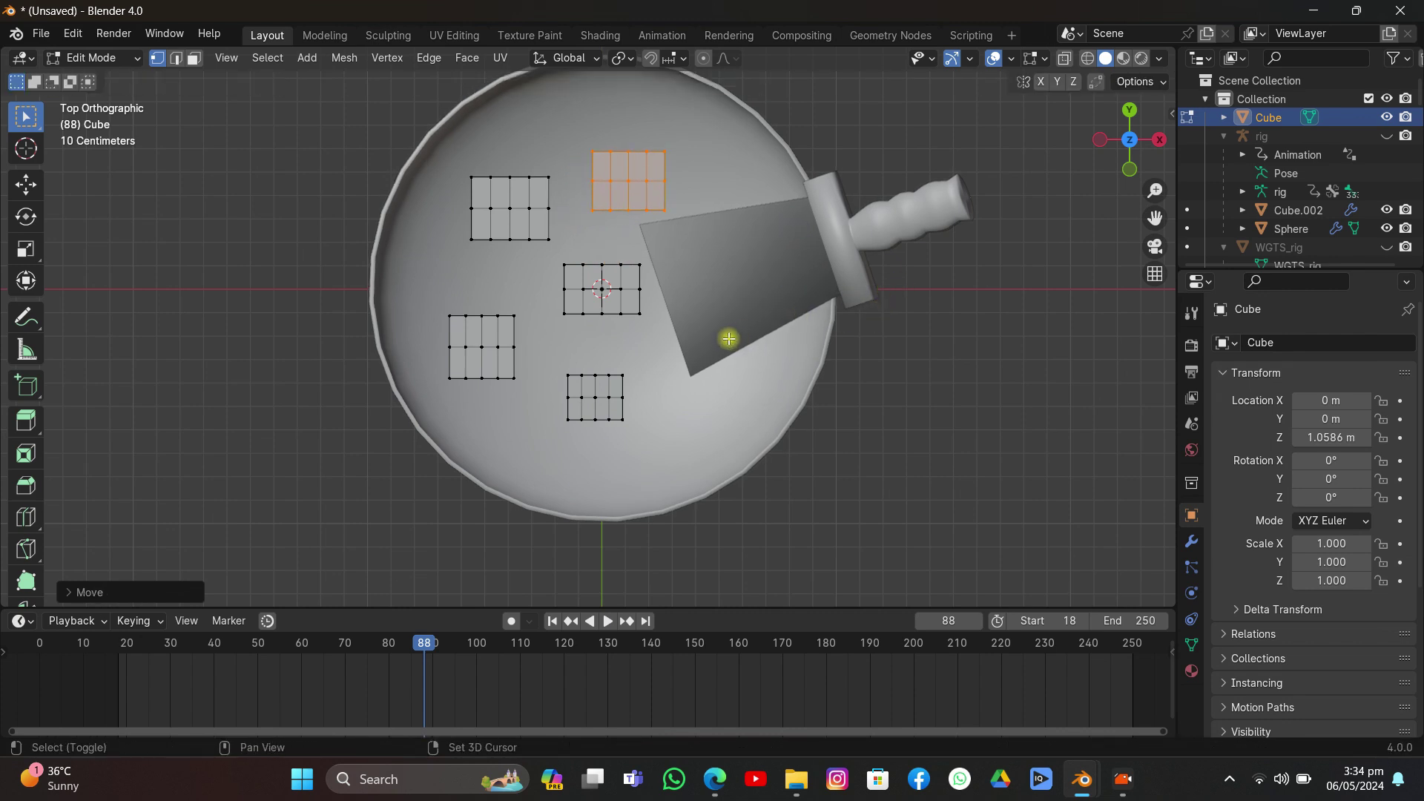
Step: Place two more chunk copies, one beside the small lower chunk and one near the pan's left rim
key(shift+d)
click(770, 529)
key(shift+d)
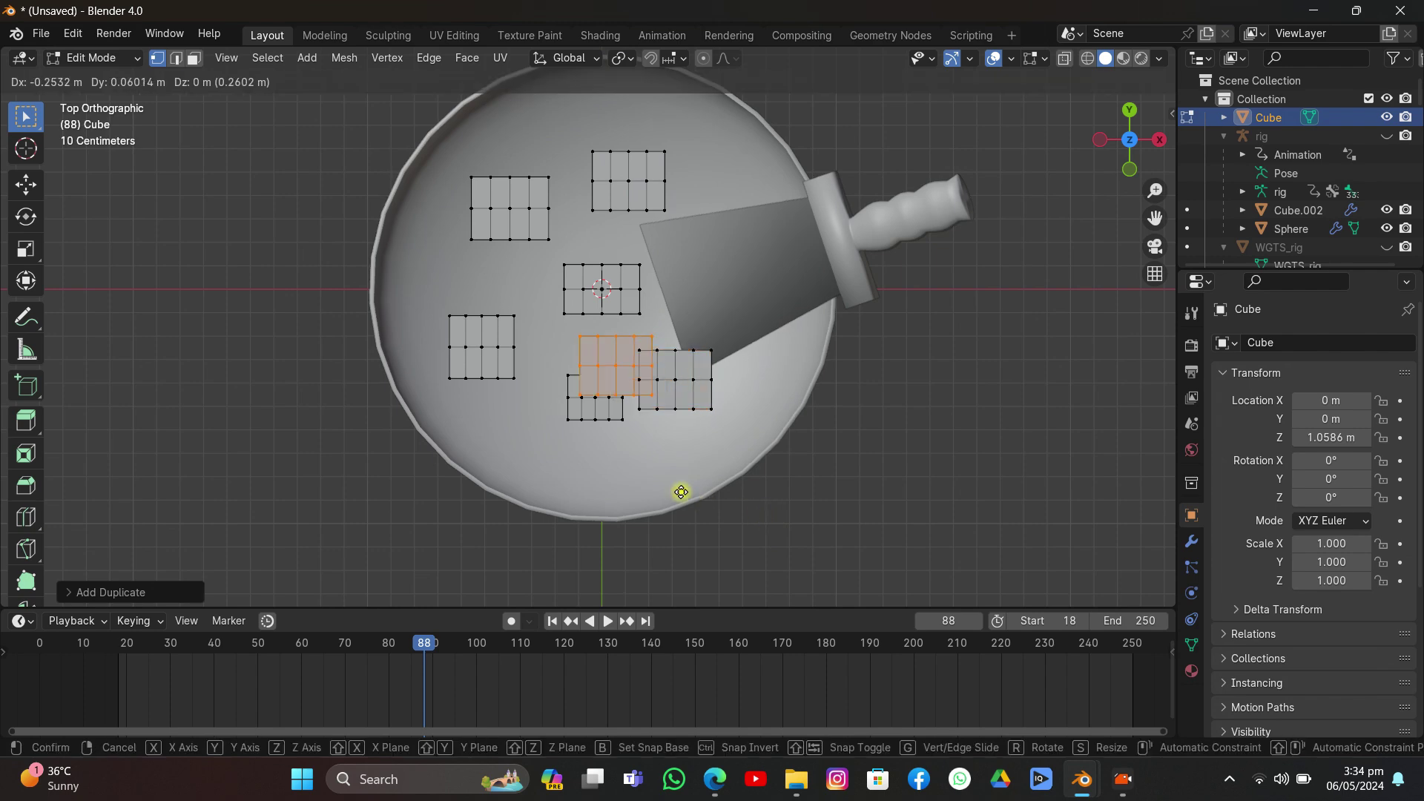
click(514, 408)
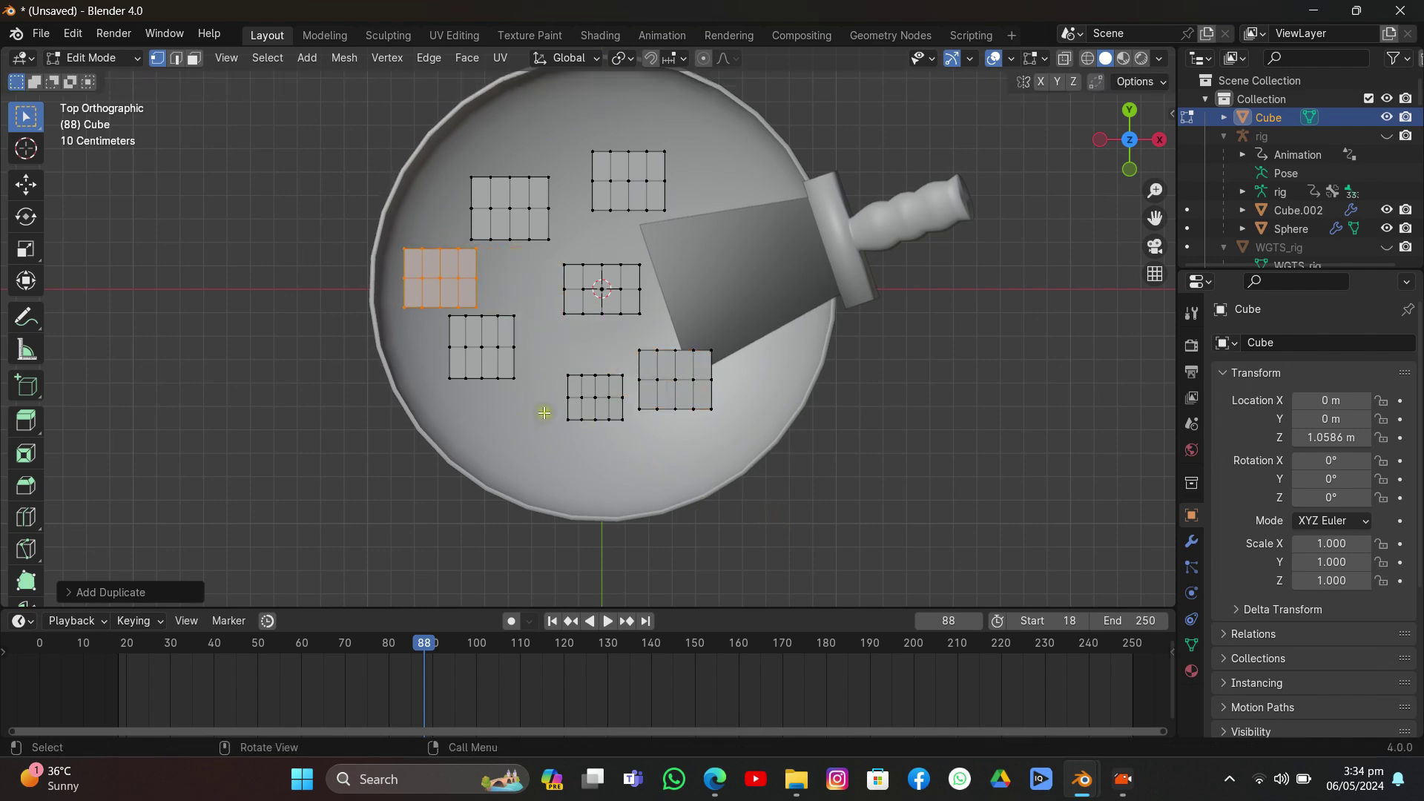
Step: Select all the chunks and move them slightly right and down over the pan
middle_drag(544, 412, 607, 284)
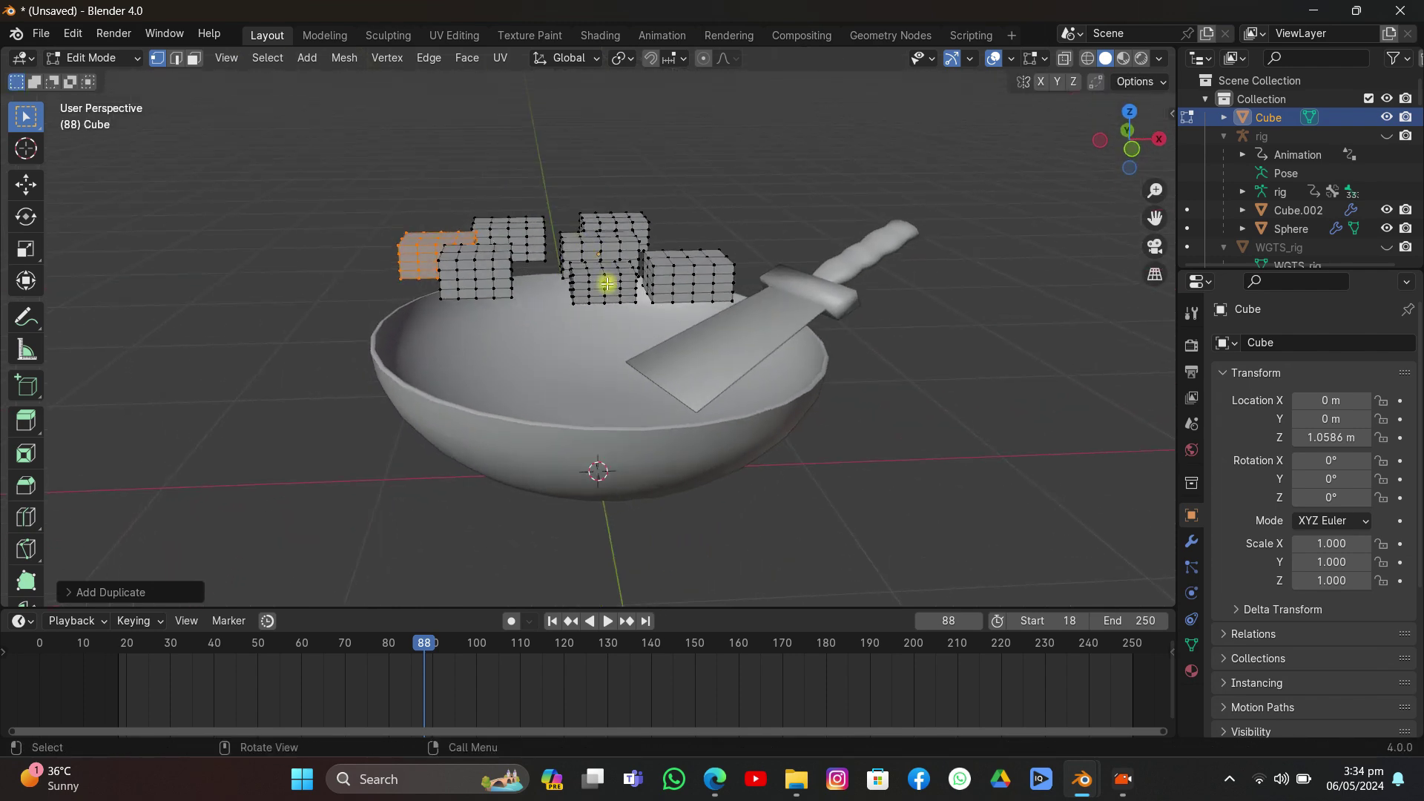
key(a)
key(g)
click(655, 289)
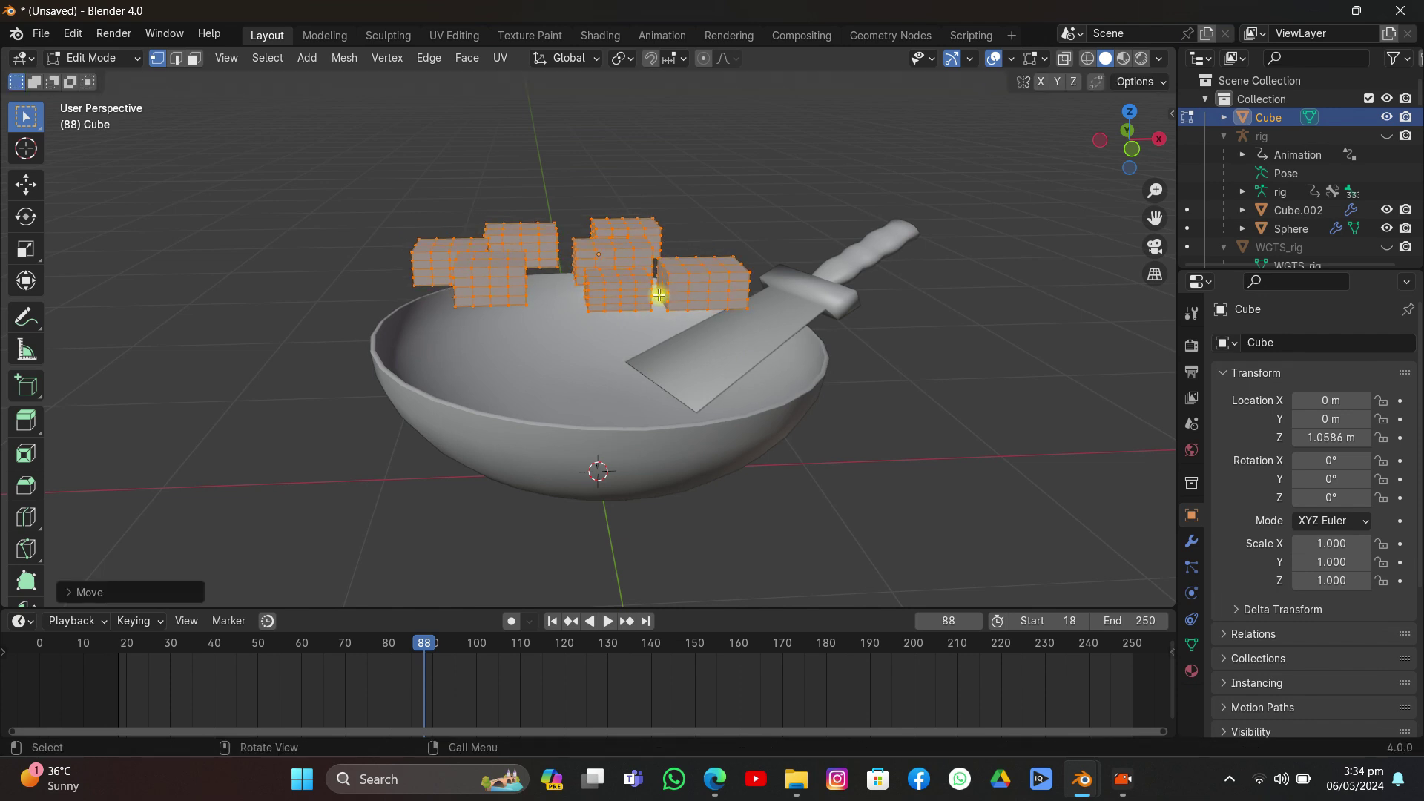
key(g)
click(662, 319)
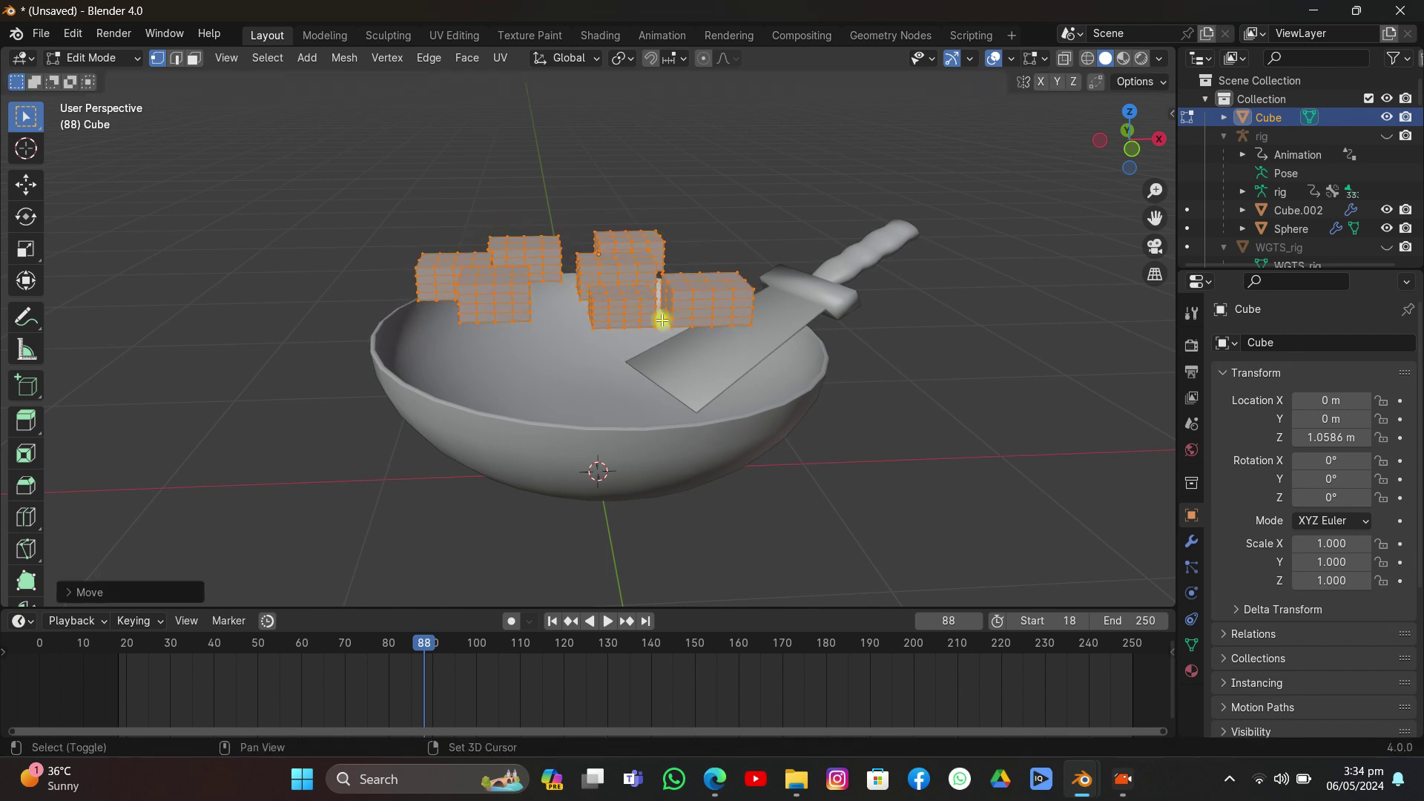
Step: Duplicate all the chunks straight up along Z to form a second layer
key(shift+d)
key(z)
click(672, 246)
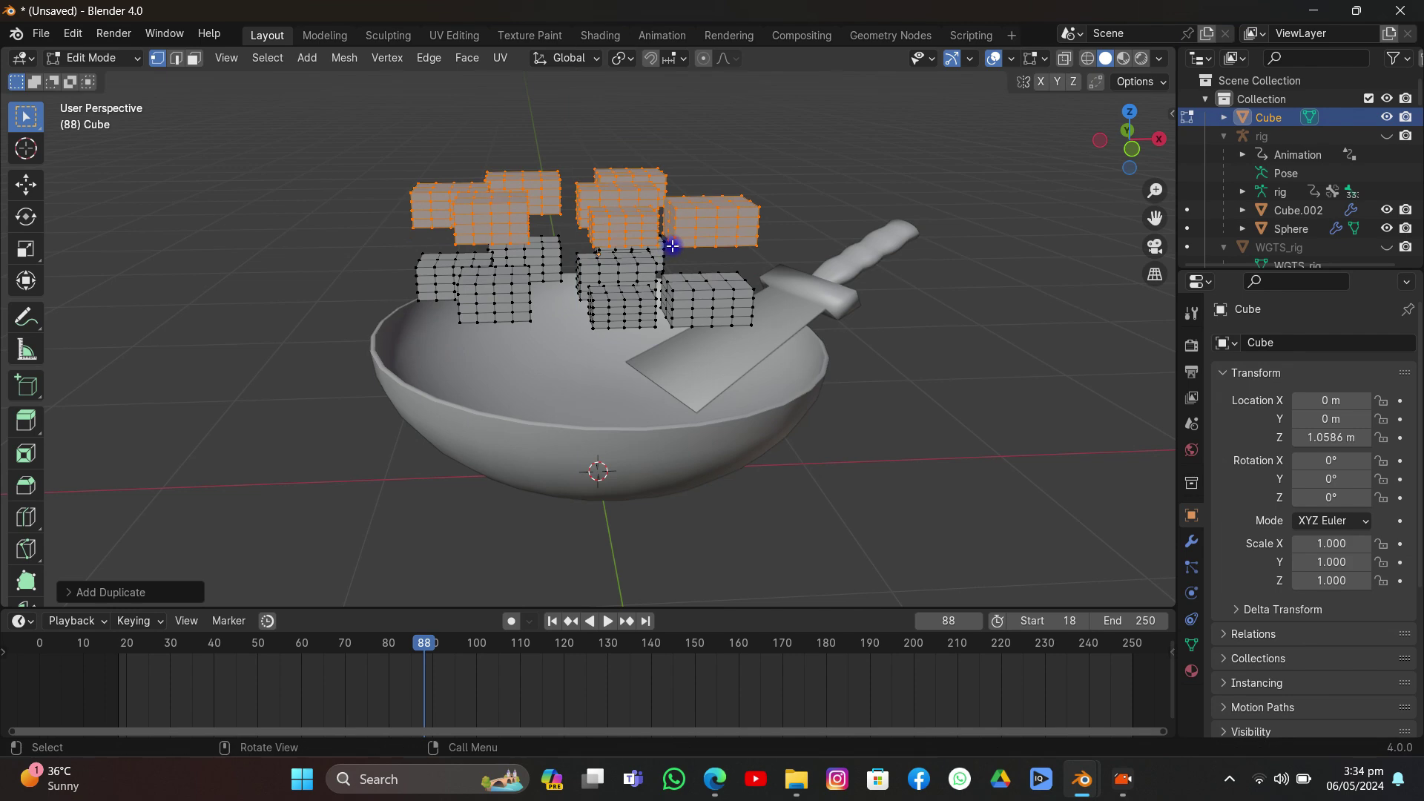
Step: Set the pivot point to Individual Origins and scale the upper-layer chunks to about 0.76
middle_drag(672, 246, 798, 308)
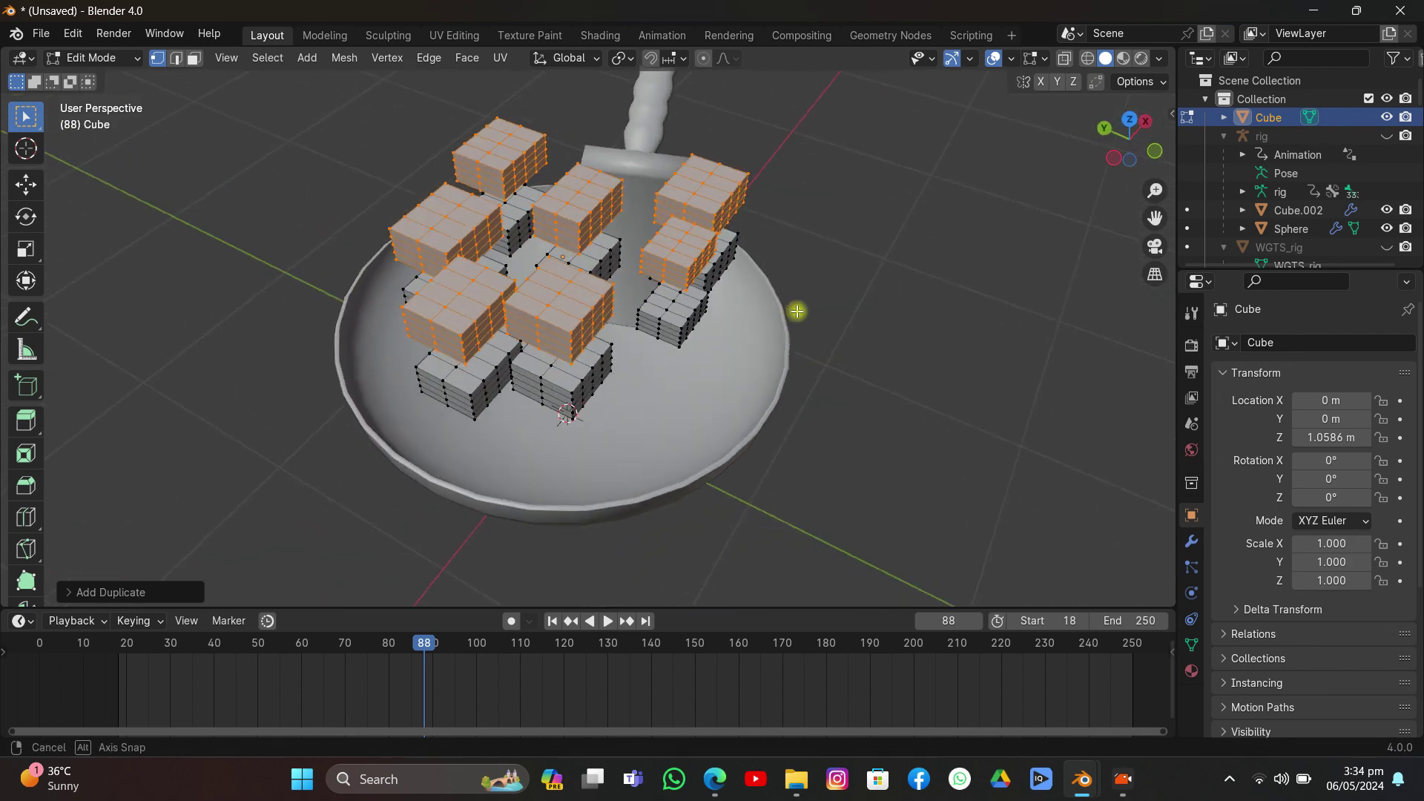
click(617, 65)
click(652, 162)
key(s)
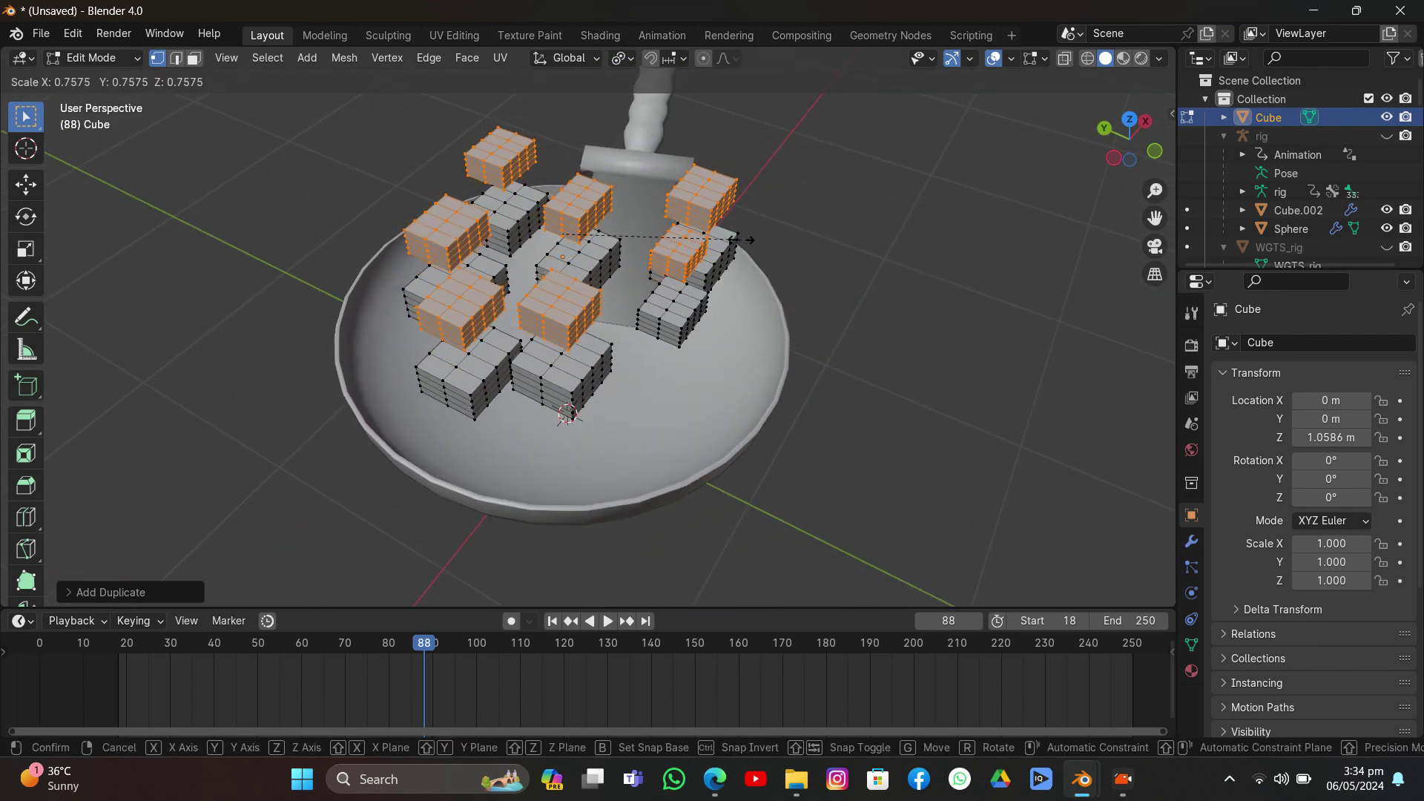
click(741, 238)
Step: Return to Object Mode, apply the chunks' scale and set their origin to Center of Mass (Surface)
middle_drag(836, 203, 755, 146)
key(Tab)
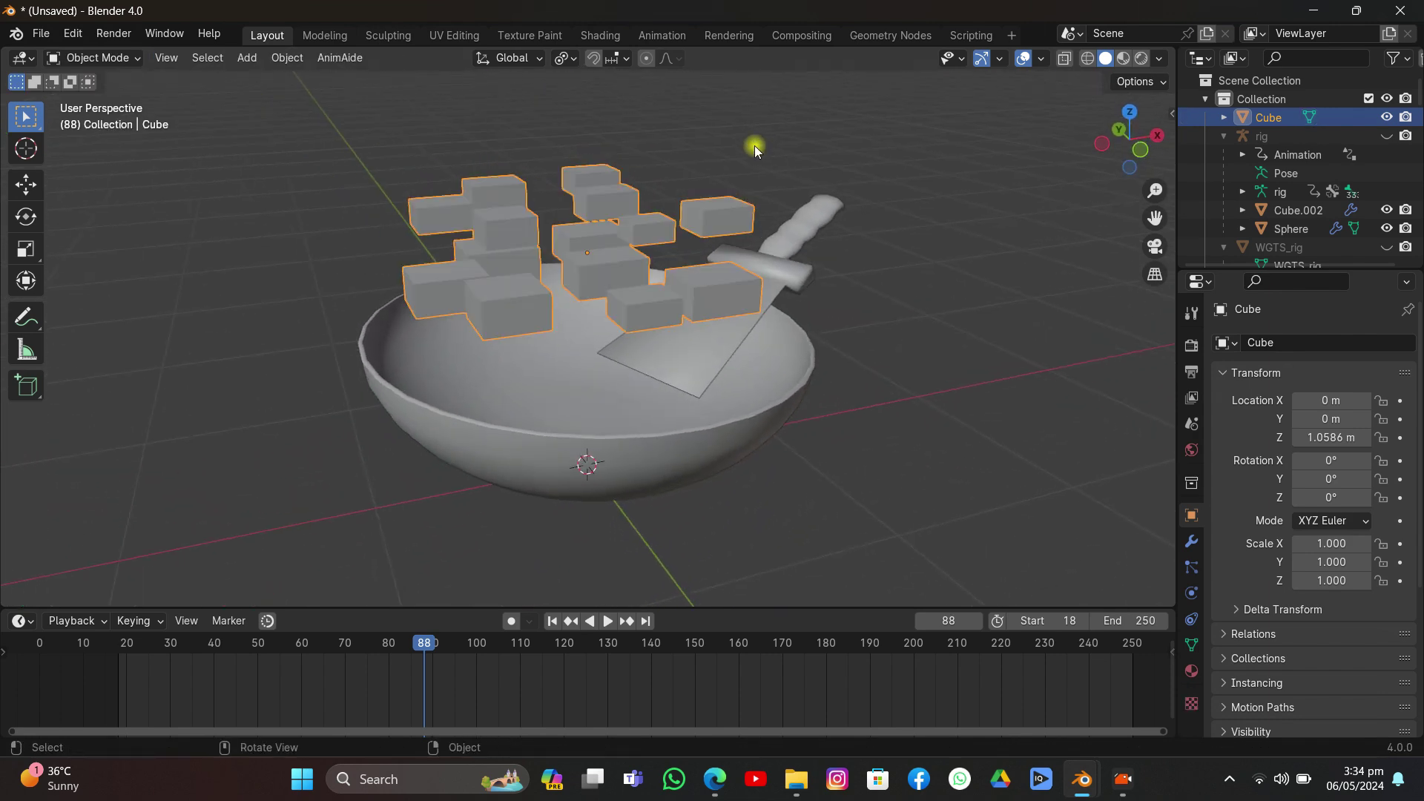
key(ctrl+a)
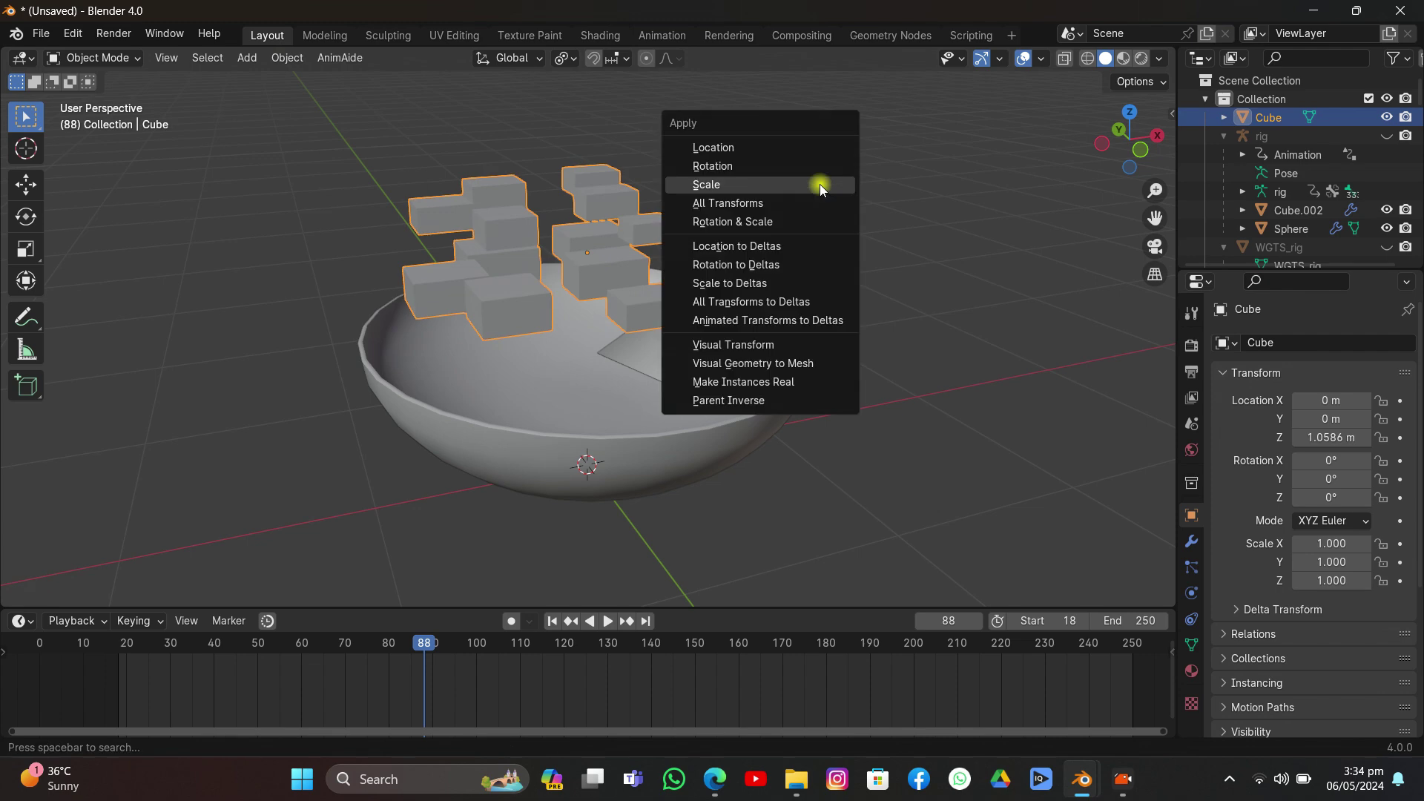
click(820, 184)
right_click(769, 142)
mouse_move(775, 223)
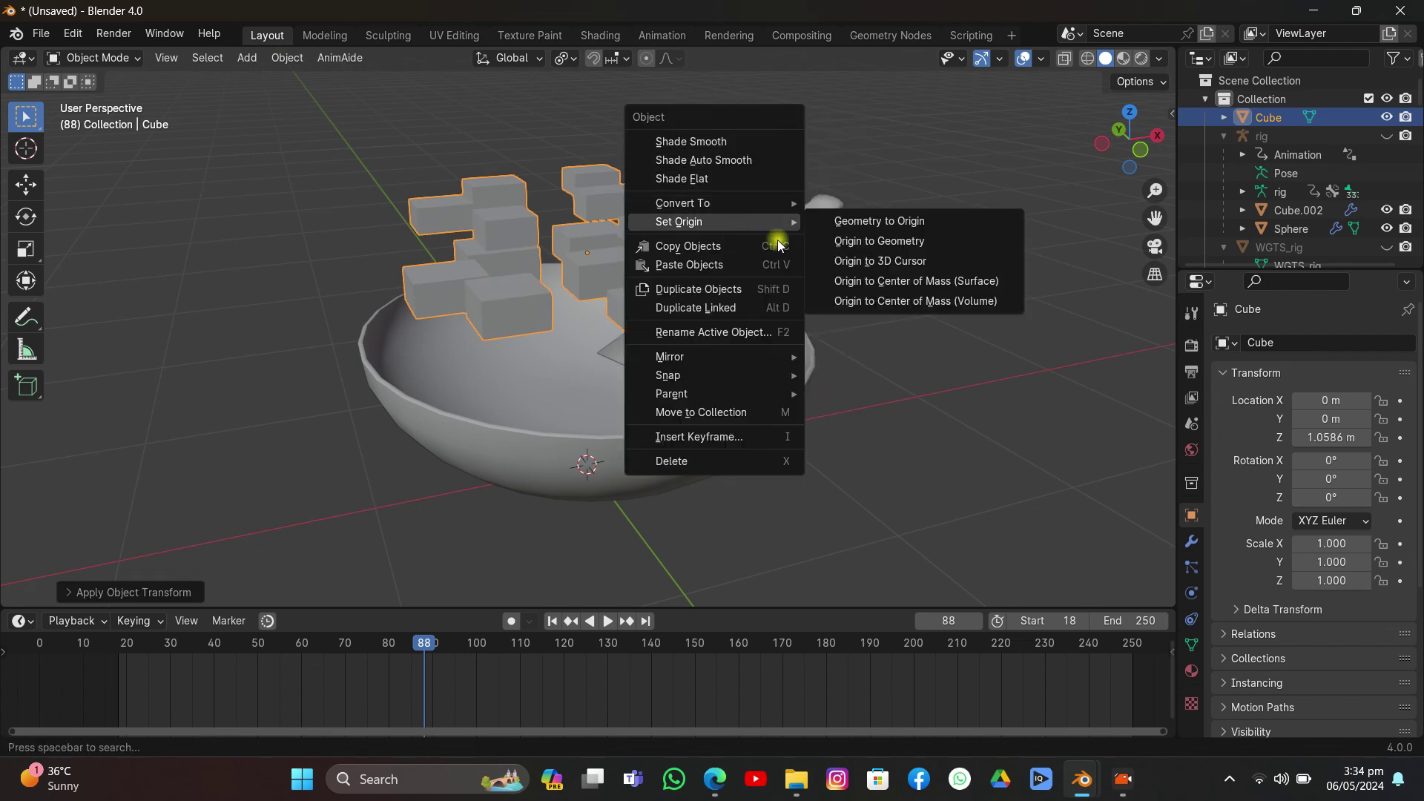
click(846, 277)
Step: Return the timeline to start frame 18 and add Cloth physics to the chunks
middle_drag(846, 277, 789, 206)
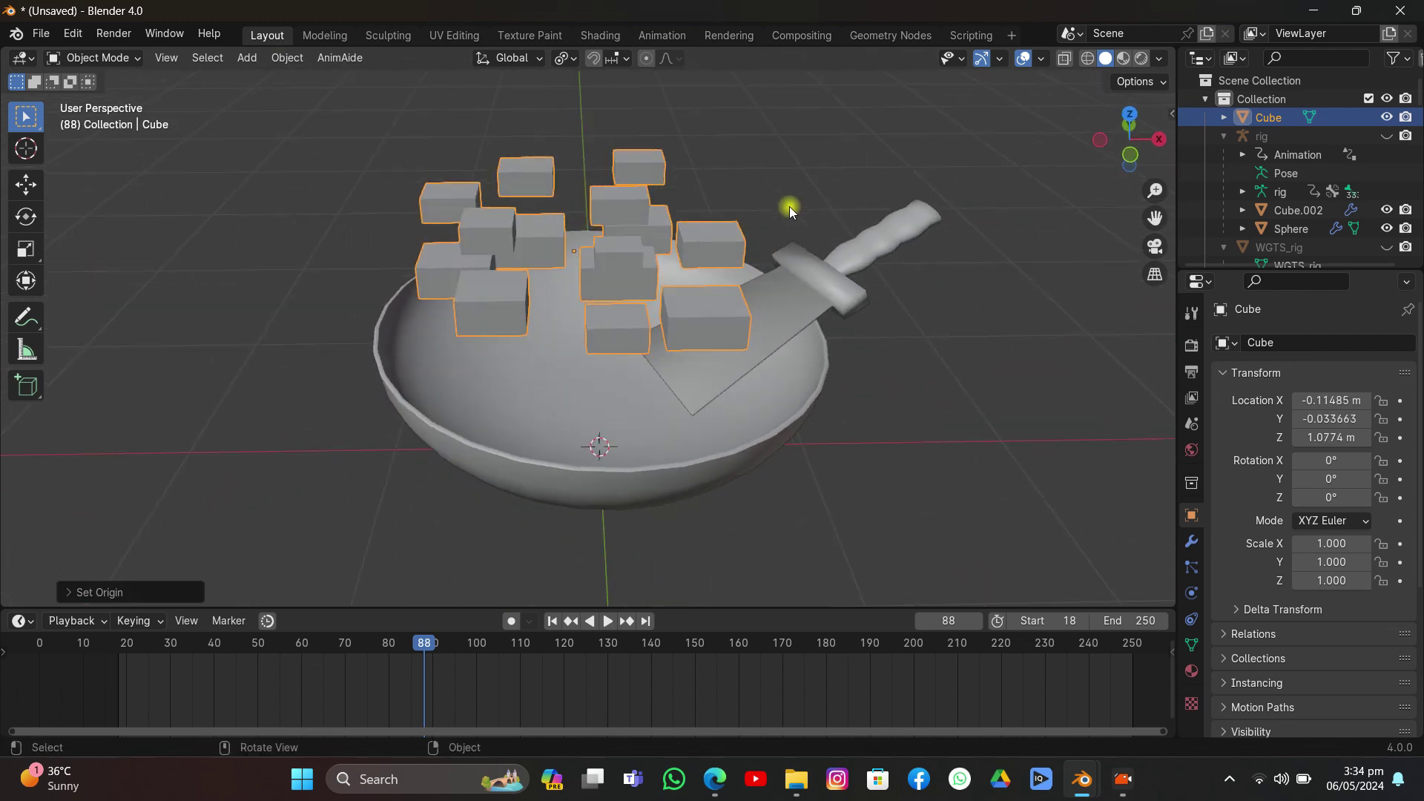
click(550, 624)
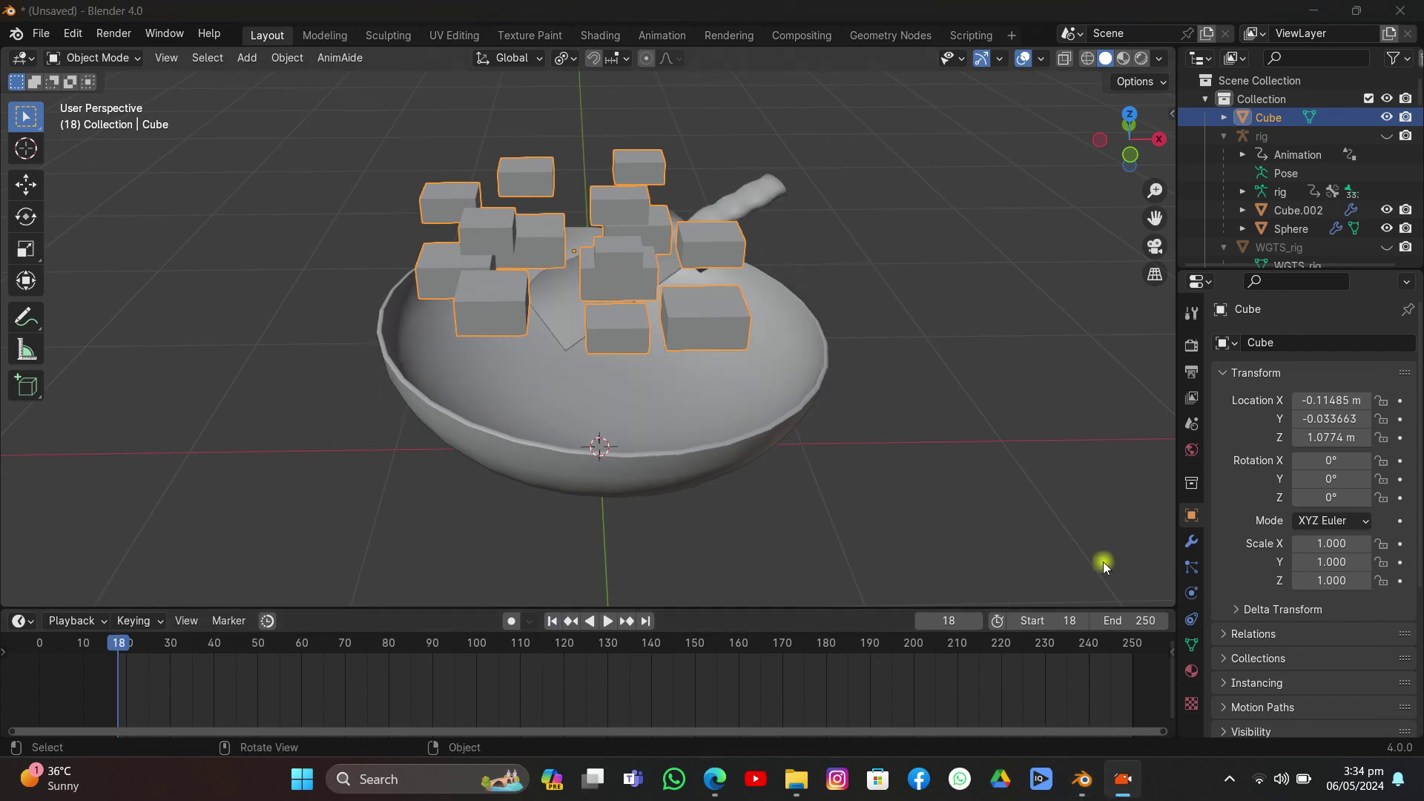
click(1192, 594)
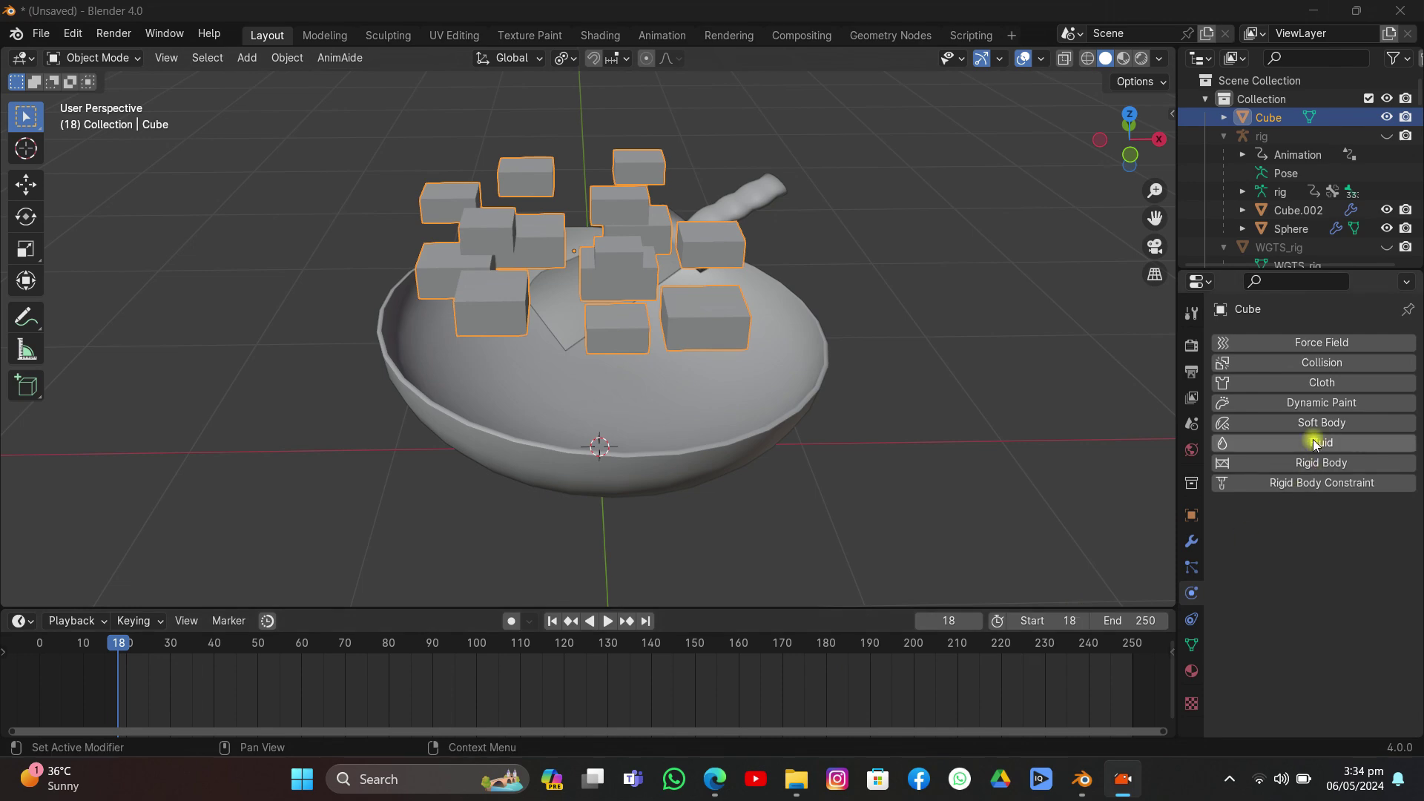
click(1295, 382)
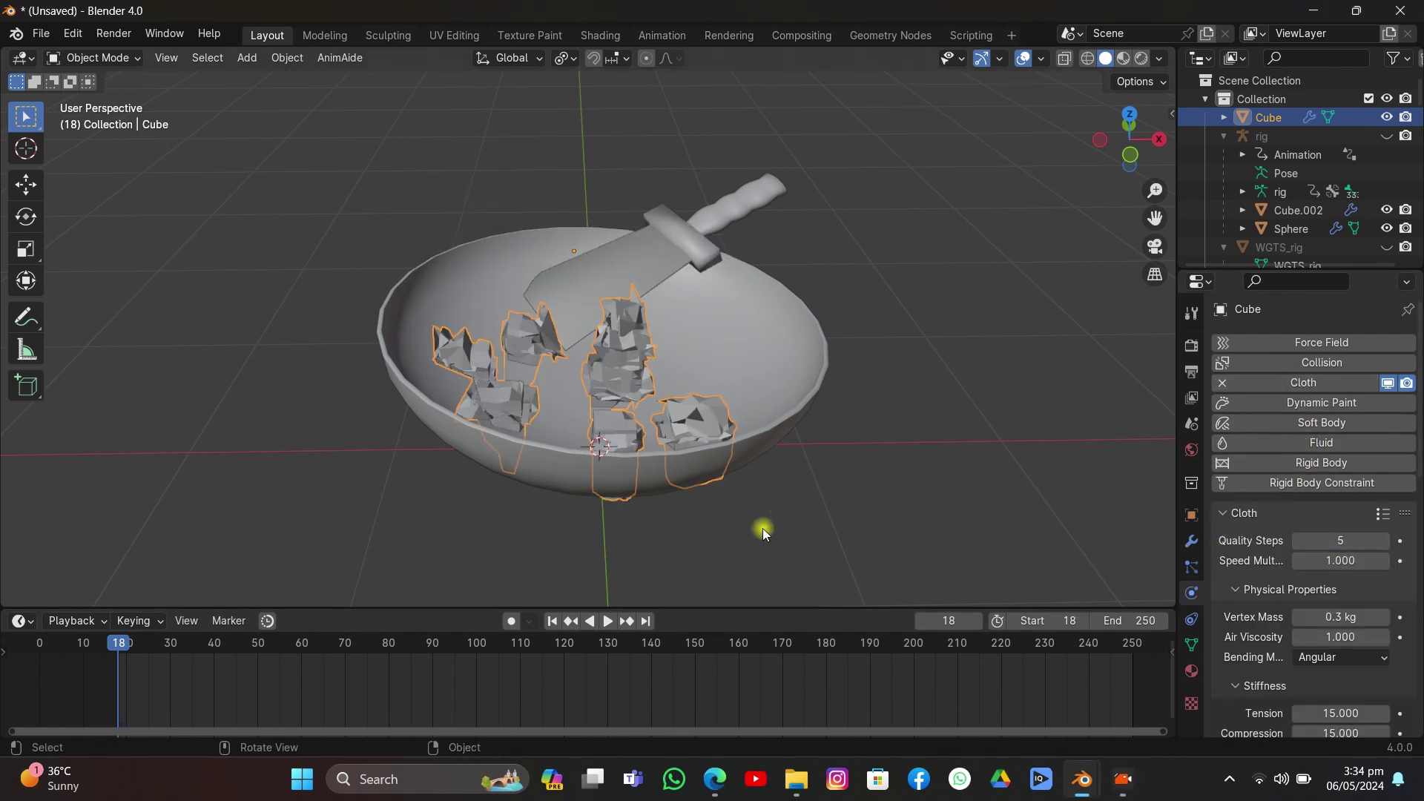
Step: Set the chunks' cloth Quality Steps to 15 and Vertex Mass to 8 kg
middle_drag(611, 581, 694, 488)
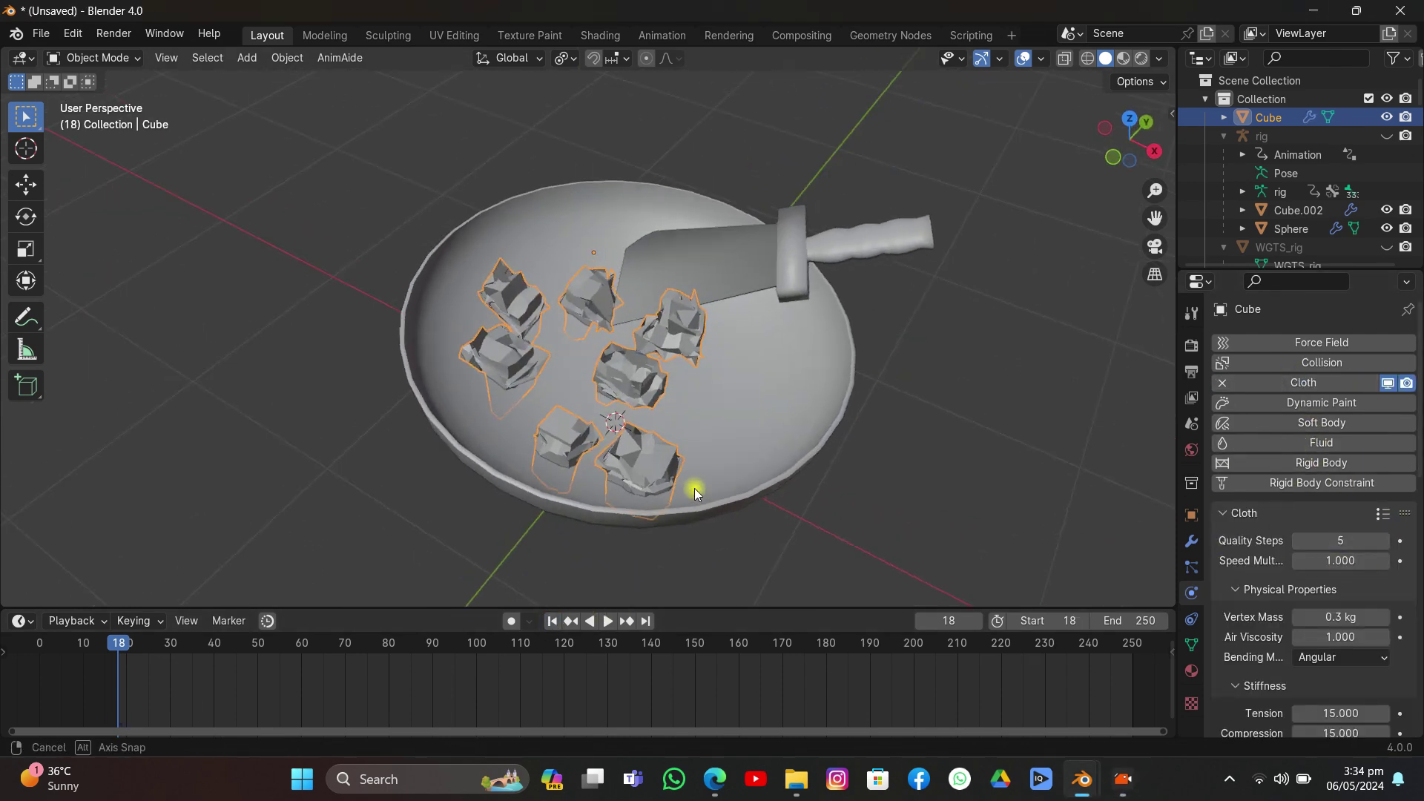
scroll(1348, 536, down, 5)
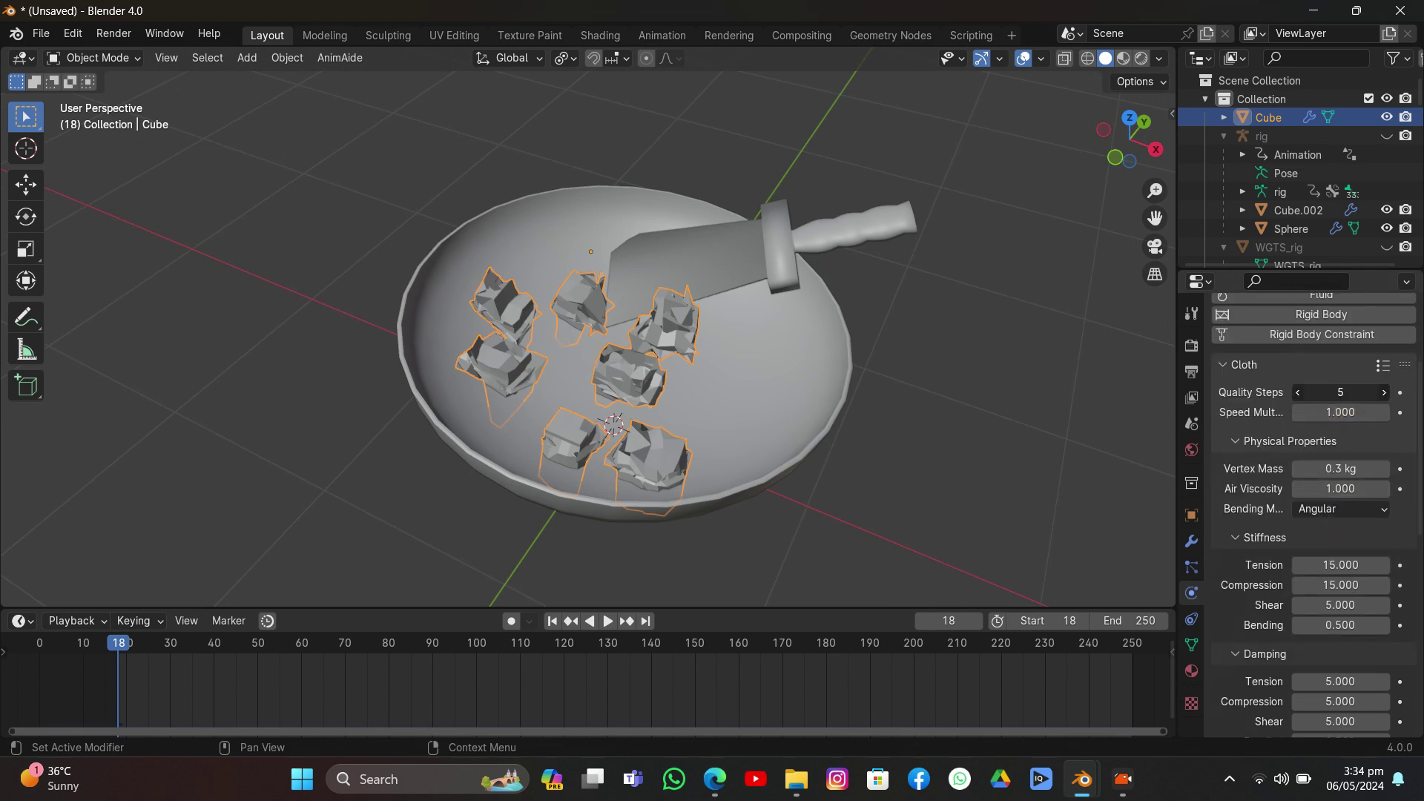
key(Return)
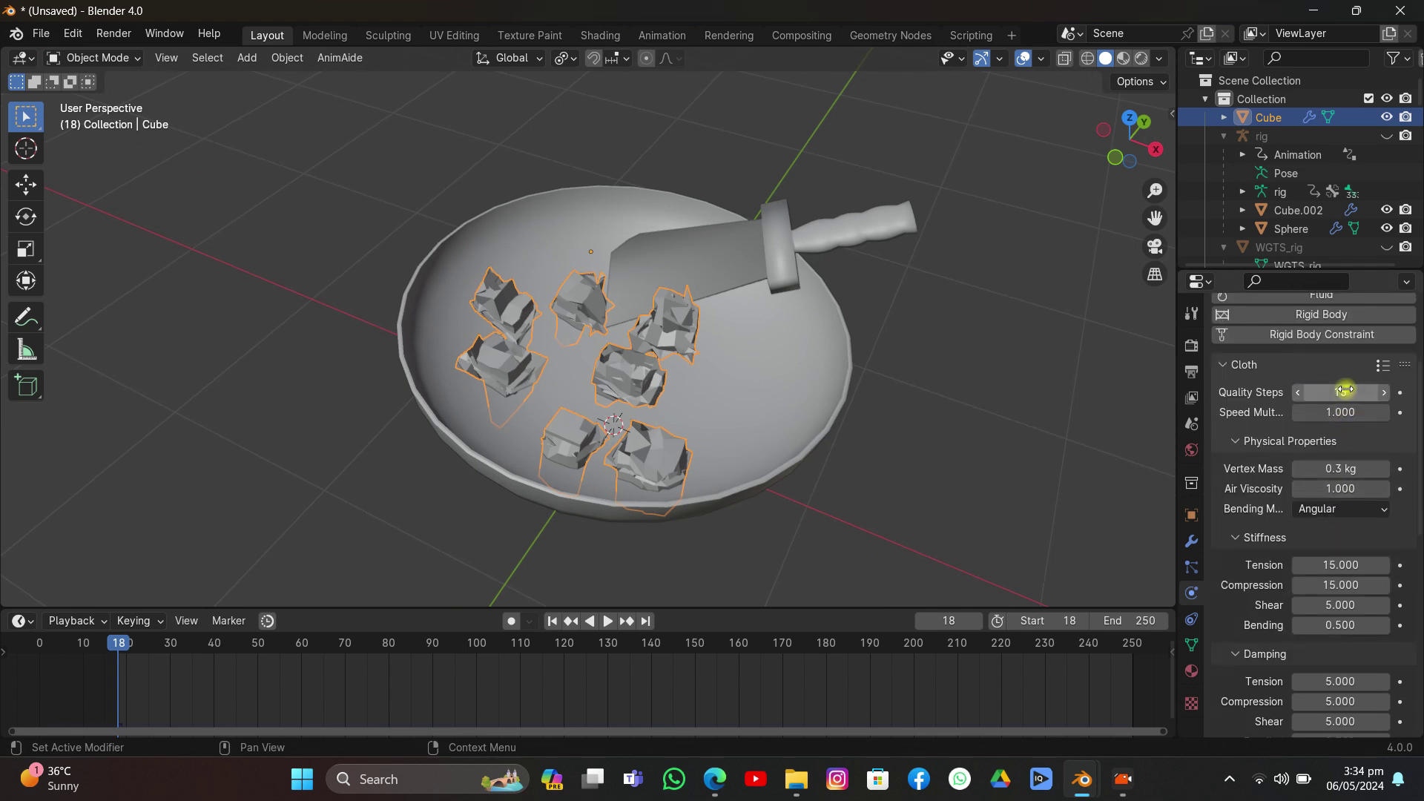
click(1318, 472)
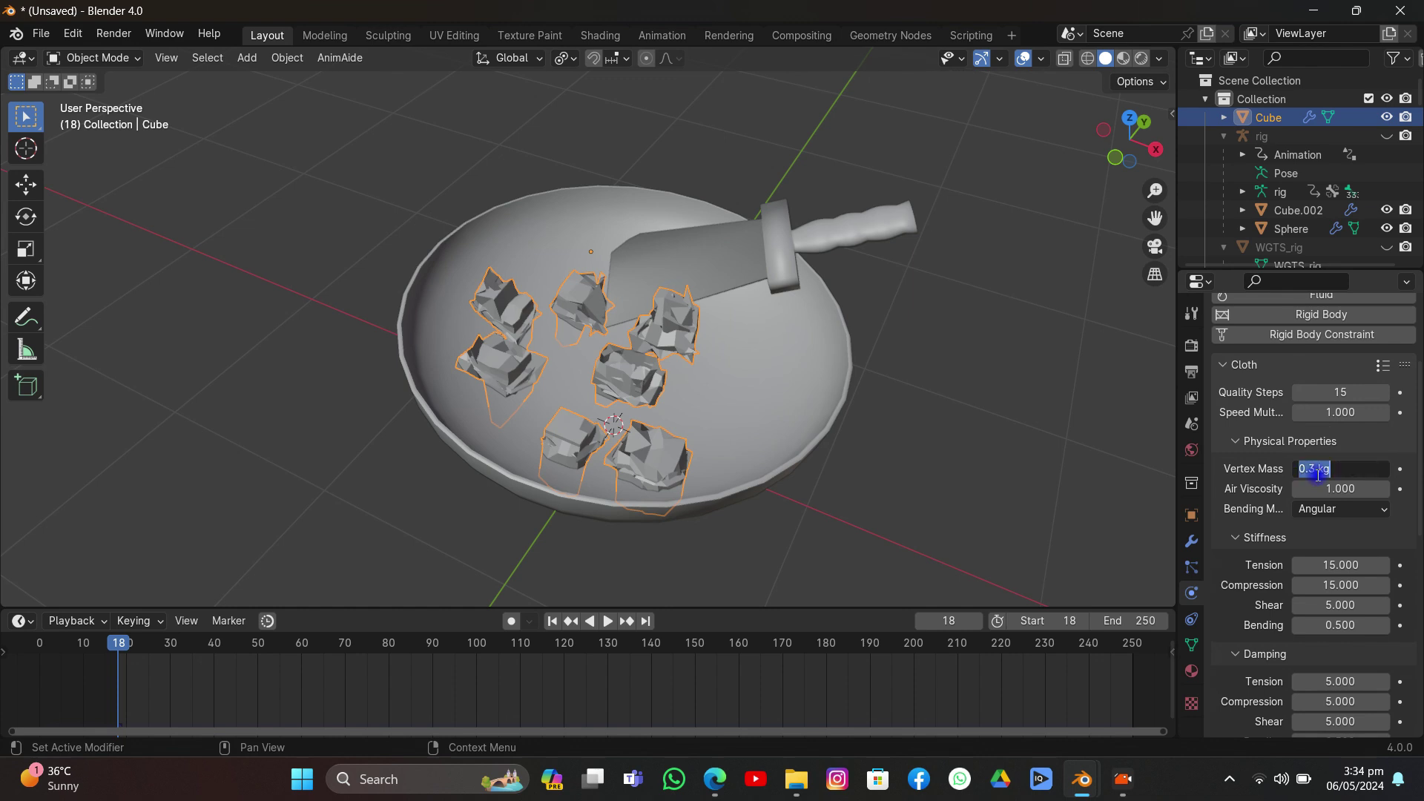
key(Return)
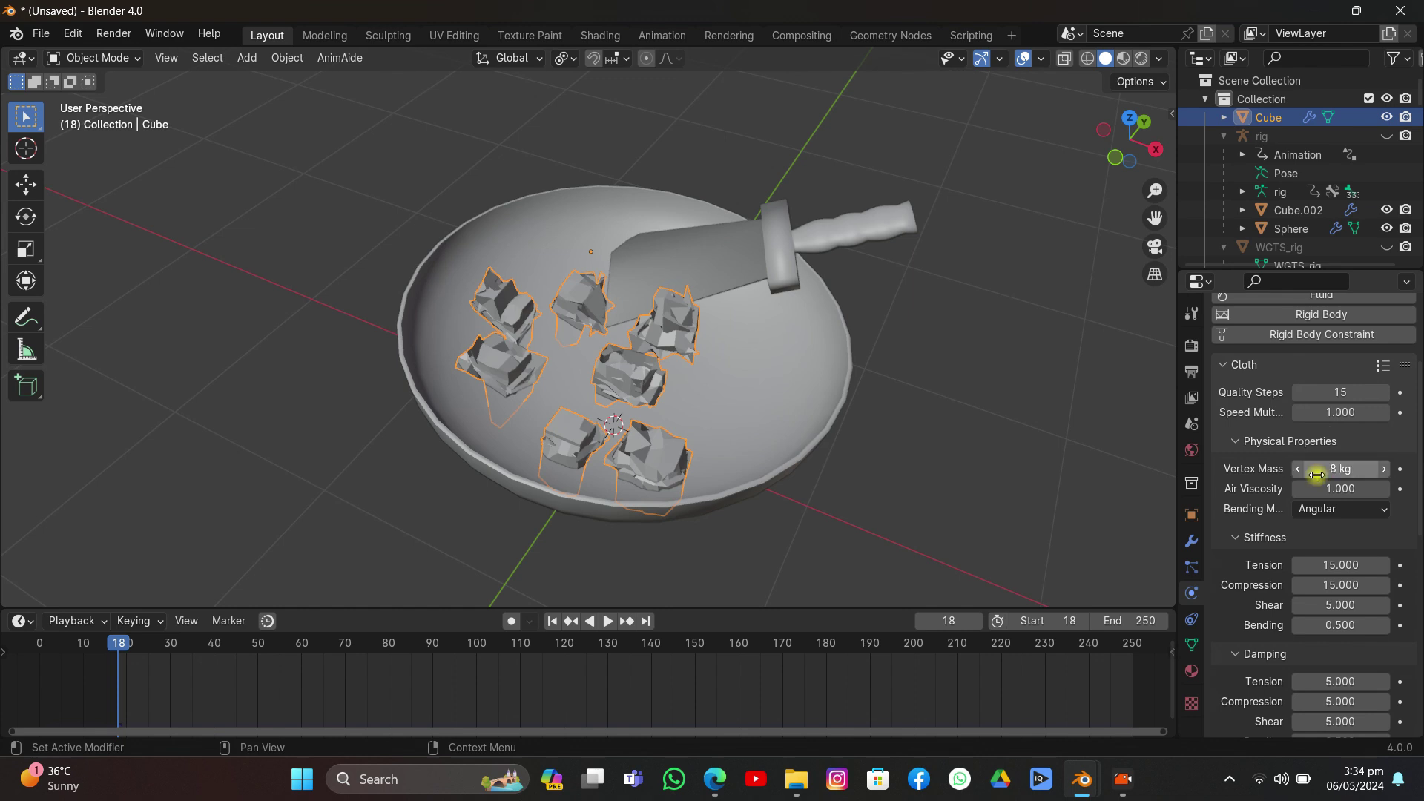
Step: Enable Internal Springs and Self Collisions for the chunks' cloth, with a self-collision distance of 0.00294 m
scroll(1317, 475, down, 10)
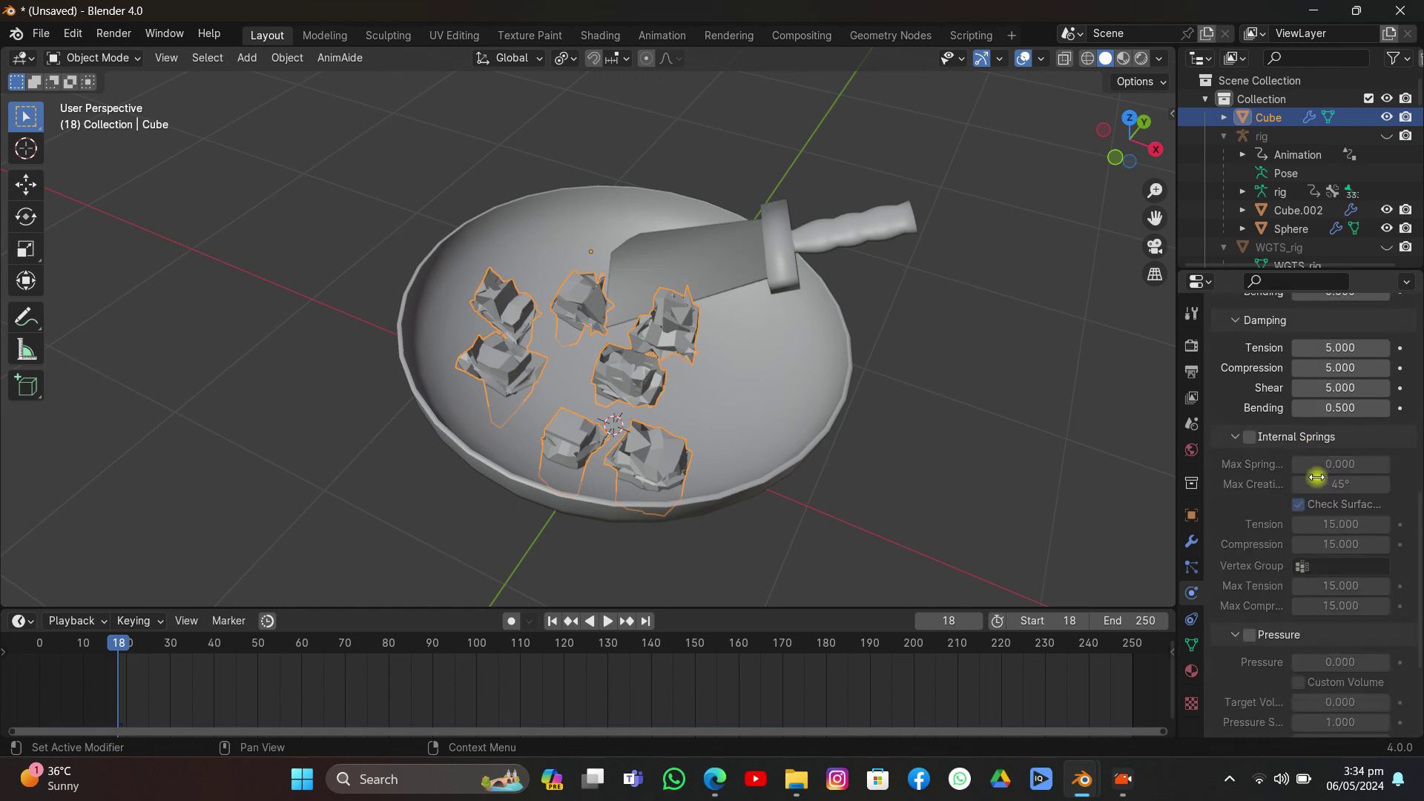
click(1250, 436)
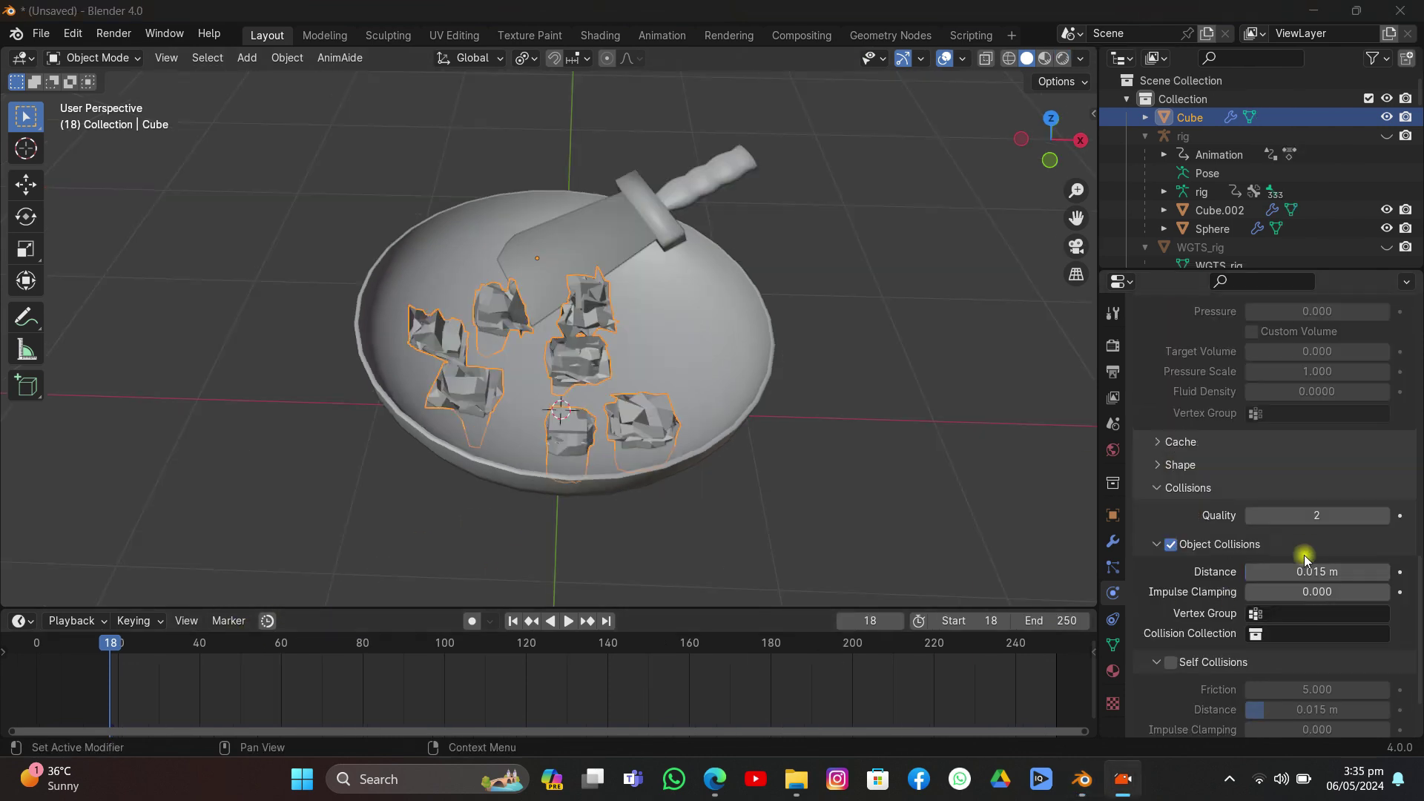
scroll(1305, 553, down, 3)
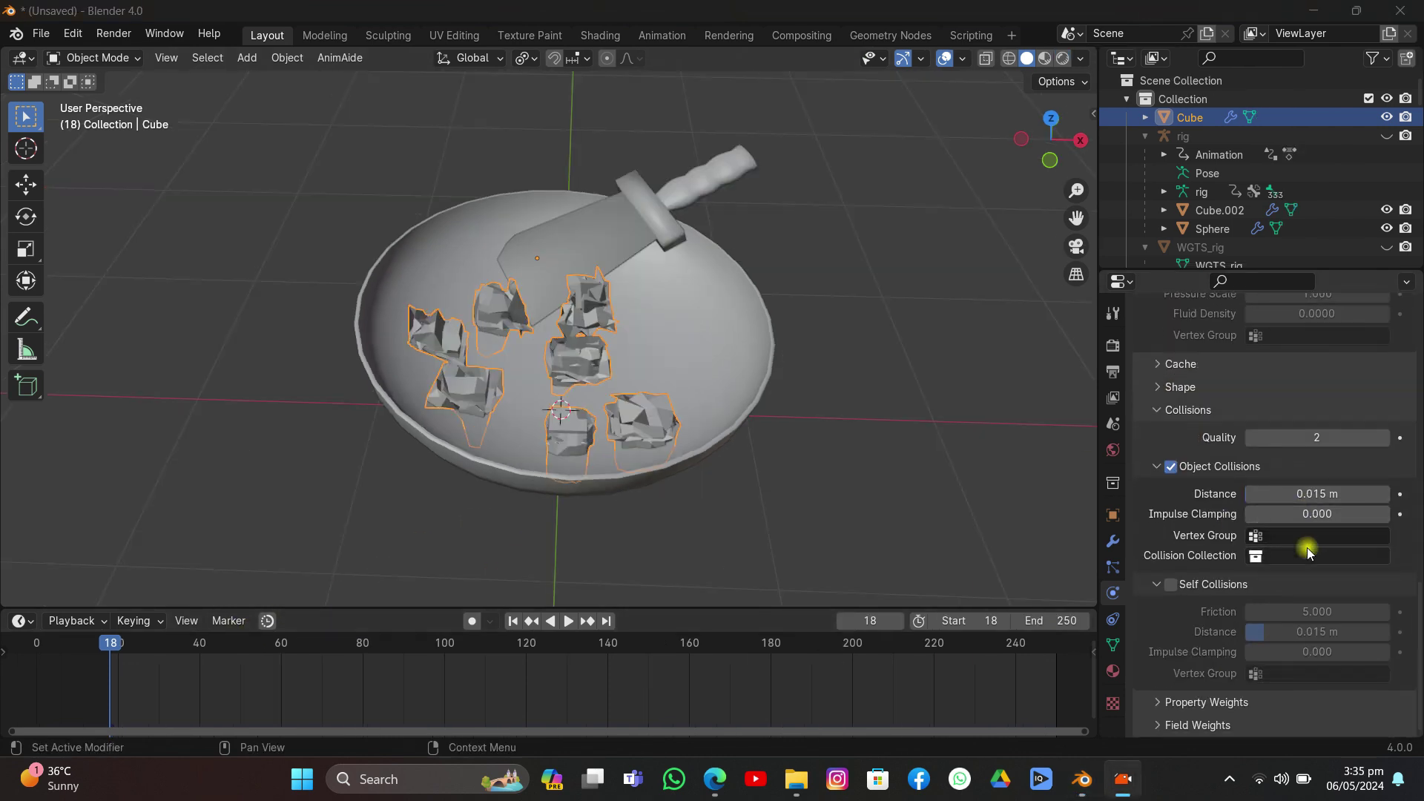
click(1164, 410)
click(1172, 679)
scroll(1192, 553, down, 5)
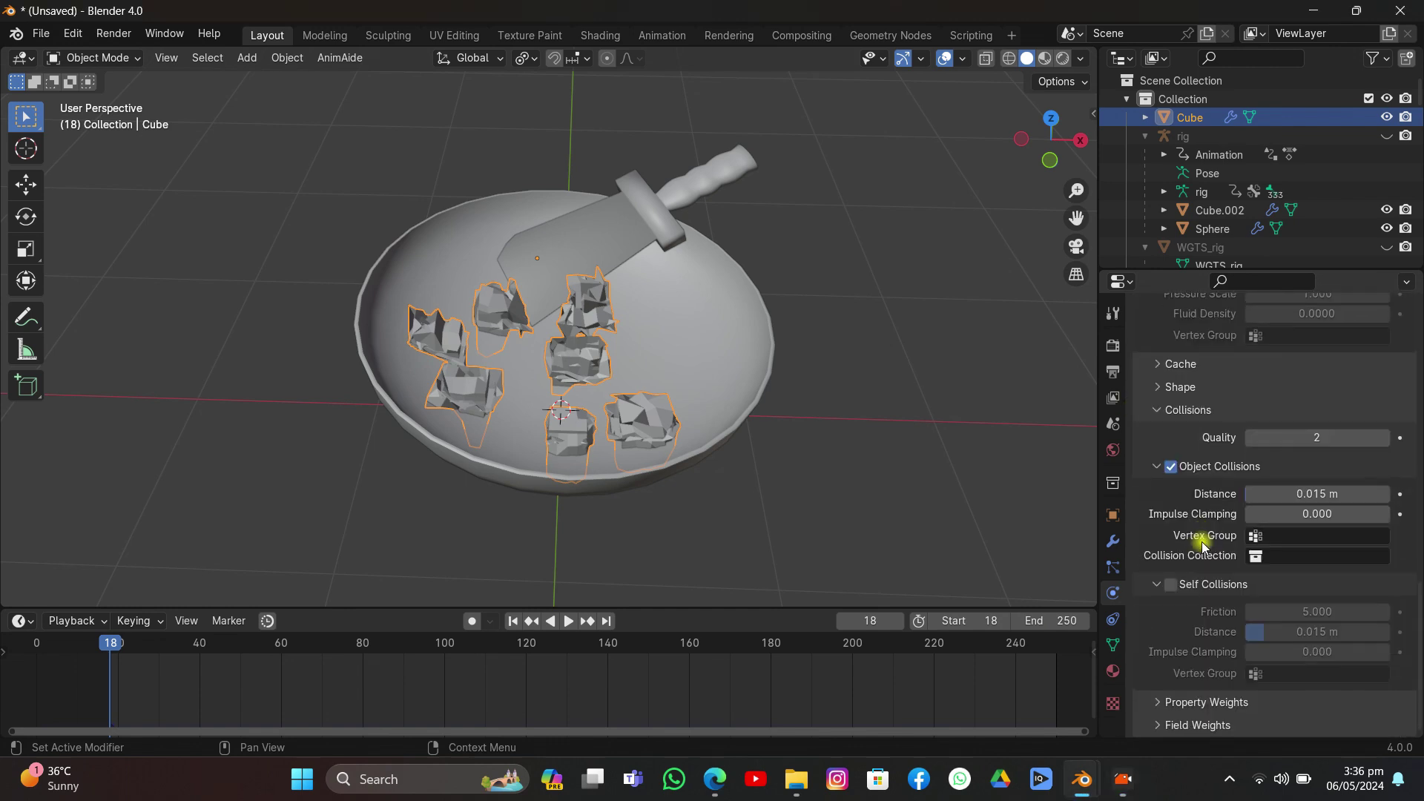
click(1172, 585)
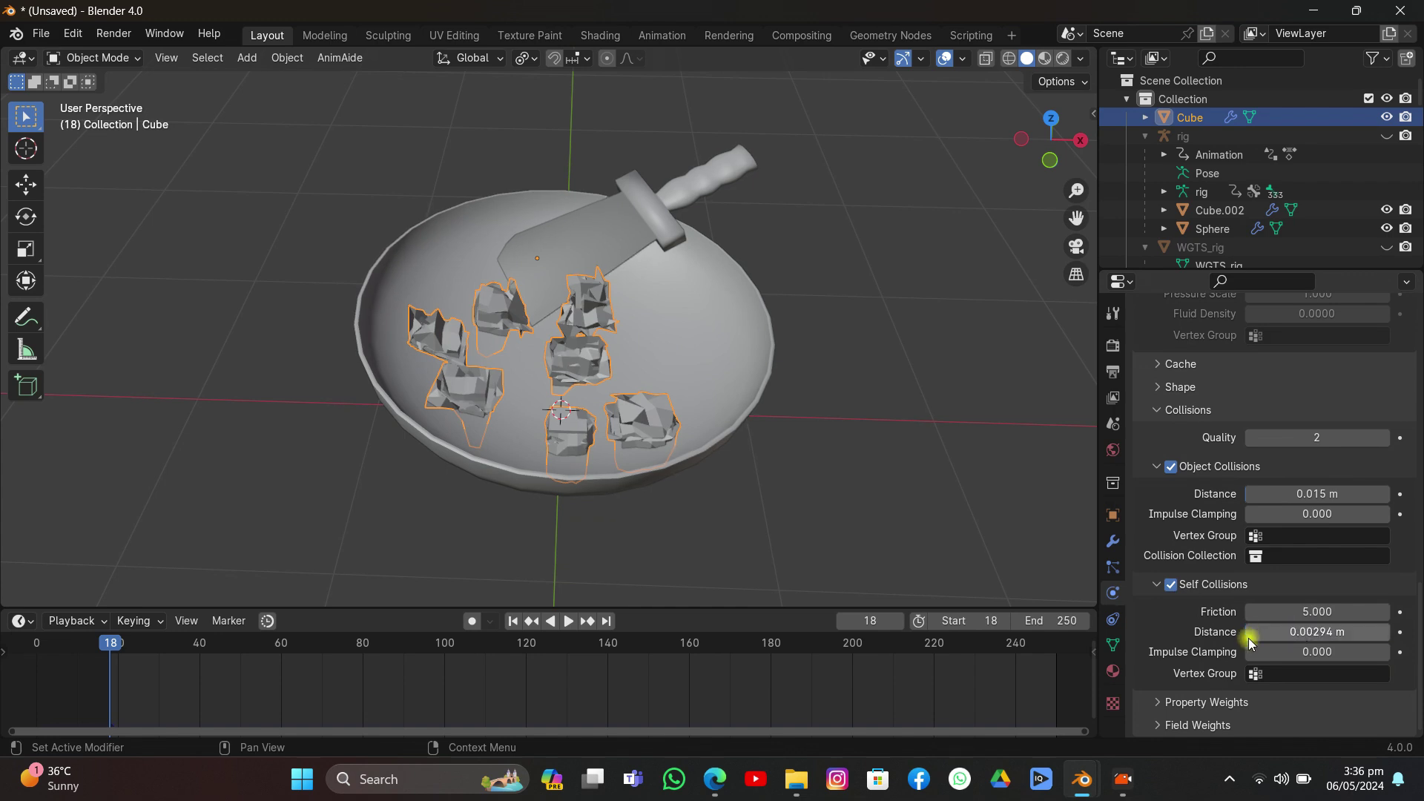
Step: Bake the chunks' cloth simulation cache for frames 1 to 250
scroll(1237, 461, up, 3)
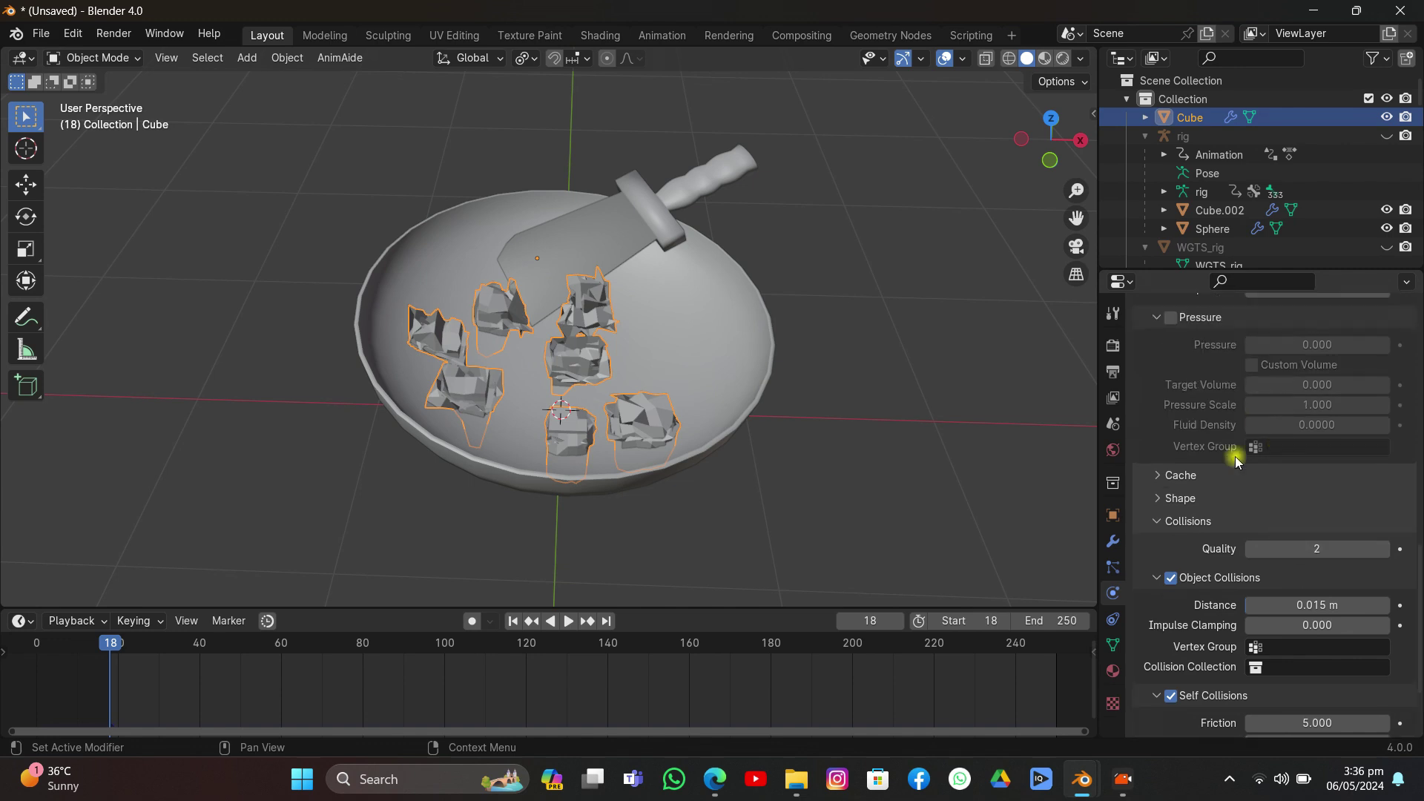
click(1187, 476)
scroll(1216, 493, down, 4)
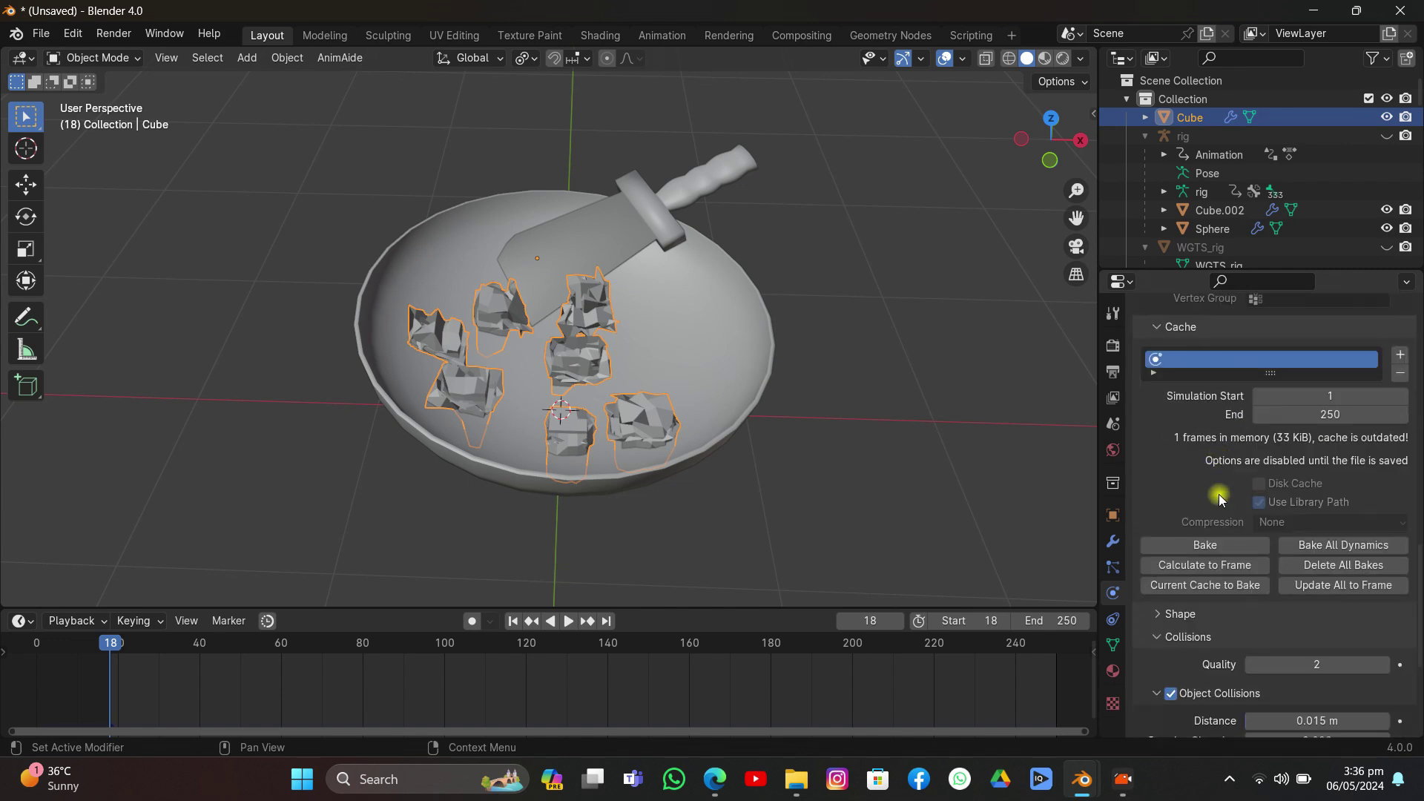
click(1214, 545)
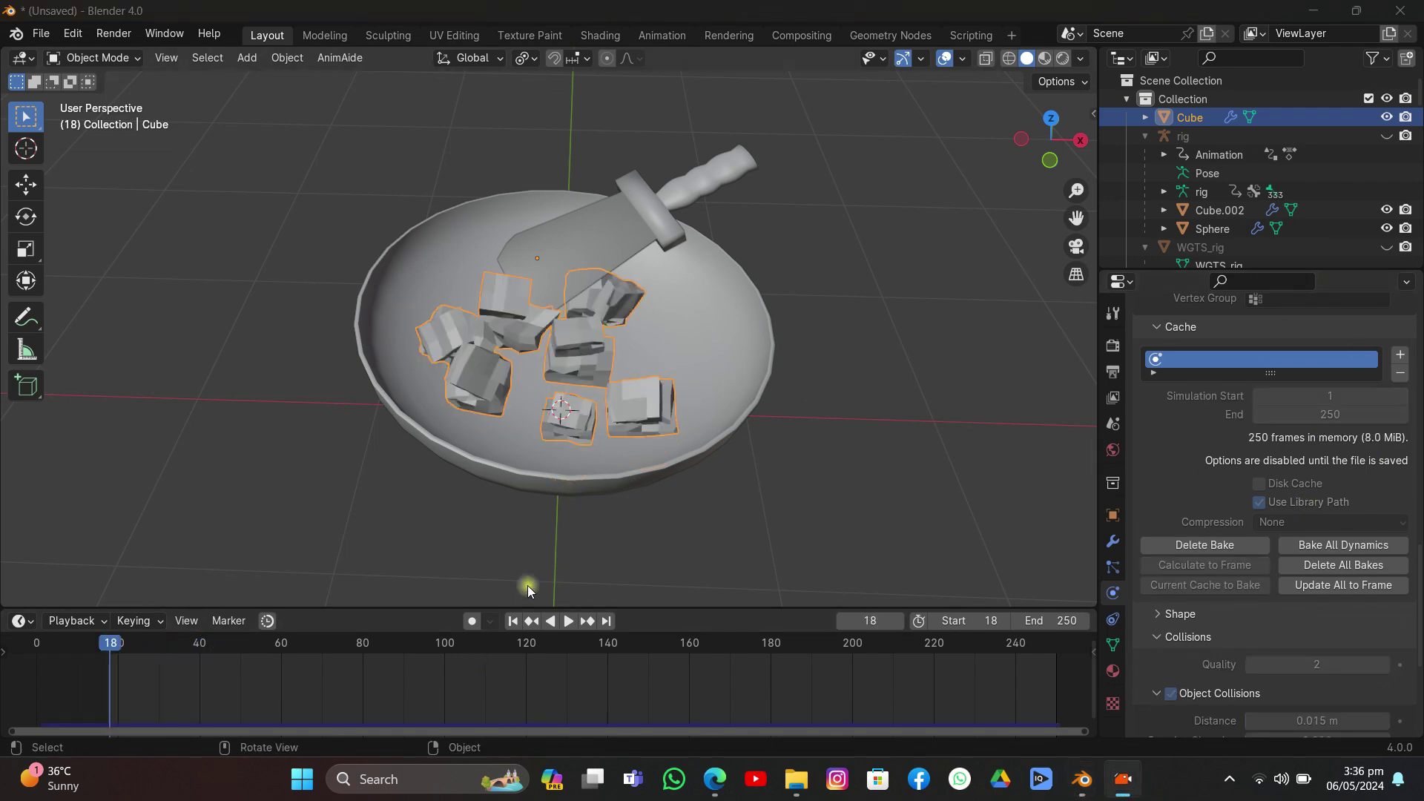
Step: Preview the early frames of the baked simulation and shade the chunks smooth
middle_drag(527, 585, 652, 325)
scroll(621, 375, down, 2)
scroll(653, 325, up, 5)
drag(103, 647, 136, 668)
key(space)
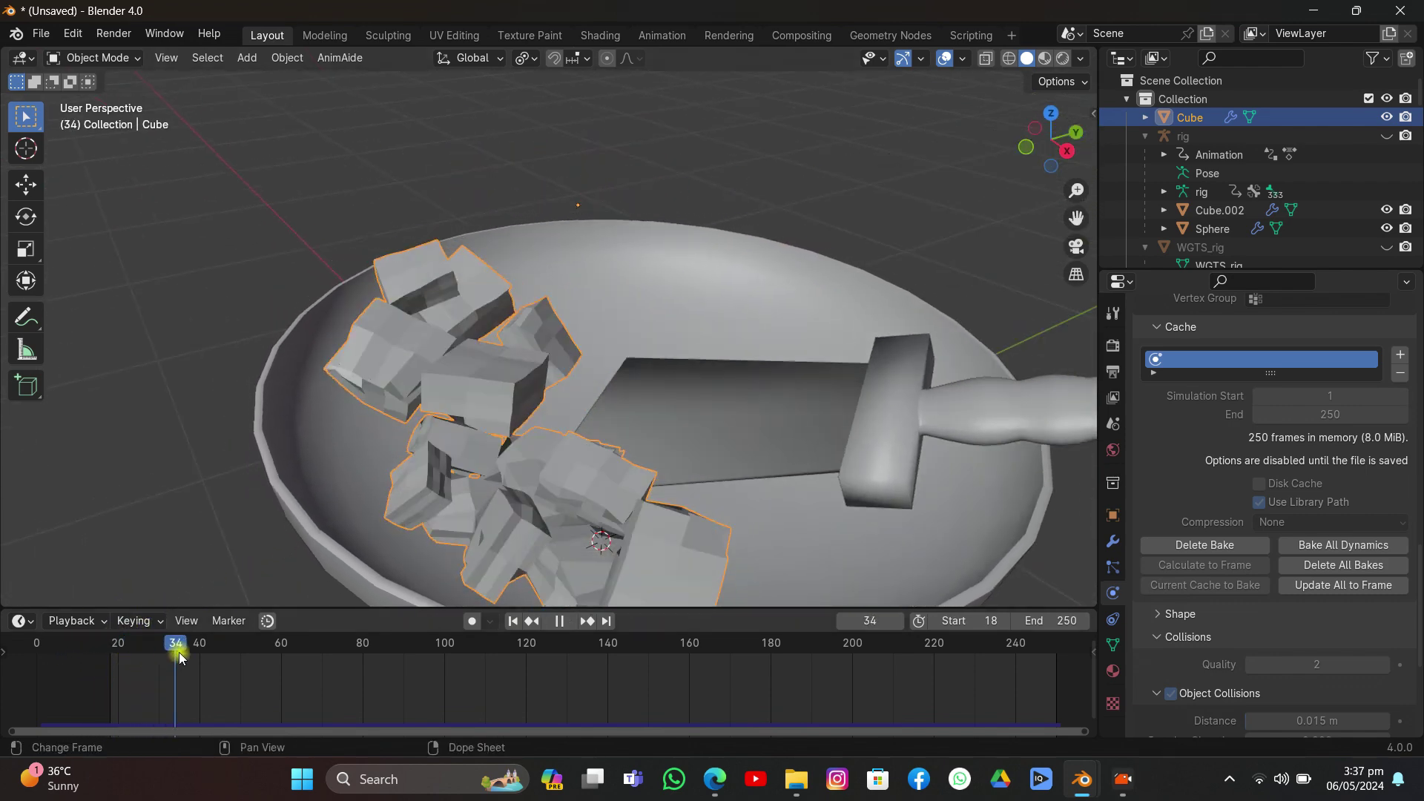
key(space)
right_click(430, 113)
click(431, 113)
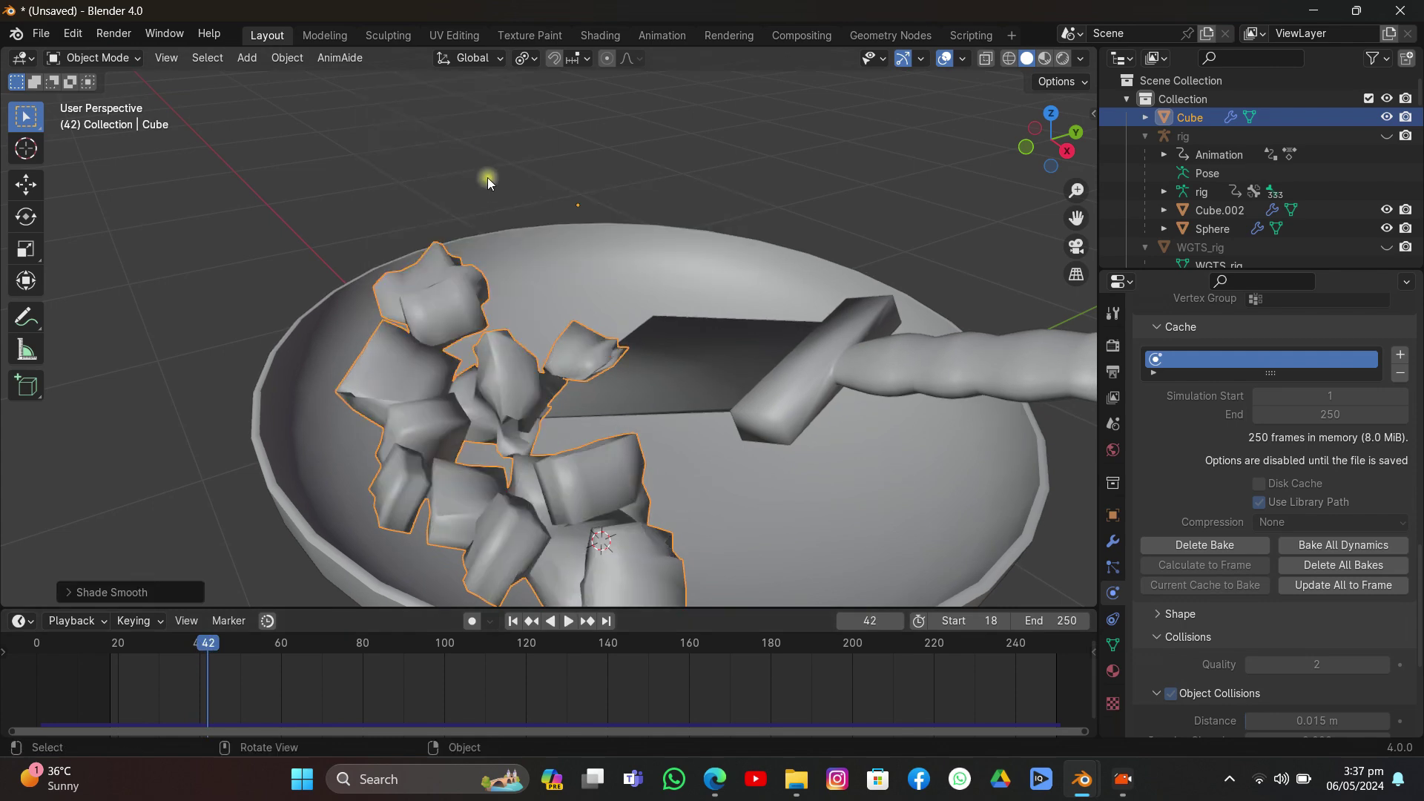
Step: Play the baked simulation from start frame 18 and examine the chunks' movement in the pan from several angles
scroll(490, 185, down, 3)
middle_drag(502, 203, 613, 279)
click(512, 620)
key(space)
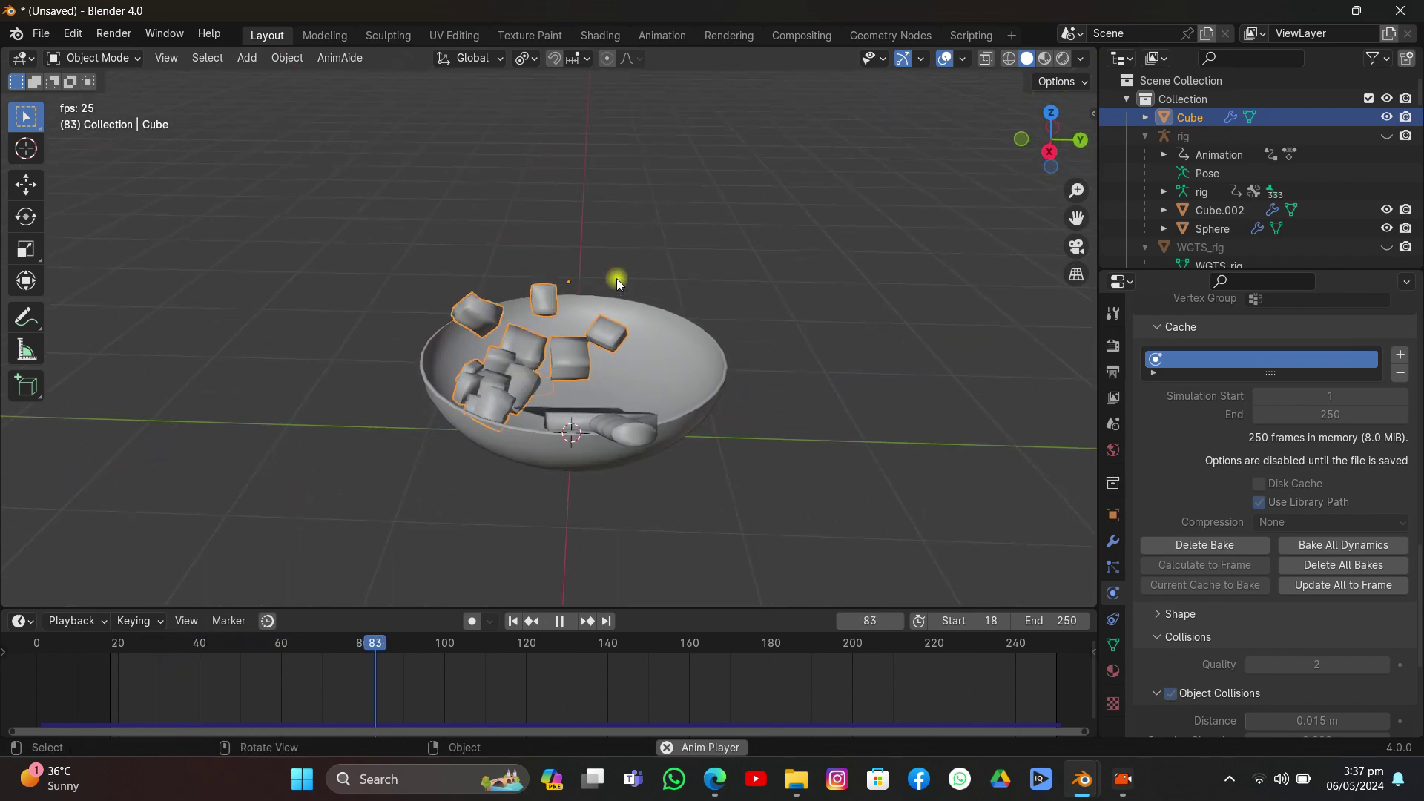
middle_drag(672, 345, 848, 322)
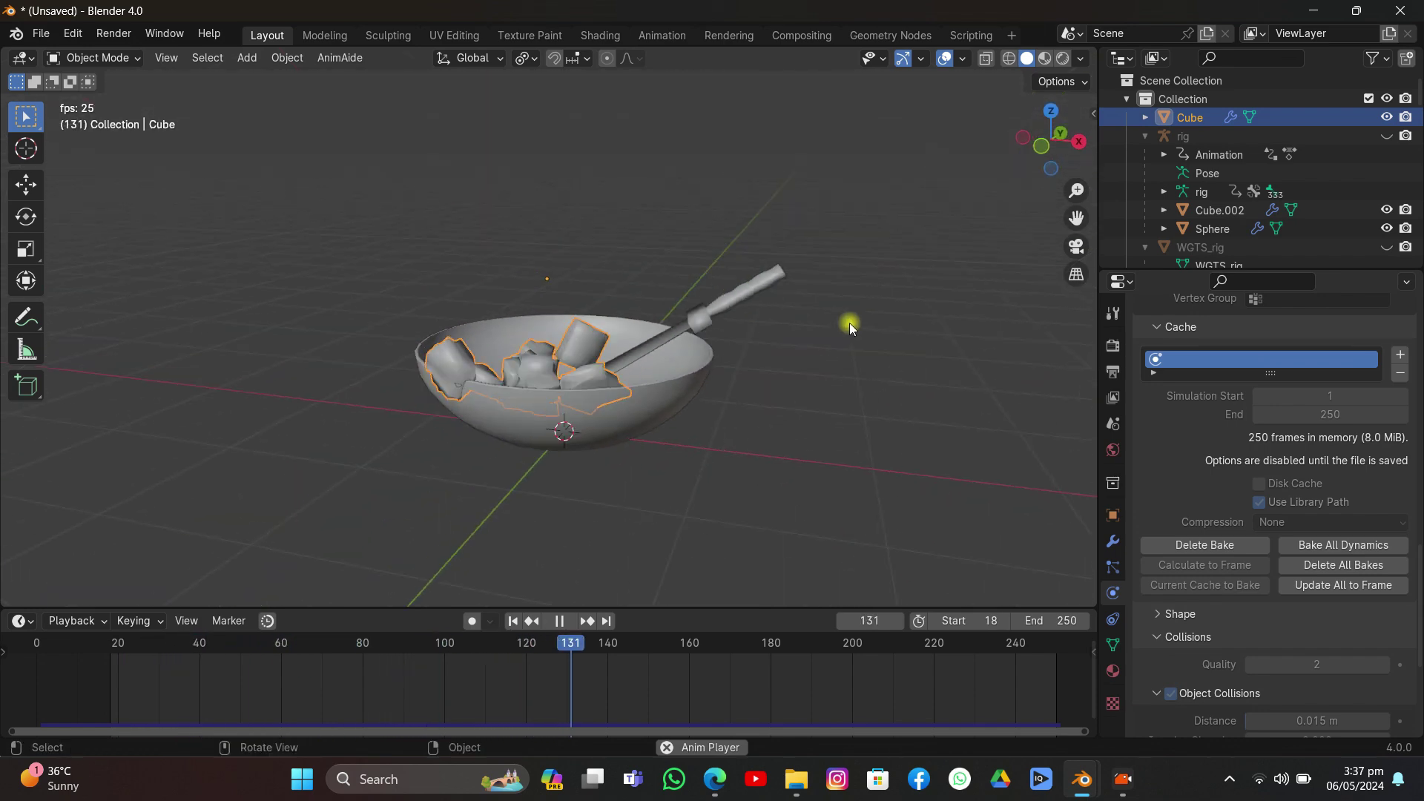
scroll(731, 352, down, 3)
middle_drag(731, 352, 691, 332)
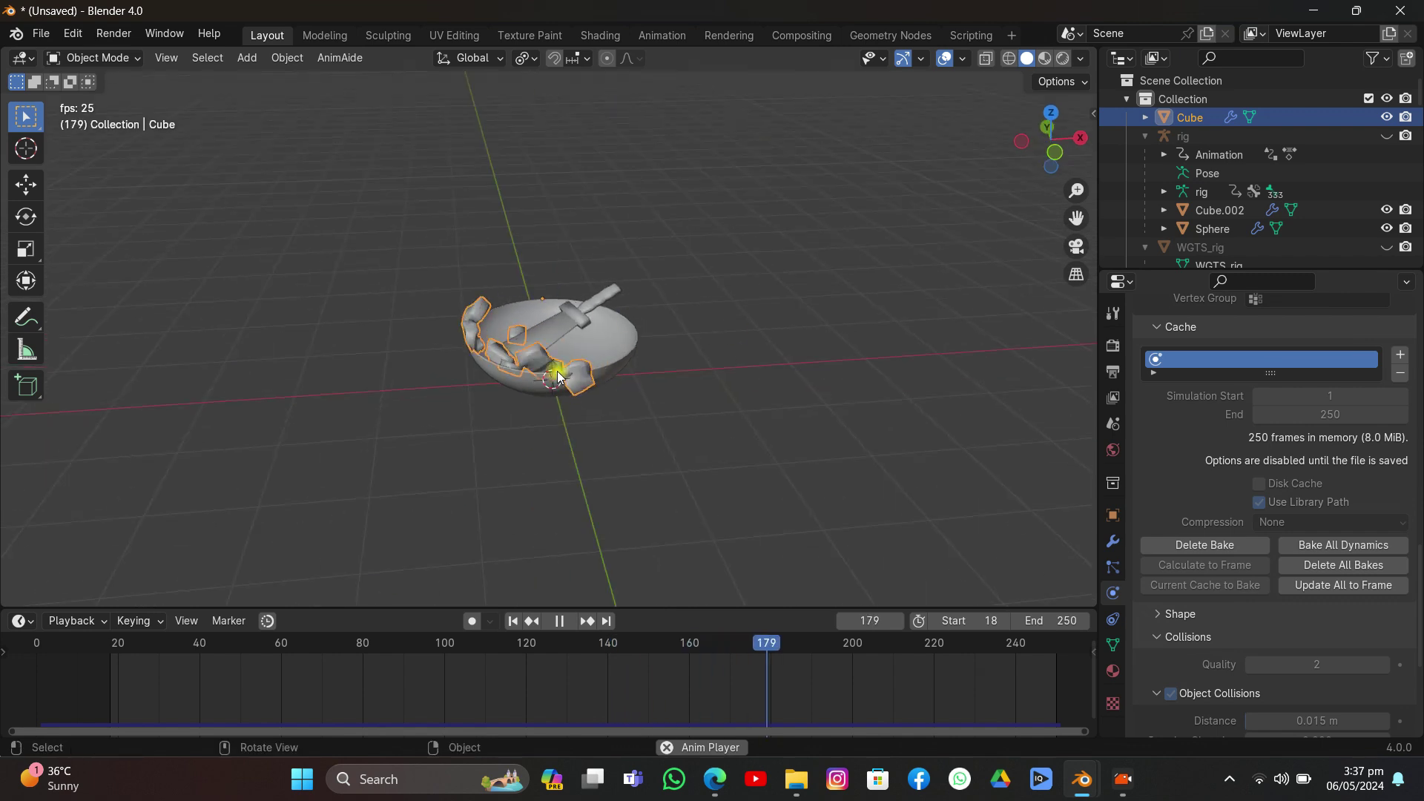
scroll(621, 296, up, 4)
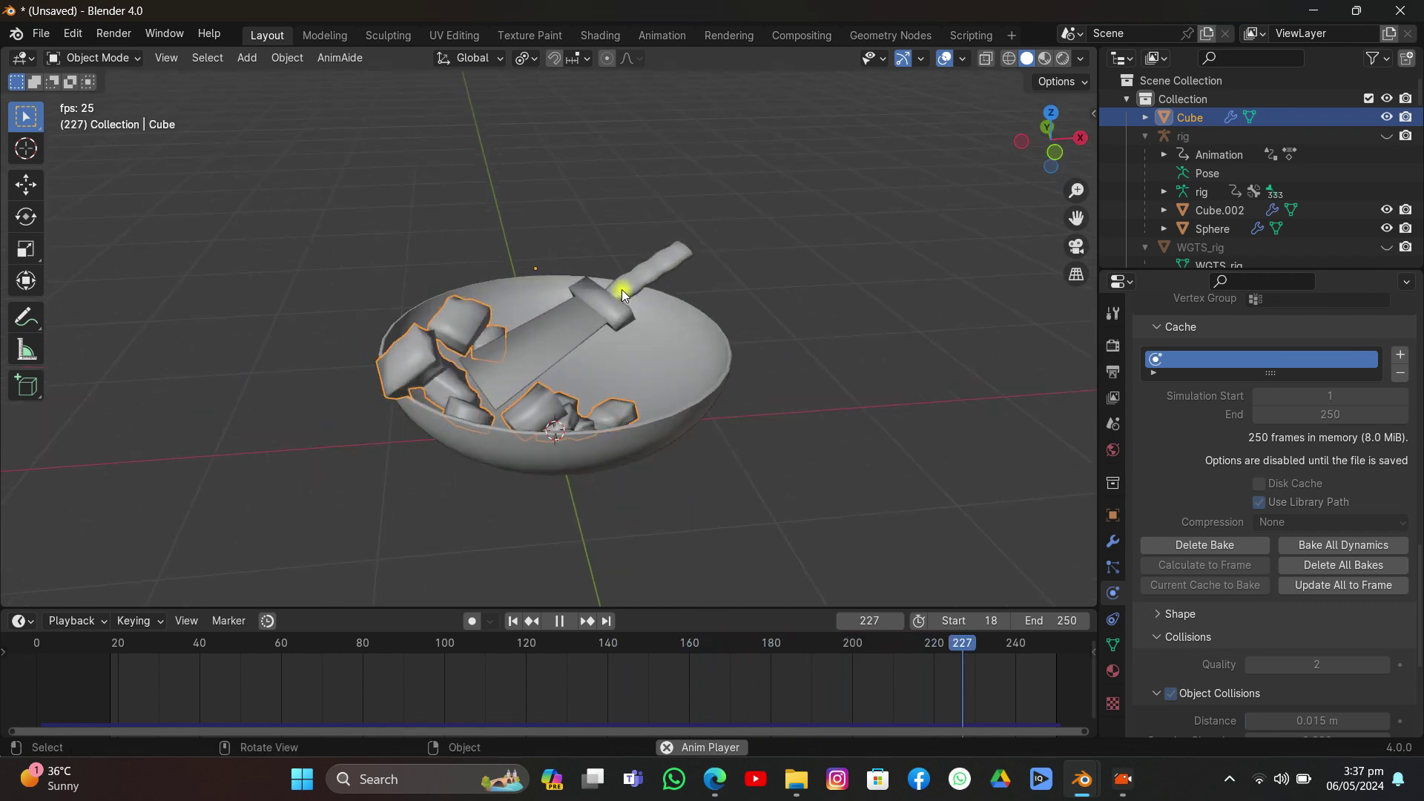
middle_drag(621, 289, 576, 311)
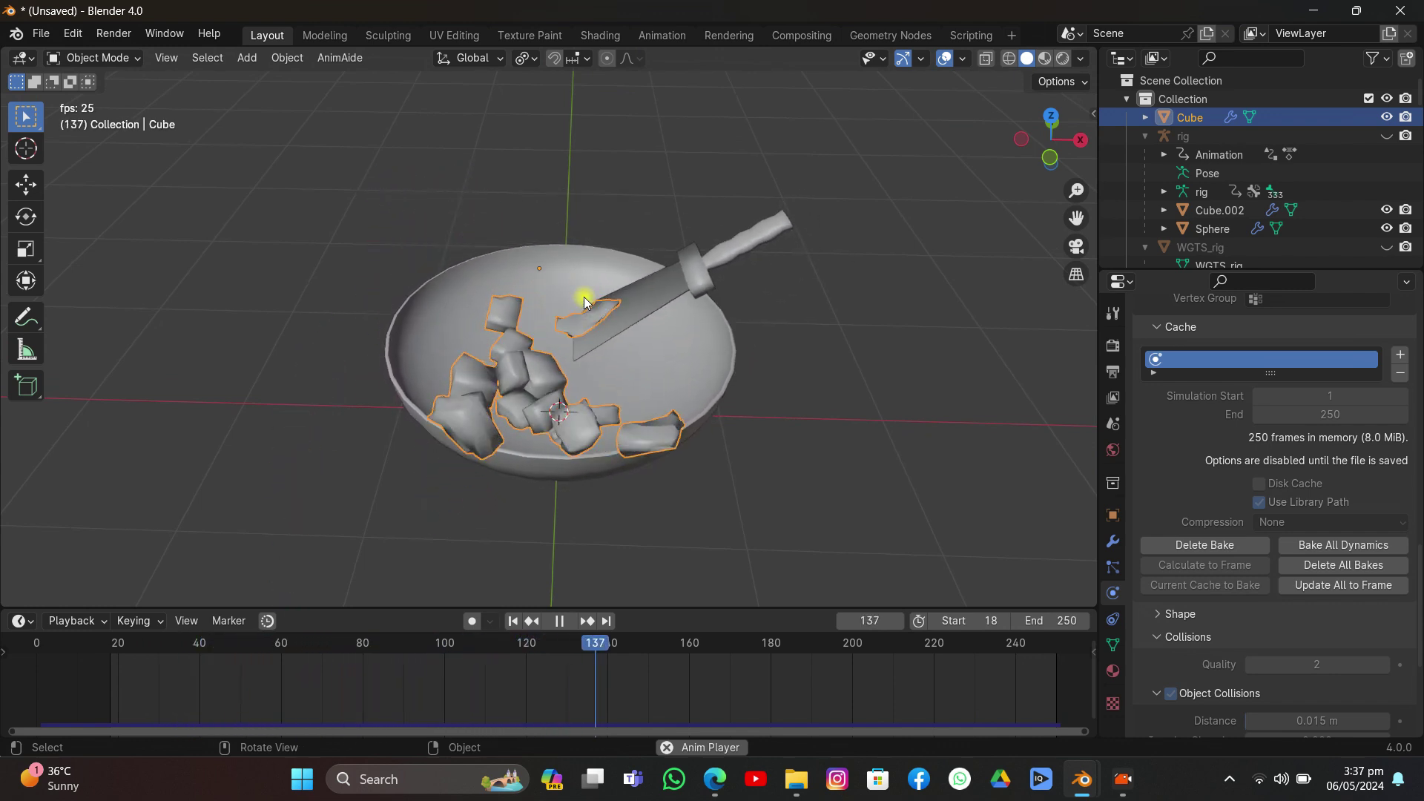
key(space)
middle_drag(584, 297, 407, 310)
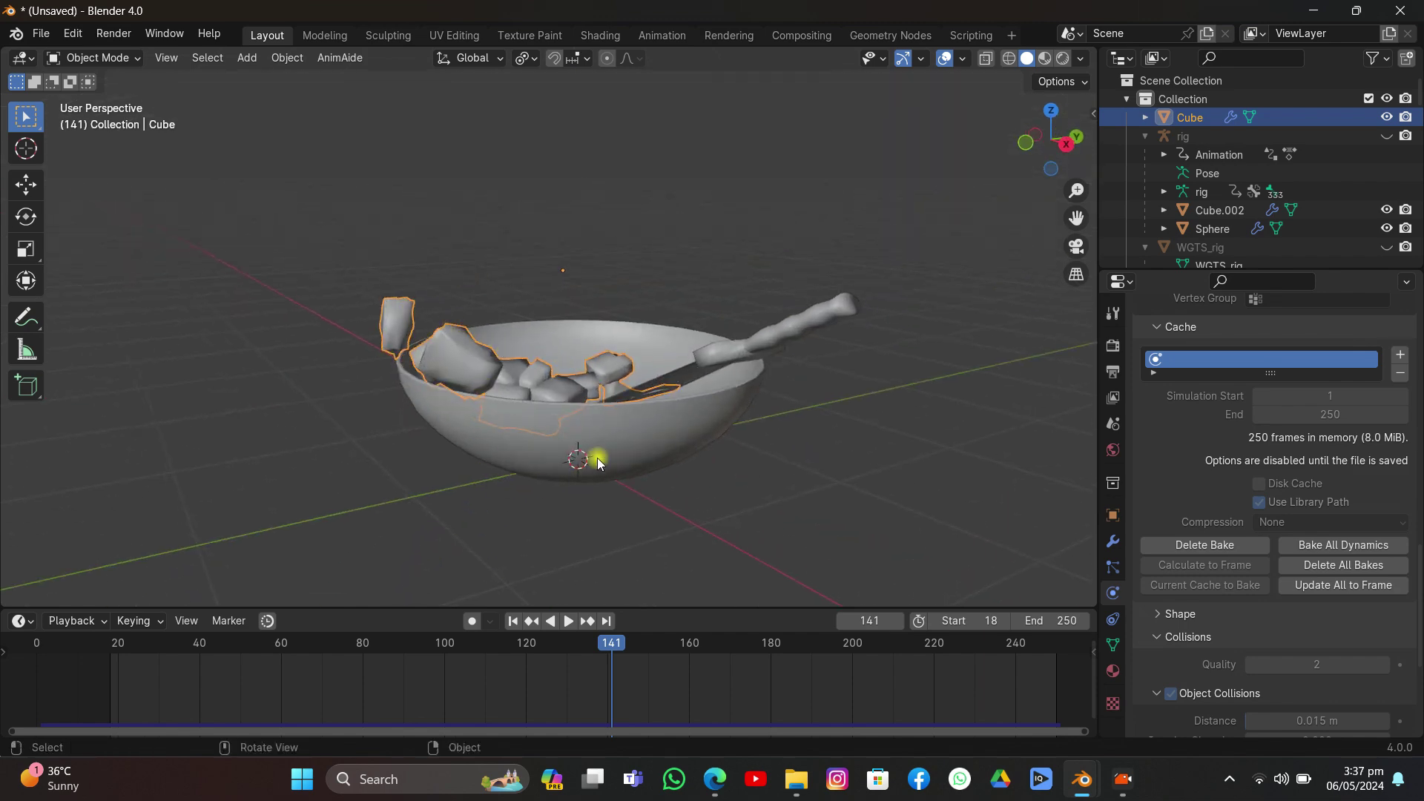
Step: Select the pan and lower its Softbody & Cloth collision friction
click(578, 408)
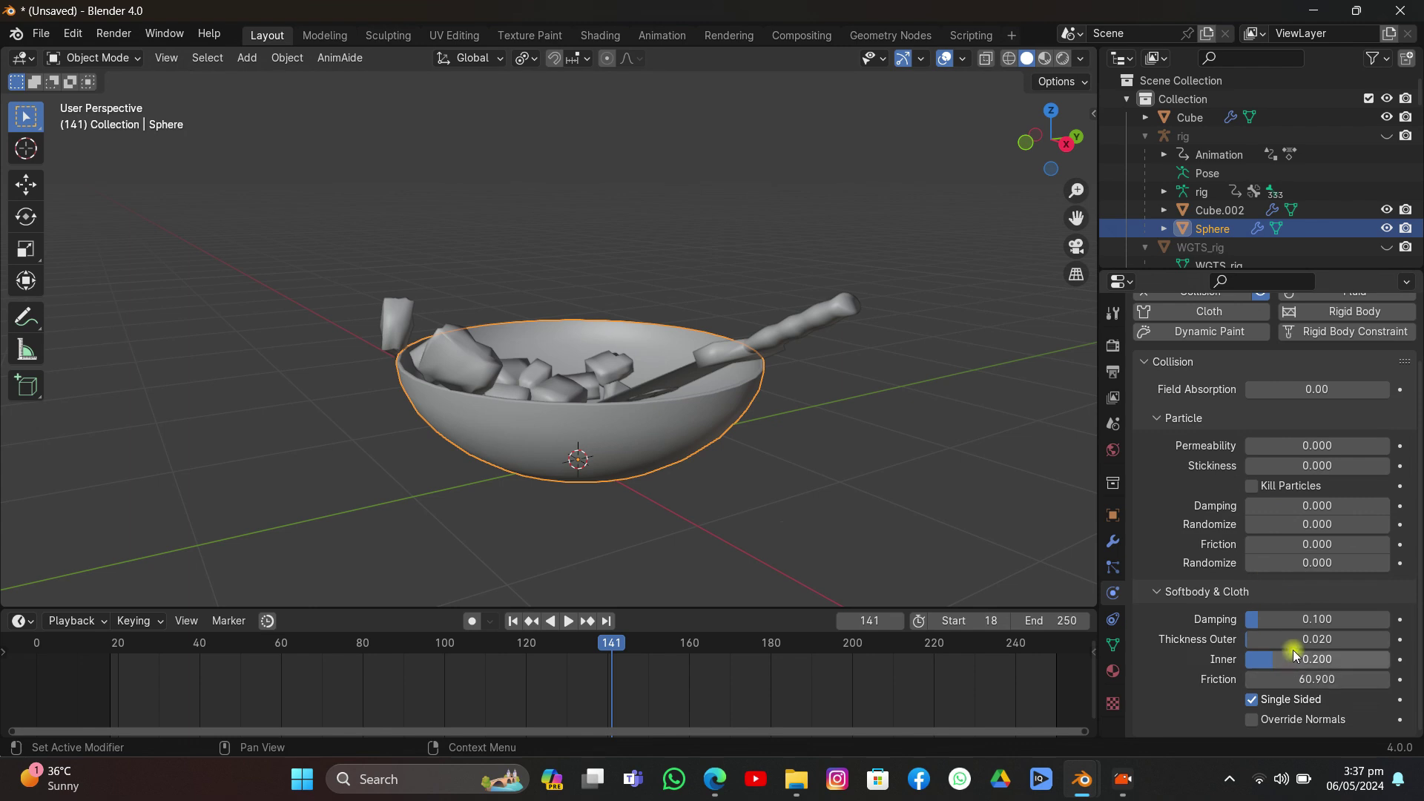
drag(1303, 678, 1275, 679)
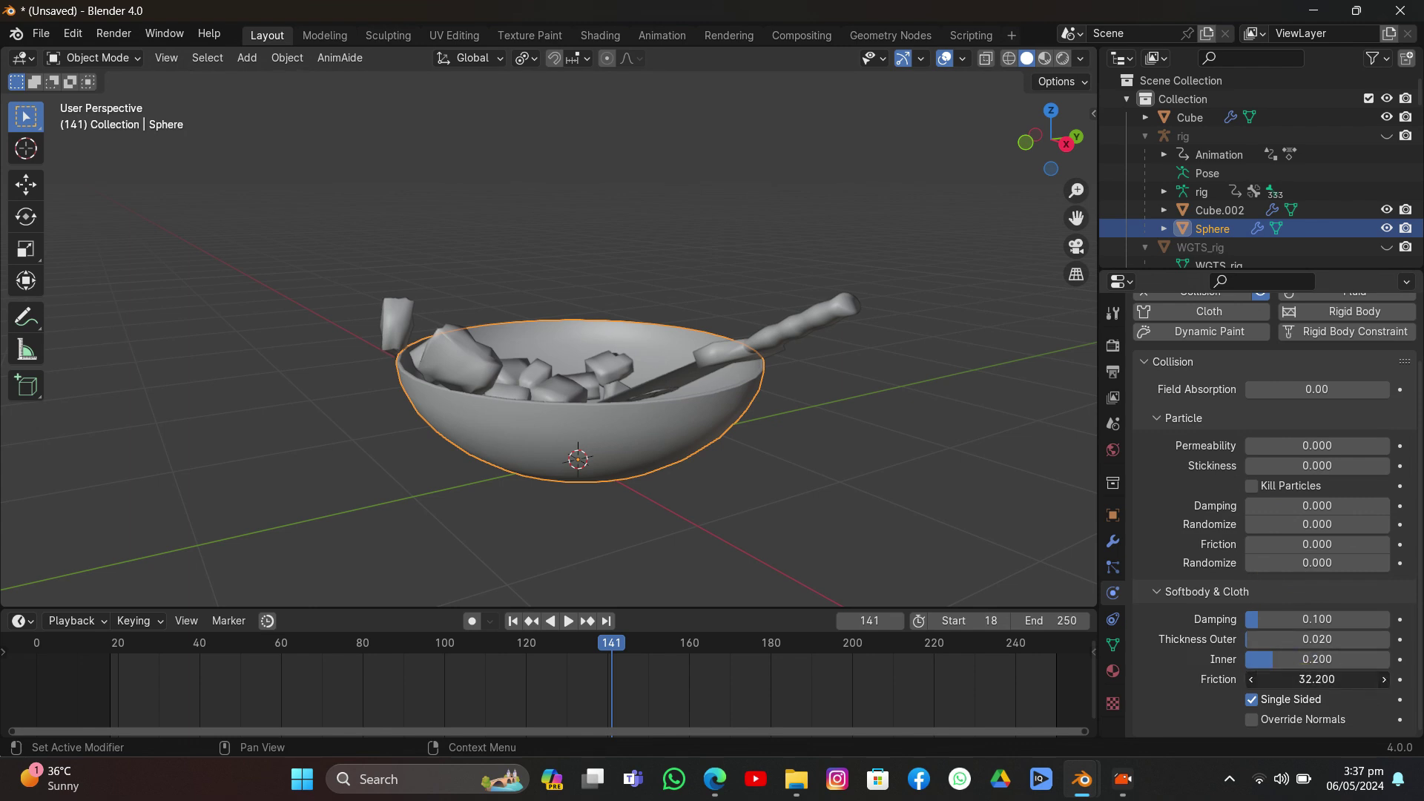
drag(1283, 679, 1202, 678)
Step: Rebake the chunks' cloth simulation from the start frame and scrub the timeline to frame 113 to check it
click(512, 623)
click(506, 334)
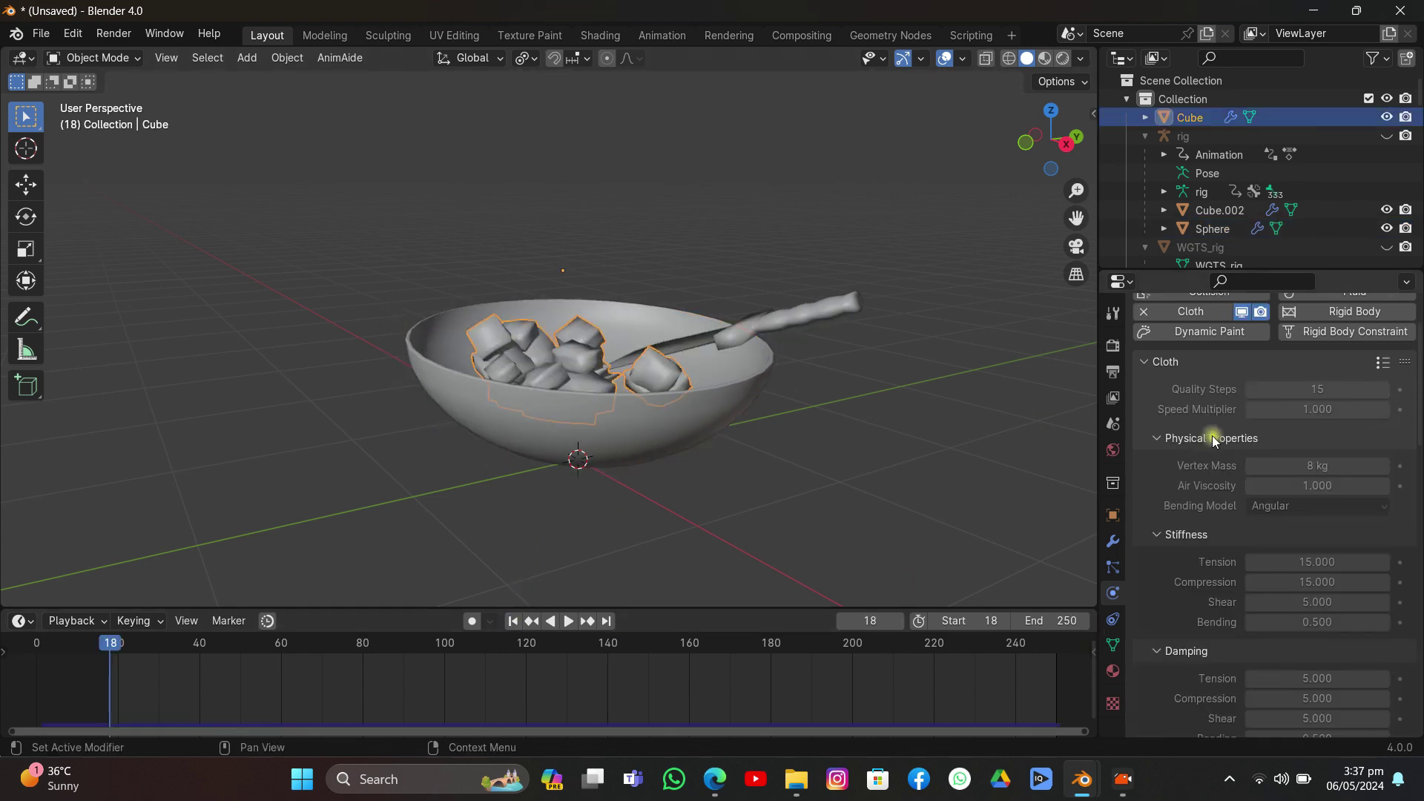
scroll(1288, 429, down, 10)
click(1195, 599)
click(1194, 599)
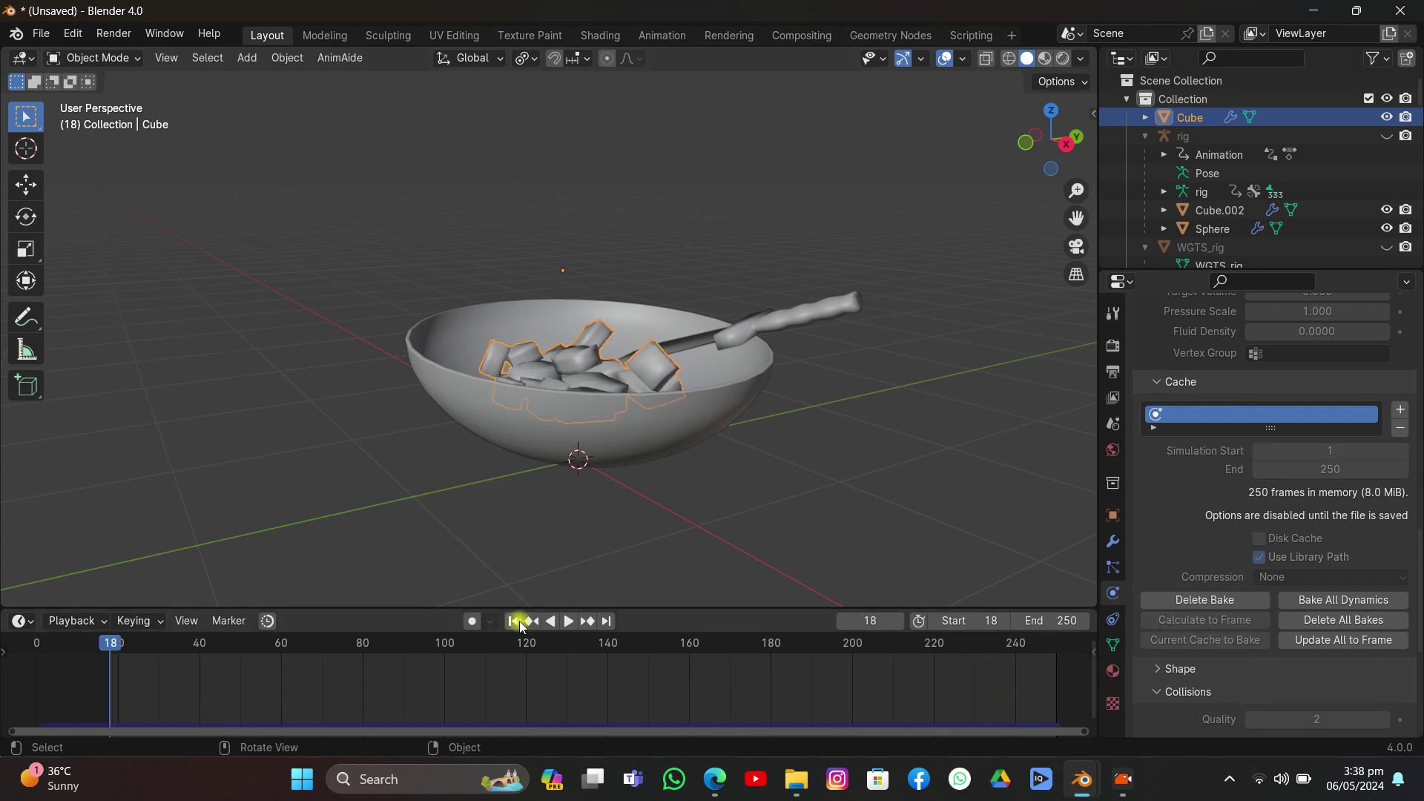
drag(154, 636, 497, 636)
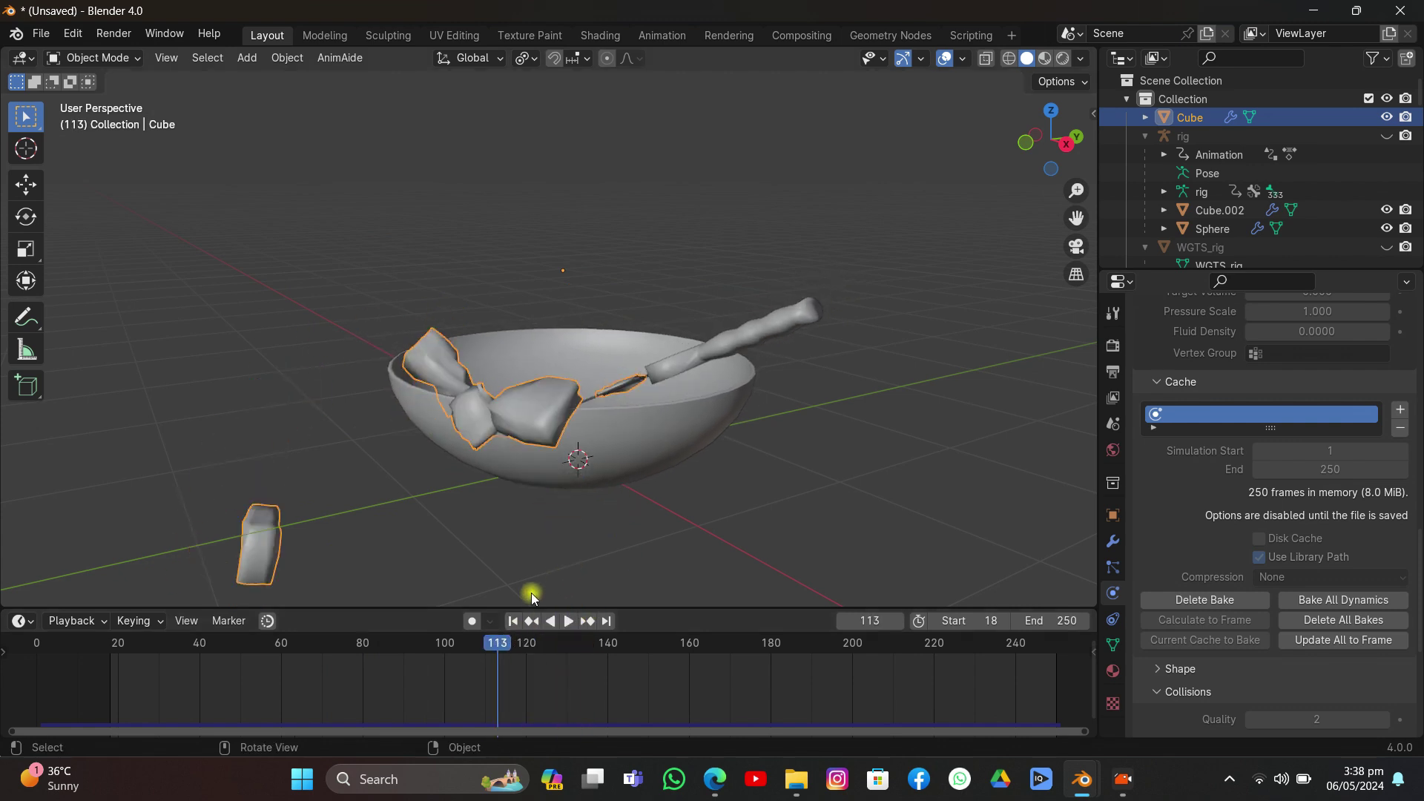
click(514, 620)
Step: Add a UV sphere, shade it smooth and raise it along Z so it surrounds the pan
middle_drag(529, 597, 594, 416)
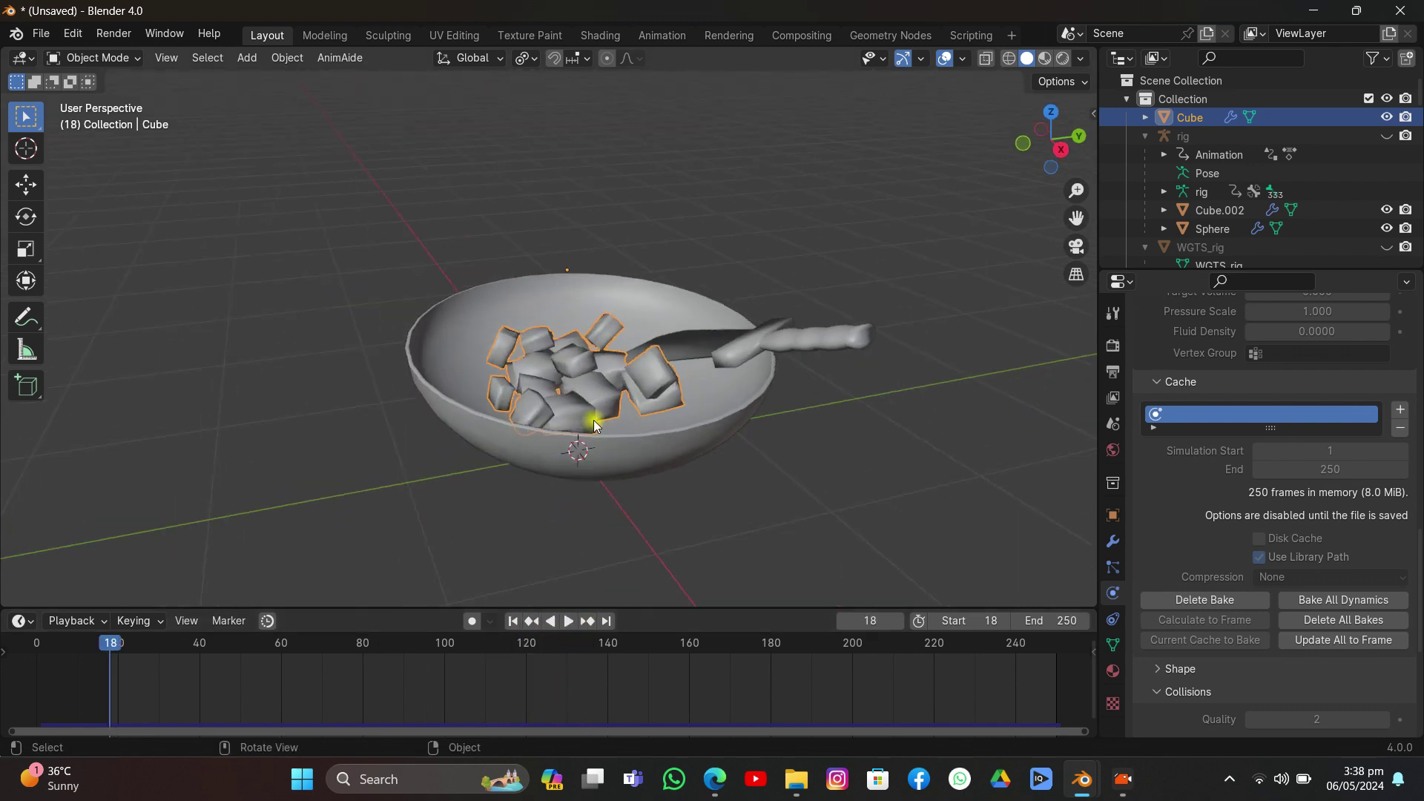
key(shift+a)
mouse_move(549, 399)
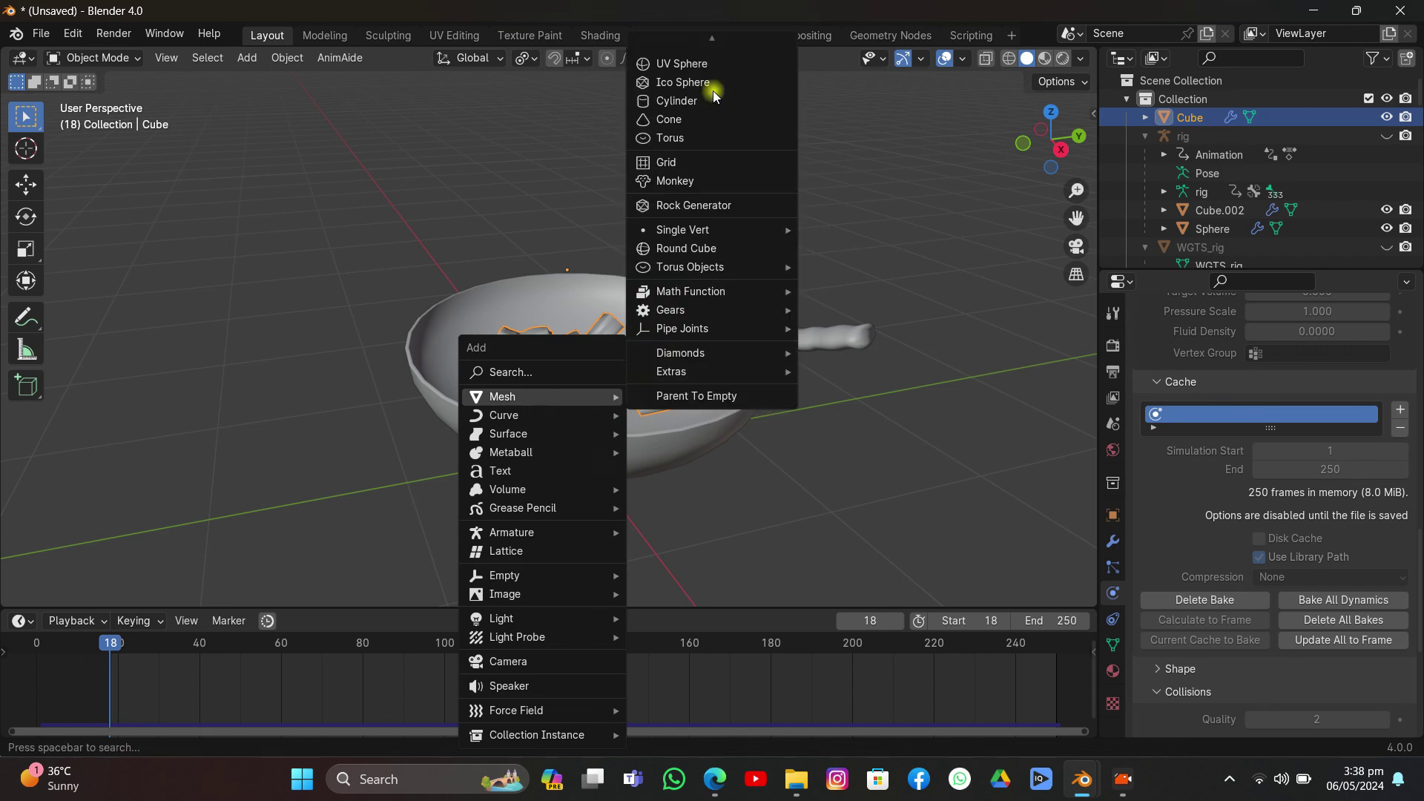
click(683, 102)
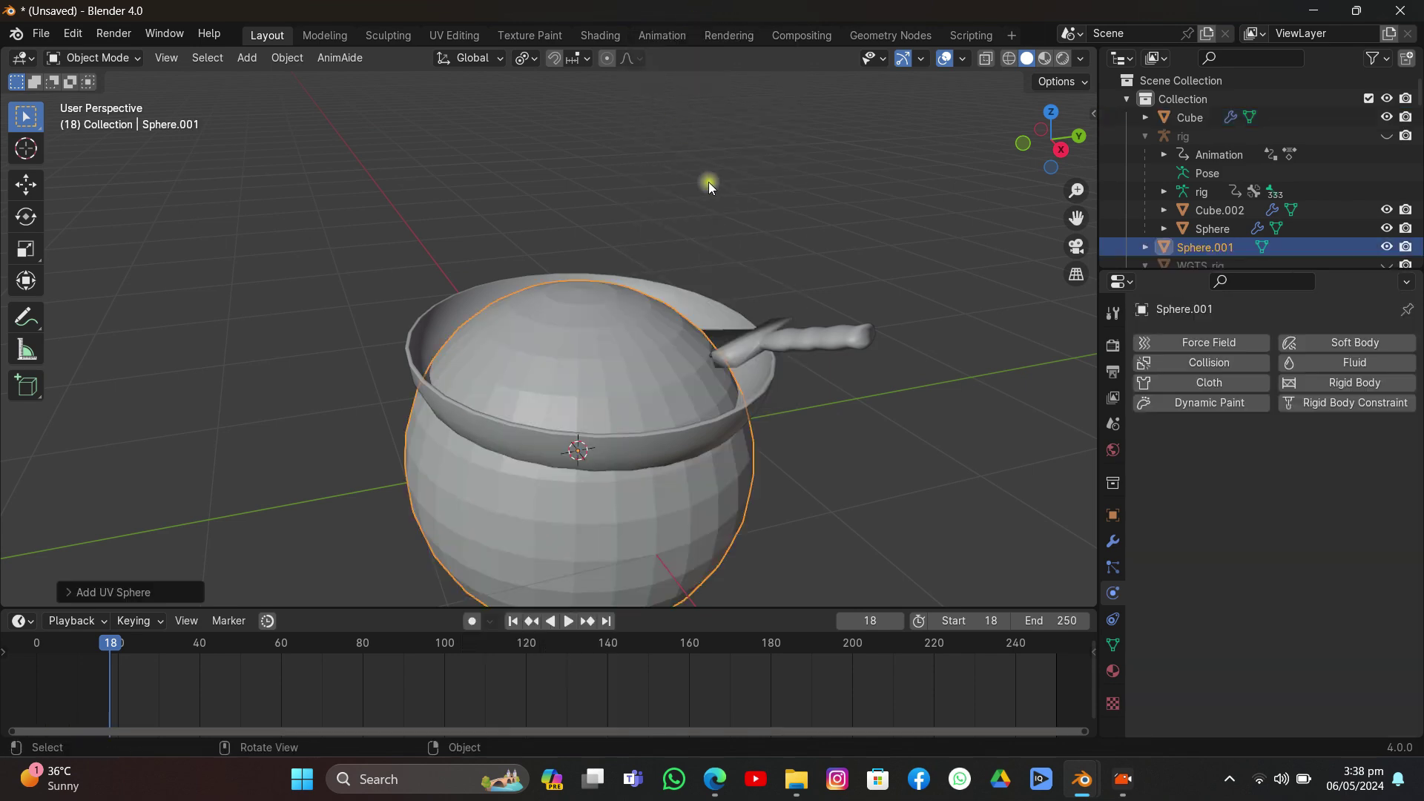
right_click(684, 304)
click(642, 226)
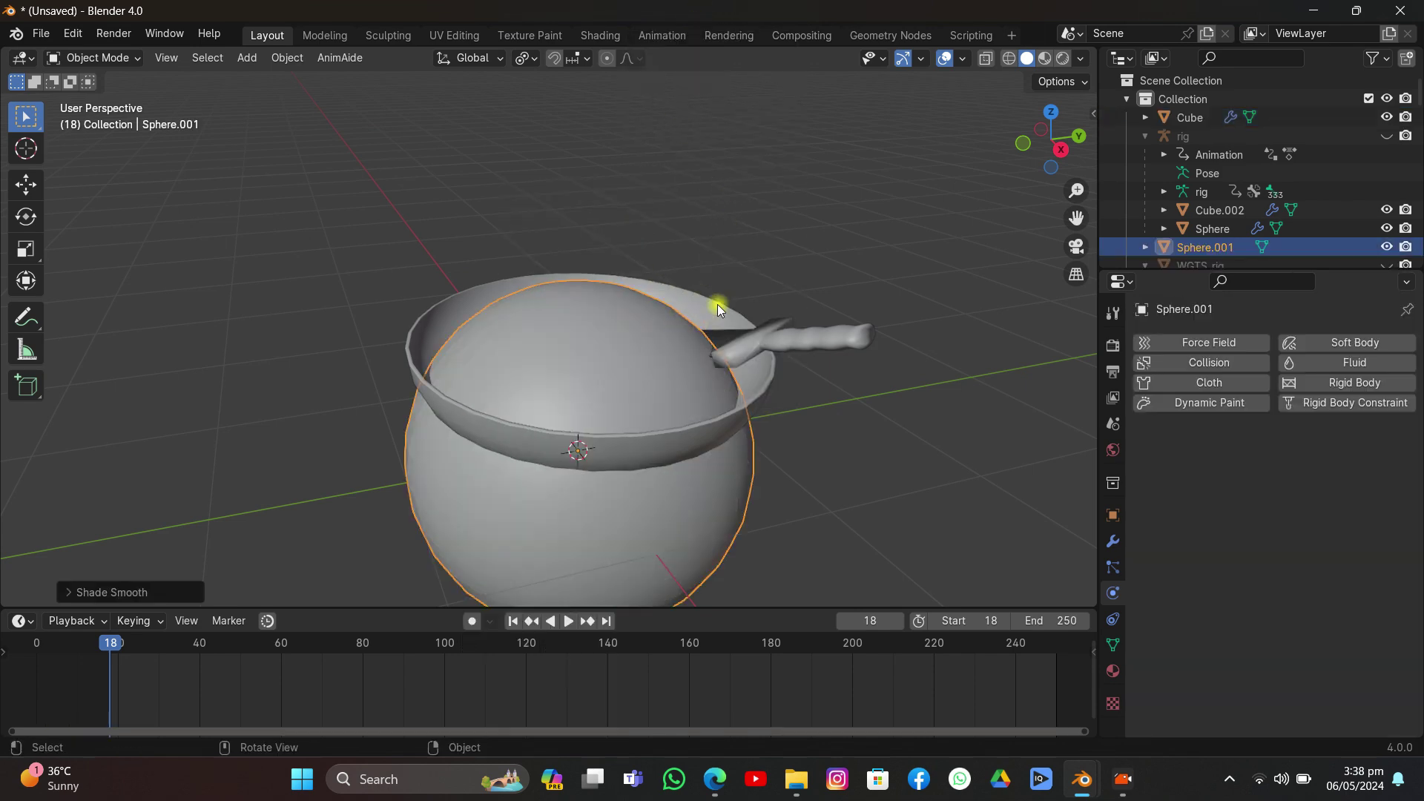
key(g)
key(z)
click(732, 183)
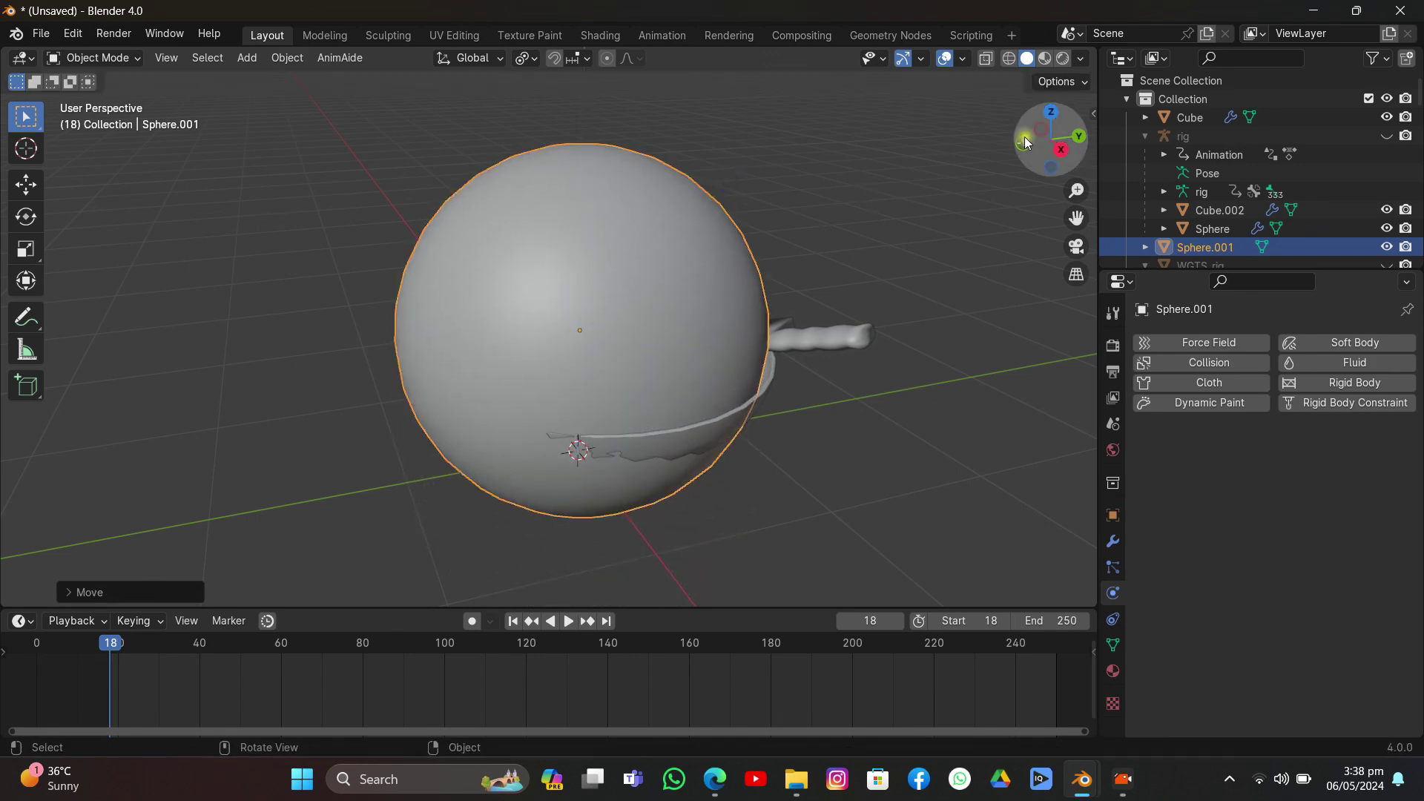
Step: Align the sphere over the pan's rim in wireframe top view
click(1052, 112)
key(shift+z)
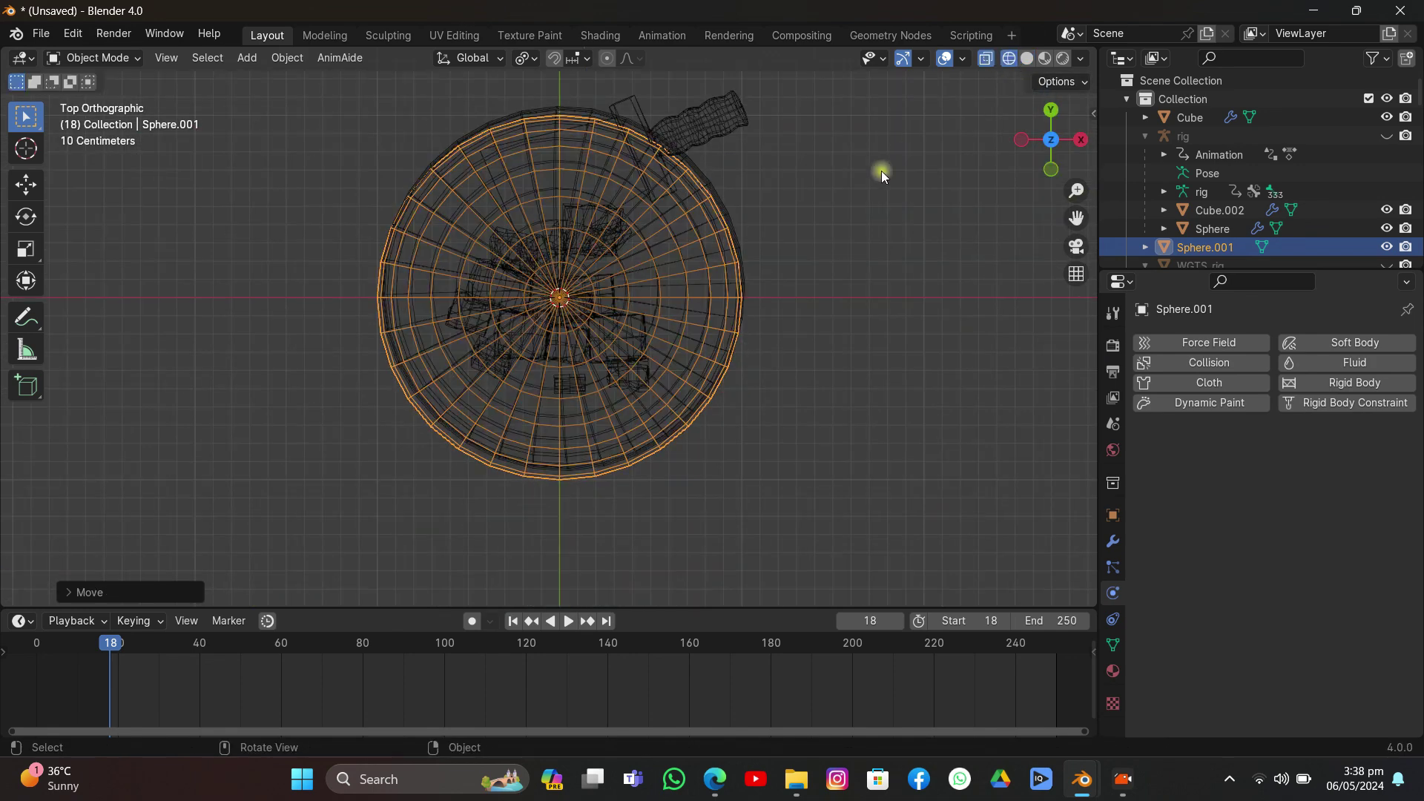
key(g)
click(819, 244)
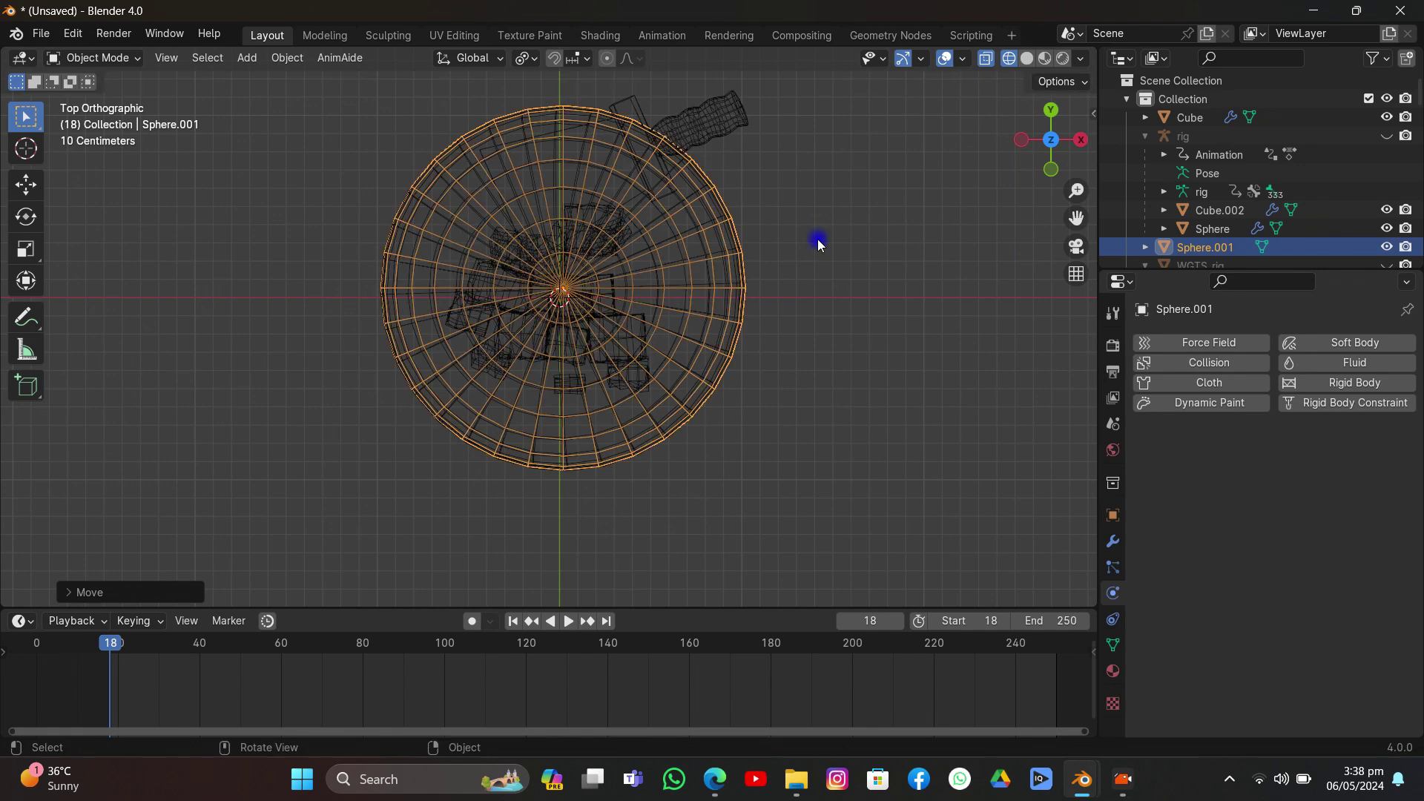
Step: Delete the sphere's upper vertices in front view, leaving an open bowl around the pan
click(1050, 170)
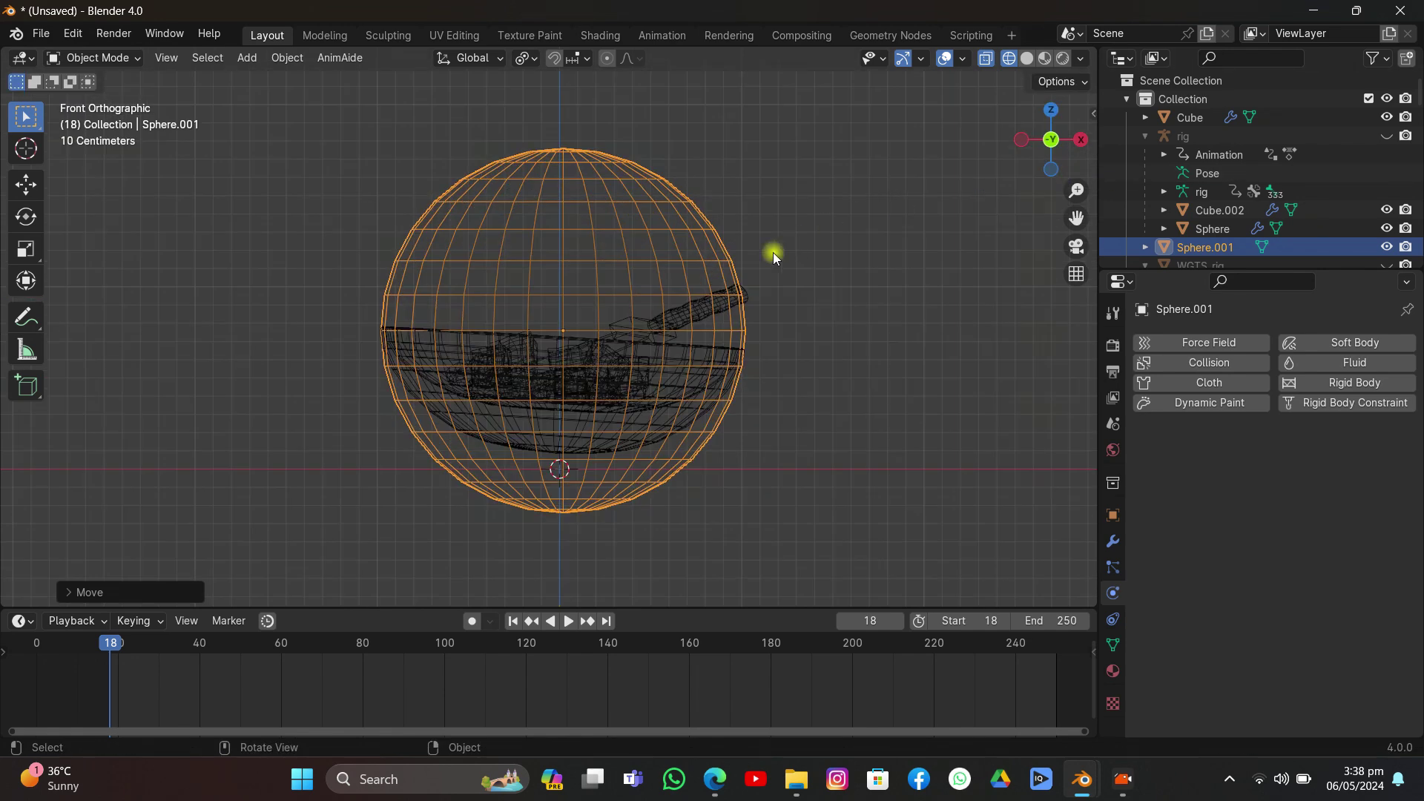
key(Tab)
key(b)
drag(356, 106, 723, 208)
drag(334, 127, 757, 237)
key(x)
click(679, 181)
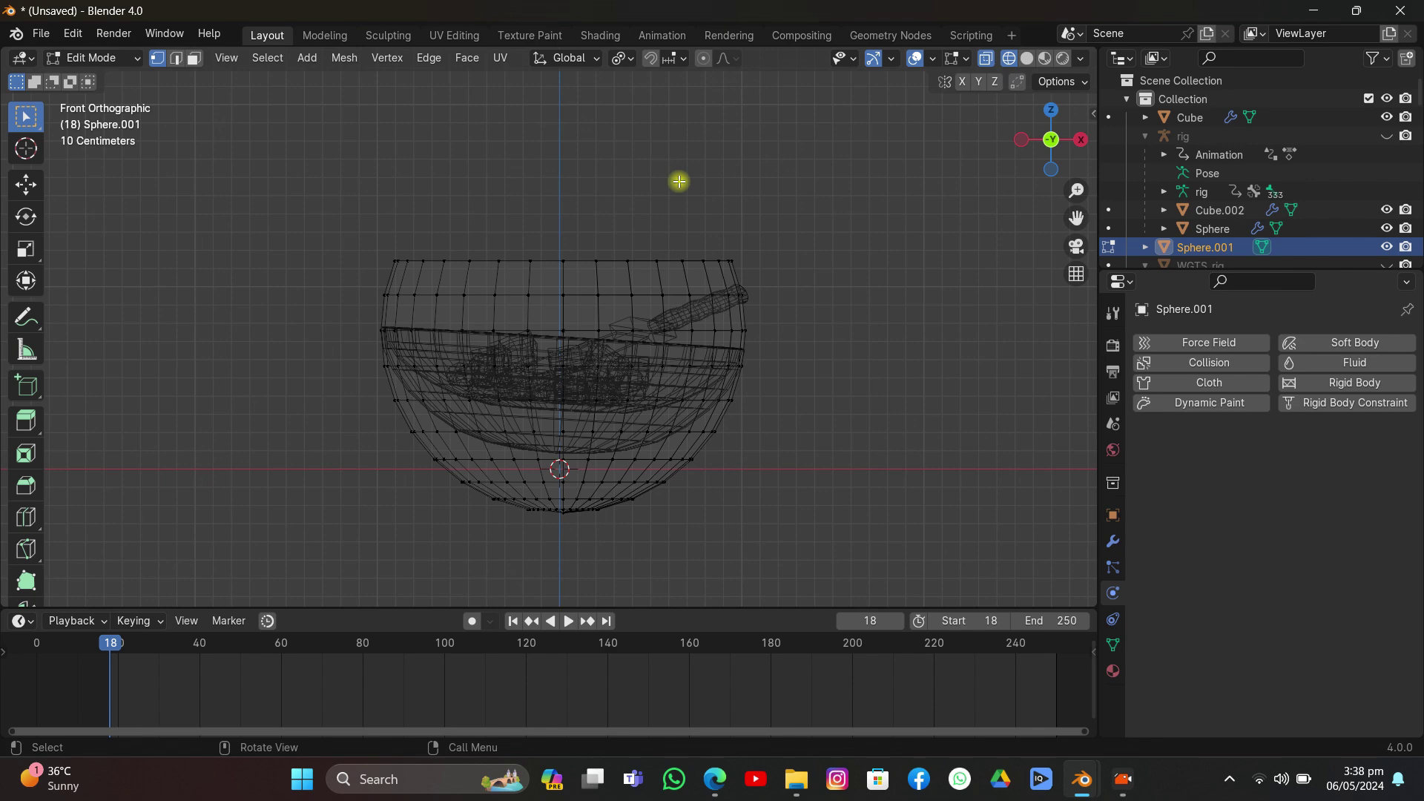
Step: Raise the whole bowl slightly along global Z so it fits around the pan
key(Tab)
key(g)
key(z)
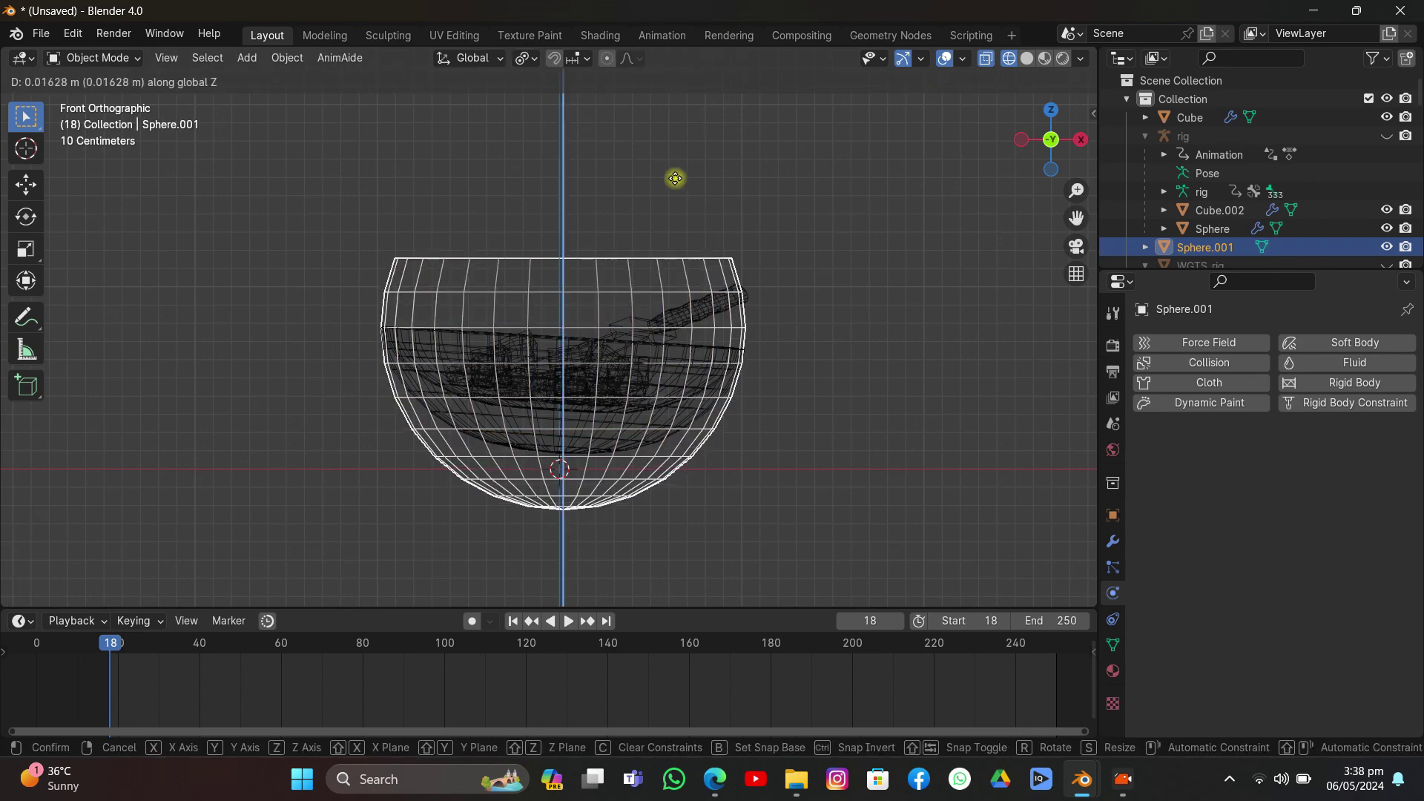
click(673, 176)
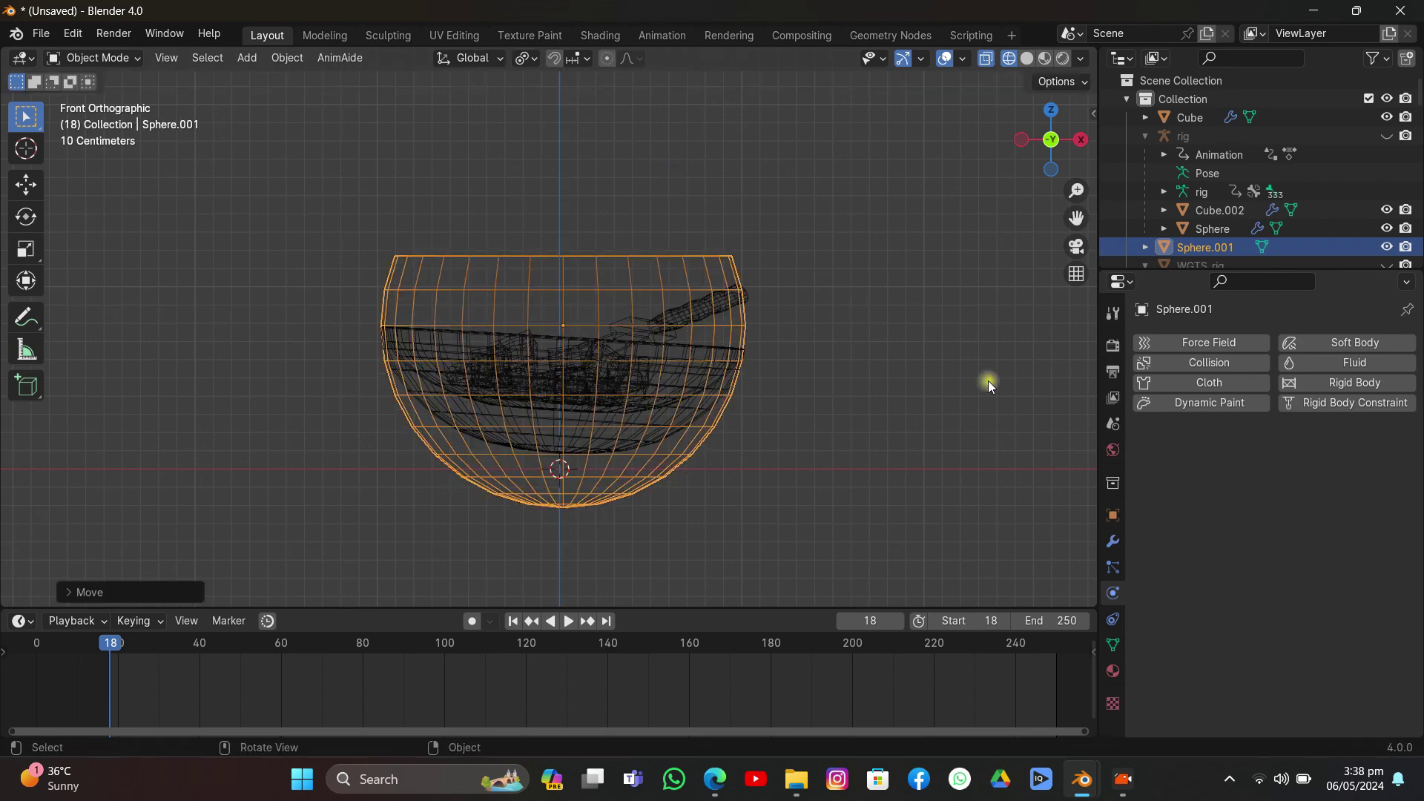
key(Tab)
key(a)
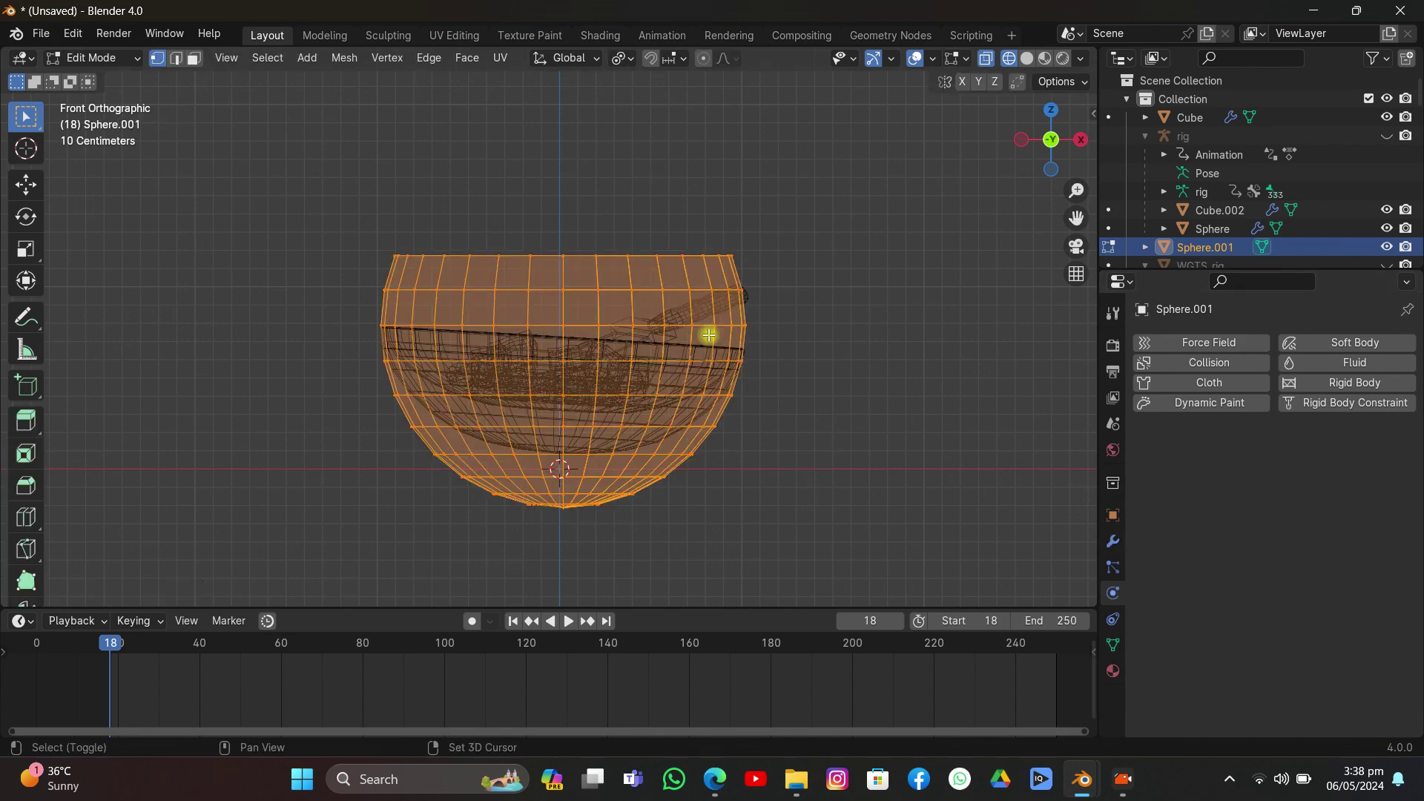
key(Tab)
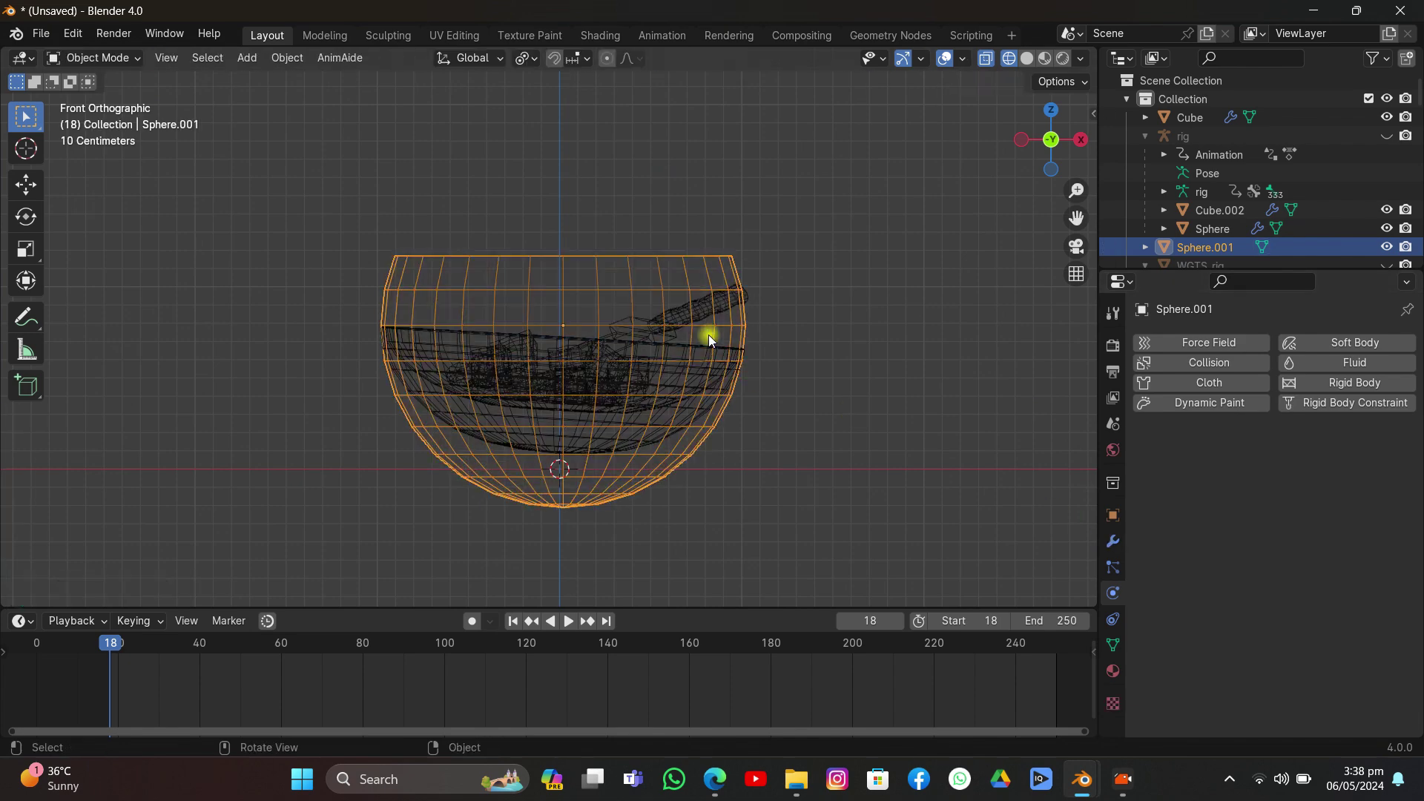
Step: Add a Solidify modifier to the bowl and collapse its settings
click(1120, 542)
click(1182, 345)
mouse_move(1147, 414)
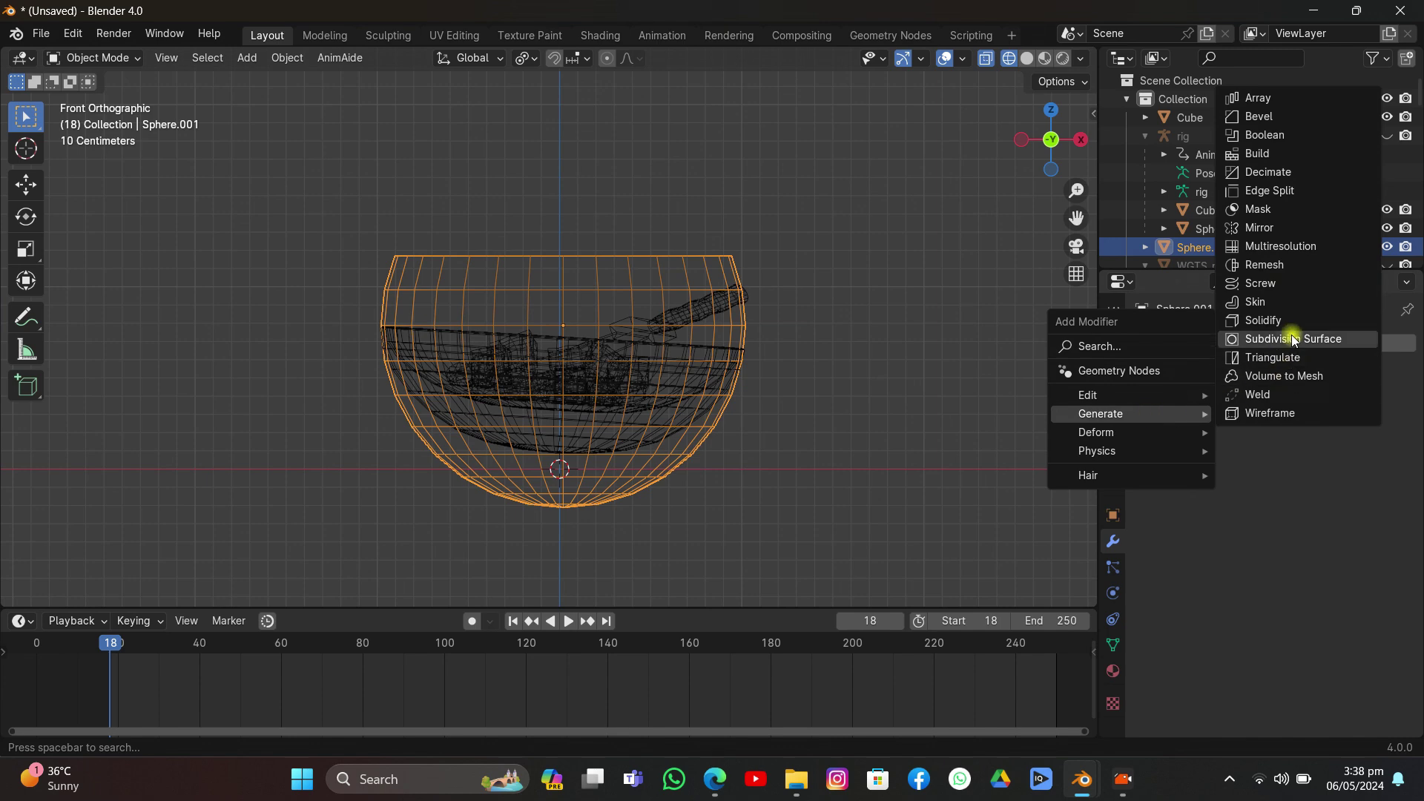
click(1268, 320)
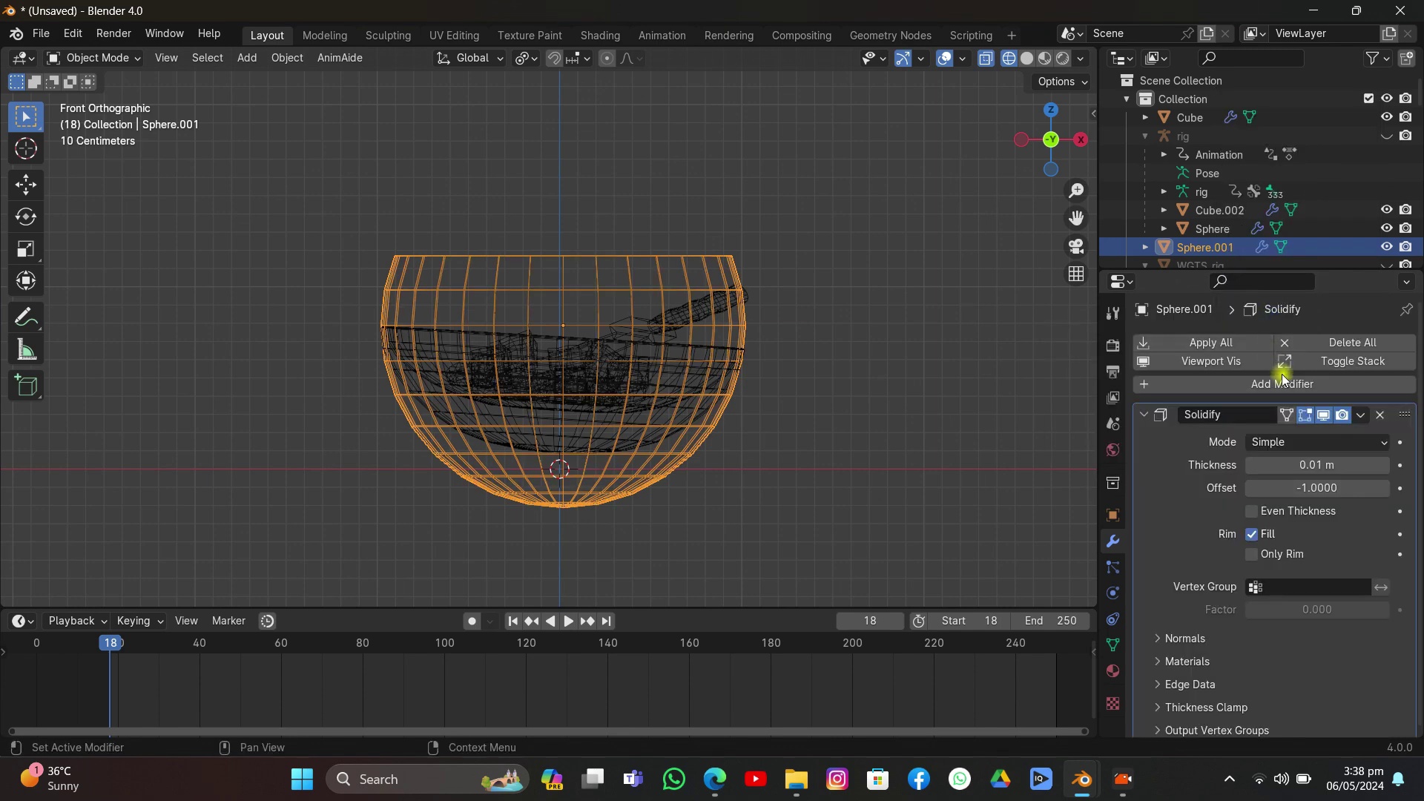
middle_drag(825, 236, 825, 313)
click(1145, 415)
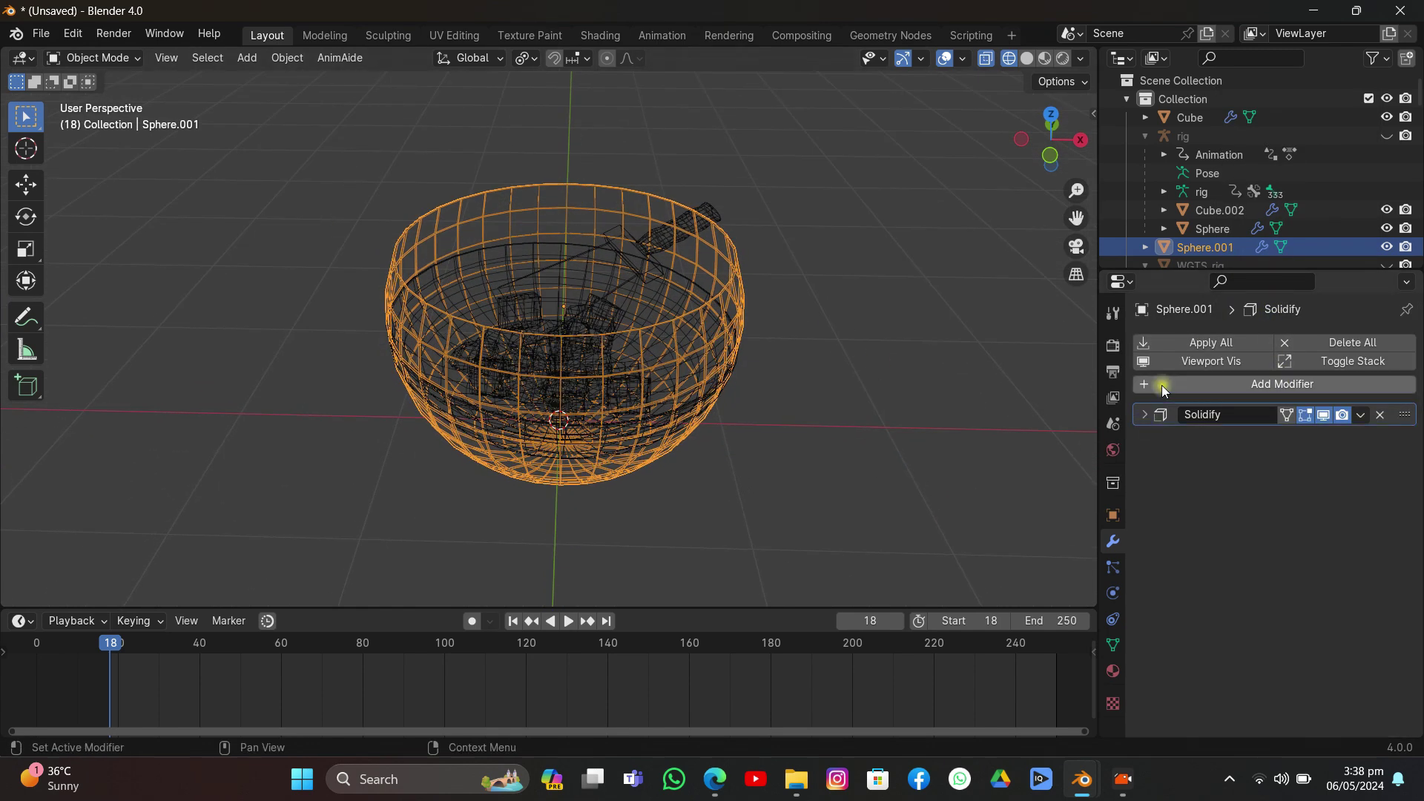
Step: Add a Collision modifier to the bowl below Solidify
click(1281, 384)
mouse_move(1113, 419)
click(1219, 438)
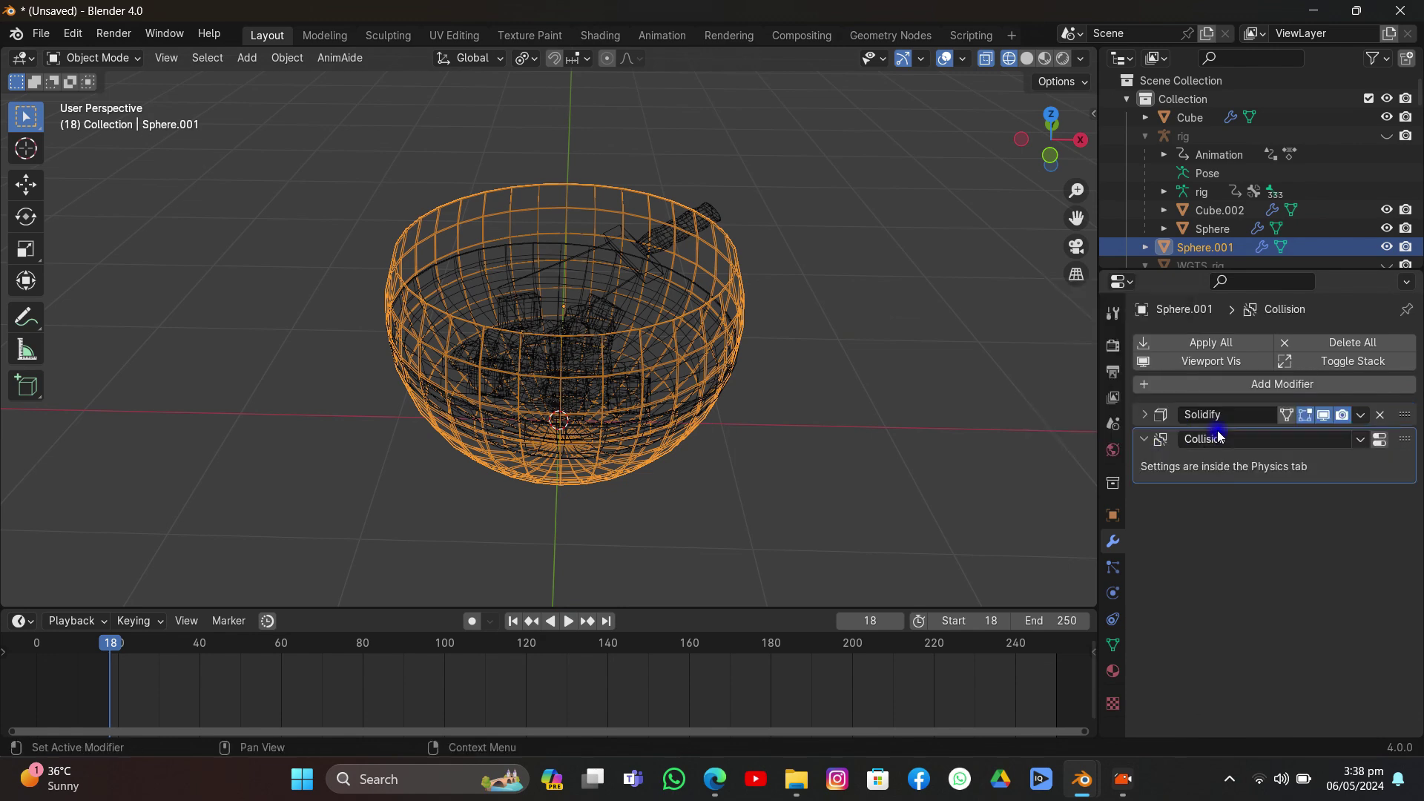
Step: Delete the food chunks' cloth bake, bake it again with the bowl in place and move to frame 30
click(617, 327)
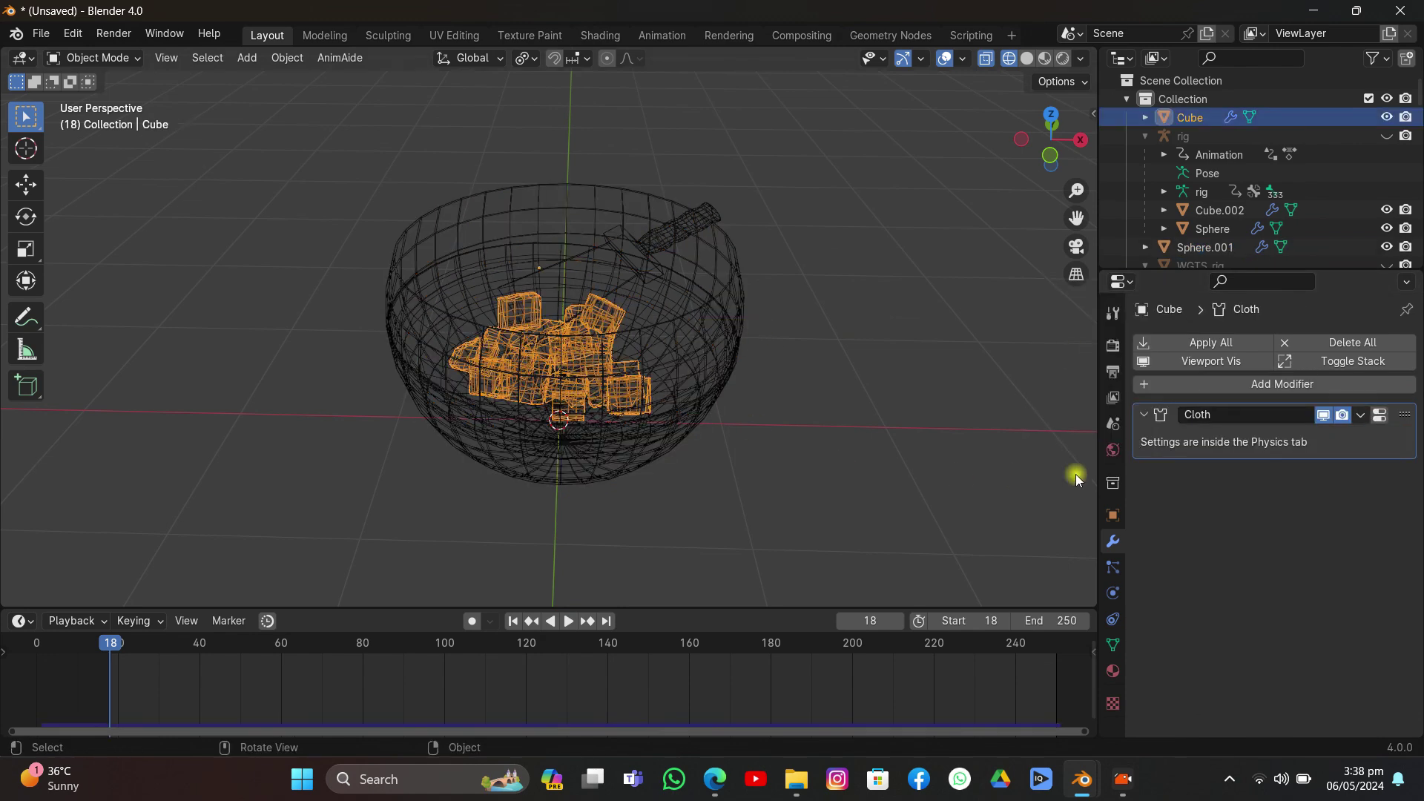
click(1378, 415)
scroll(1222, 452, down, 15)
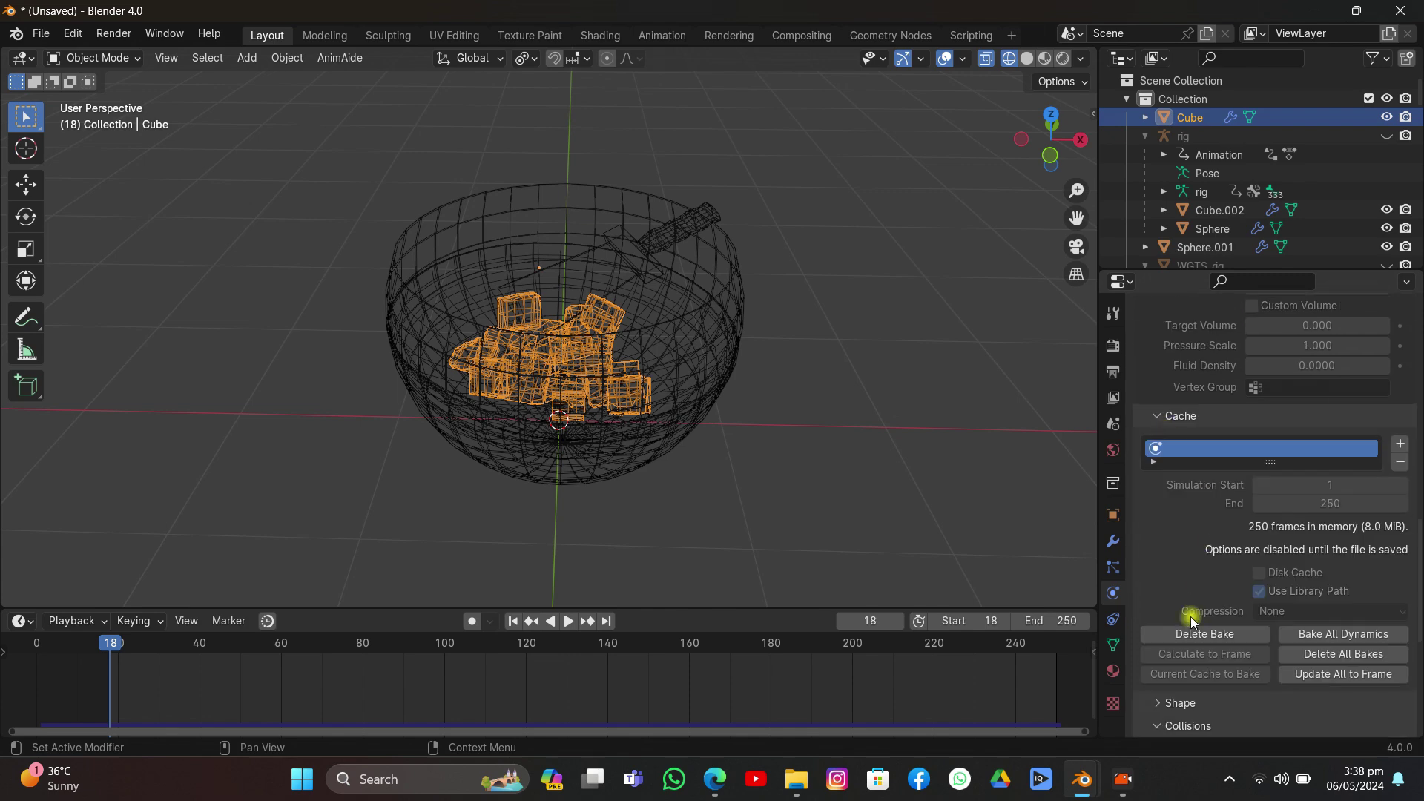
click(1188, 636)
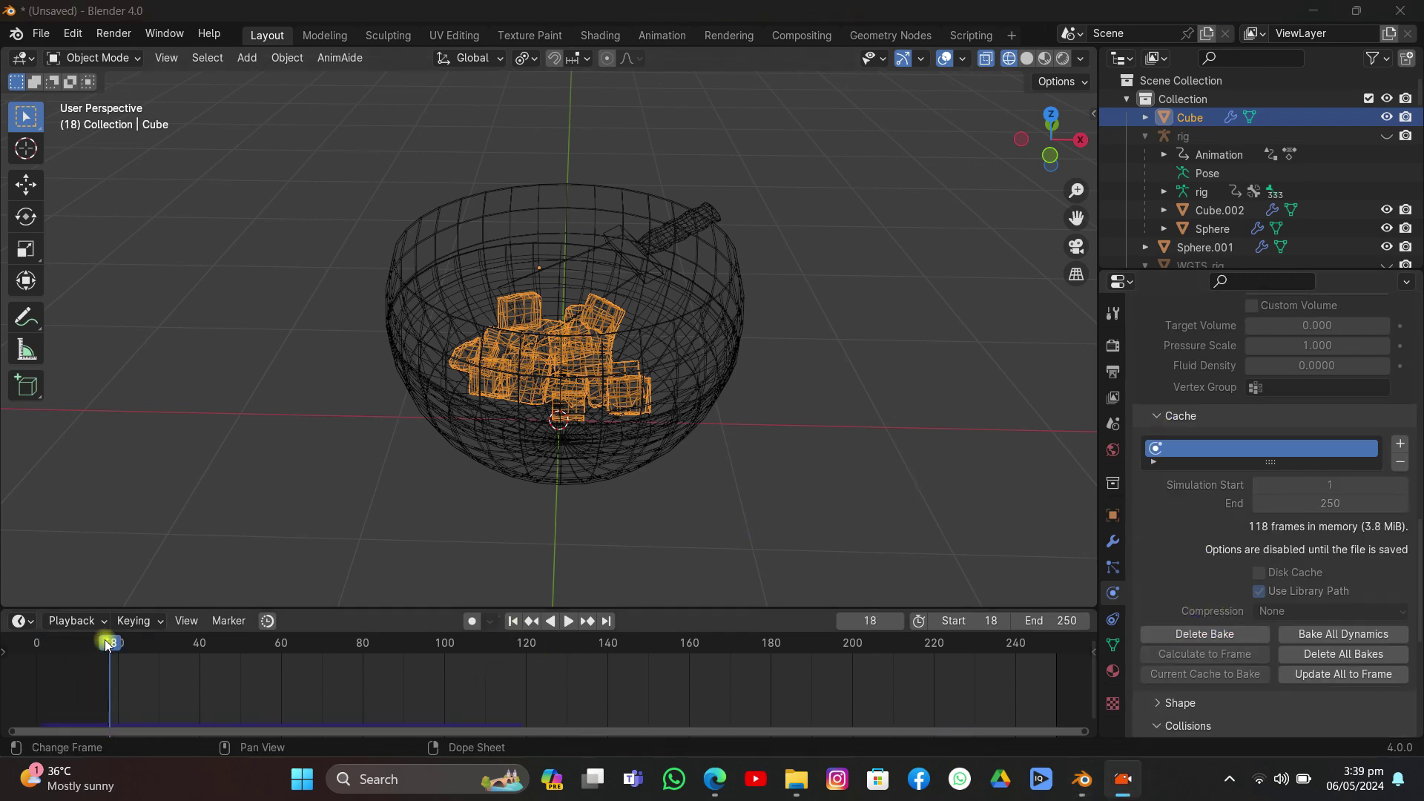
drag(107, 643, 158, 643)
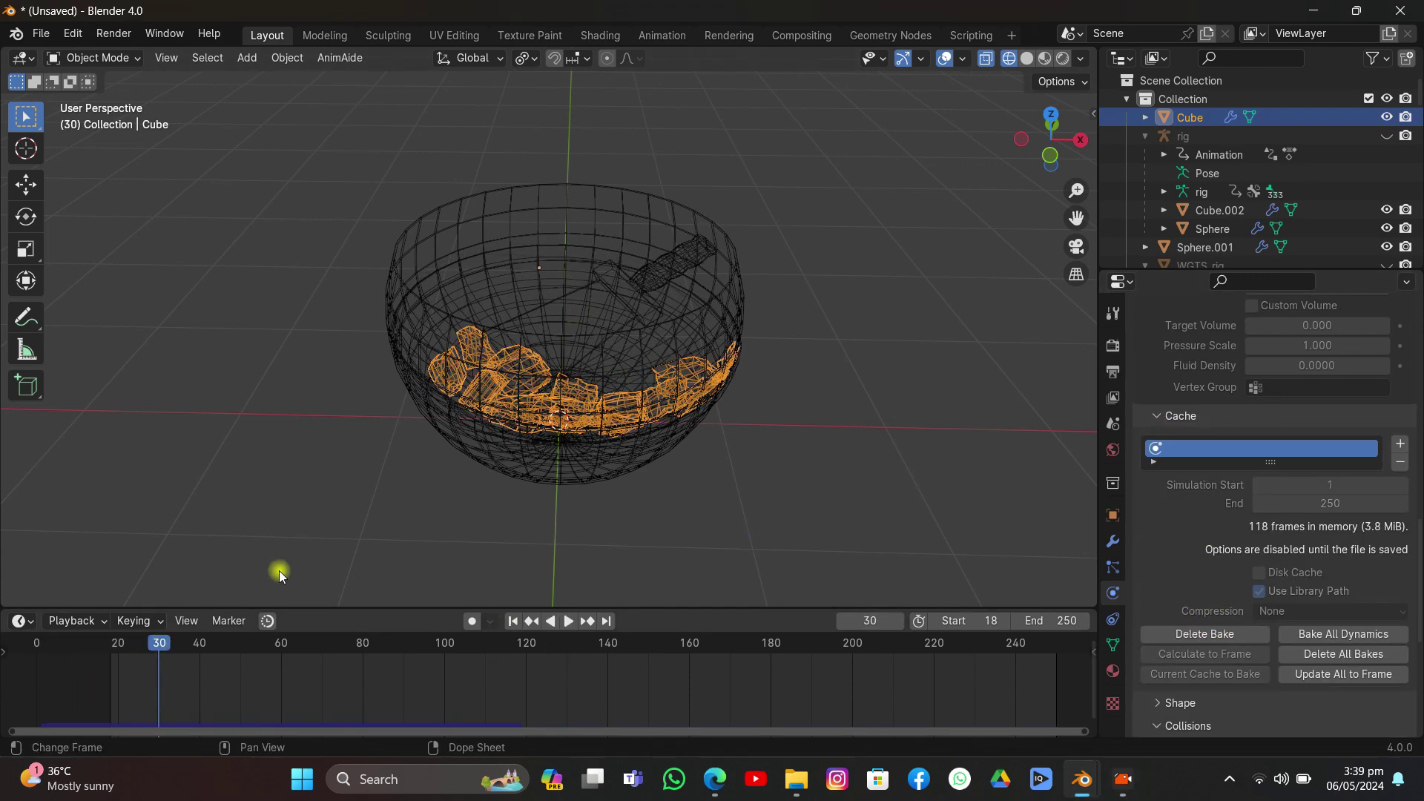
Step: Play the rebaked simulation in solid shading from above, and scrub back to about frame 42
click(1026, 58)
mouse_move(937, 91)
middle_down()
mouse_move(804, 200)
mouse_move(787, 198)
mouse_move(767, 228)
middle_up()
key(space)
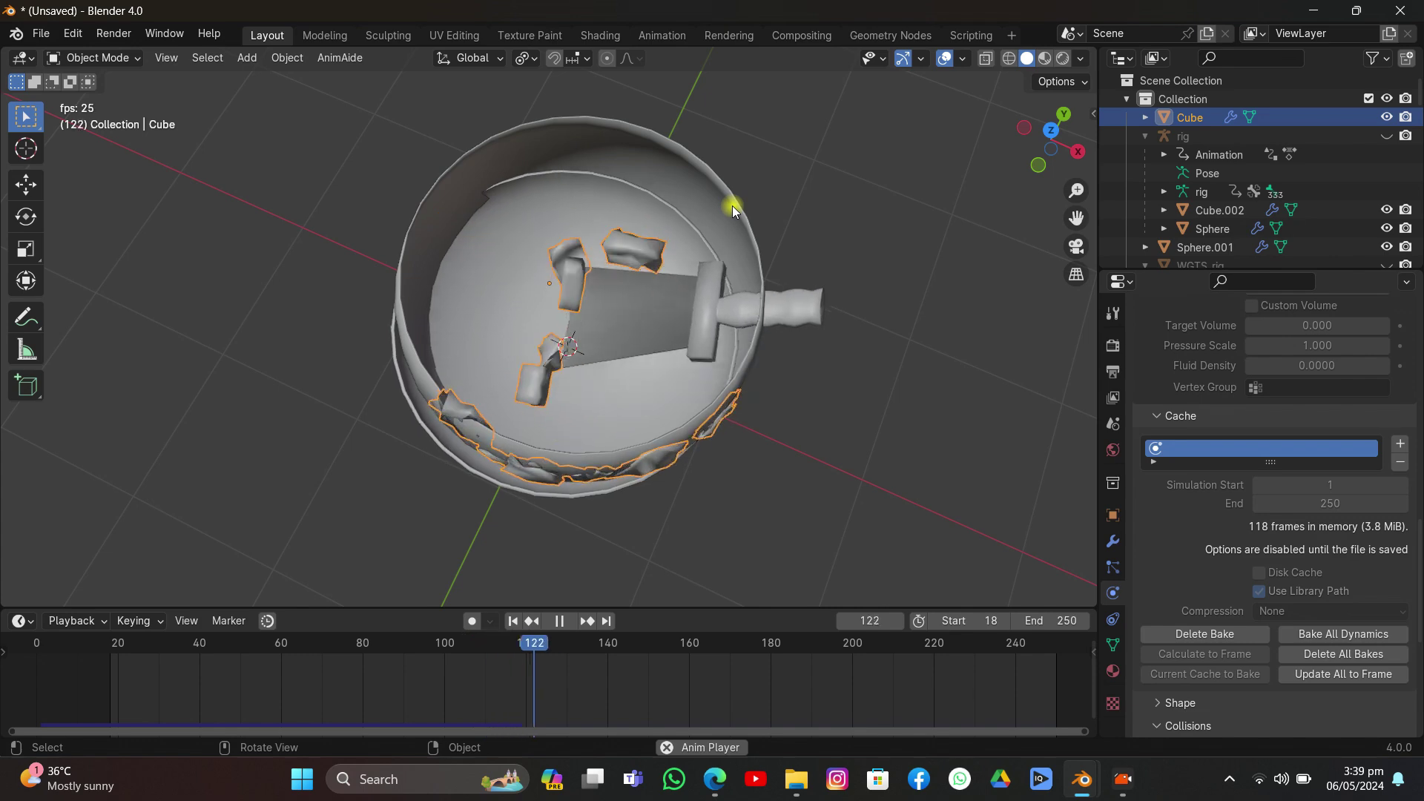
drag(273, 642, 228, 638)
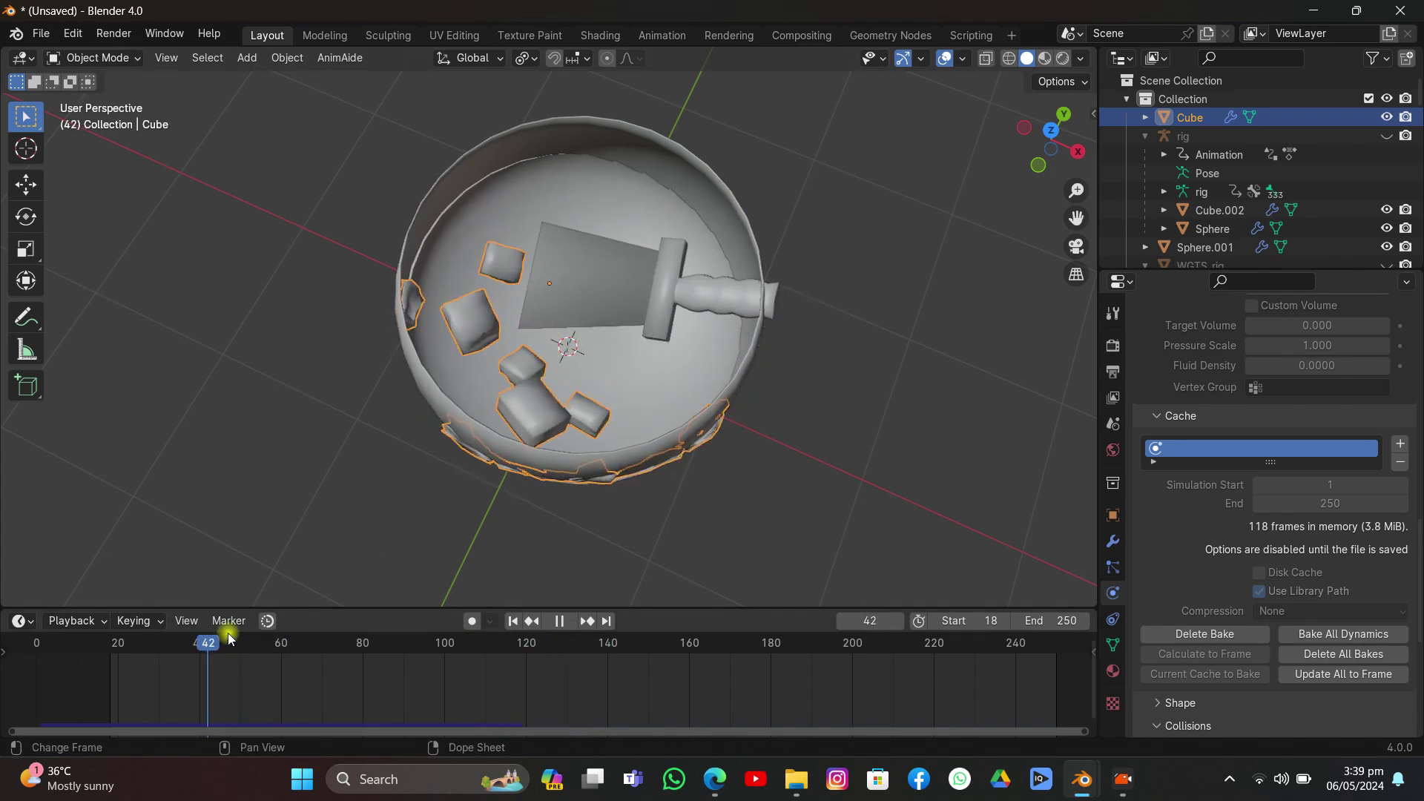
key(space)
Step: Hide the enclosing bowl and scrub to frame 41 to view the chunks in the pan from the side
click(411, 349)
middle_drag(411, 349, 620, 148)
drag(268, 644, 205, 664)
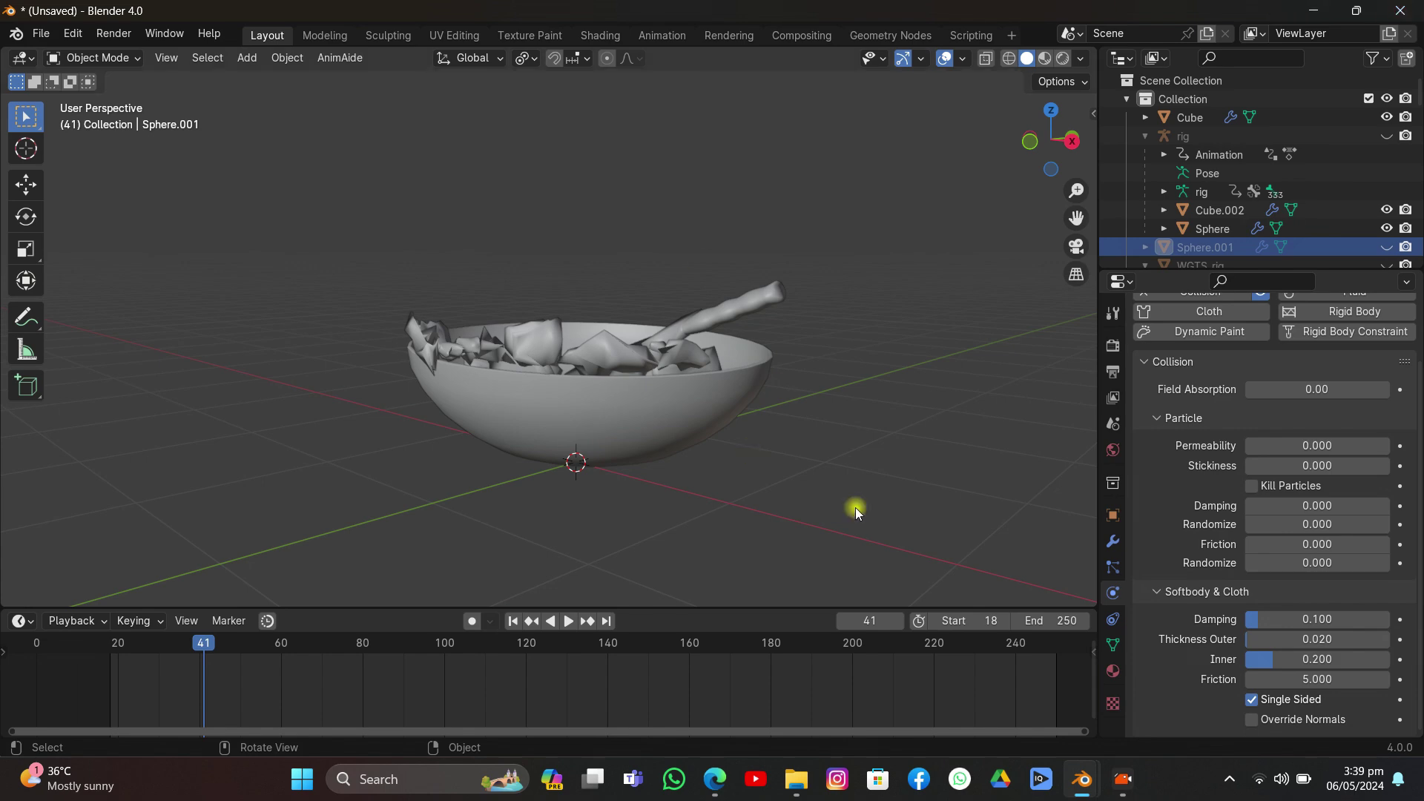
Step: Close the unsaved pan file and examine the hanging cables along the concrete wall in the finished Iron Man scene
click(1399, 10)
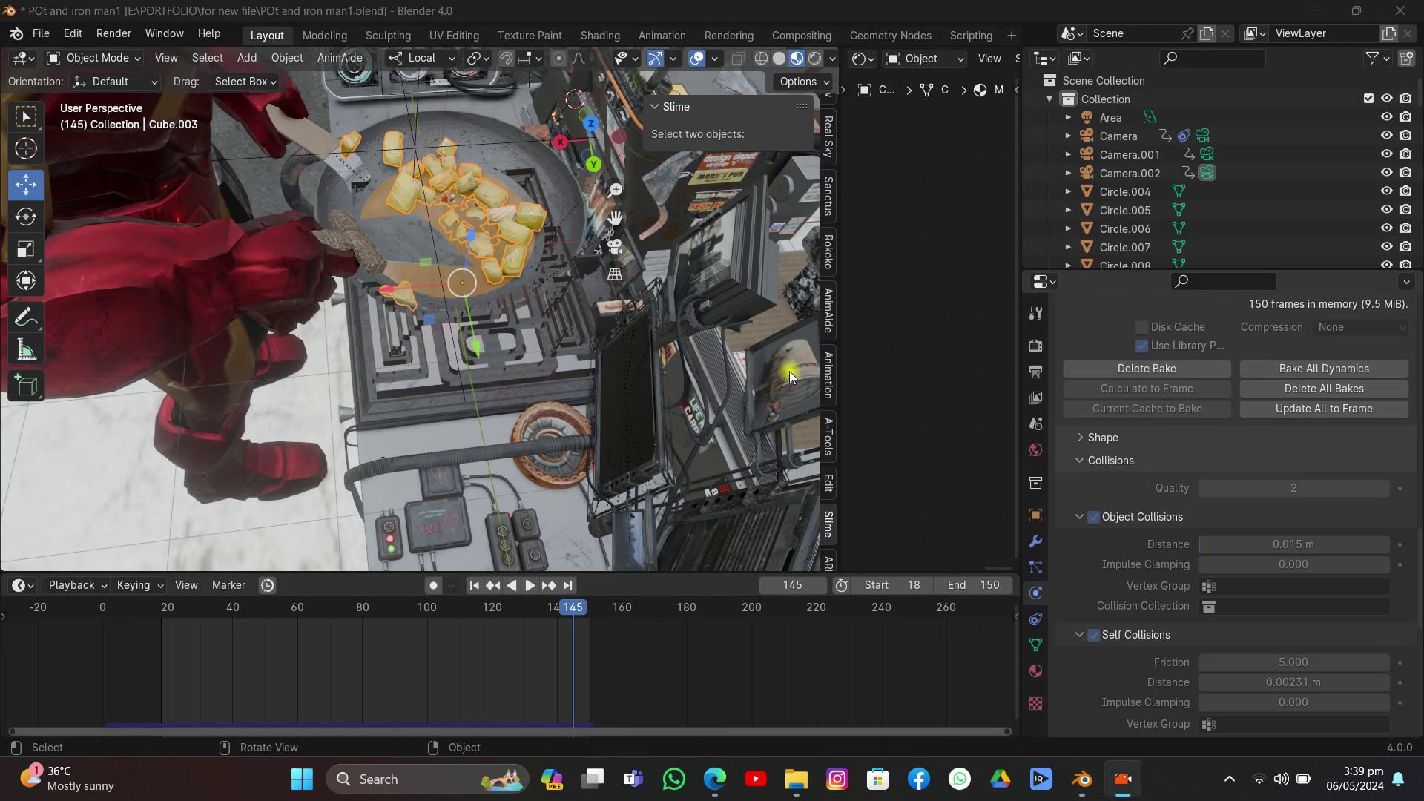
middle_drag(621, 315, 648, 242)
drag(620, 207, 119, 207)
scroll(426, 254, down, 4)
middle_drag(610, 194, 514, 425)
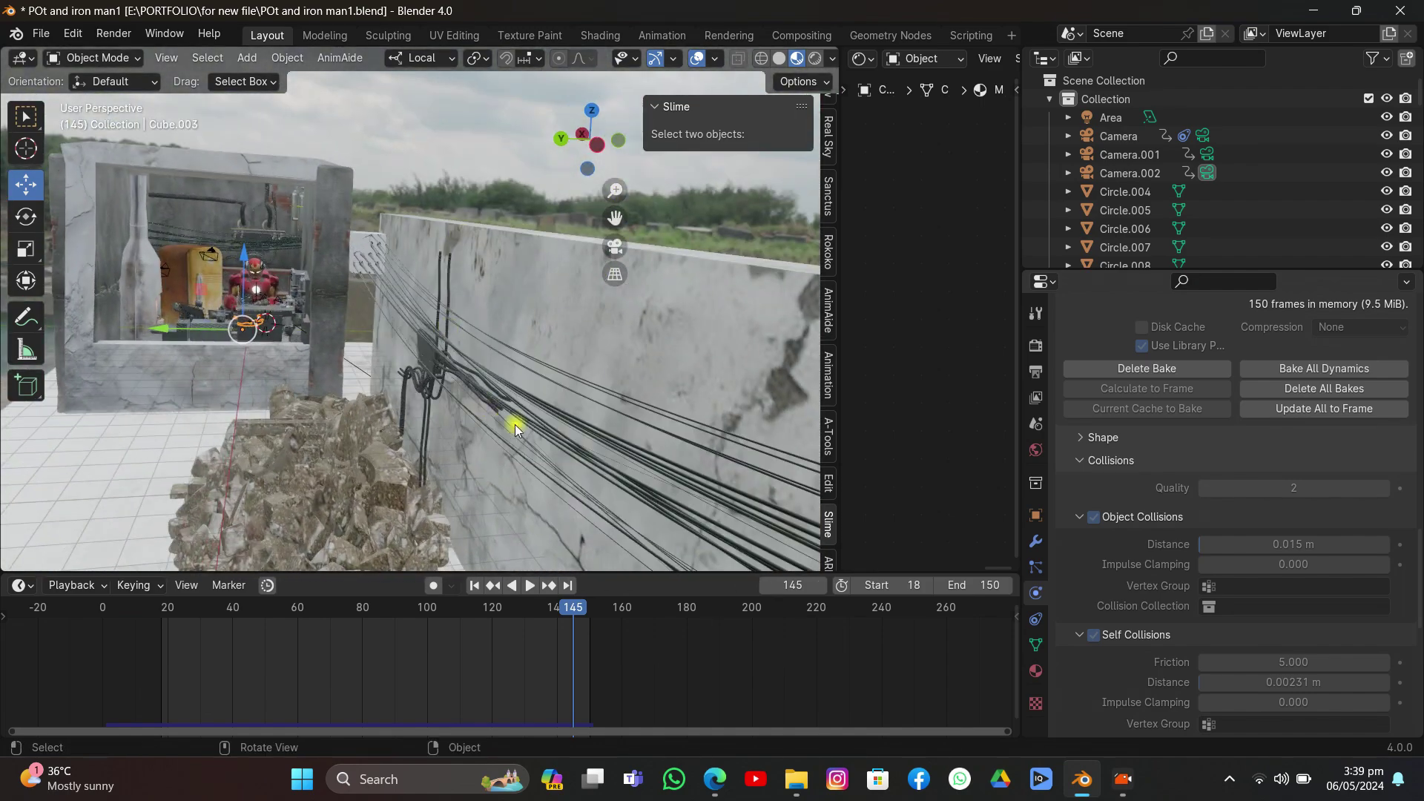
click(575, 433)
middle_drag(540, 335, 674, 363)
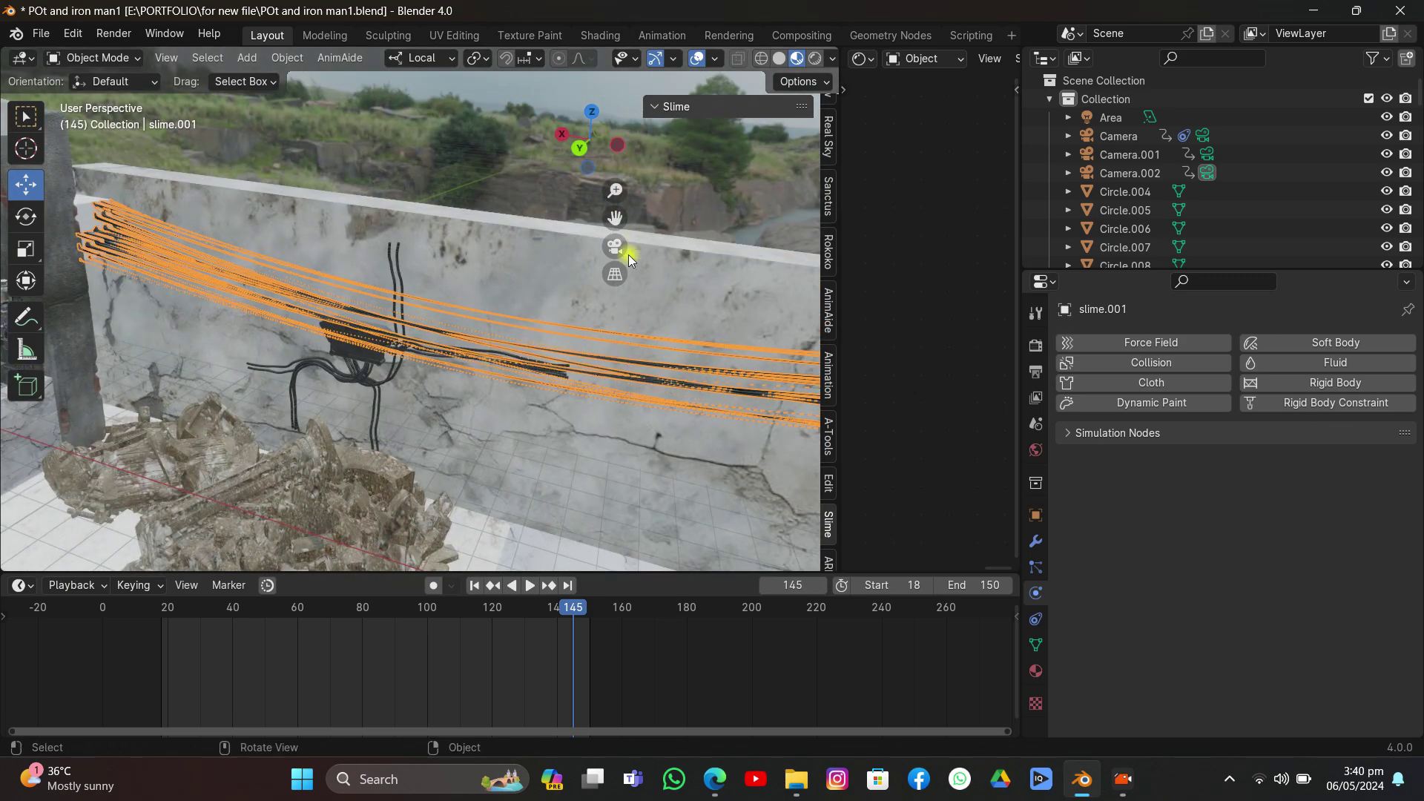
scroll(563, 208, down, 7)
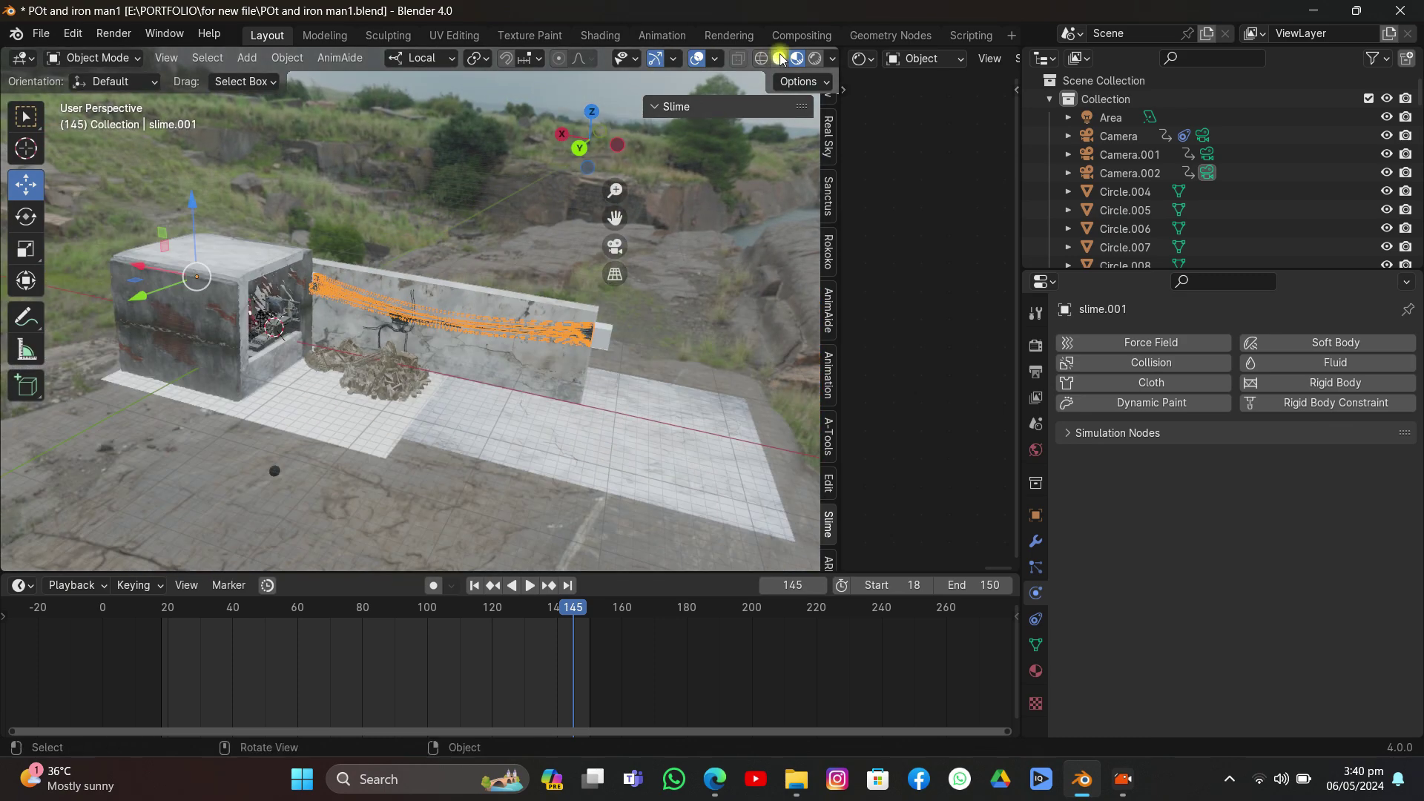
Step: In solid shading and back view, place the 3D cursor in empty space beside the building and add a cube there
click(780, 58)
drag(617, 218, 488, 258)
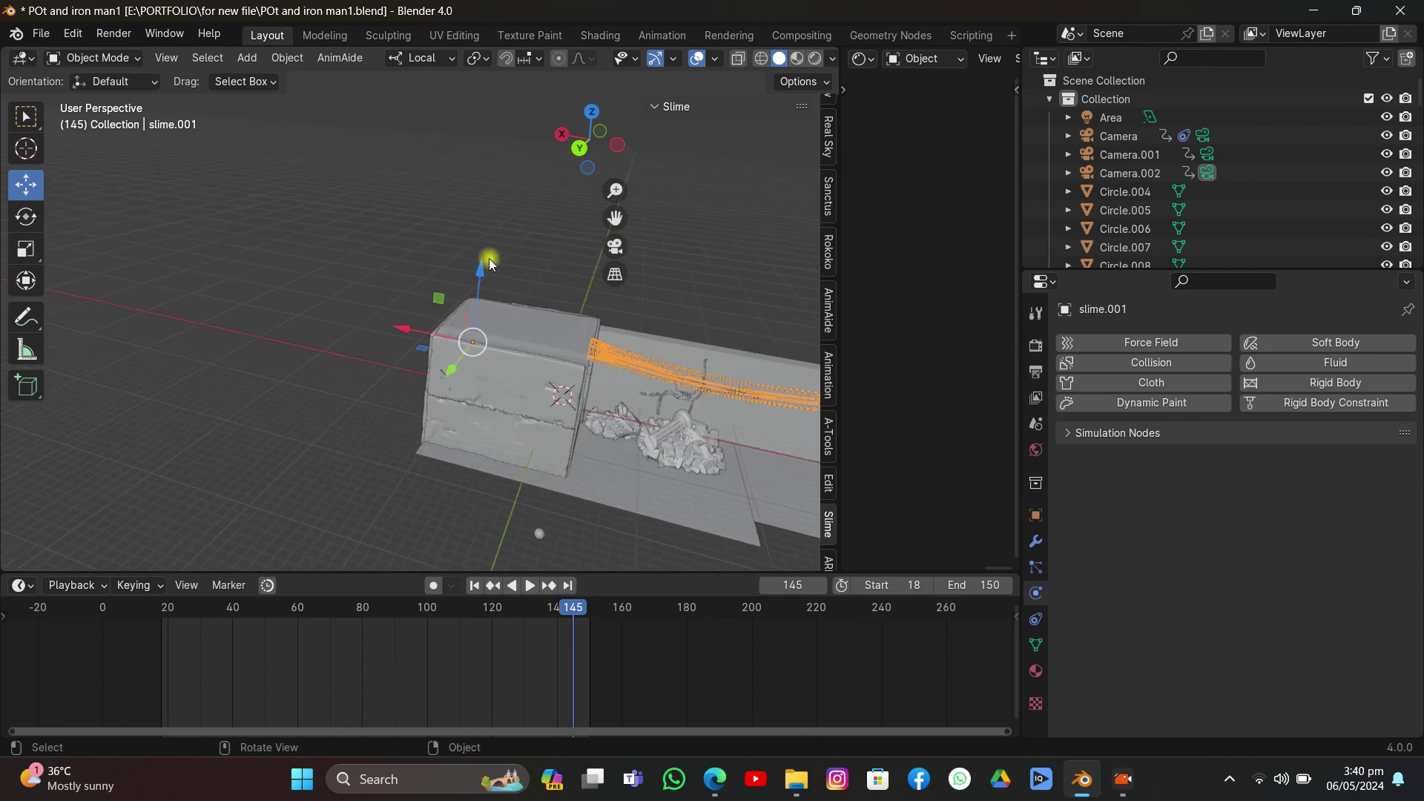
click(578, 158)
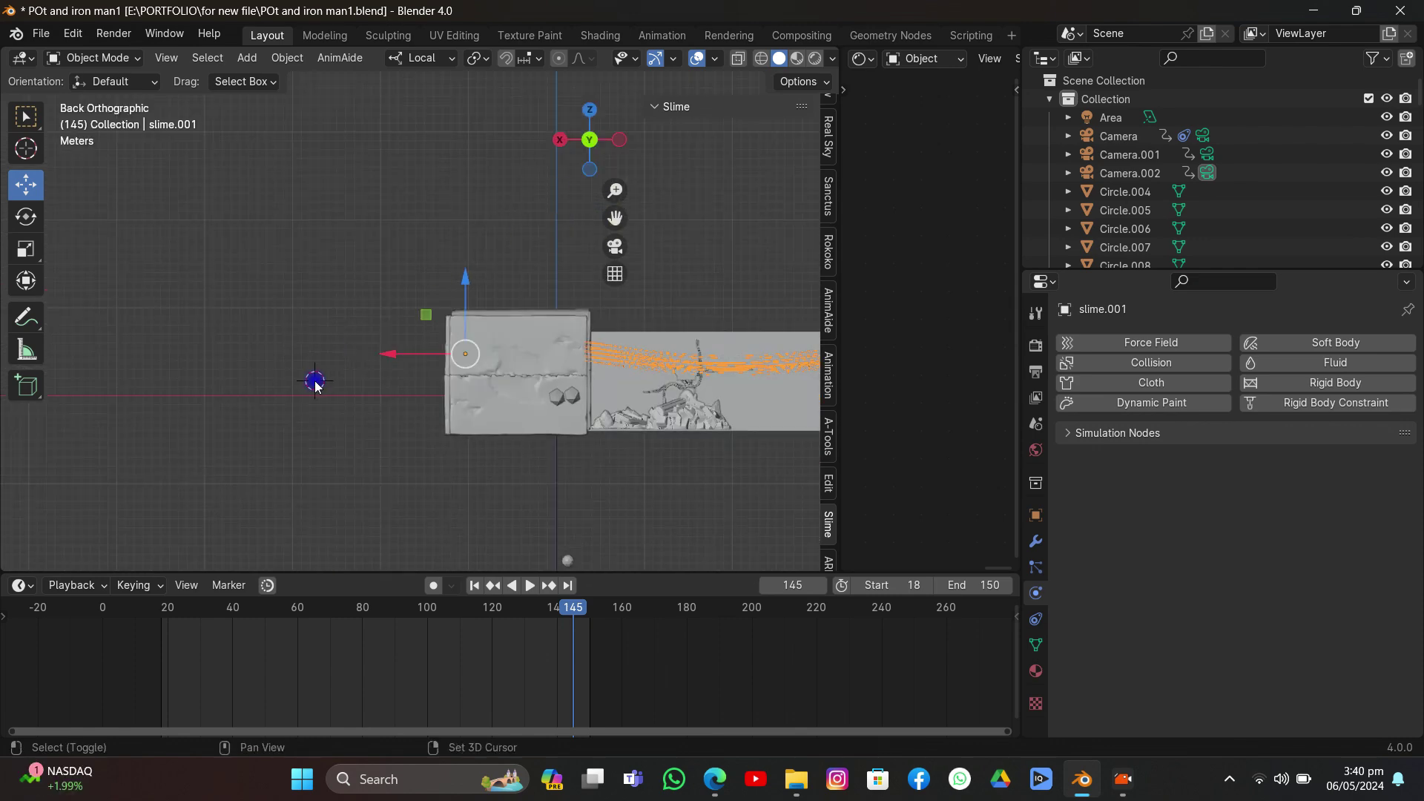
drag(612, 218, 488, 286)
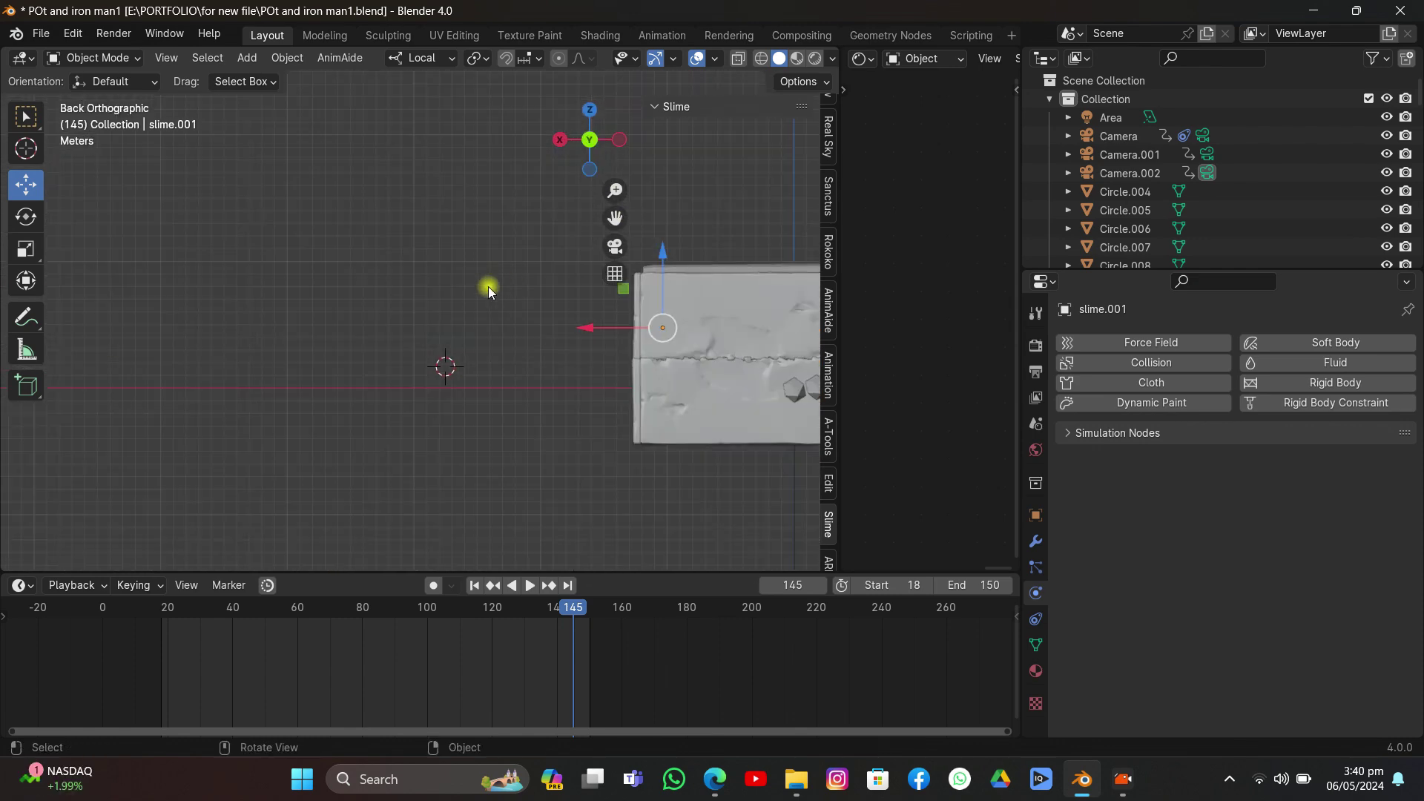
key(shift+a)
mouse_move(505, 316)
click(553, 327)
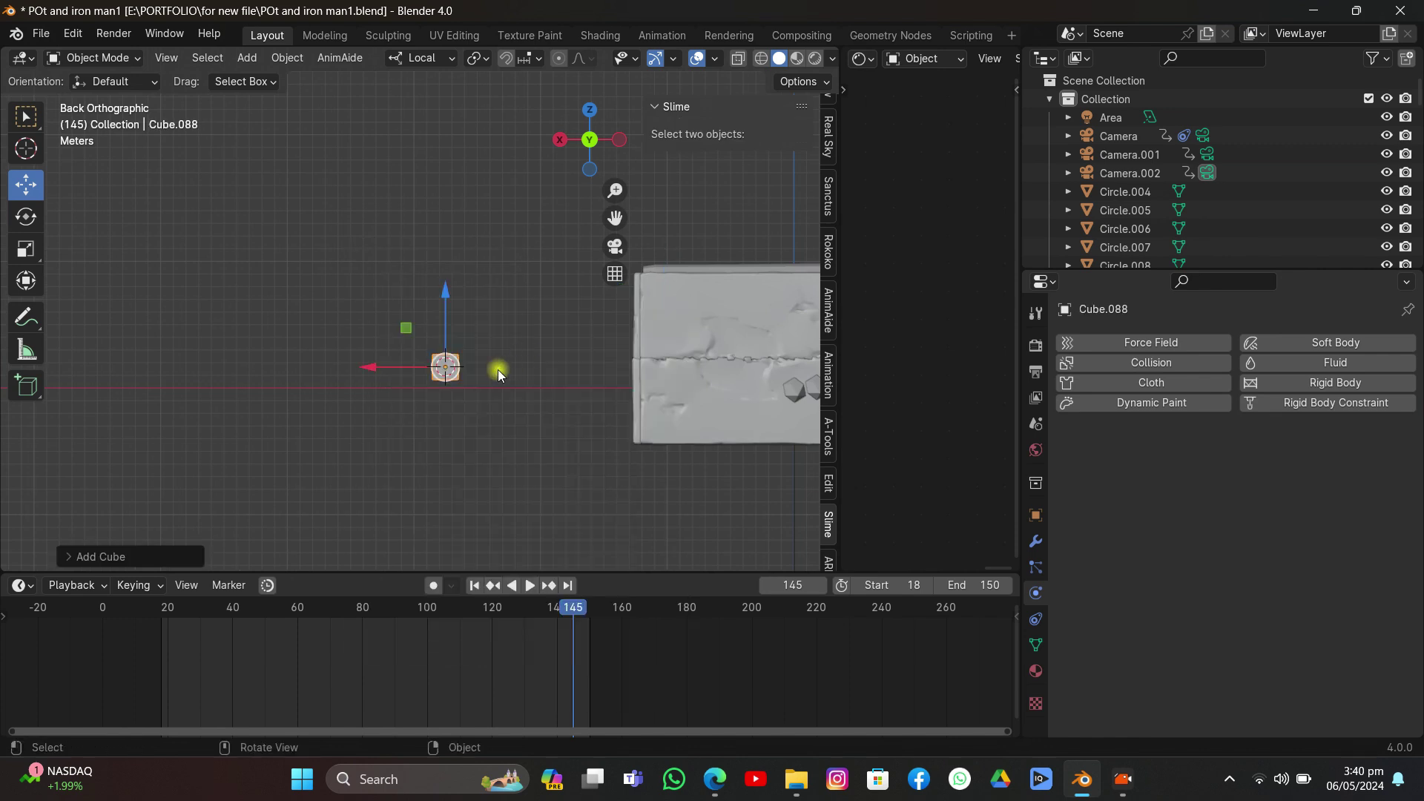
Step: Move the cube along X away from the building and duplicate it along X, leaving a wide gap between the two
drag(400, 367, 187, 354)
key(shift+d)
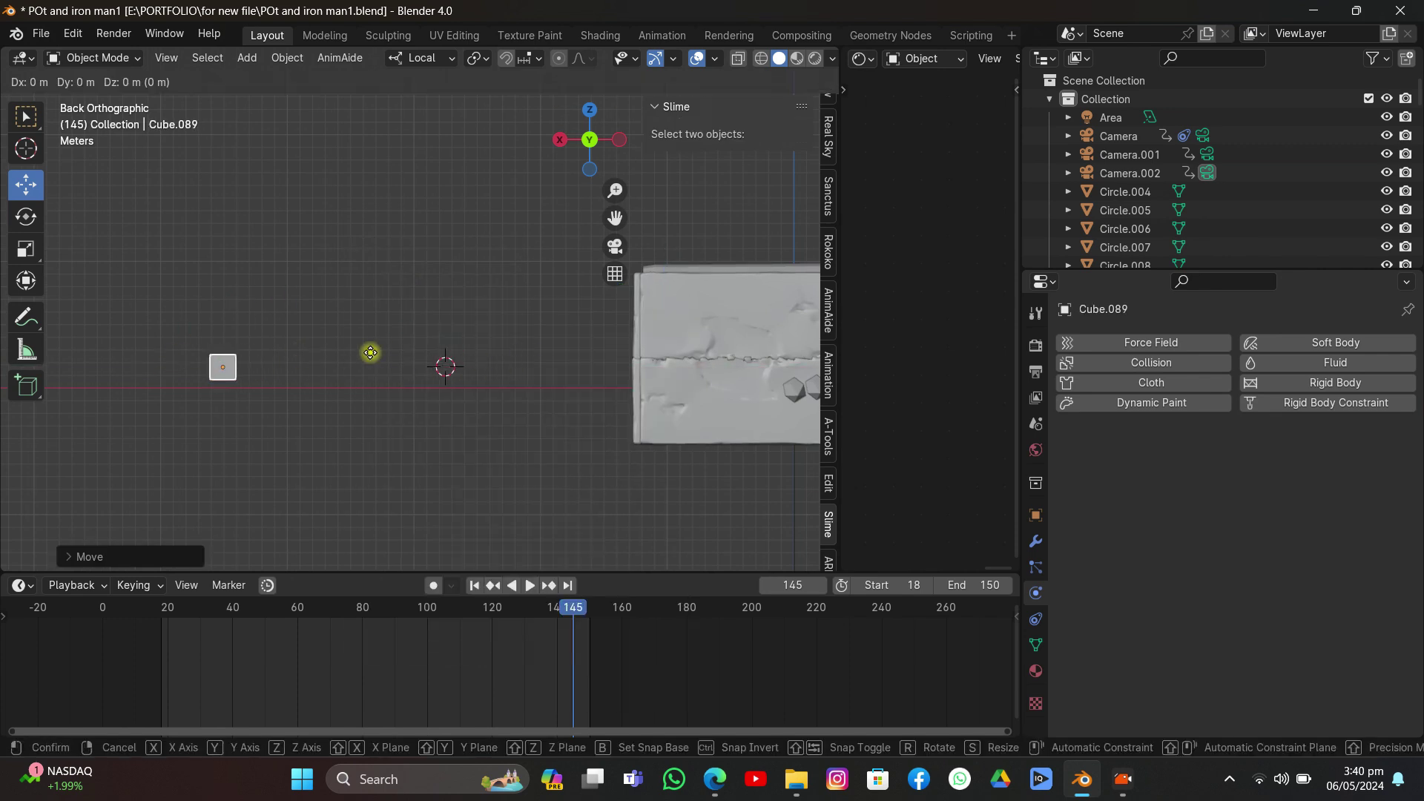
key(x)
click(601, 403)
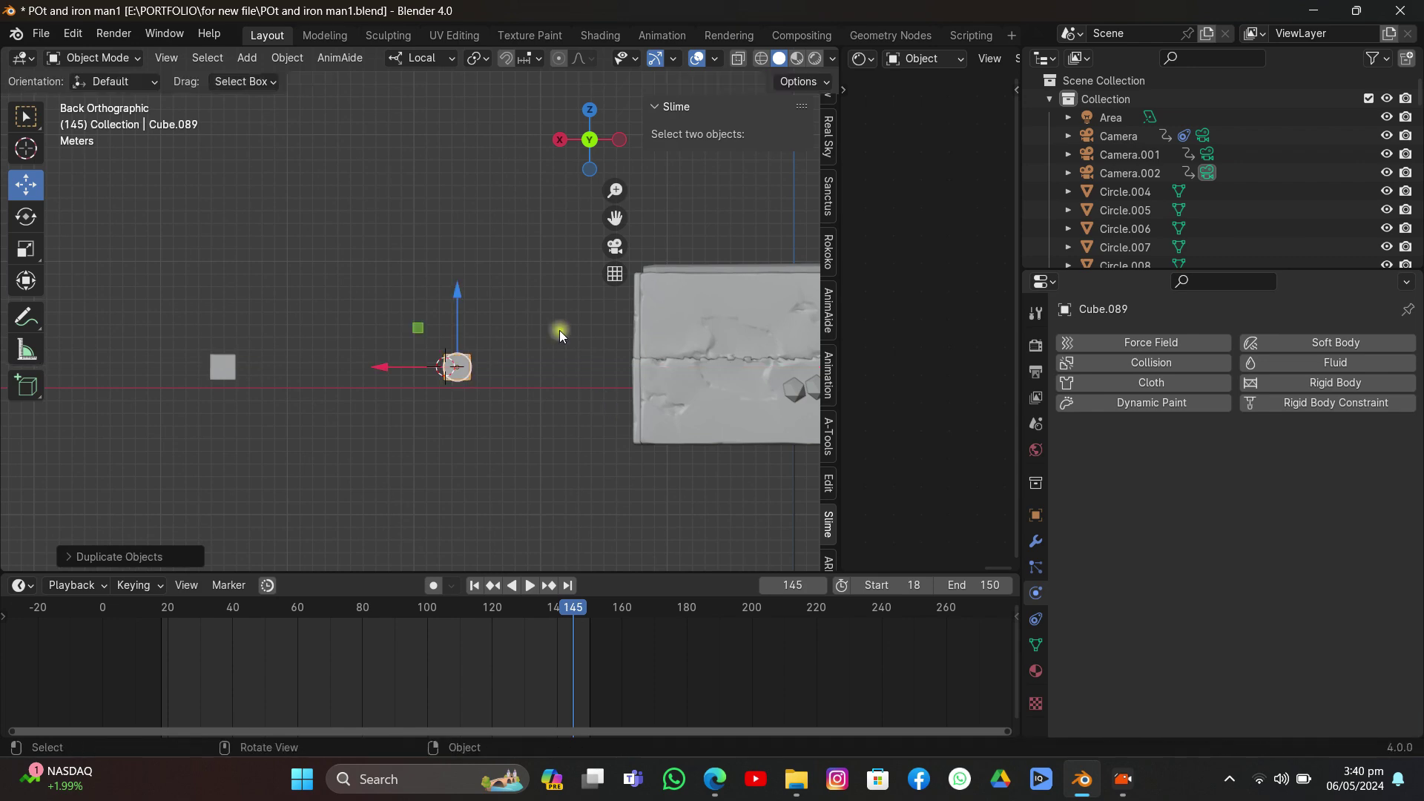
Step: Look up the Slime add-on in the preferences by searching for "slime" and view its details
click(72, 34)
click(96, 265)
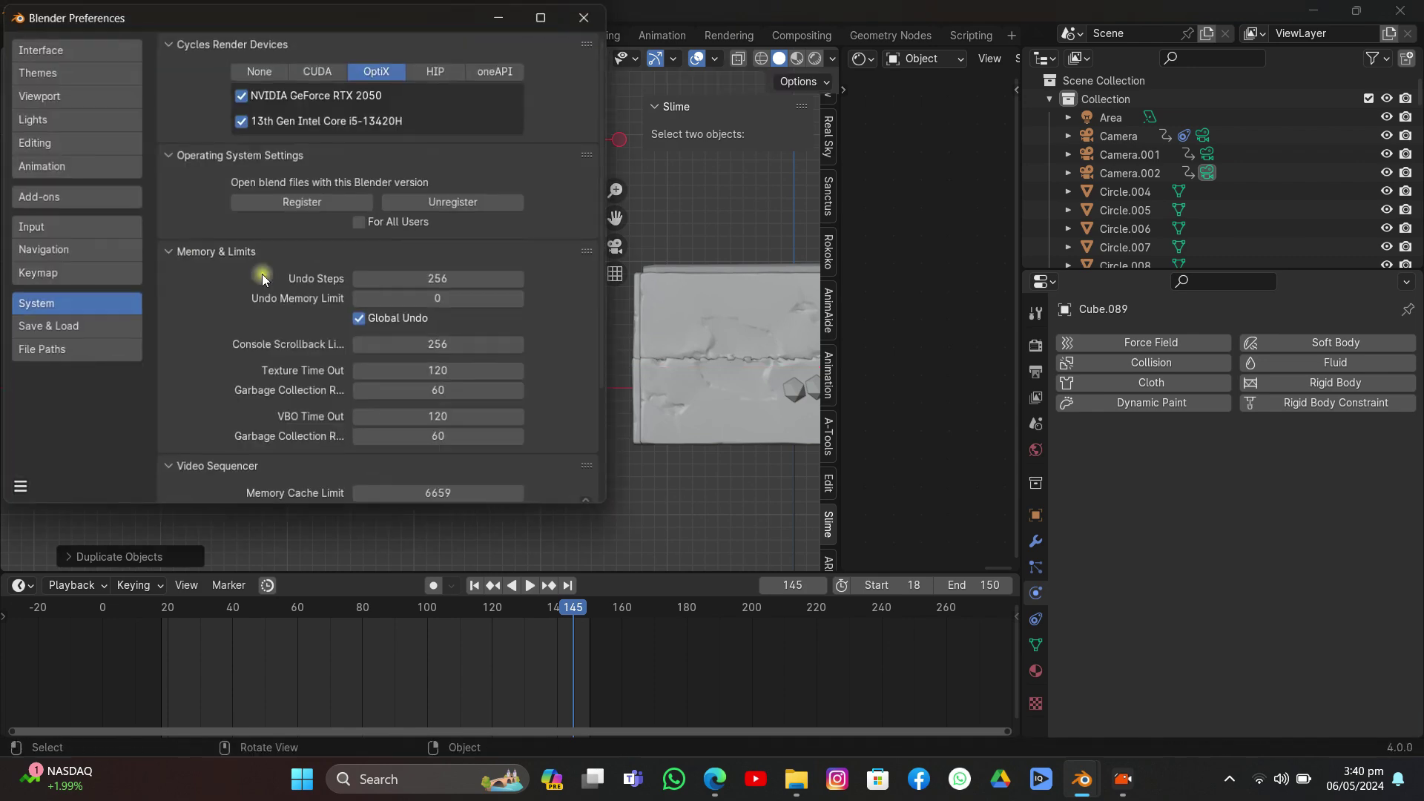
click(27, 197)
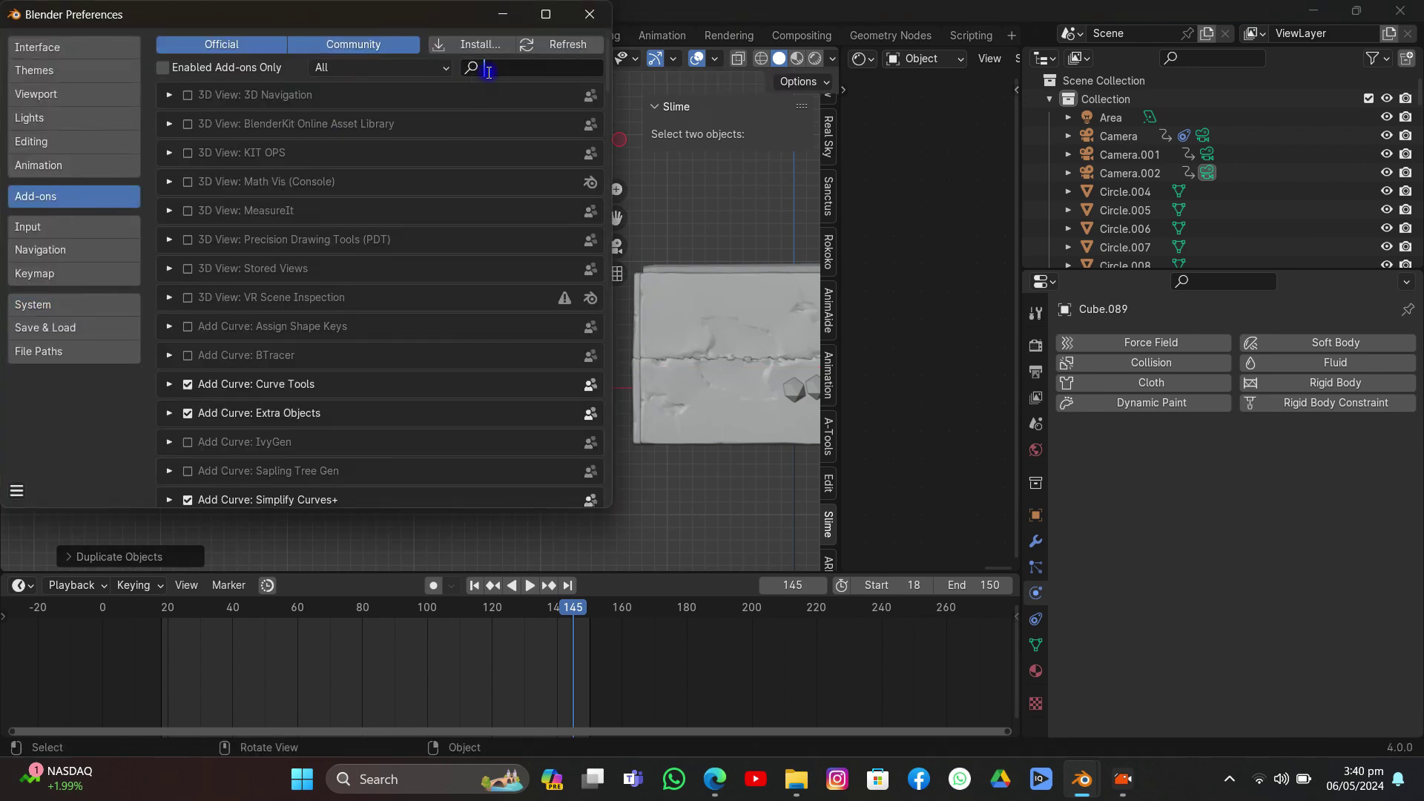
text(slime)
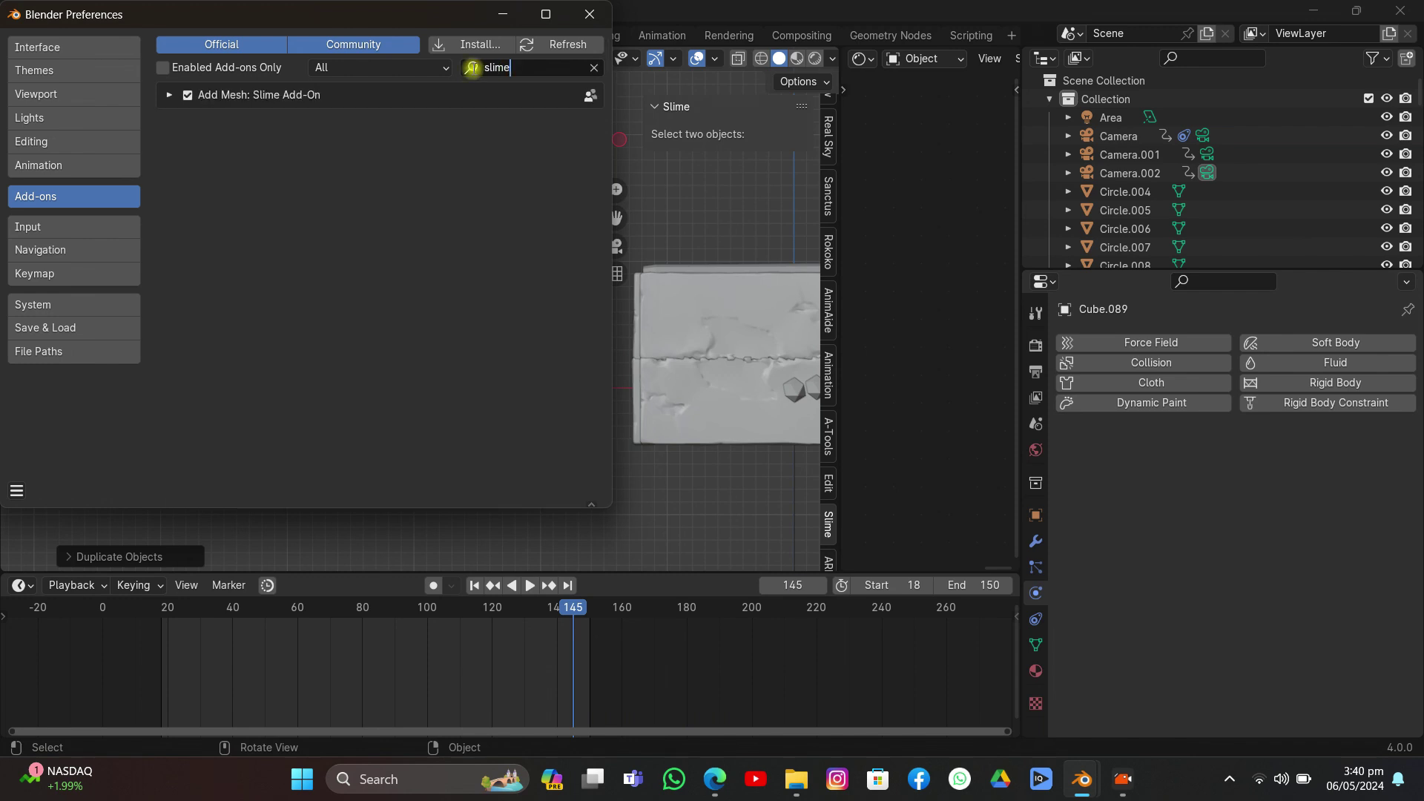
click(168, 95)
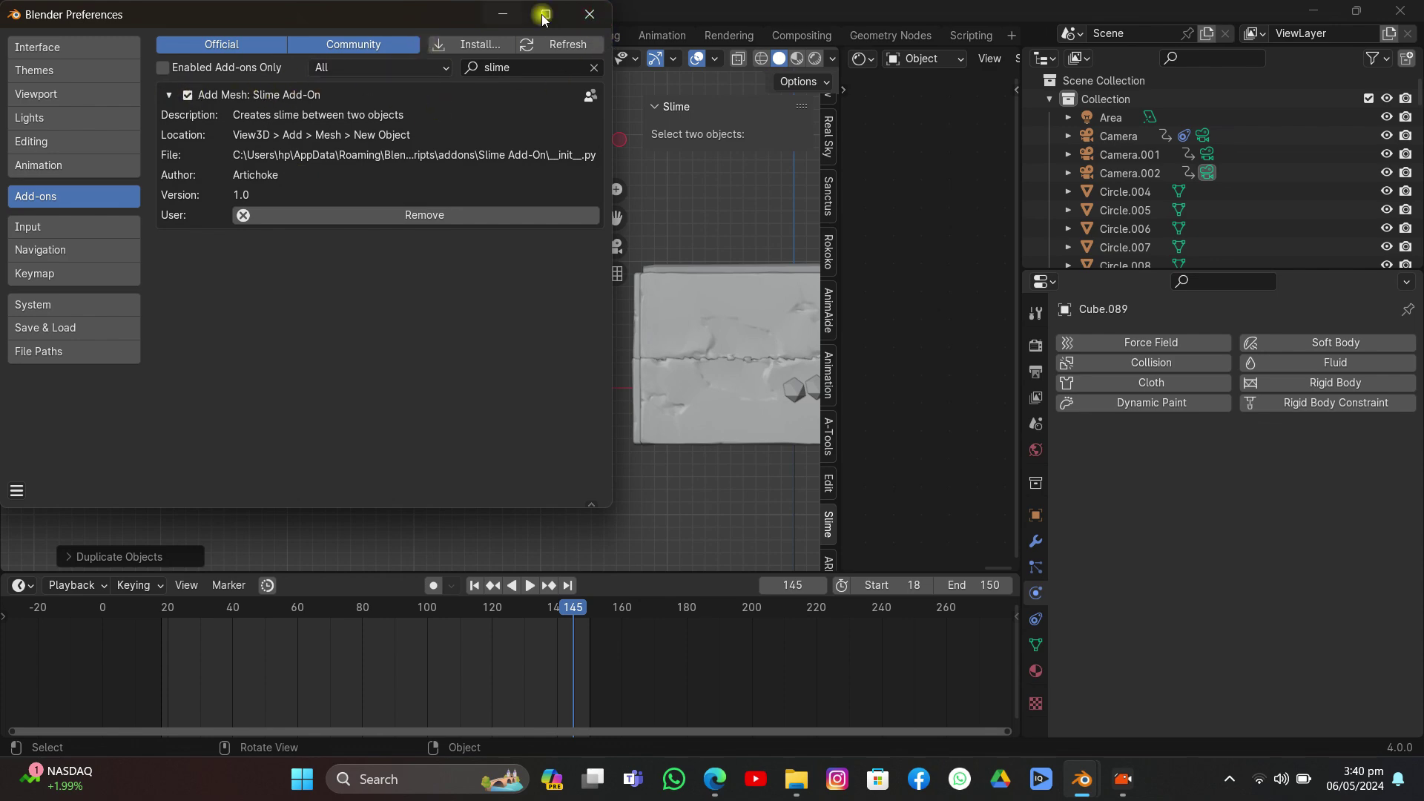
click(586, 13)
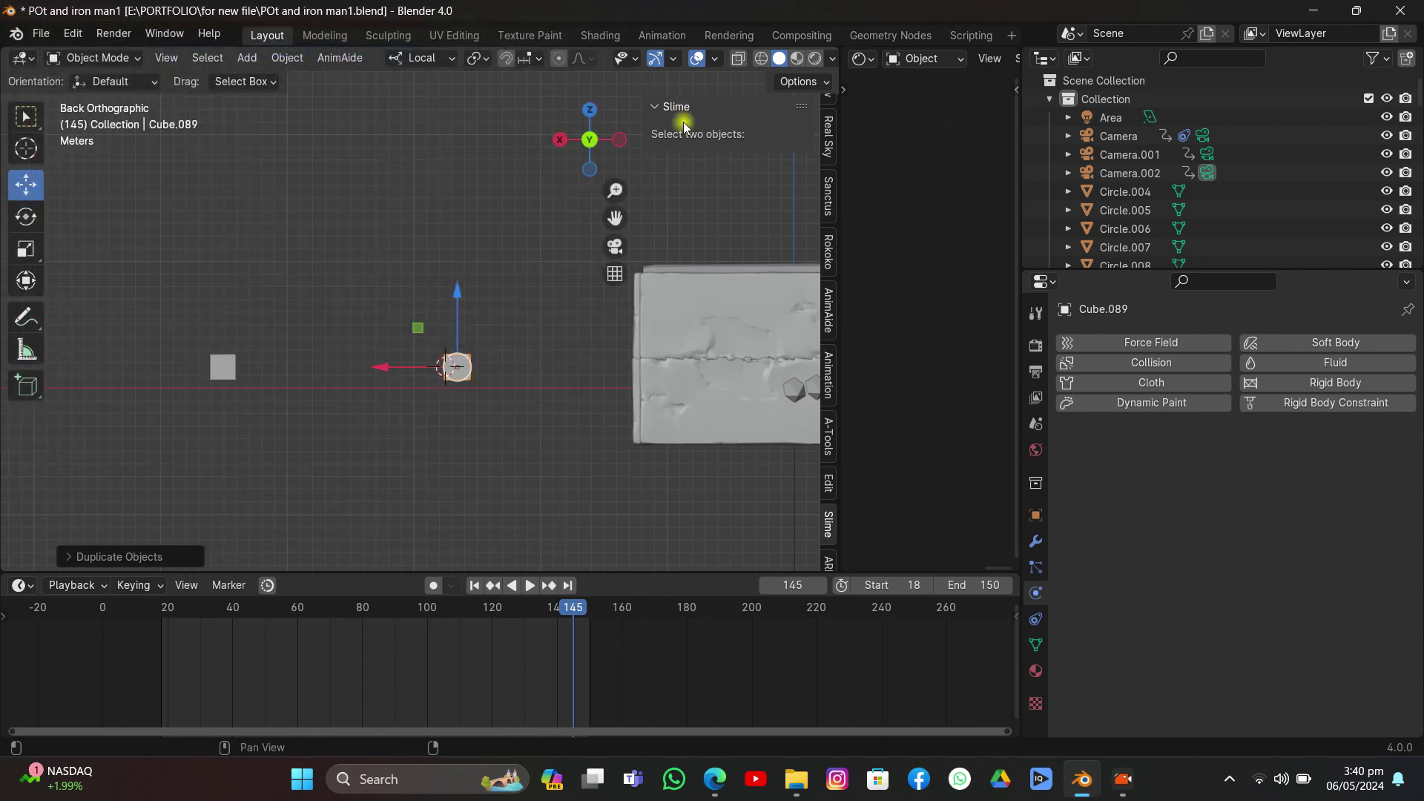
Step: Select both cubes, generate slime strands between them with the Slime add-on, and inspect the strands up close
shift+click(227, 363)
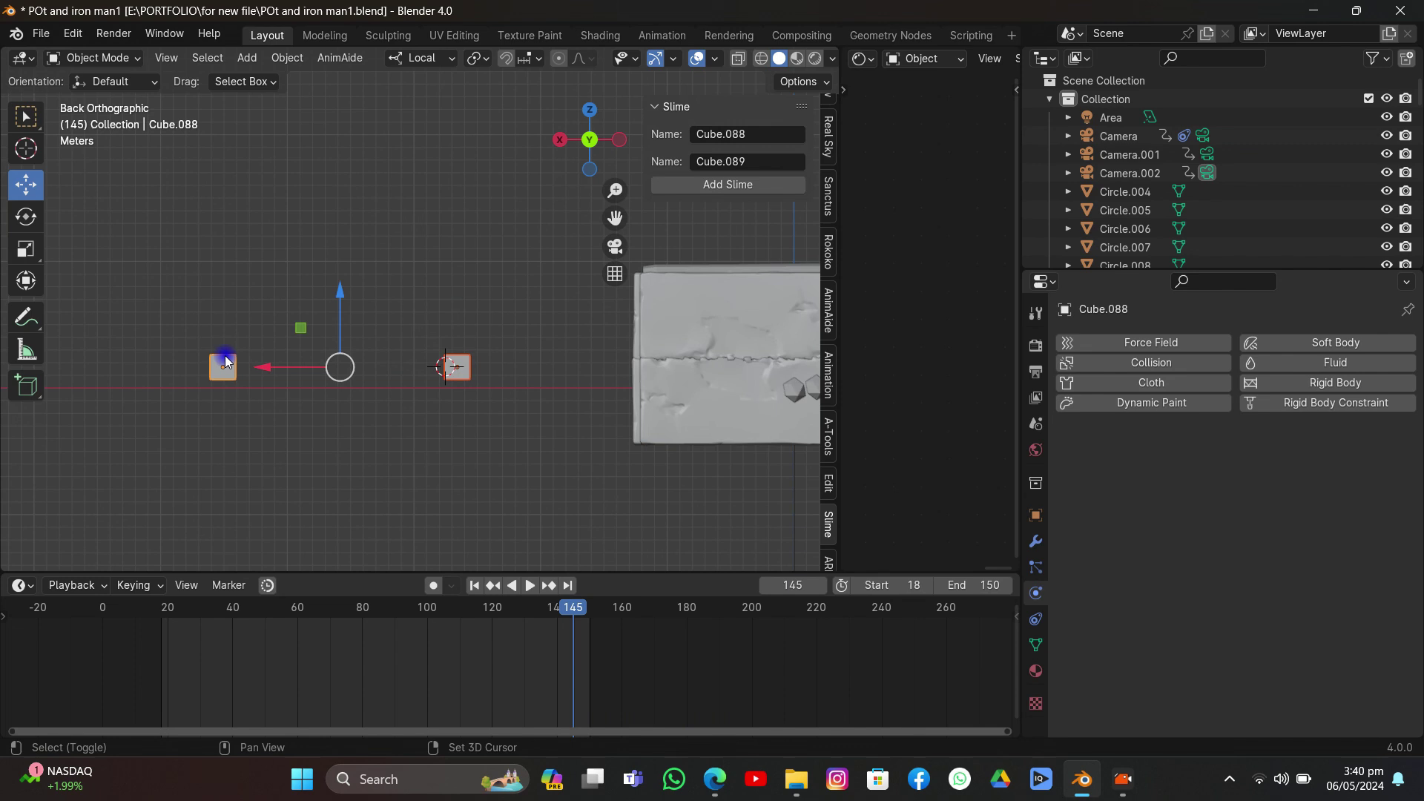
scroll(826, 126, up, 3)
click(827, 124)
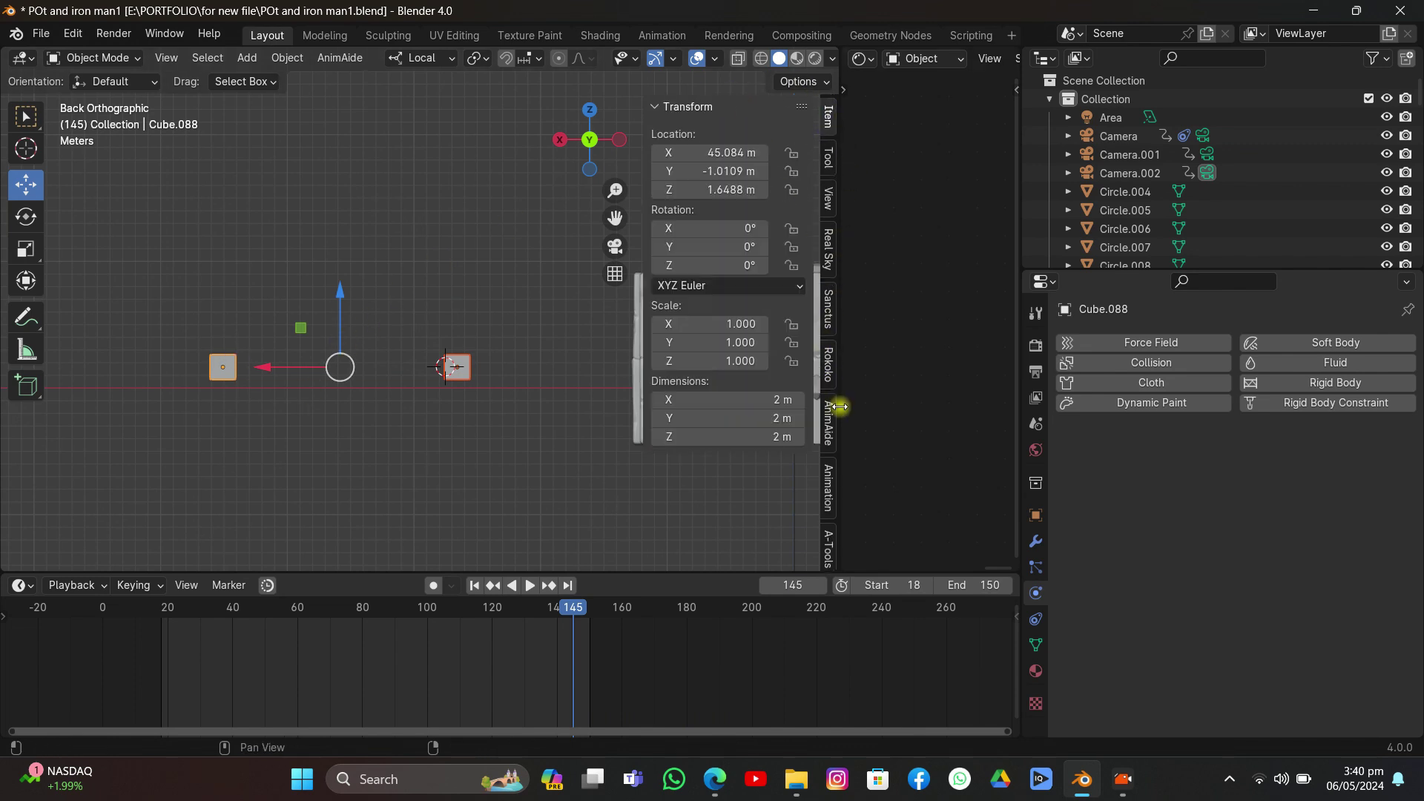
scroll(834, 431, down, 5)
click(829, 508)
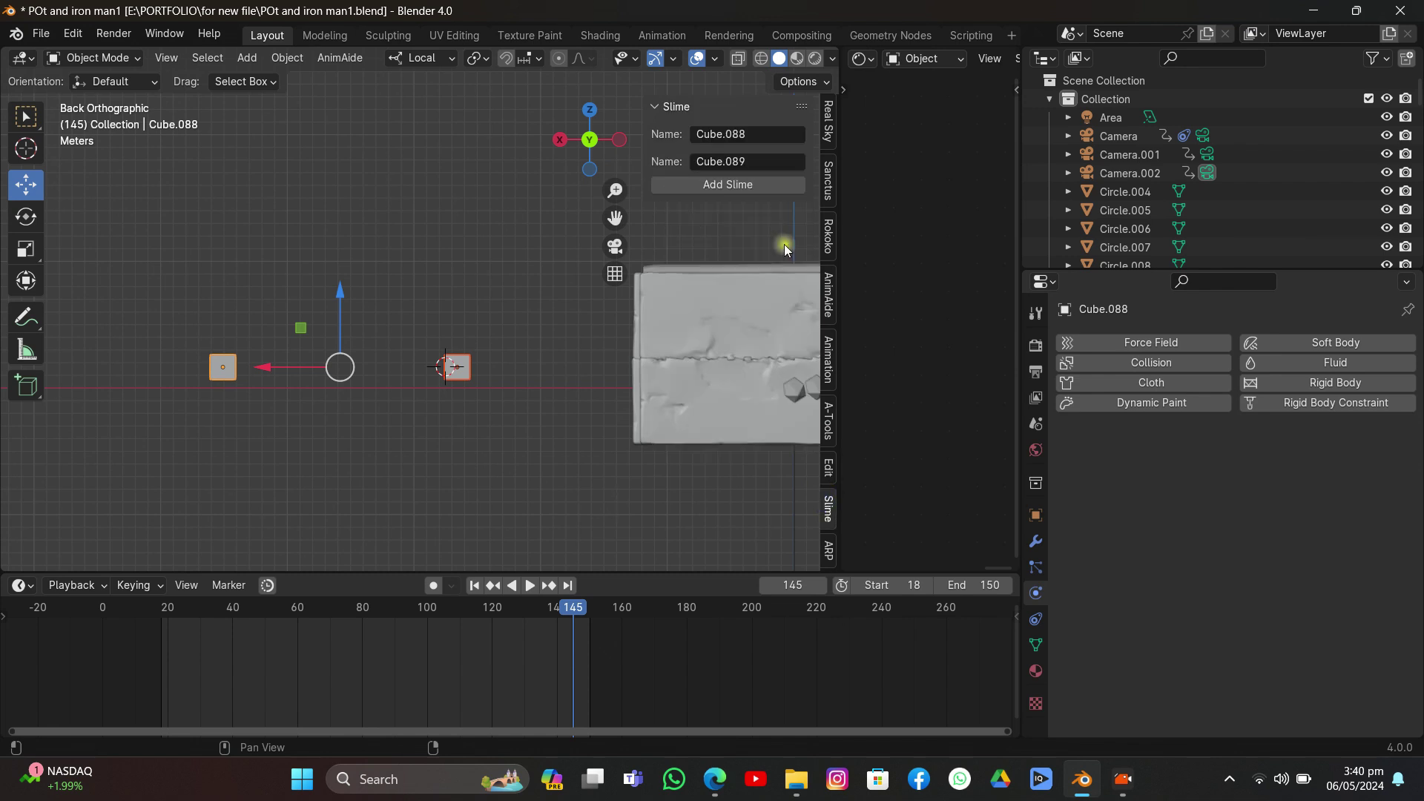
click(744, 187)
scroll(426, 341, up, 5)
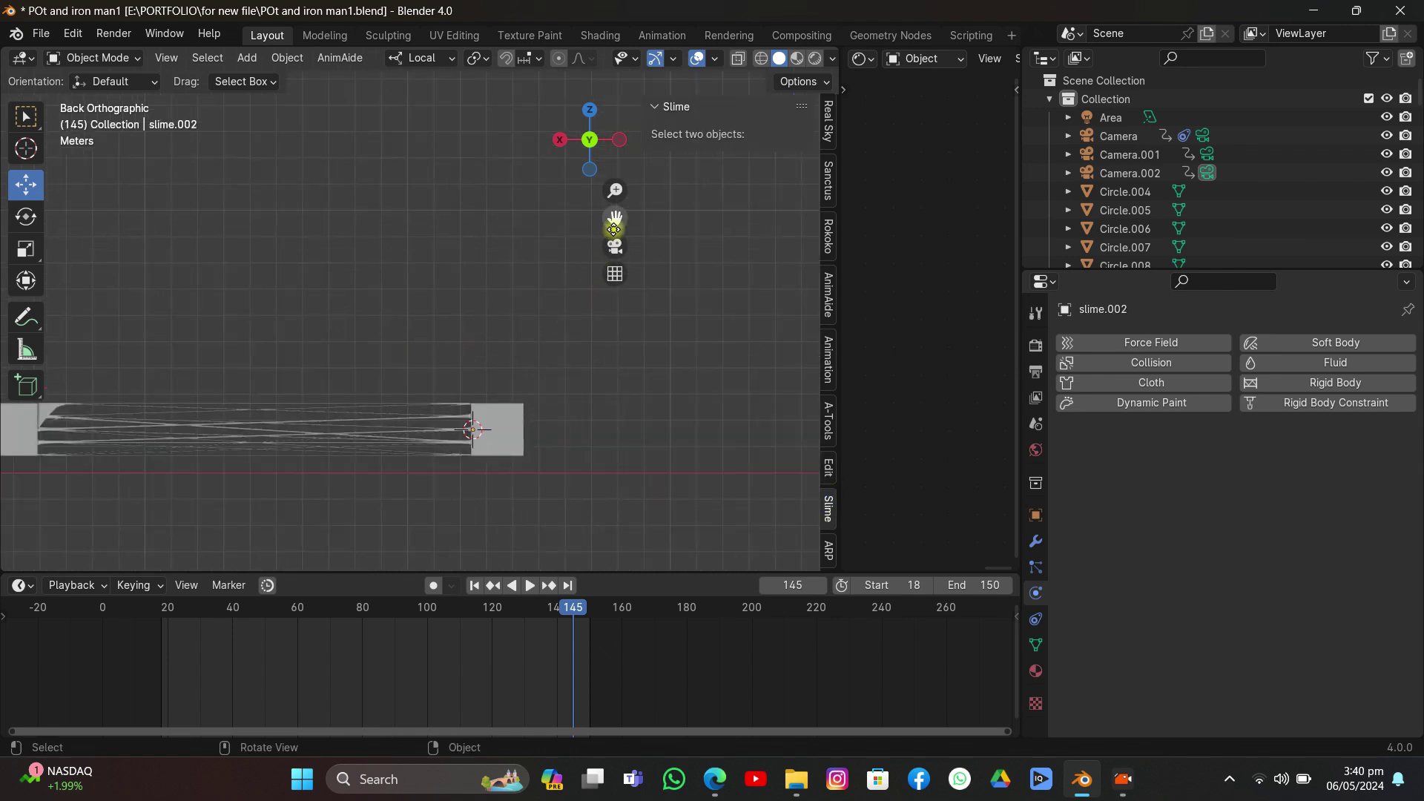
drag(613, 230, 742, 115)
middle_drag(499, 278, 547, 361)
scroll(446, 337, up, 4)
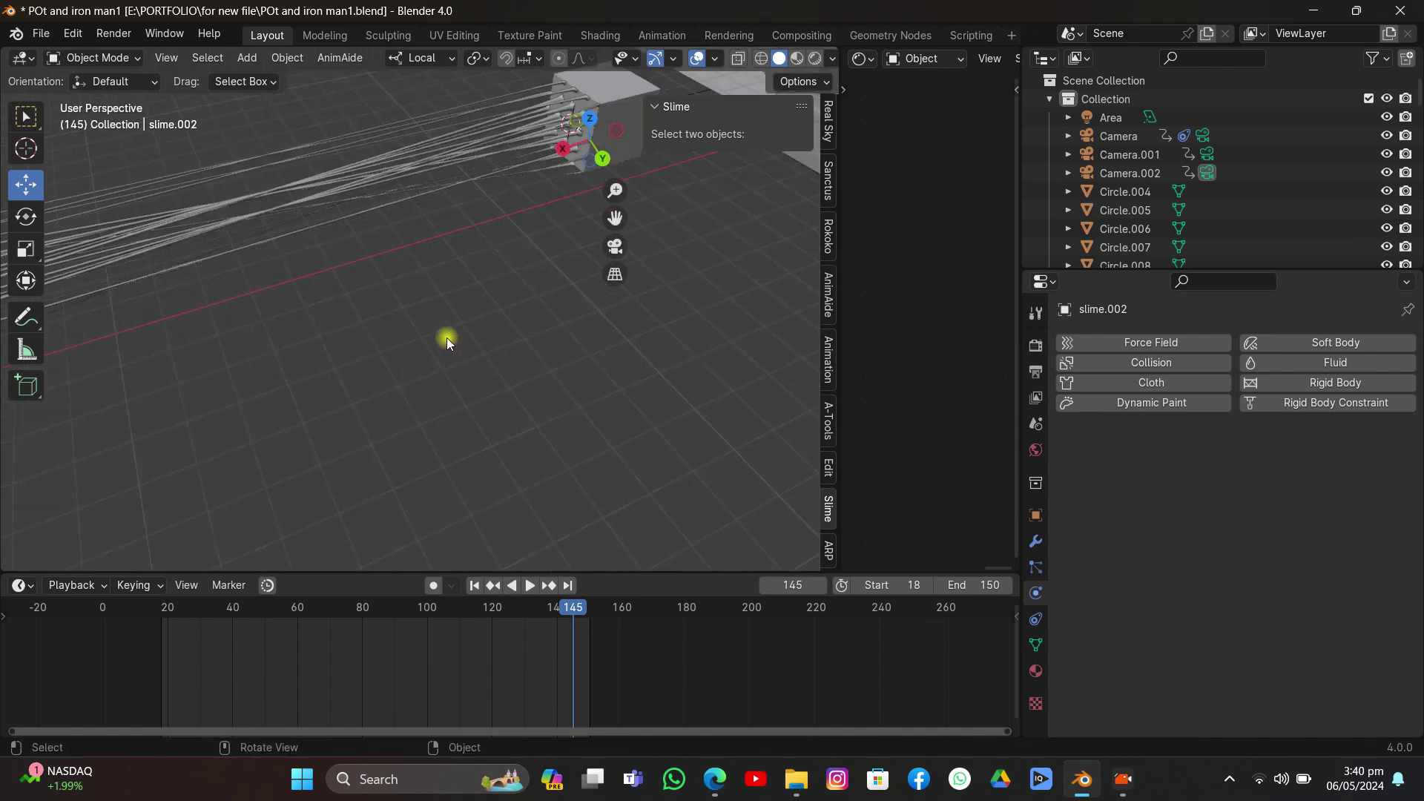
Step: Select the slime strands between the cubes and lower the Density in their GN Test modifier to get fewer cables
middle_drag(446, 337, 417, 235)
click(417, 234)
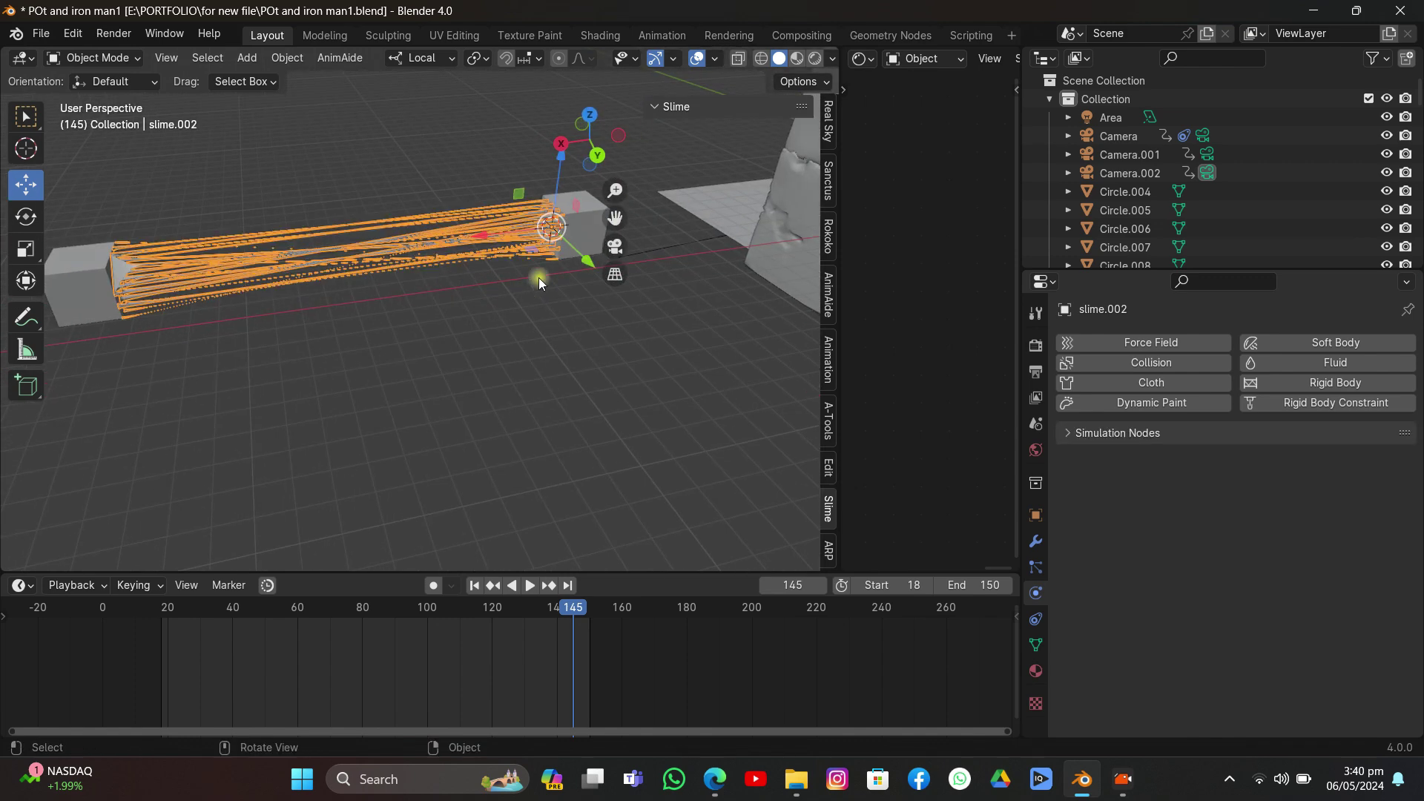
click(1036, 541)
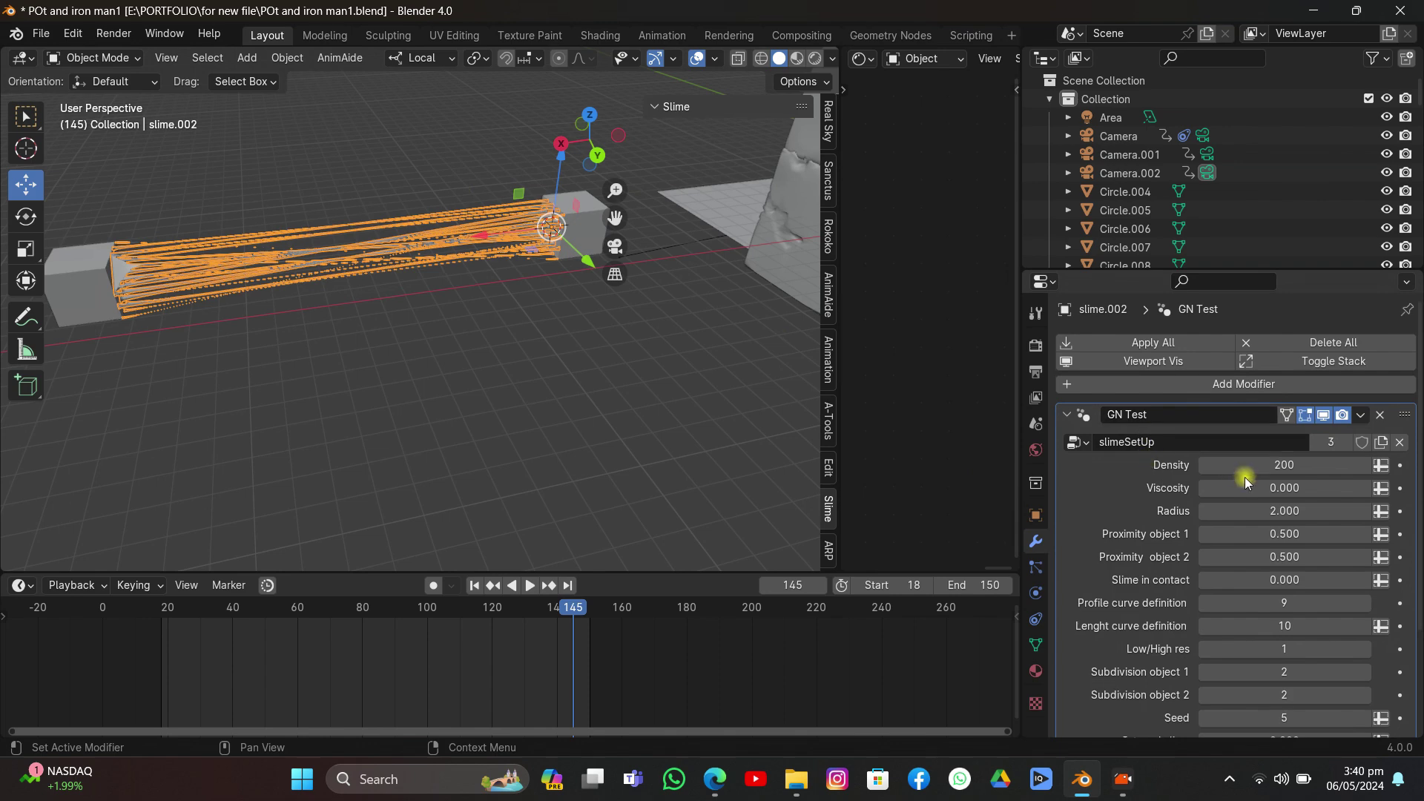
click(1270, 465)
drag(1270, 465, 1140, 472)
Step: Try moving the nearer cube freely to test how the strands follow it, and cancel the move
click(488, 185)
middle_drag(488, 185, 719, 366)
click(735, 333)
key(g)
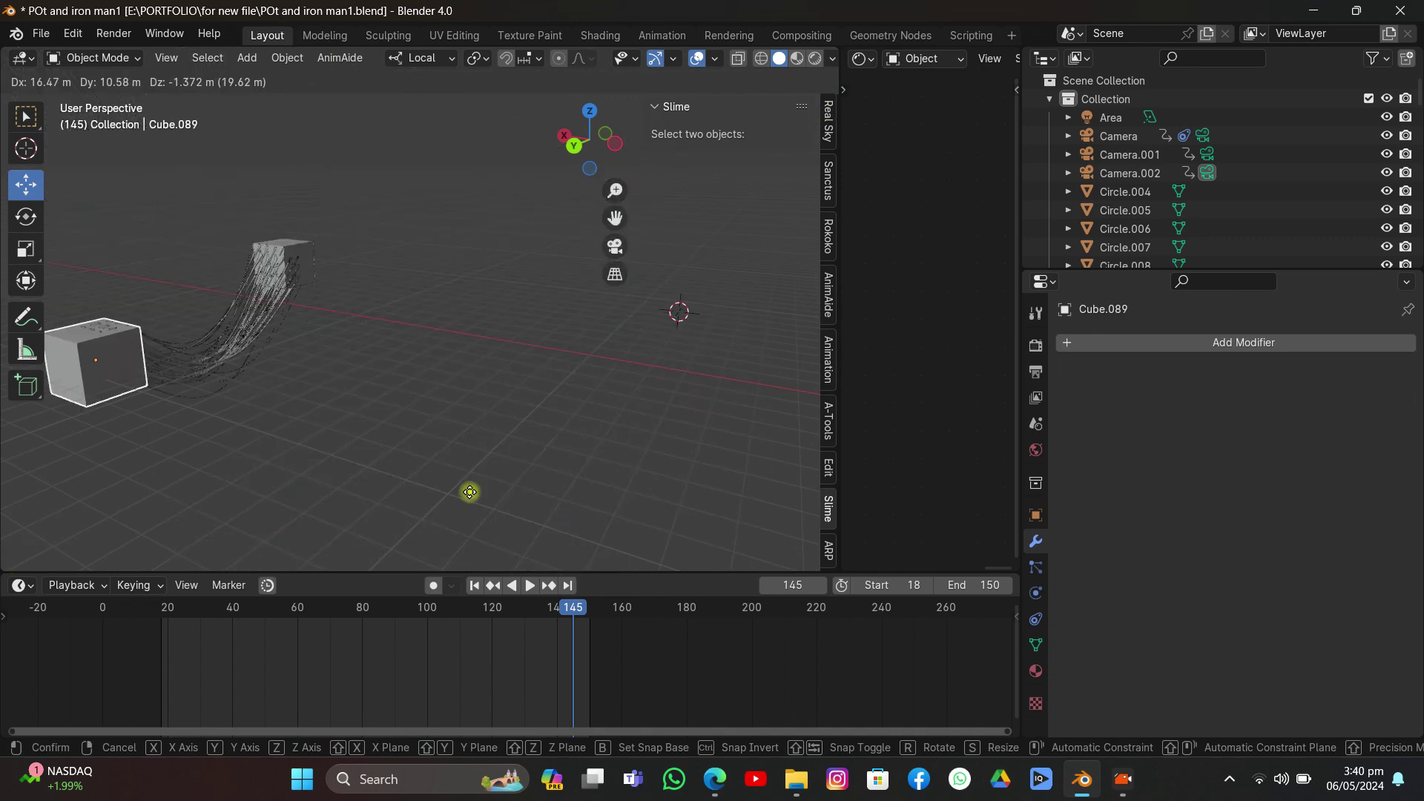
right_click(419, 228)
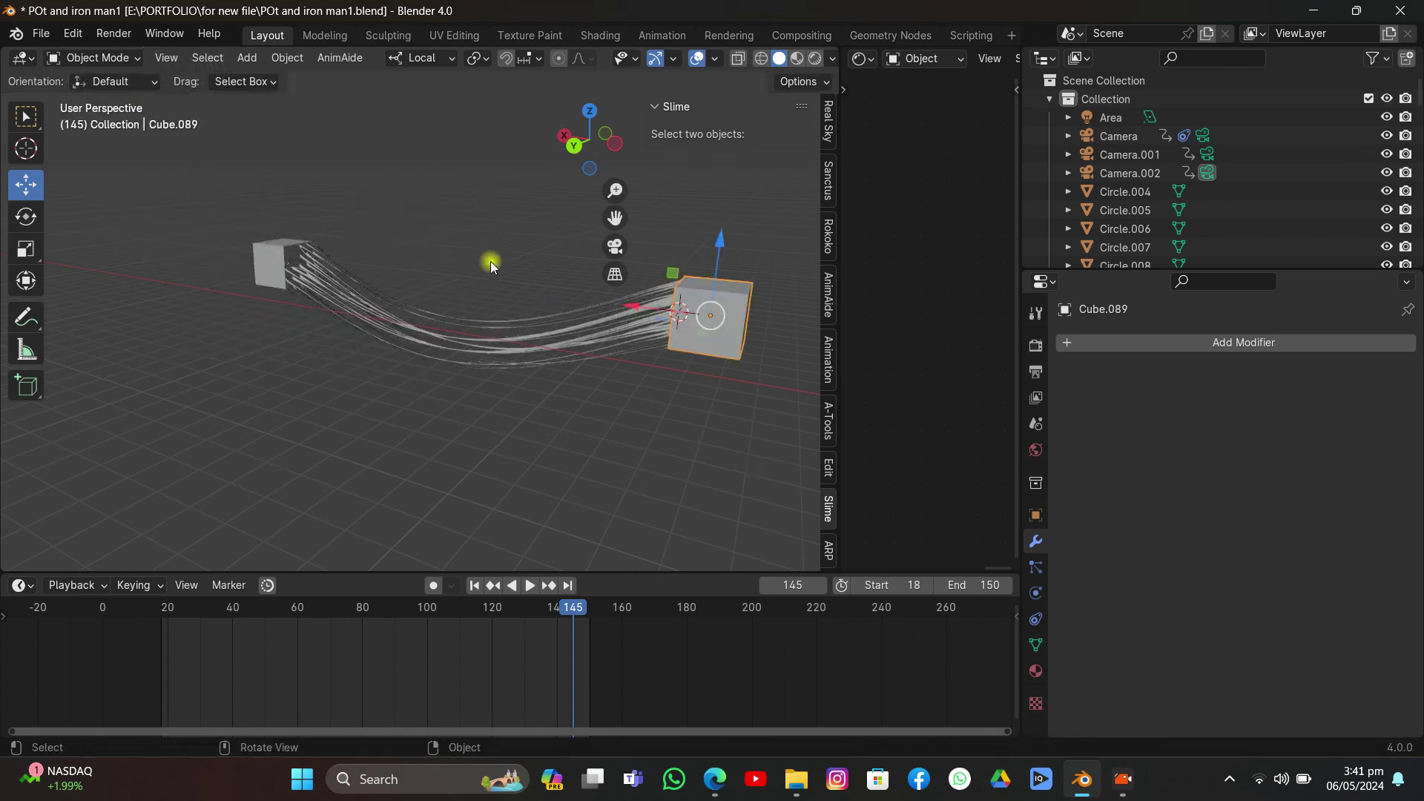
Step: Hide both end cubes and switch the viewport to material preview to inspect only the hanging cables
middle_drag(491, 261, 537, 288)
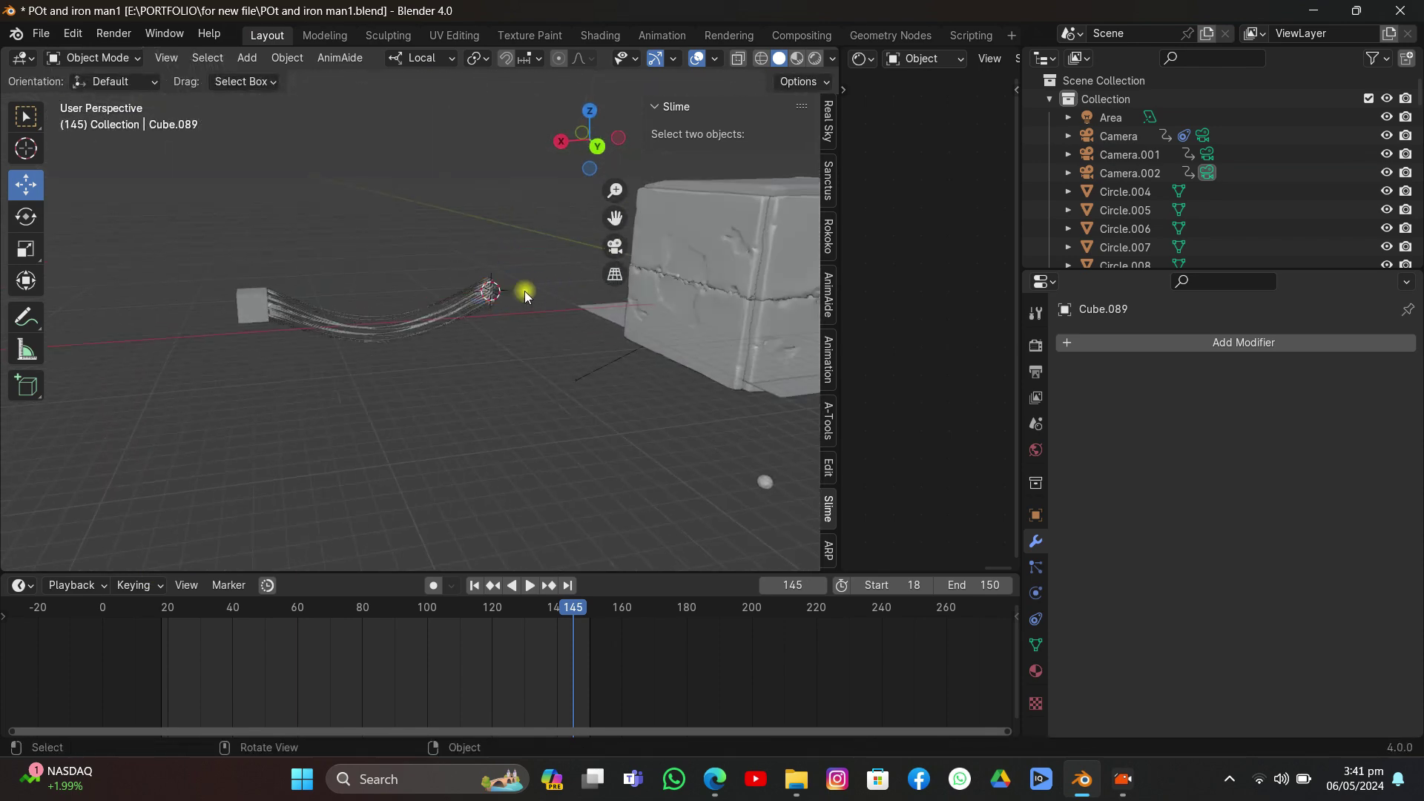
middle_drag(343, 362, 768, 76)
click(796, 58)
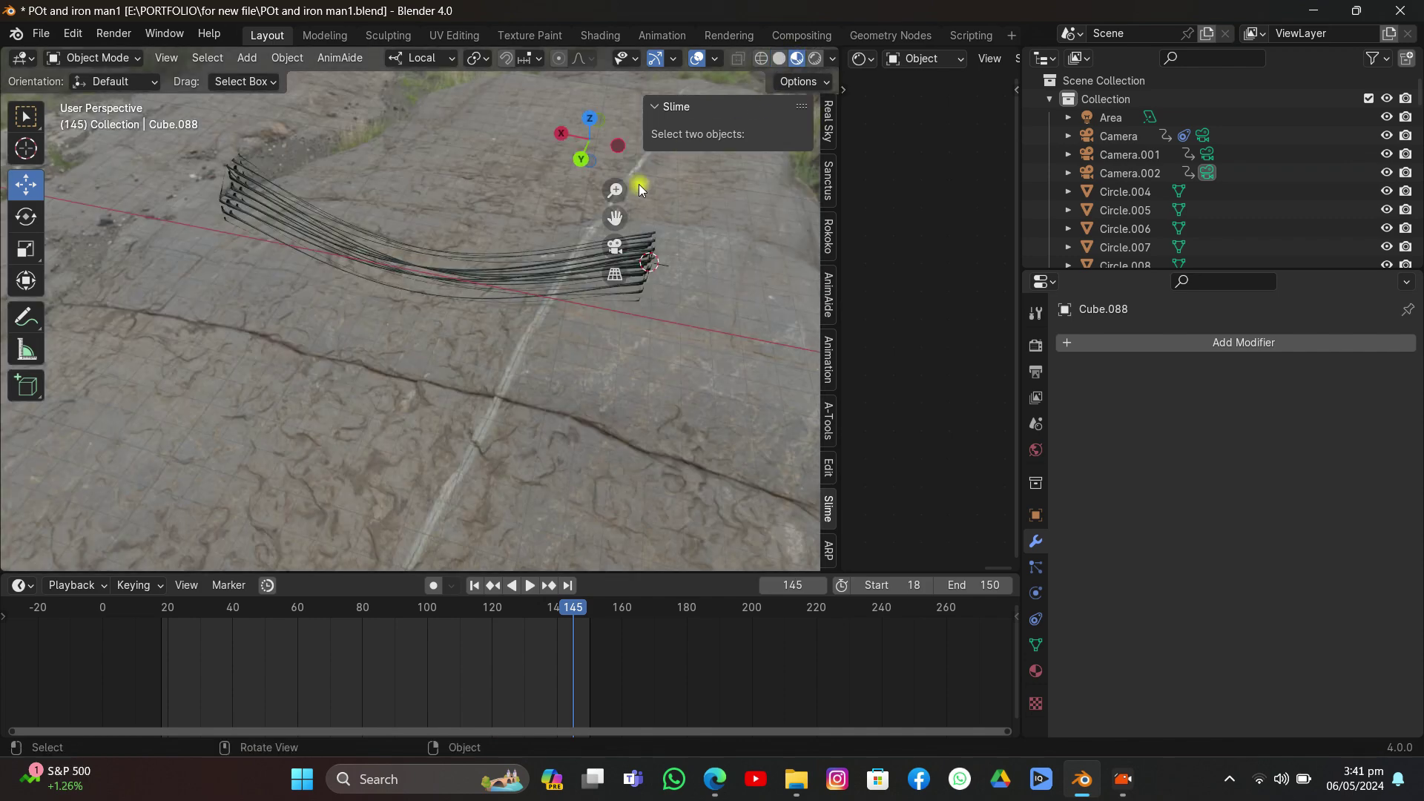
middle_drag(615, 205, 683, 376)
scroll(434, 297, down, 3)
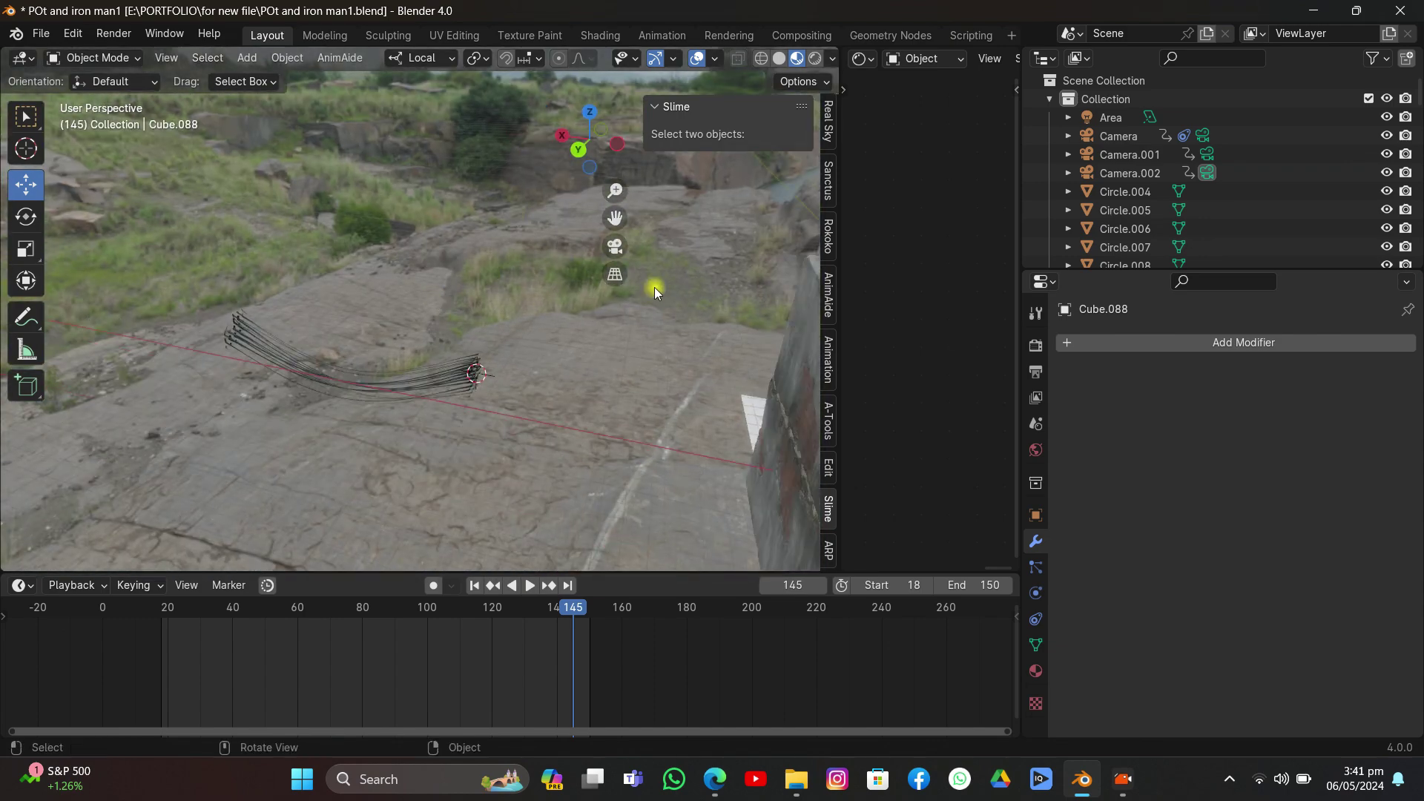
Step: Inspect the scene around the workbench and building, and play the animation through the scene camera
click(628, 247)
mouse_move(424, 265)
middle_down()
mouse_move(461, 291)
mouse_move(604, 327)
mouse_move(482, 338)
mouse_move(79, 310)
mouse_move(511, 260)
mouse_move(416, 228)
mouse_move(558, 217)
mouse_move(687, 252)
mouse_move(236, 247)
mouse_move(439, 282)
middle_up()
drag(604, 221, 389, 338)
middle_drag(388, 333, 301, 327)
middle_drag(635, 550, 690, 281)
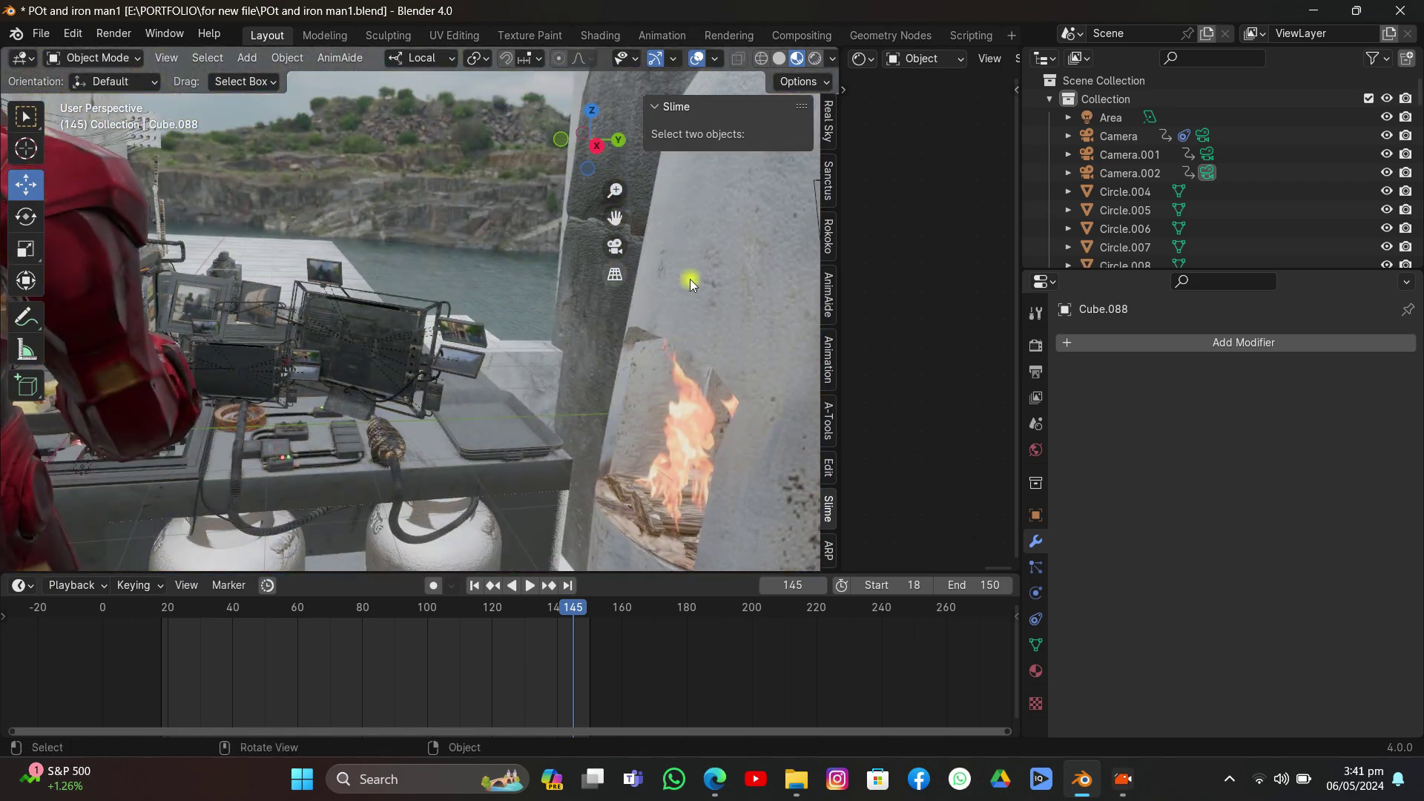
click(614, 248)
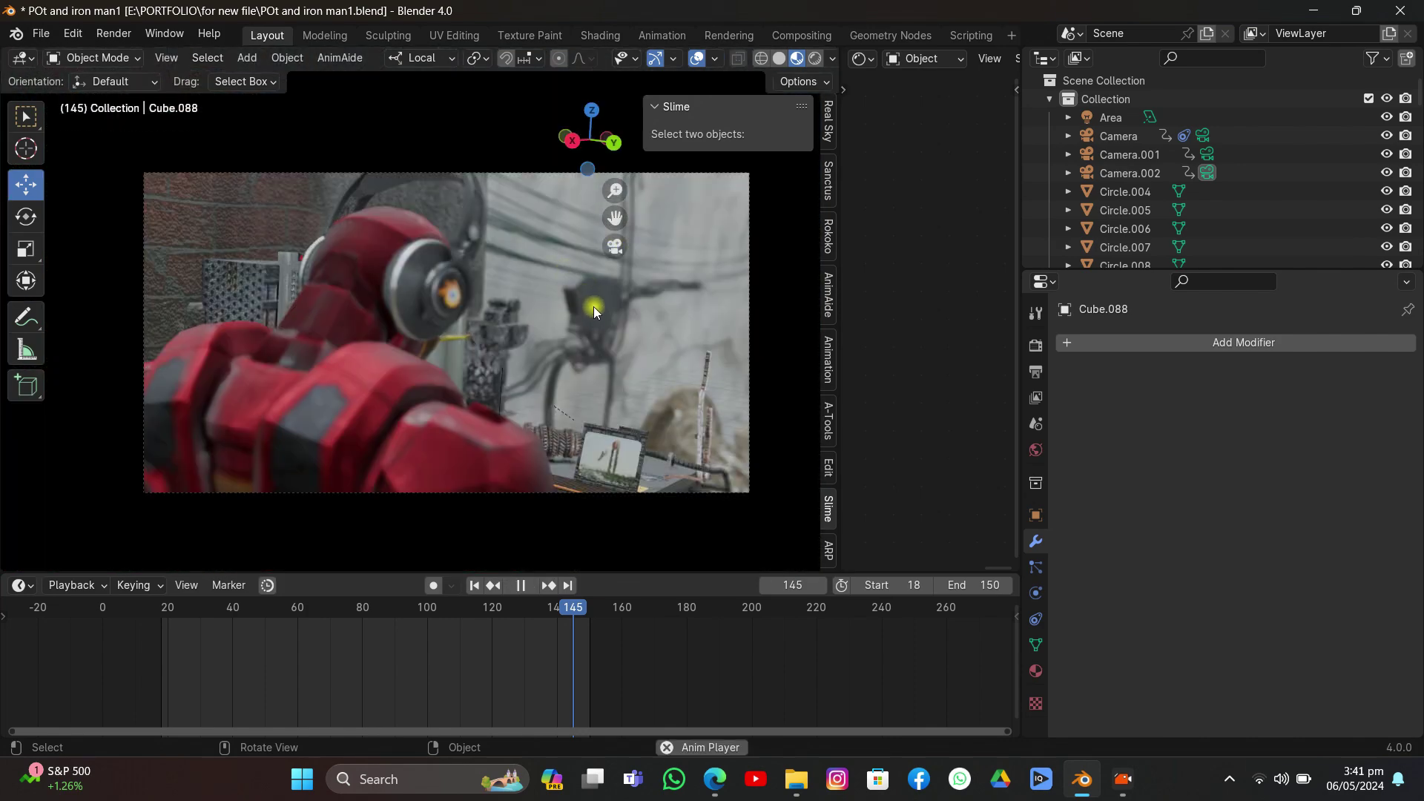
key(space)
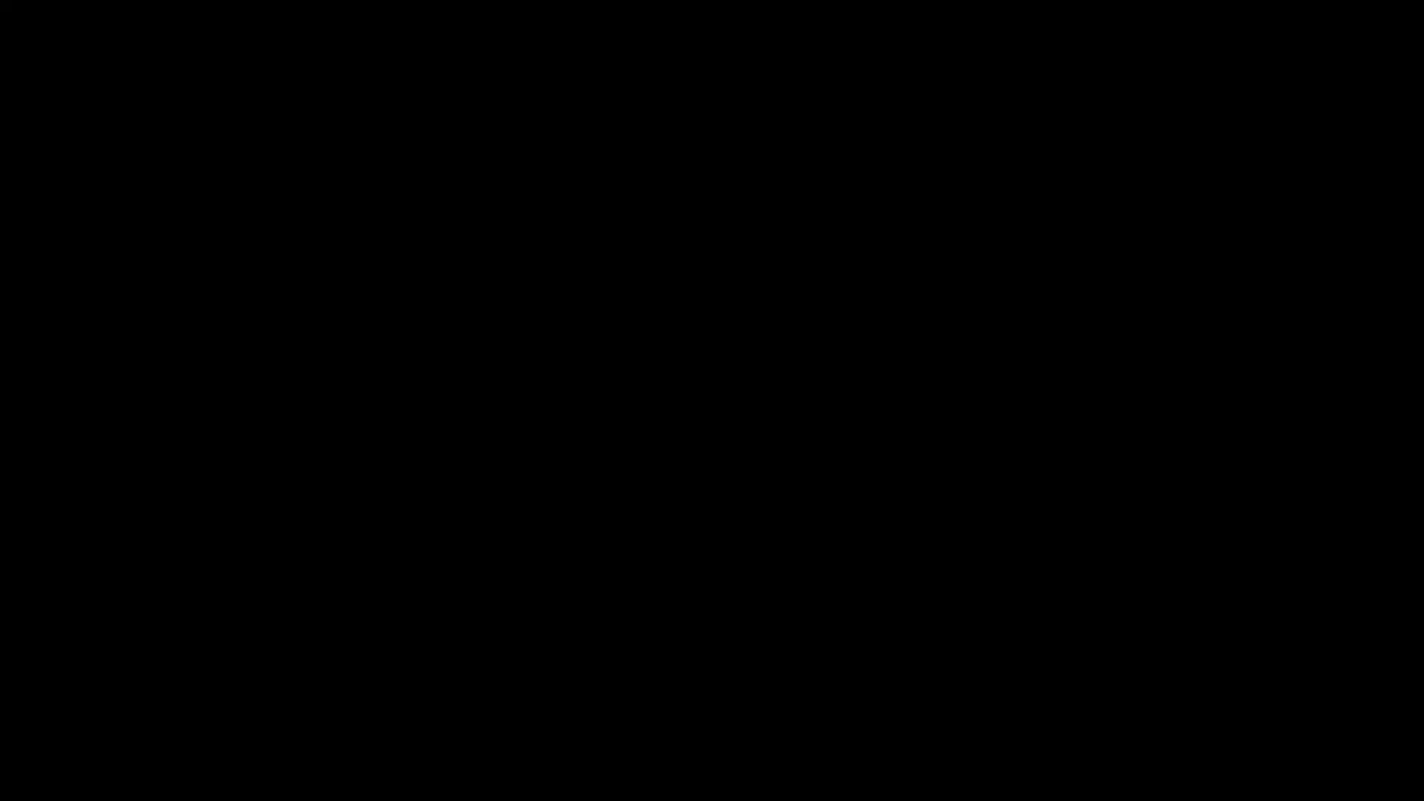